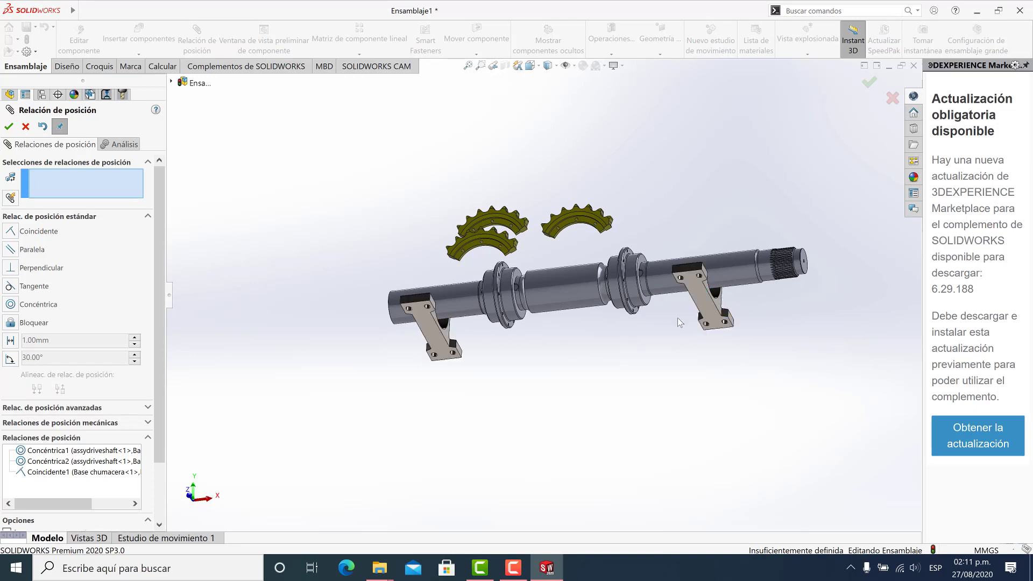
Step: Clear the shaft face from the mate selection and close the Mate command
right_drag(566, 352, 567, 353)
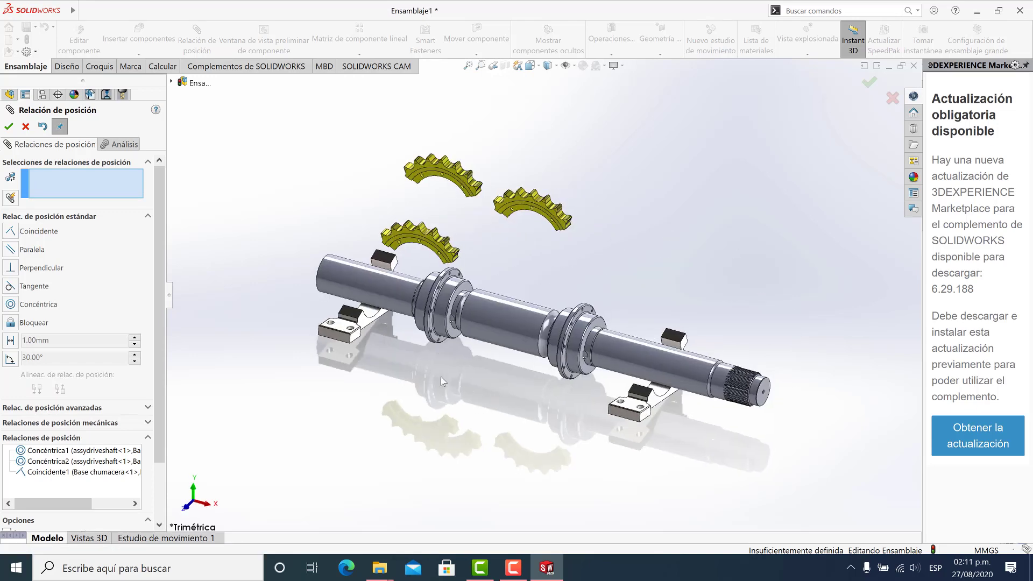
right_click(502, 331)
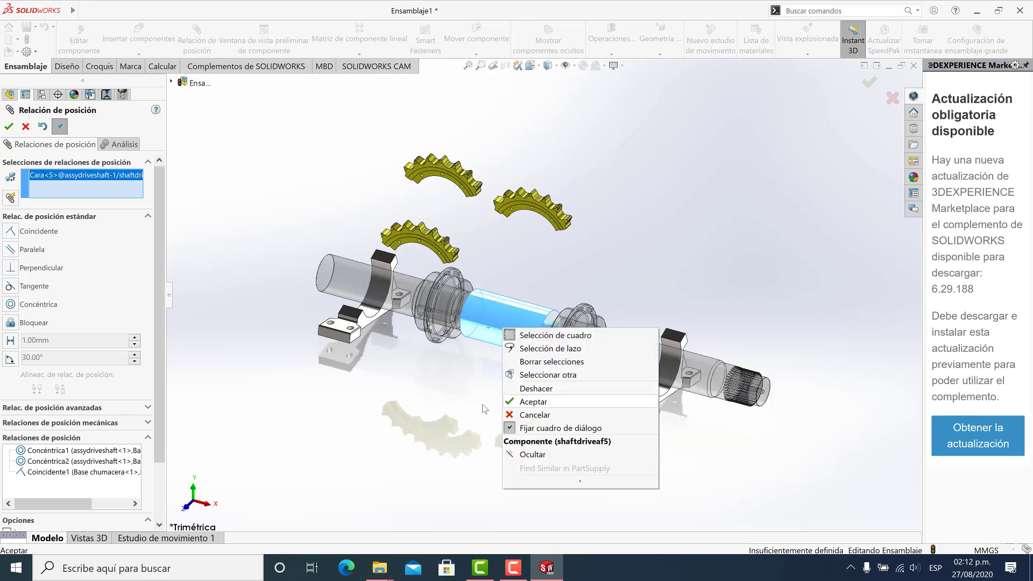
click(95, 158)
click(25, 127)
click(496, 312)
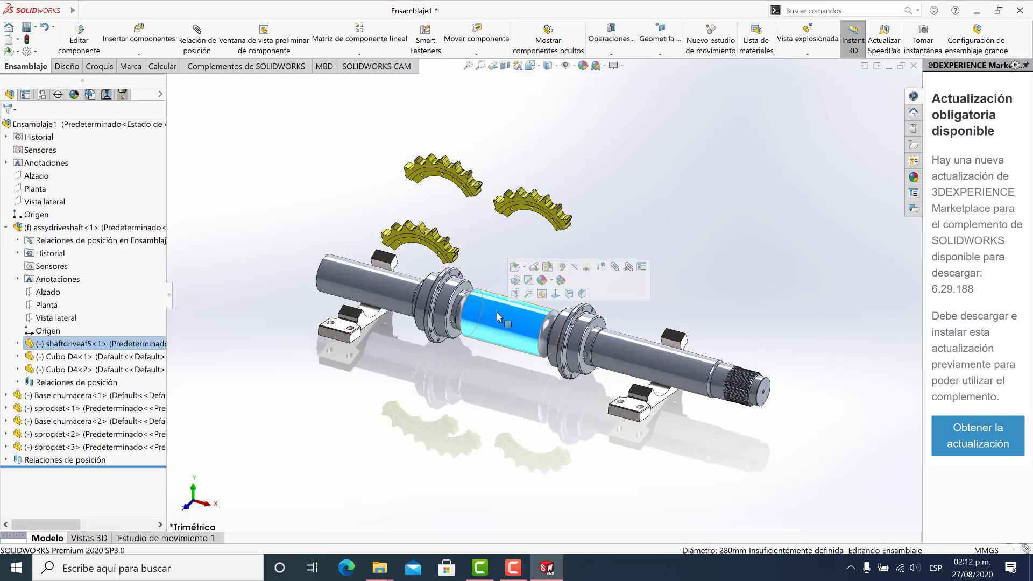
right_click(496, 312)
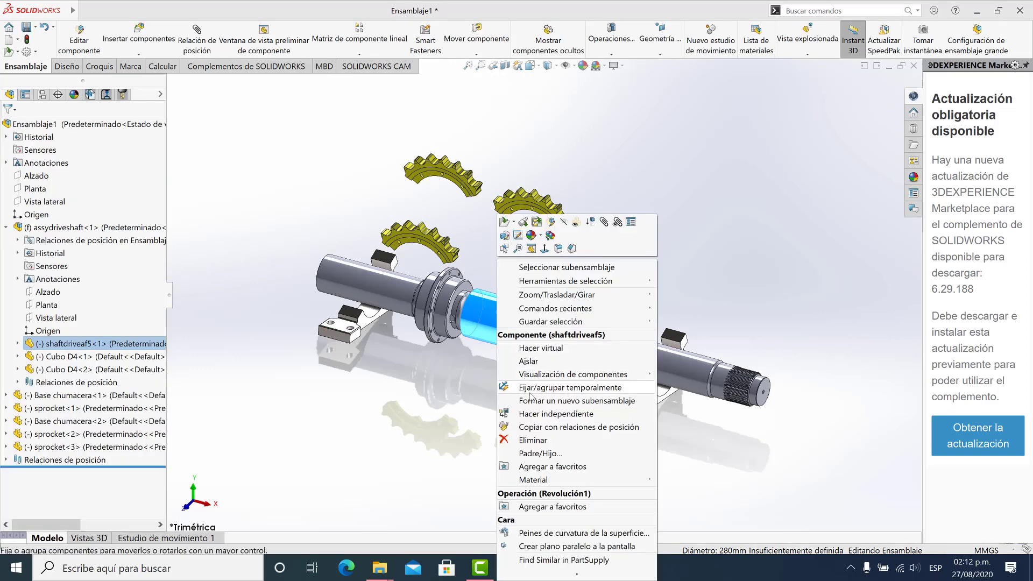
click(436, 376)
Step: Fix the Base chumacera bearing base near the splined end of the shaft in place
scroll(555, 382, down, 3)
mouse_move(695, 432)
mouse_down()
mouse_move(689, 420)
mouse_move(691, 436)
mouse_up()
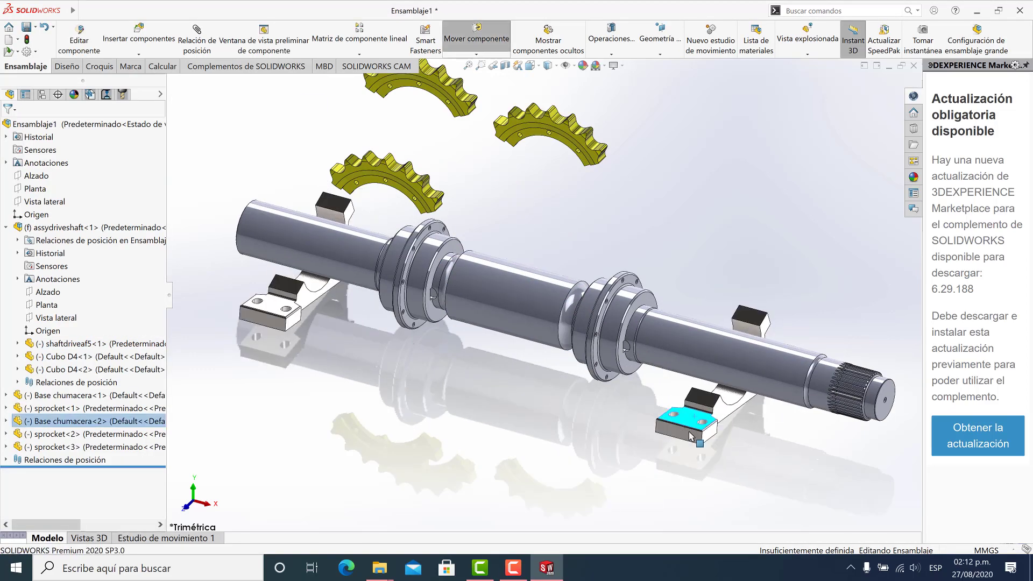
right_click(691, 429)
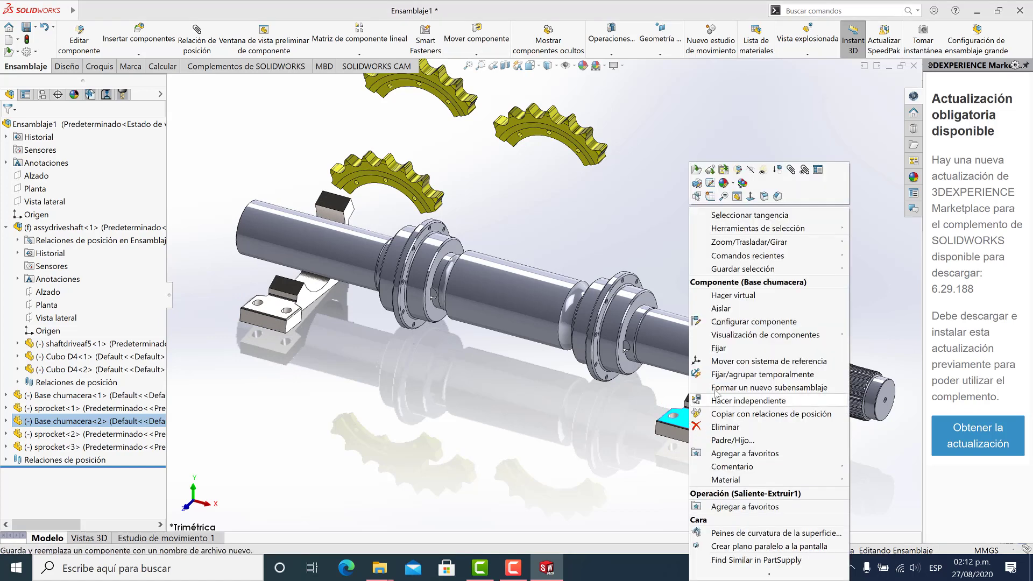
click(721, 349)
scroll(538, 379, up, 2)
scroll(538, 379, up, 1)
click(504, 323)
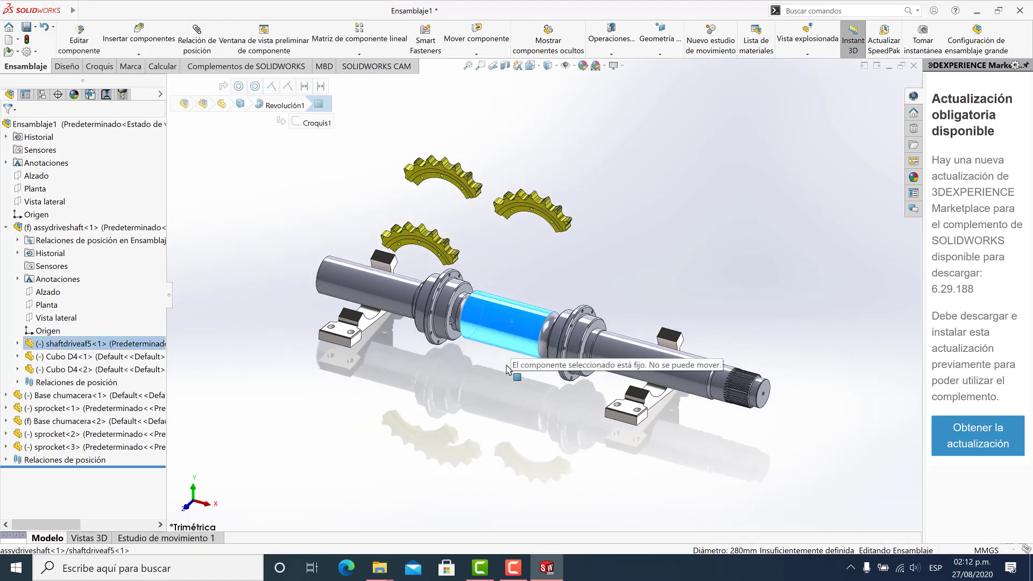
right_click(504, 323)
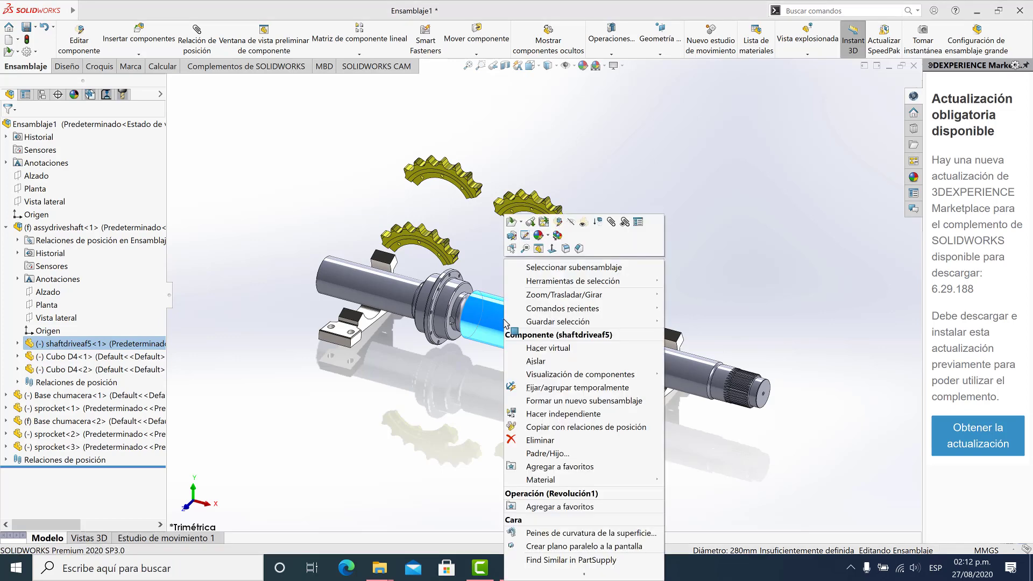
click(450, 408)
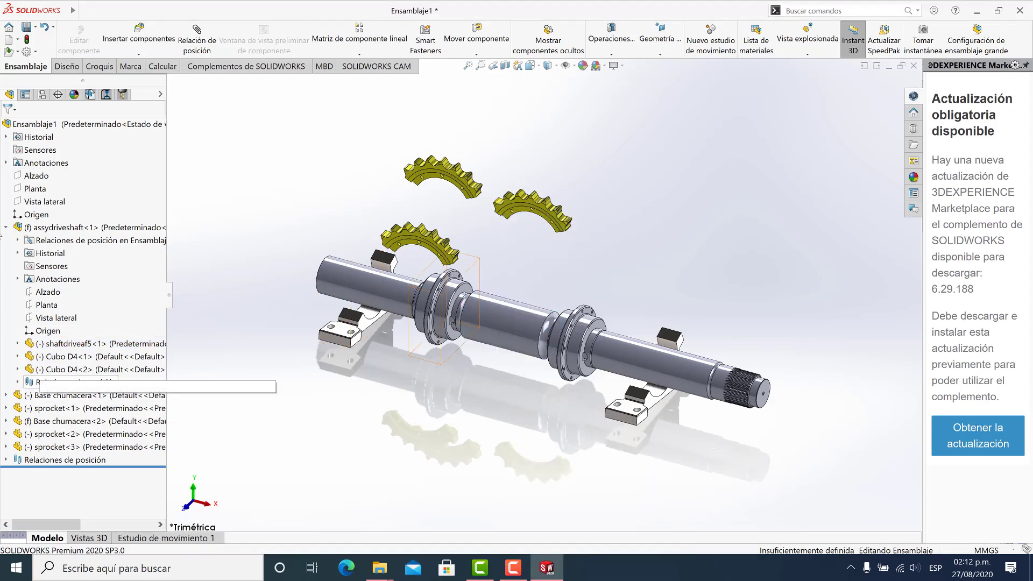
Step: Set the assydriveshaft subassembly to floating and try moving it by the shaft's middle section
click(6, 228)
click(47, 228)
right_click(47, 228)
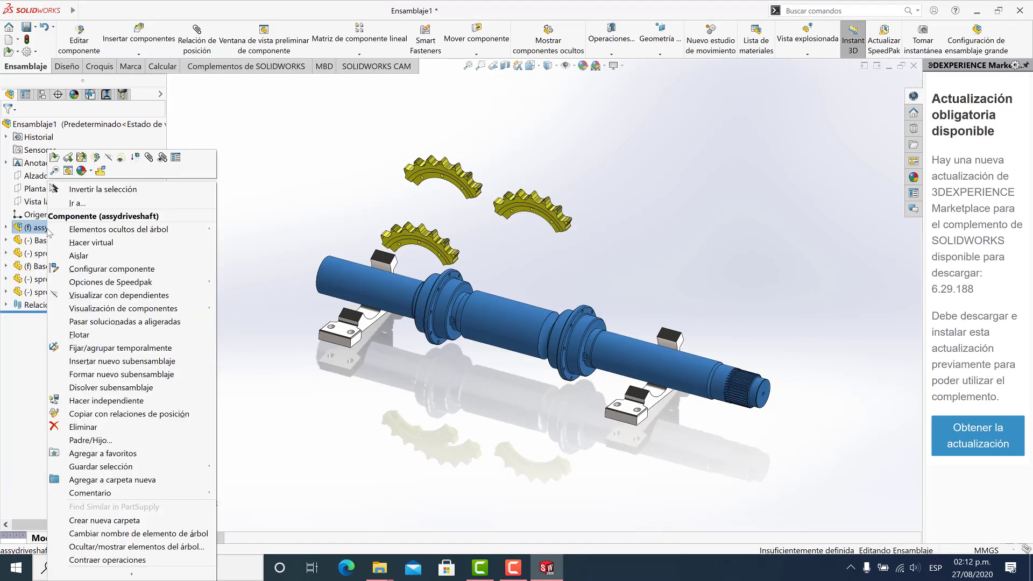
click(76, 335)
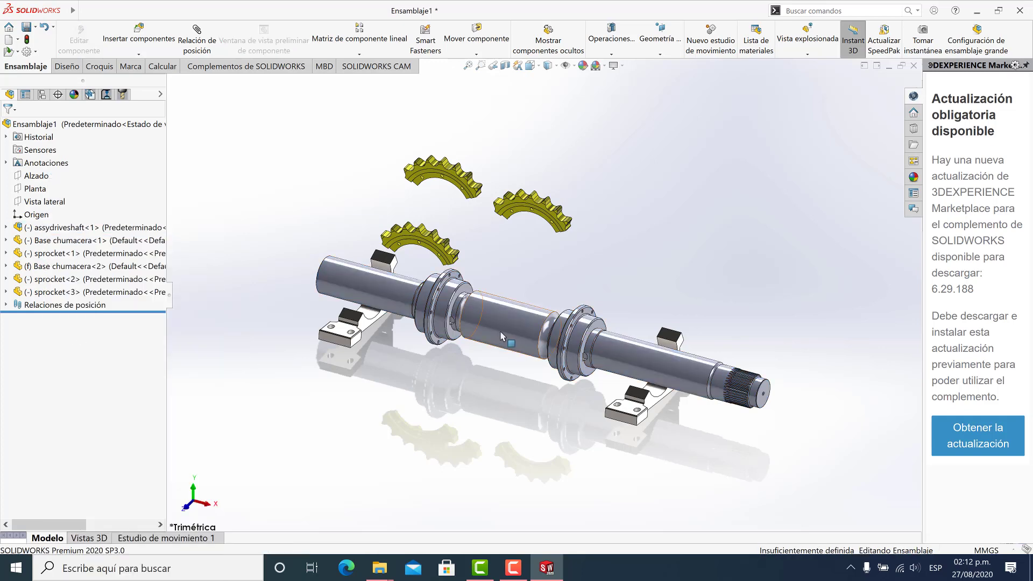
drag(500, 337, 476, 360)
Step: Add a concentric mate between an end hole of the first sprocket segment and a bolt hole in the first hub's flange
scroll(475, 360, down, 5)
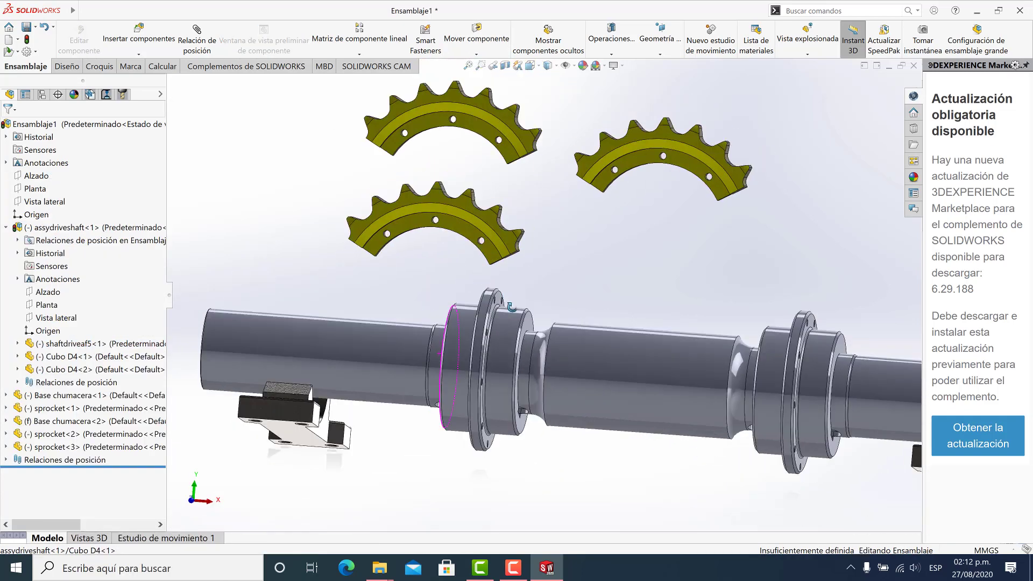
middle_drag(512, 307, 436, 339)
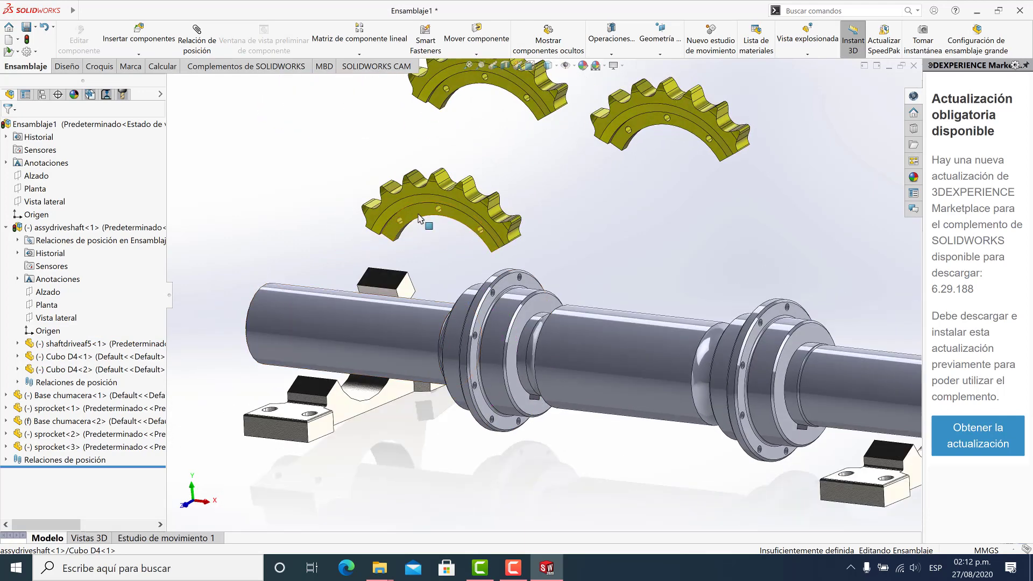
click(6, 227)
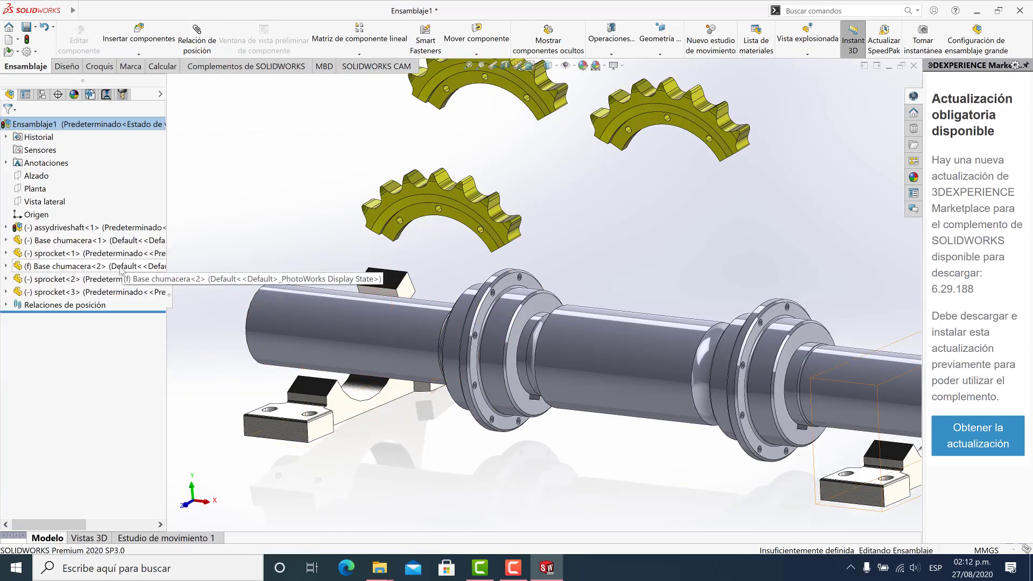
scroll(430, 215, down, 3)
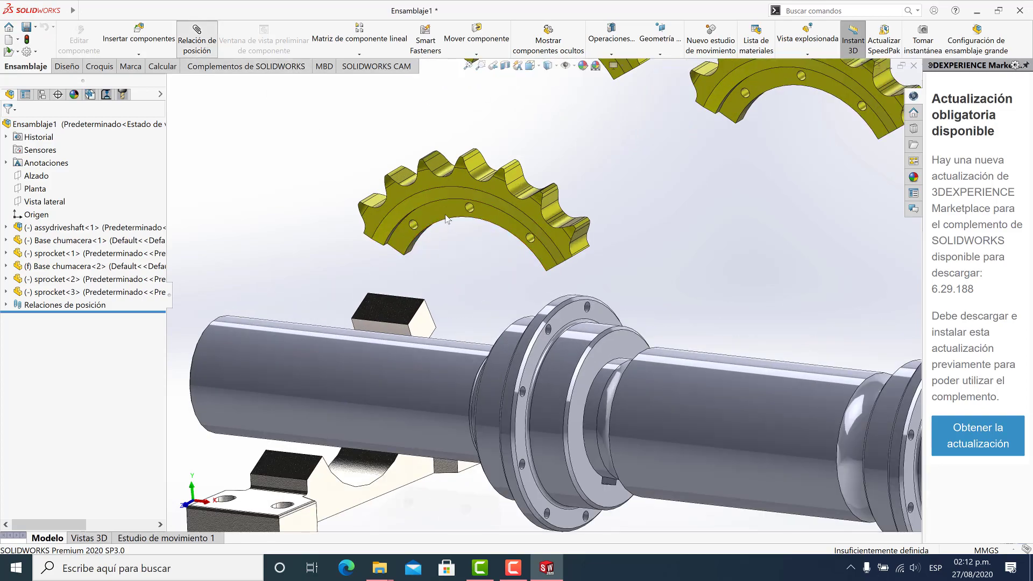
scroll(506, 253, down, 4)
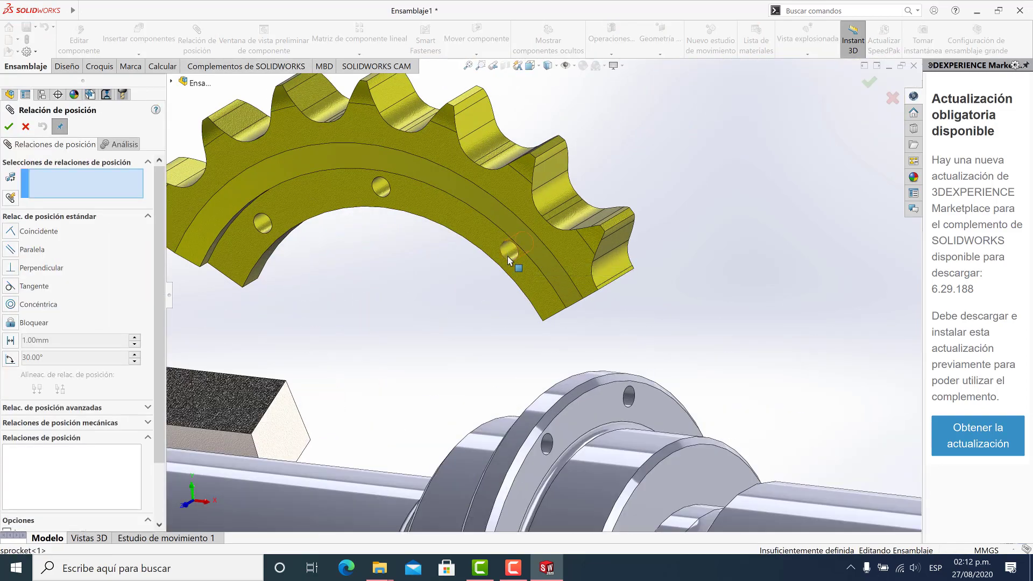
click(508, 257)
scroll(485, 303, up, 5)
scroll(565, 353, down, 4)
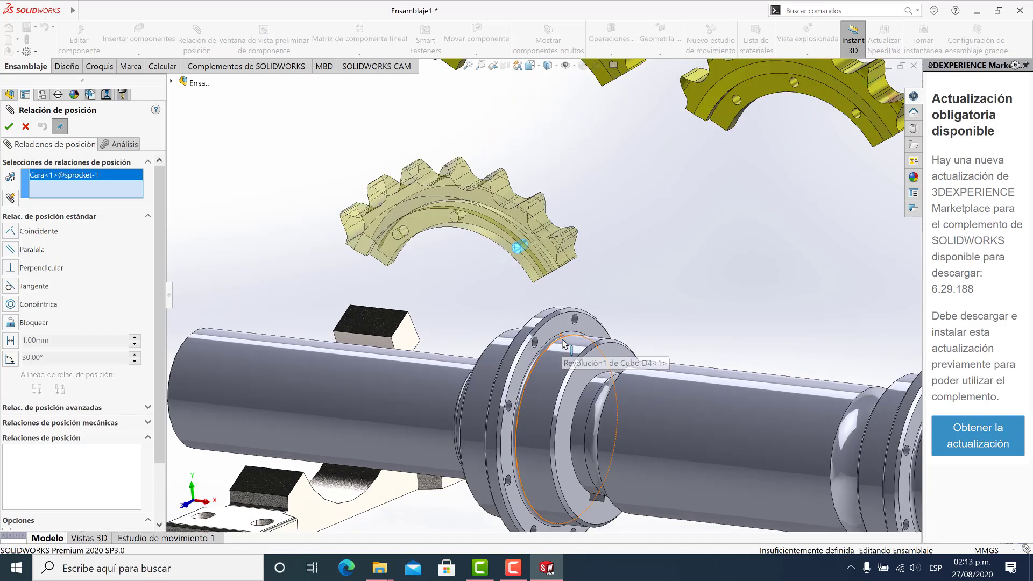
click(584, 293)
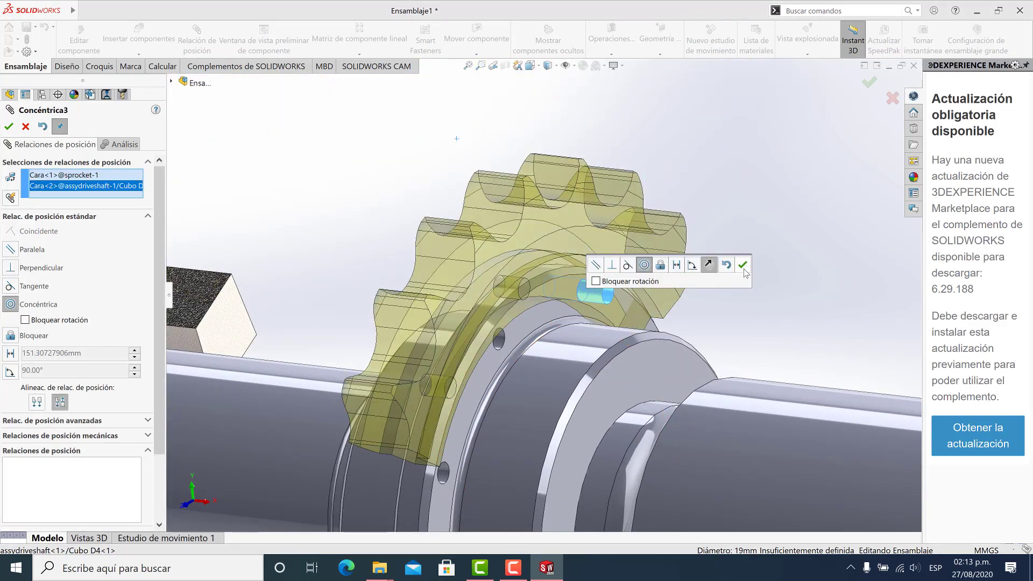
click(744, 265)
Step: Make the opposite end hole of the first sprocket segment concentric with the matching bolt hole in the first hub's flange
drag(584, 240, 423, 236)
scroll(428, 334, up, 4)
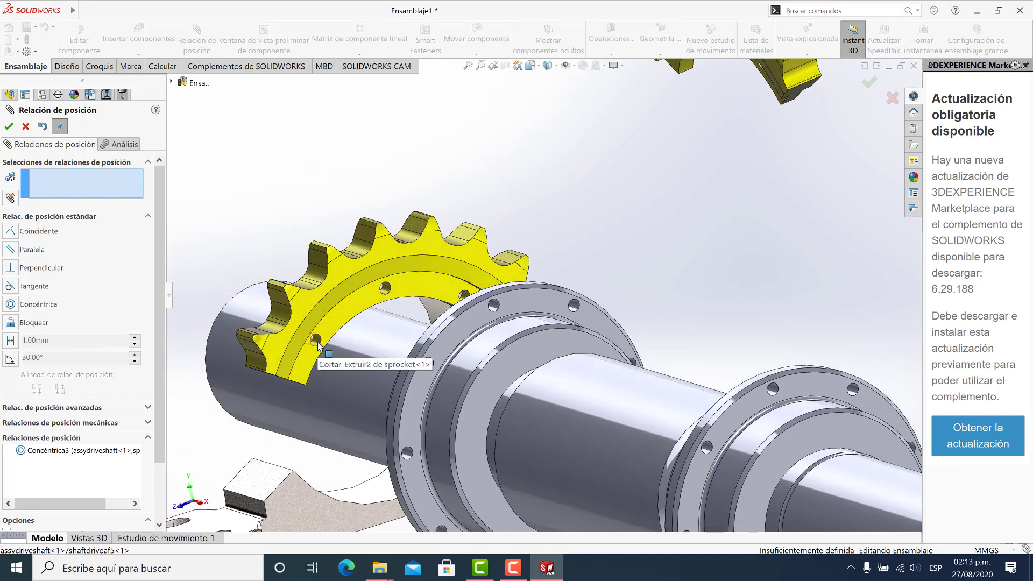
scroll(317, 346, down, 5)
click(497, 313)
scroll(533, 301, up, 5)
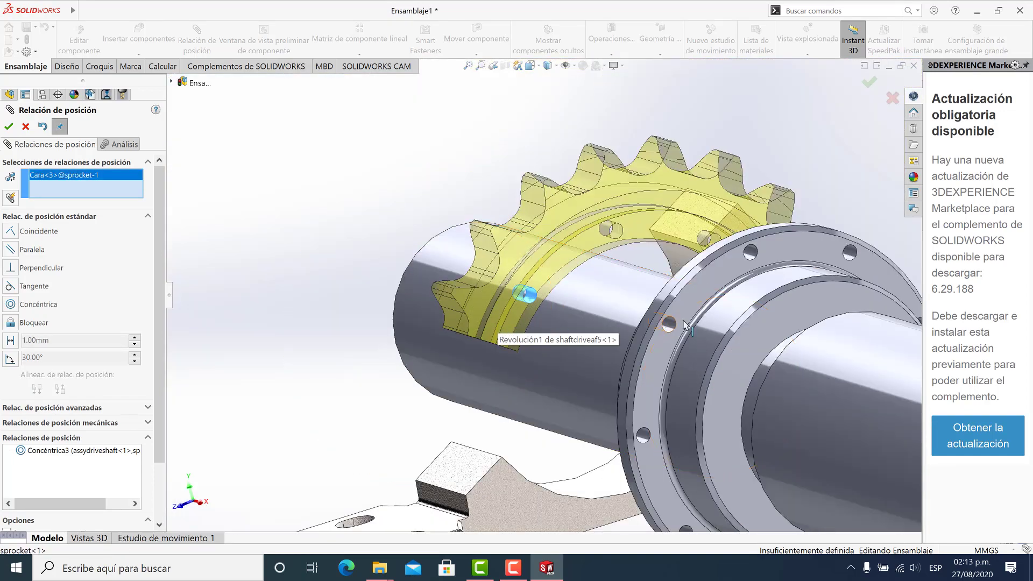
click(669, 325)
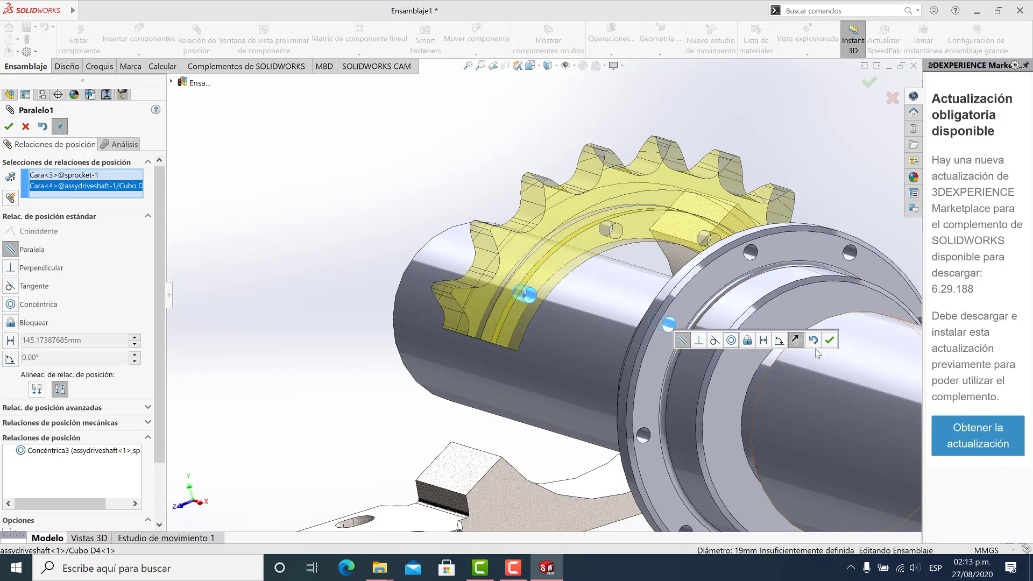
right_click(105, 192)
click(123, 206)
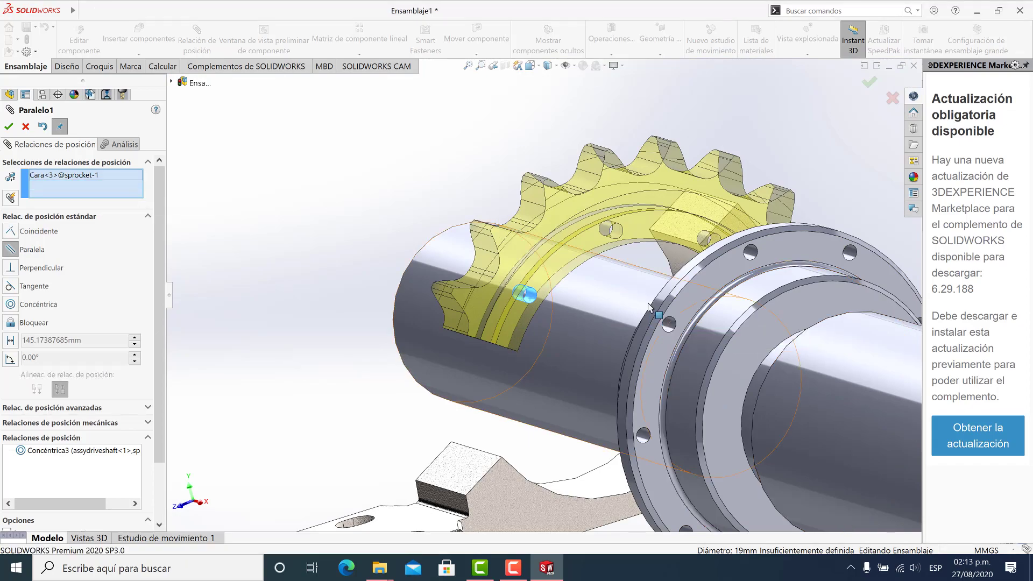
middle_drag(662, 323, 584, 370)
click(583, 371)
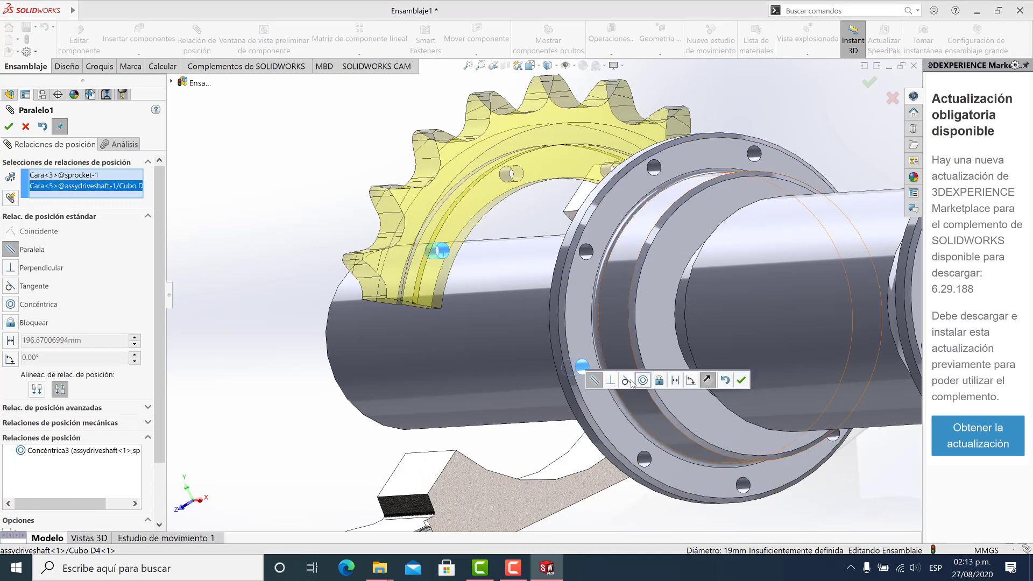
click(741, 380)
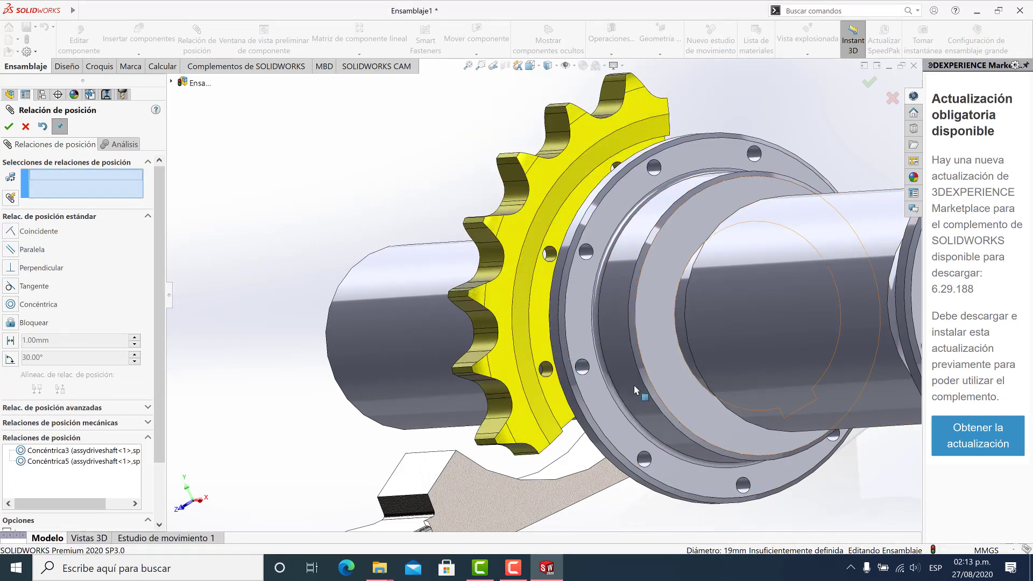
Step: Add a coincident mate between the first sprocket segment's inner mounting face and the first hub's flange face
middle_drag(742, 380, 640, 358)
drag(519, 276, 451, 275)
scroll(429, 279, down, 5)
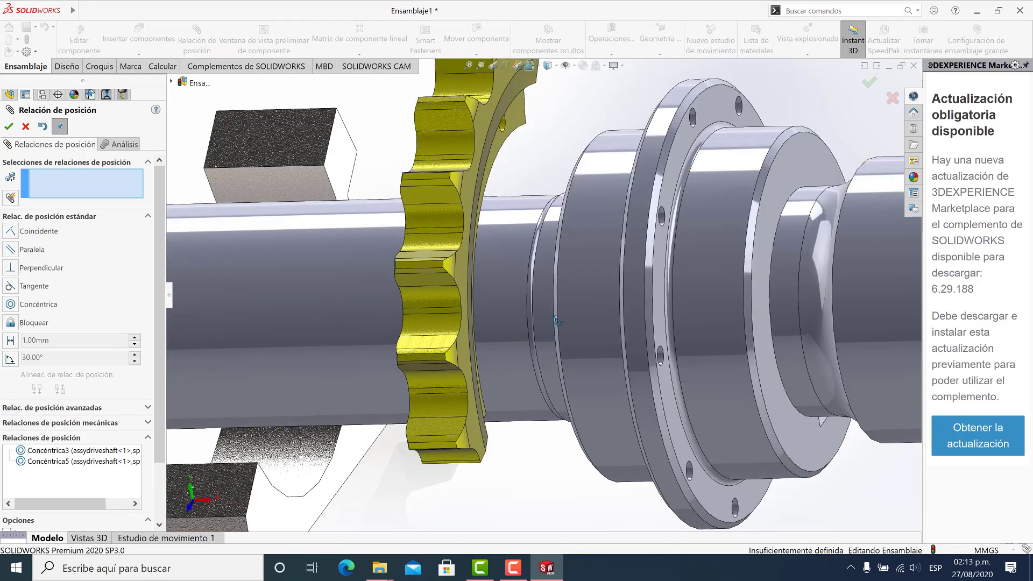
click(686, 313)
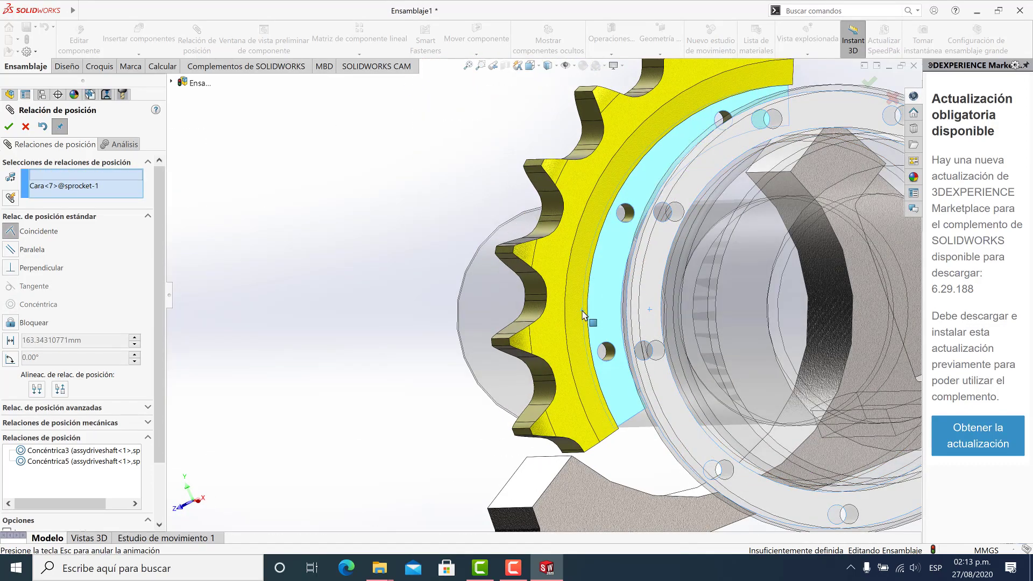
click(582, 315)
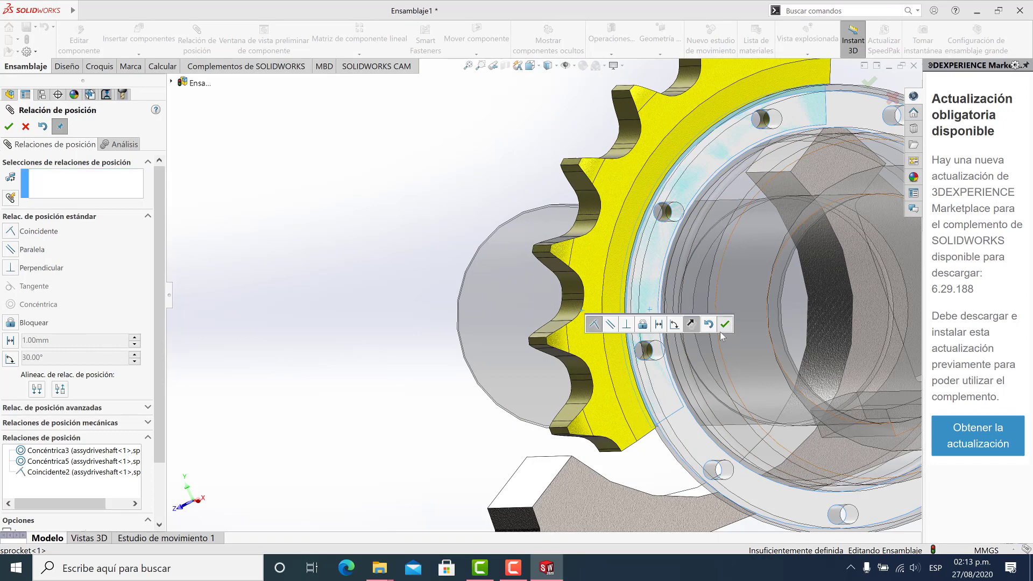
click(699, 357)
Step: Mate an end hole of the sprocket<3> segment concentrically with a free flange hole below the first segment on the same hub
middle_drag(698, 329, 683, 246)
scroll(683, 247, up, 3)
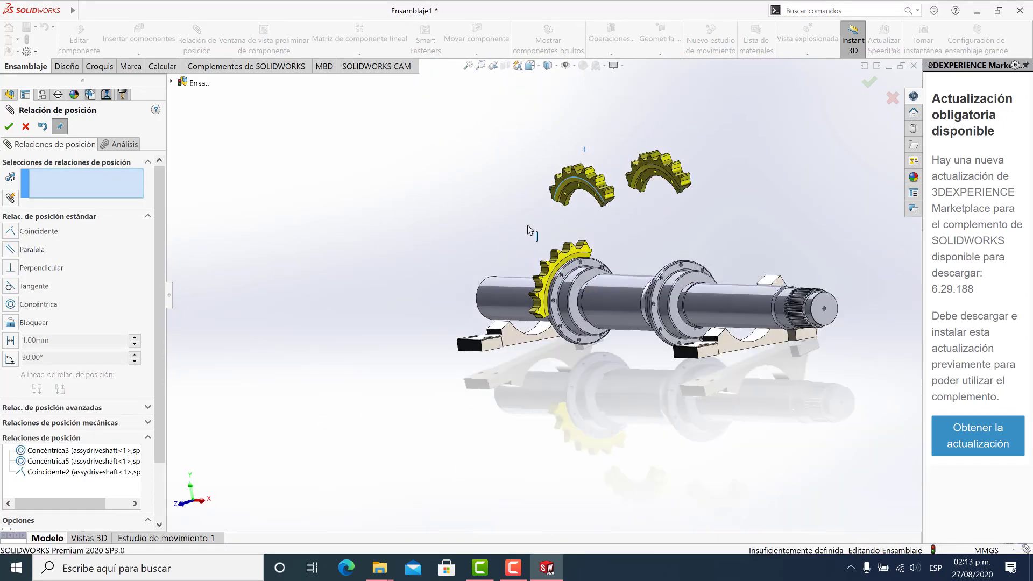
scroll(547, 304, down, 5)
middle_drag(531, 415, 561, 351)
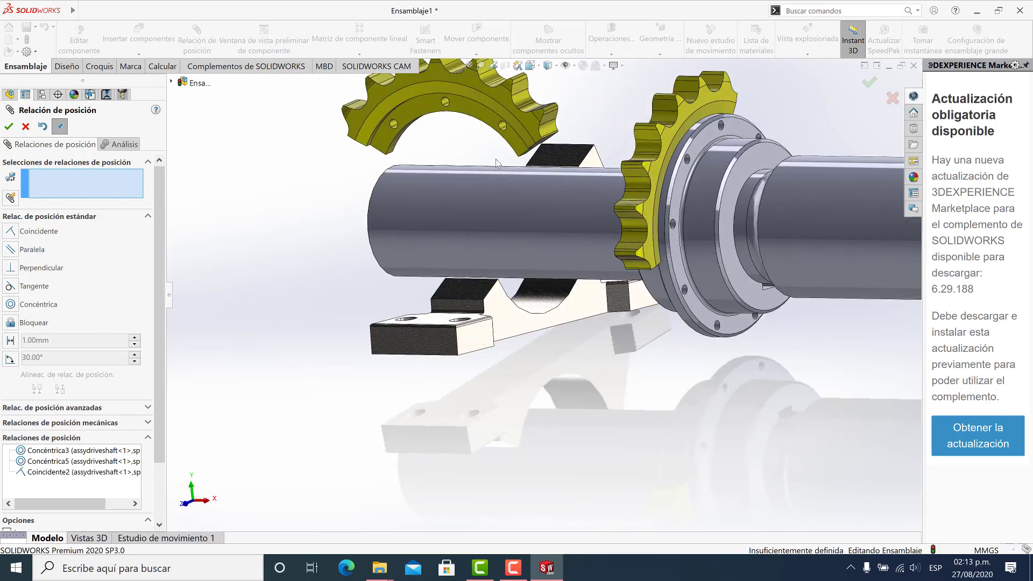
scroll(496, 163, down, 4)
scroll(547, 171, up, 4)
scroll(547, 263, down, 4)
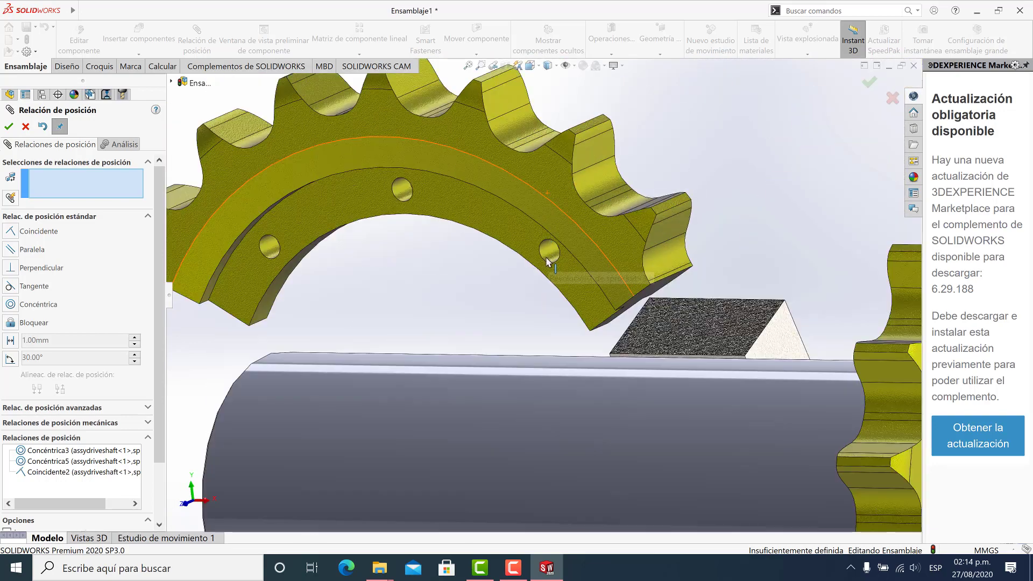
scroll(547, 264, up, 4)
scroll(602, 355, down, 5)
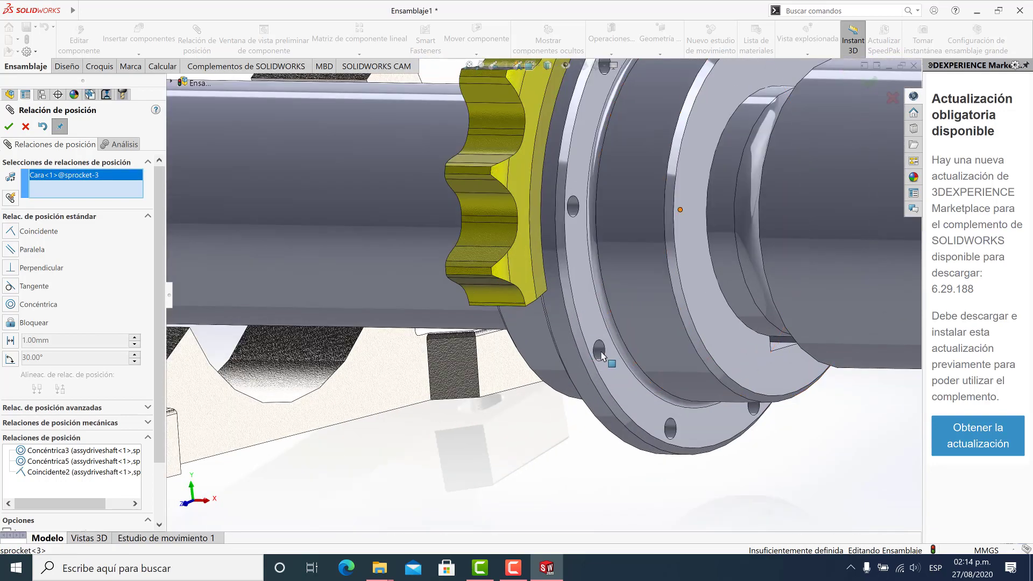
scroll(603, 356, up, 3)
click(743, 427)
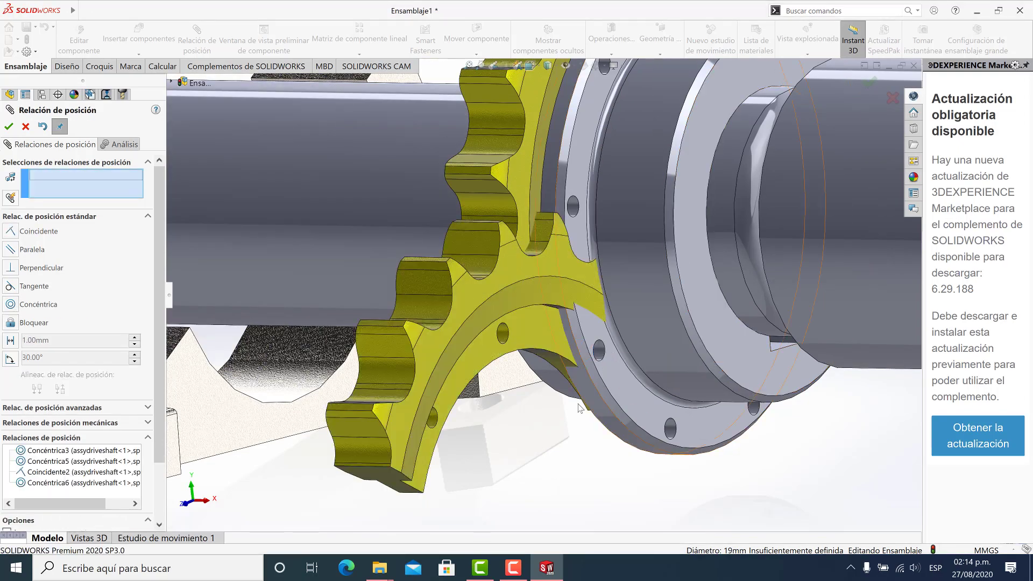
Step: Mate the other end hole of the sprocket<3> segment concentrically with its matching bolt hole in the first hub's flange
scroll(558, 347, up, 3)
scroll(497, 289, down, 6)
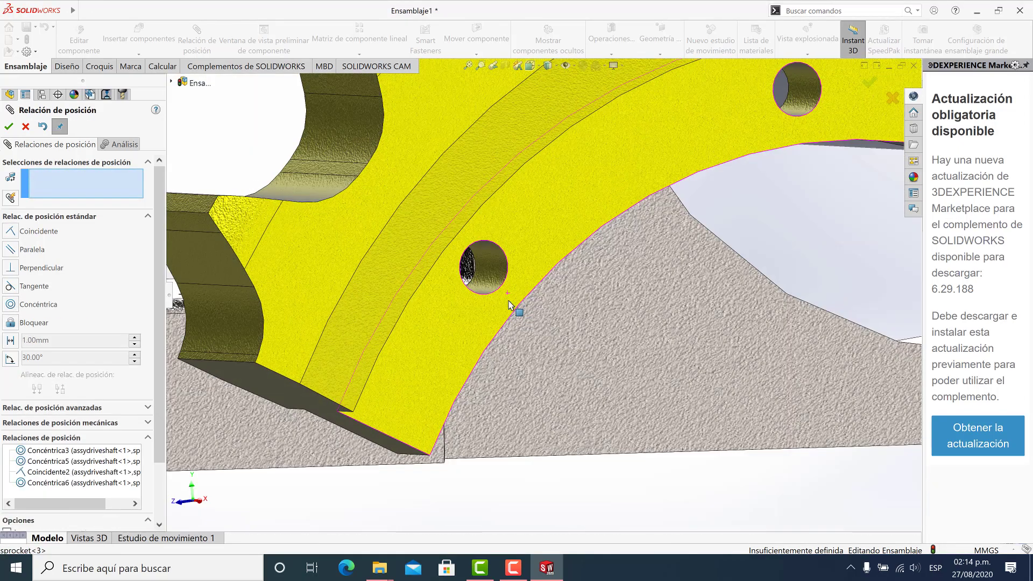
click(496, 289)
scroll(502, 283, up, 4)
scroll(721, 318, down, 6)
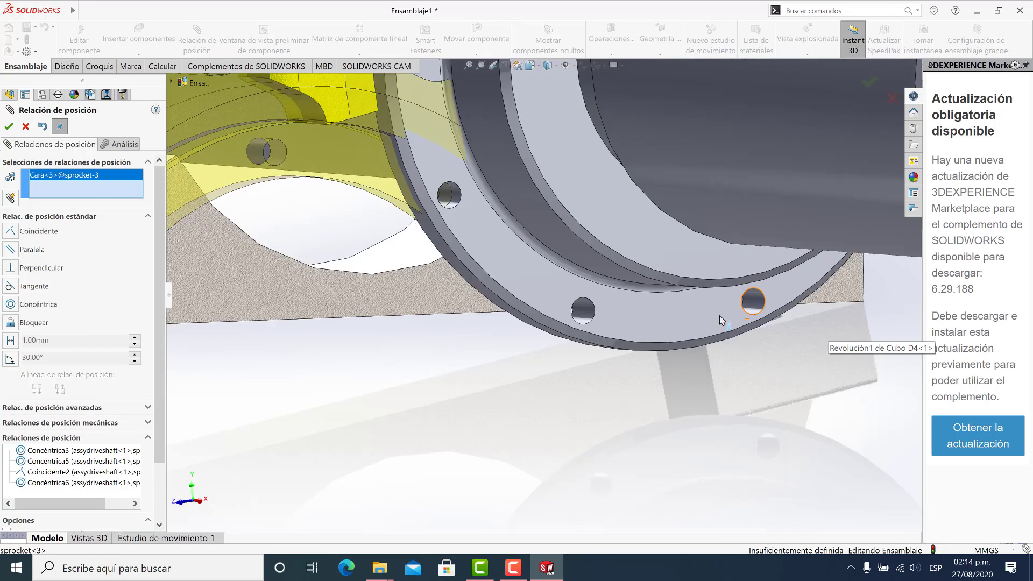
click(633, 278)
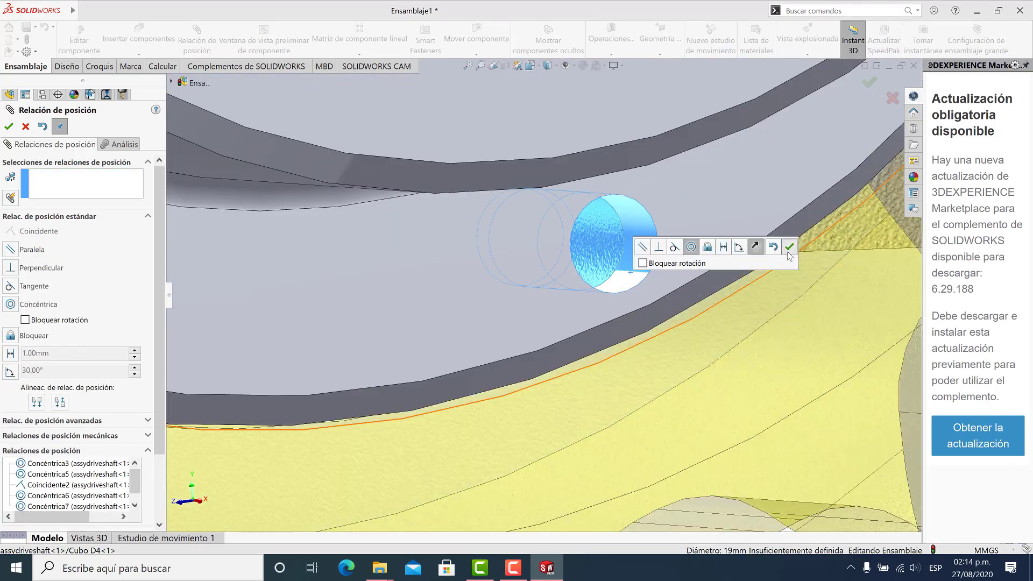
Step: Accept the sprocket<3> concentric mate and make that segment's inner mounting face coincident with the first hub's flange face
click(789, 247)
scroll(592, 269, up, 5)
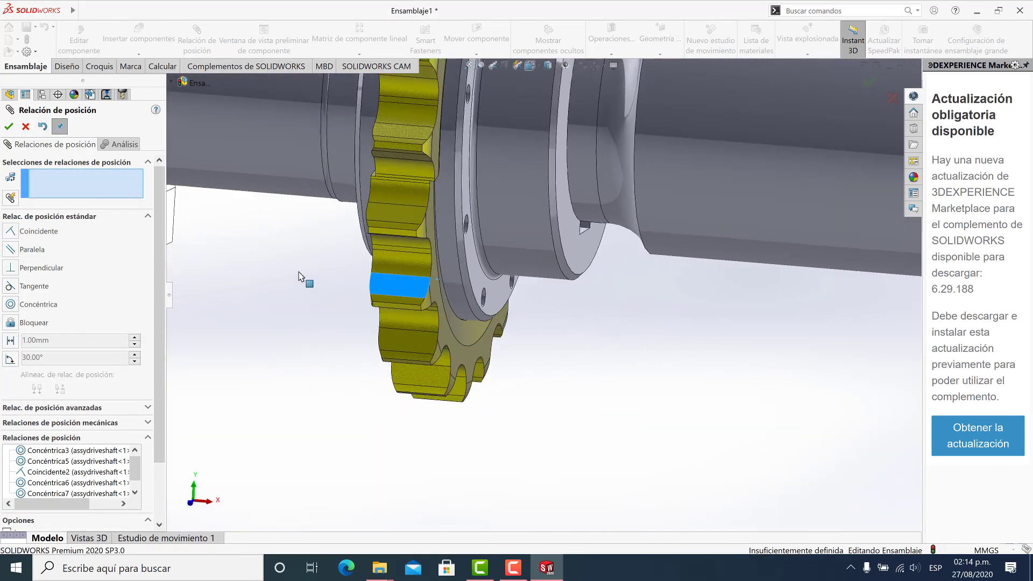
click(295, 279)
scroll(395, 270, down, 3)
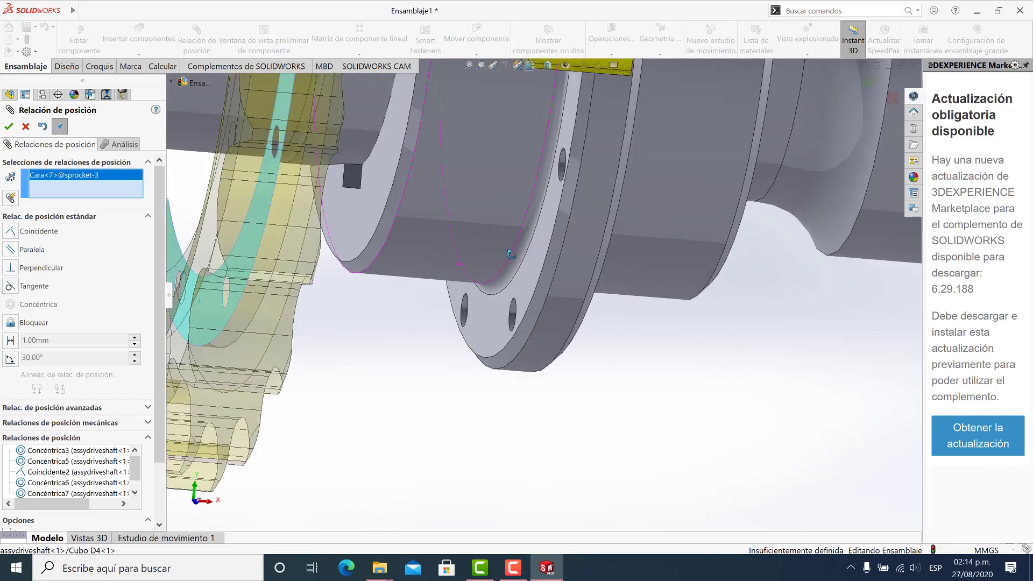
scroll(511, 254, up, 3)
click(554, 258)
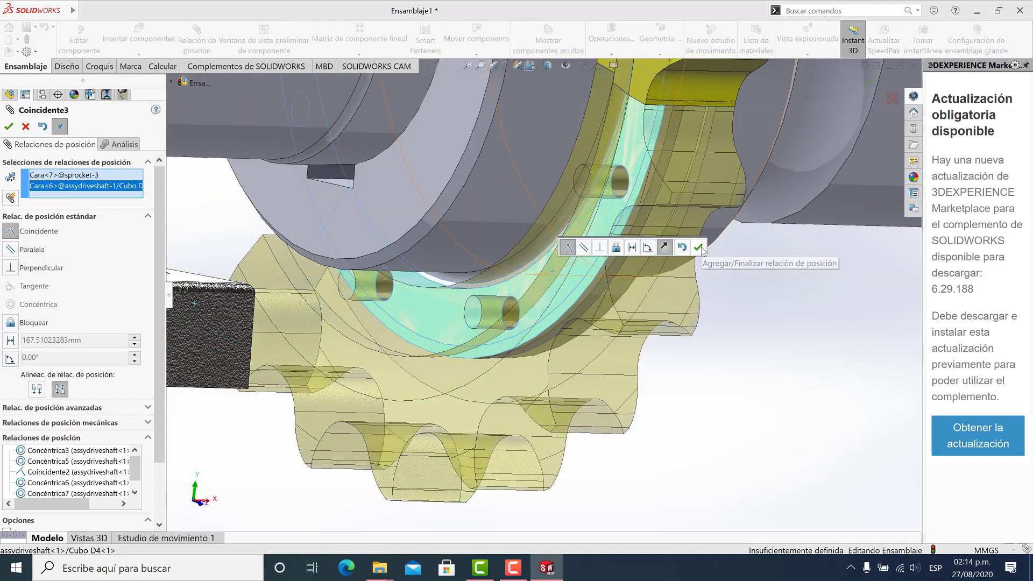
click(698, 247)
Step: Mate an end hole of the sprocket<2> segment concentrically with a free bolt hole in the first hub's flange
scroll(728, 286, up, 5)
middle_drag(728, 285, 475, 218)
scroll(577, 267, up, 3)
scroll(475, 217, down, 6)
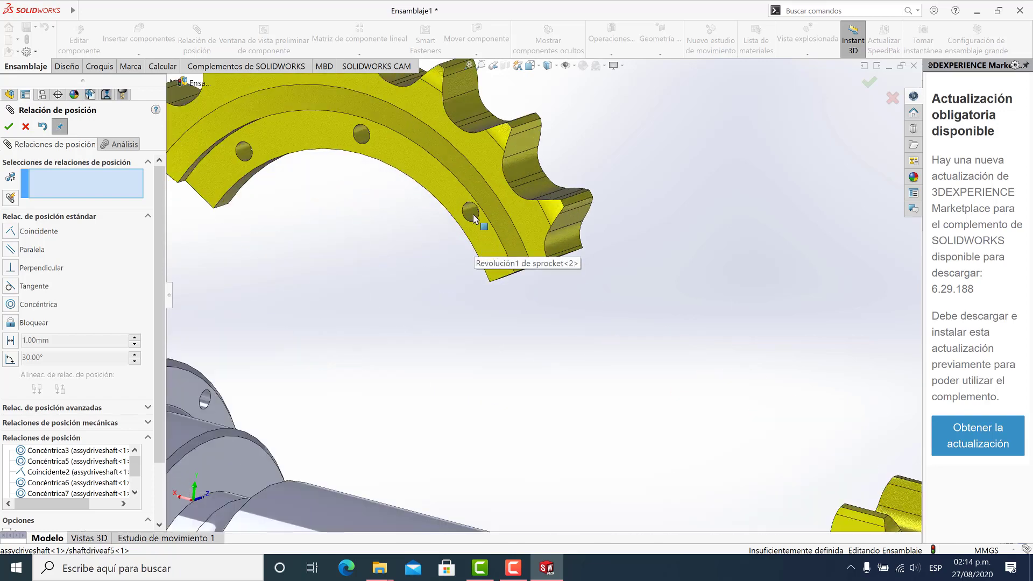
click(471, 216)
scroll(550, 331, up, 5)
scroll(623, 359, down, 8)
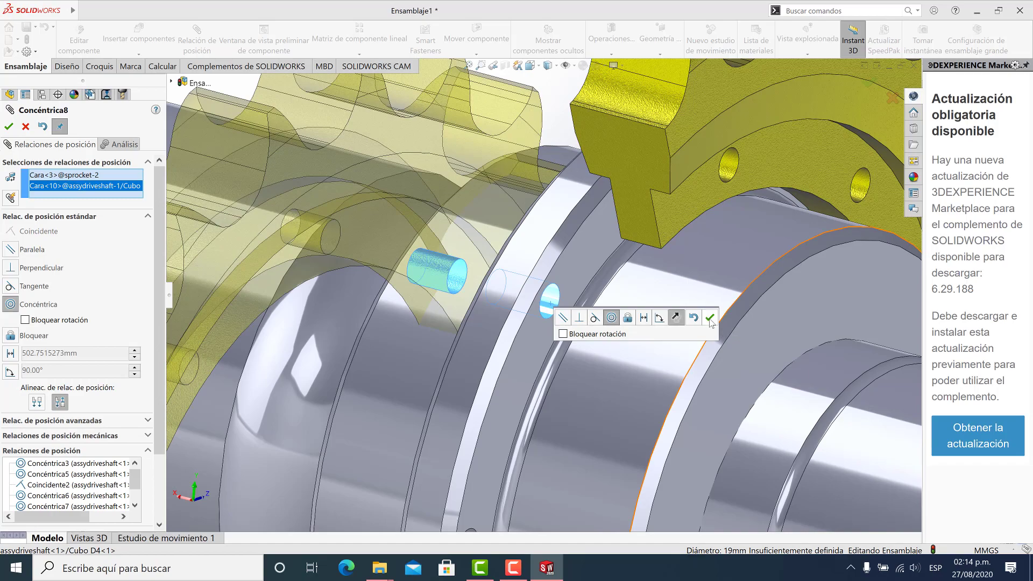
click(710, 318)
Step: Make the opposite end hole of the sprocket<2> segment concentric with its matching bolt hole in the first hub's flange
scroll(517, 355, up, 5)
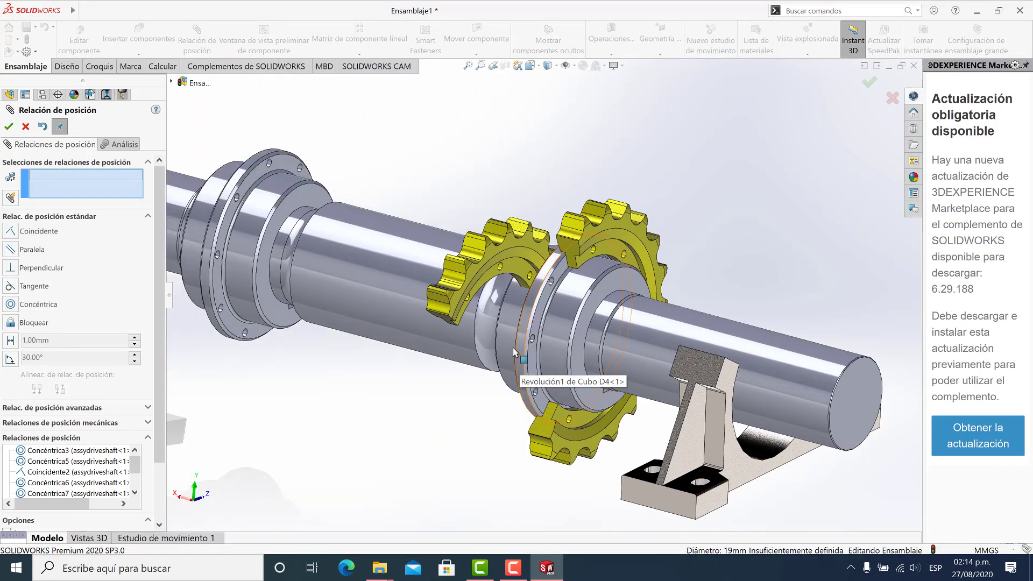
scroll(521, 363, up, 3)
scroll(491, 278, down, 8)
click(493, 250)
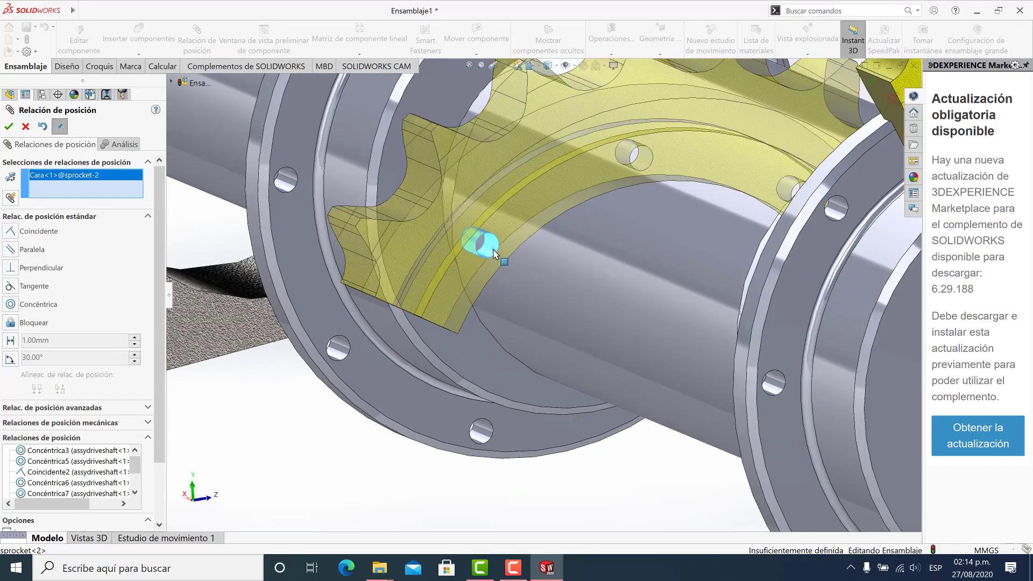
scroll(521, 360, up, 5)
scroll(595, 368, down, 8)
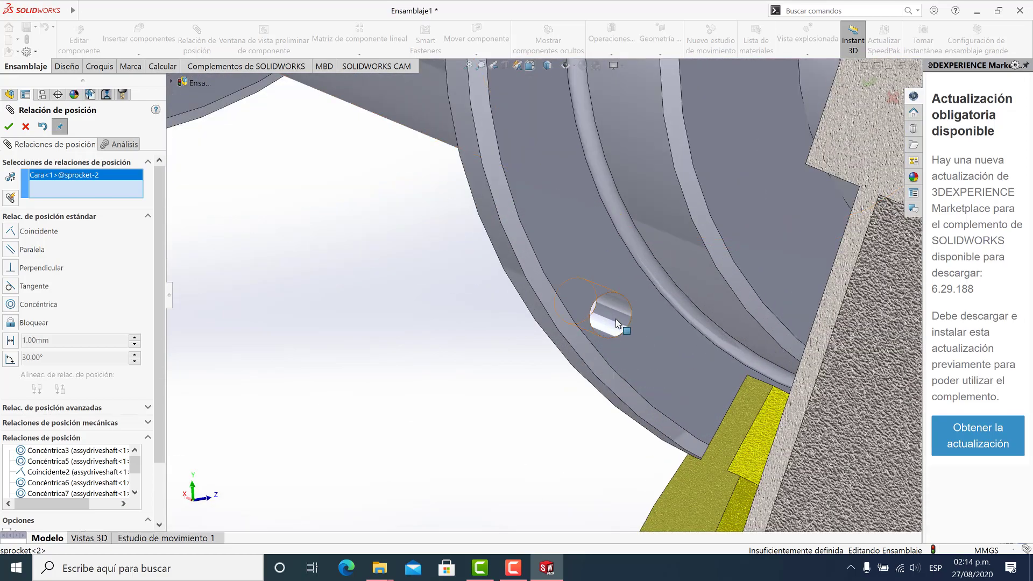
click(617, 323)
click(775, 333)
Step: Add a coincident mate between the sprocket<2> segment's mounting face and the first hub's flange face, and finish mating
scroll(621, 351, up, 3)
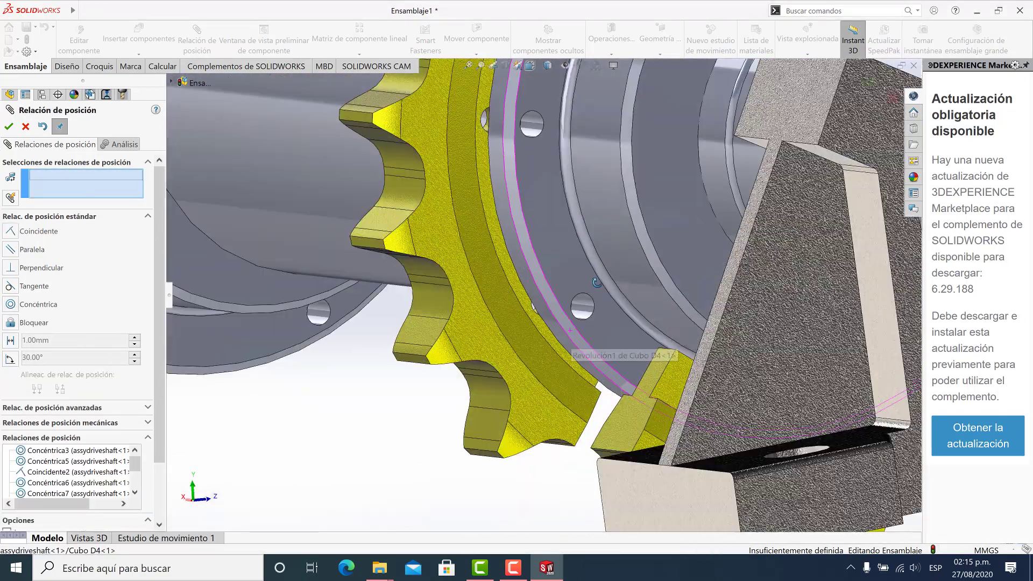
middle_drag(596, 282, 600, 303)
middle_drag(445, 267, 555, 320)
click(647, 334)
click(491, 271)
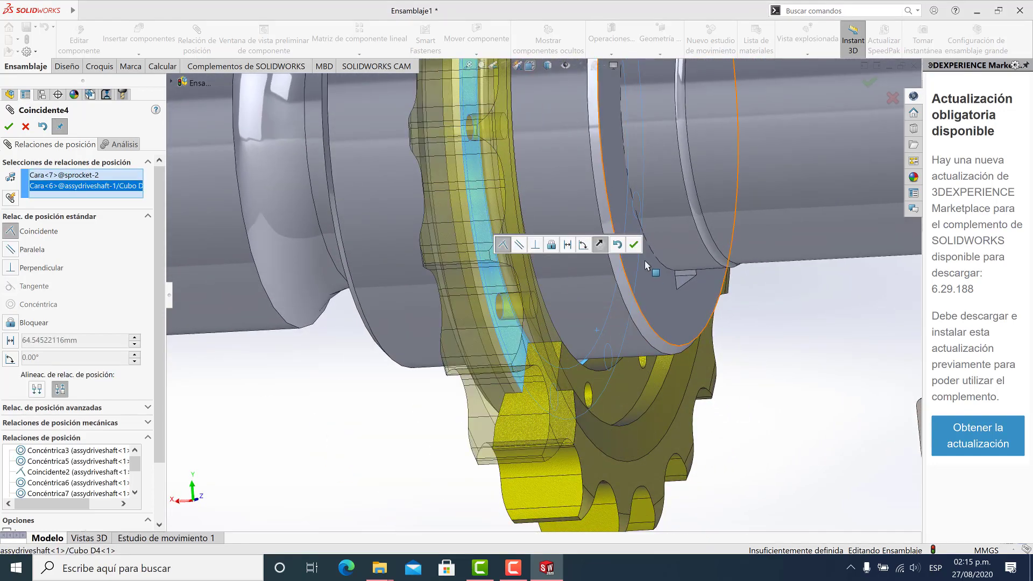
click(634, 245)
scroll(582, 344, down, 5)
middle_drag(591, 409, 597, 367)
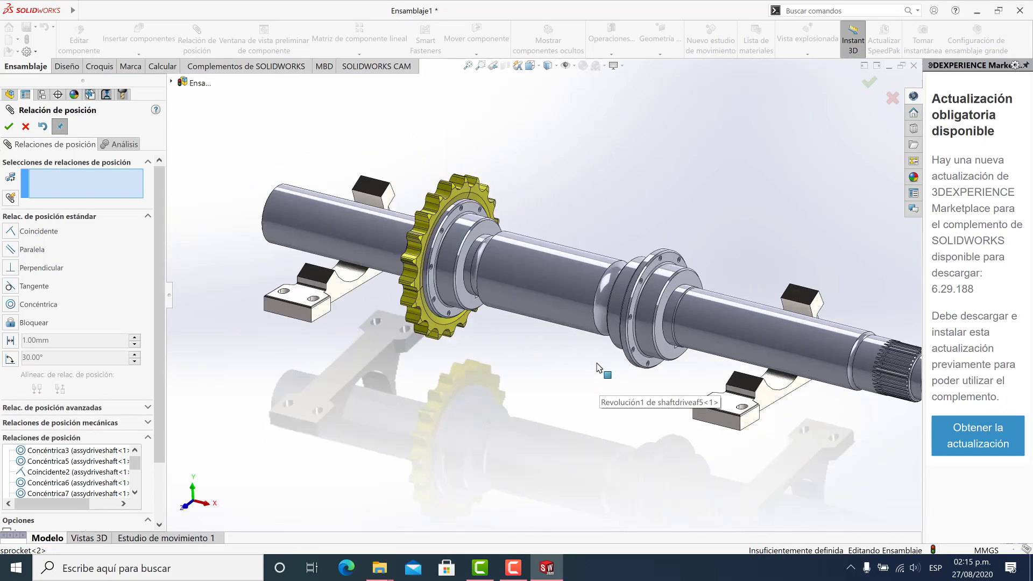
scroll(490, 193, down, 3)
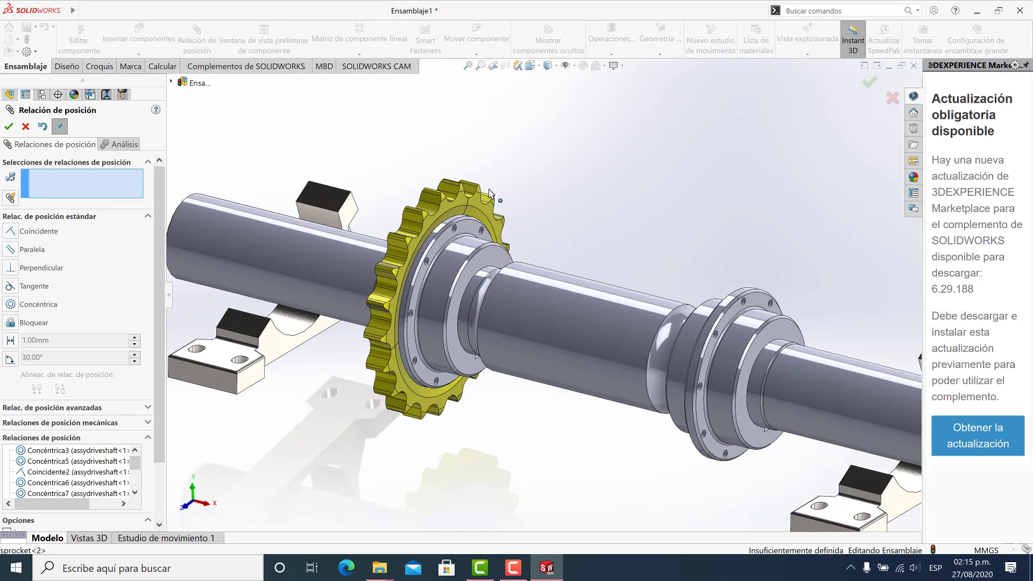
middle_drag(477, 210, 522, 194)
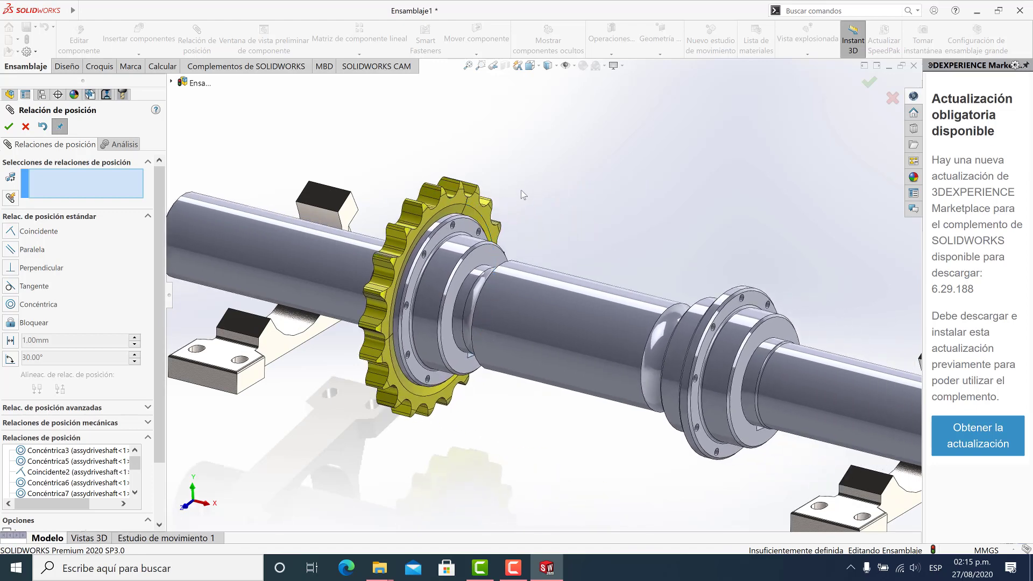
click(27, 124)
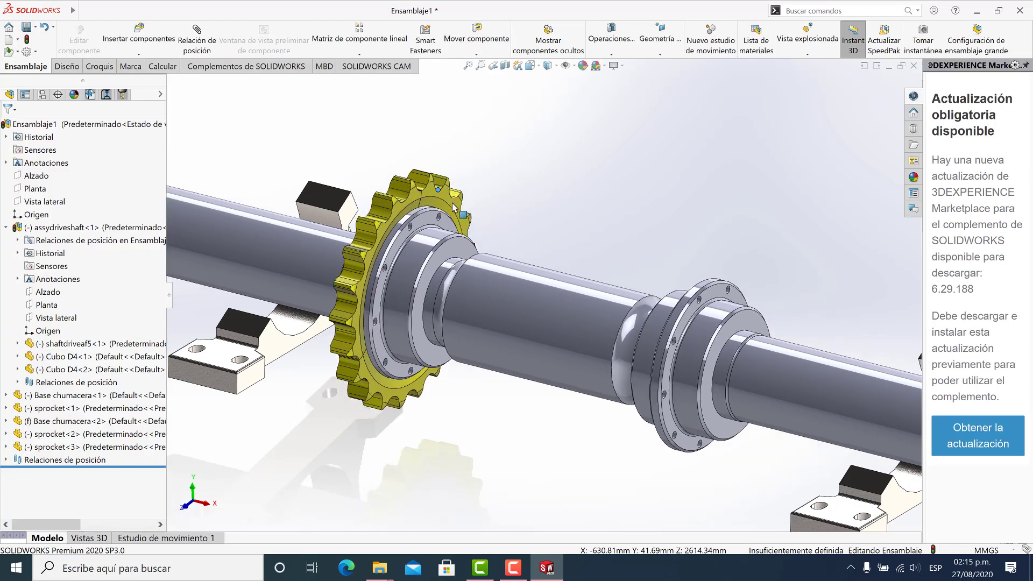
Step: Create three more copies of the sprocket segment and place them above the shaft for the second hub
click(498, 189)
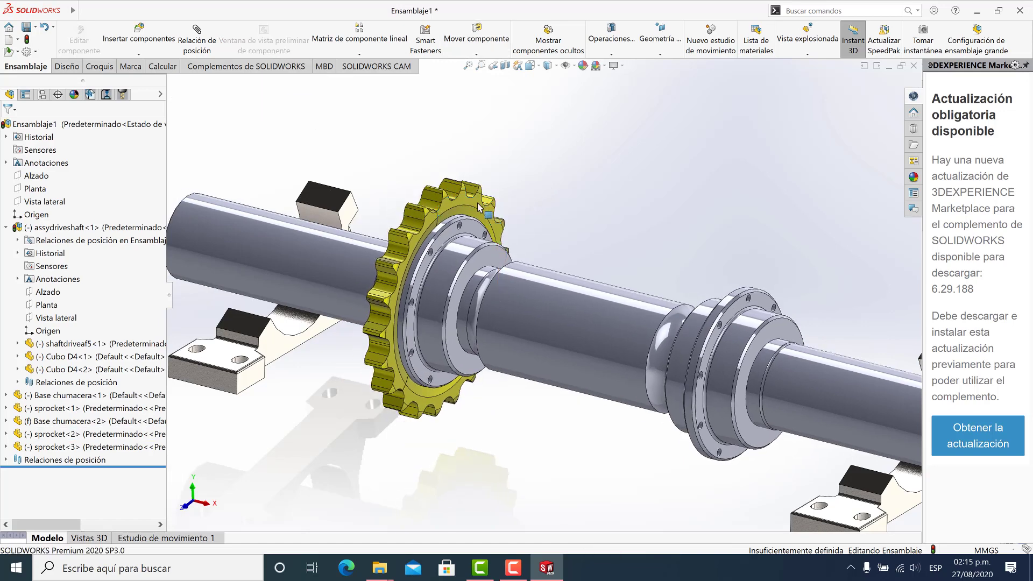
drag(478, 206, 714, 173)
click(686, 250)
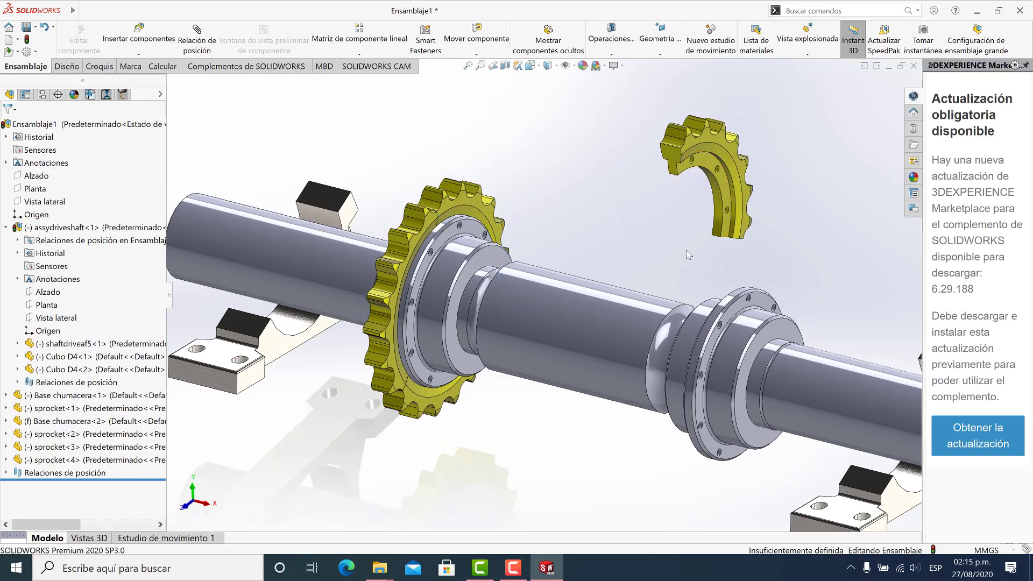
scroll(686, 250, up, 3)
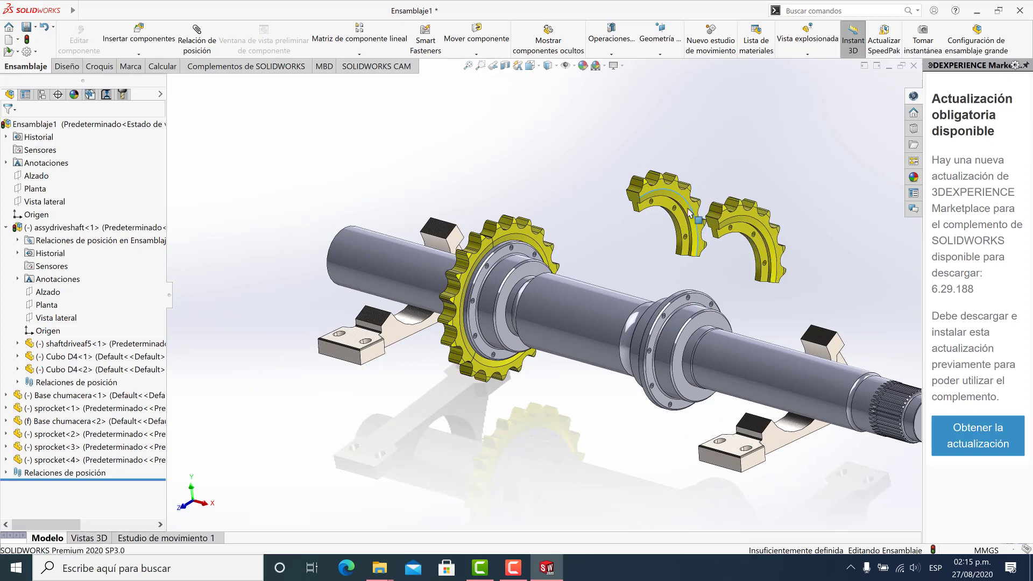
ctrl+drag(689, 213, 612, 190)
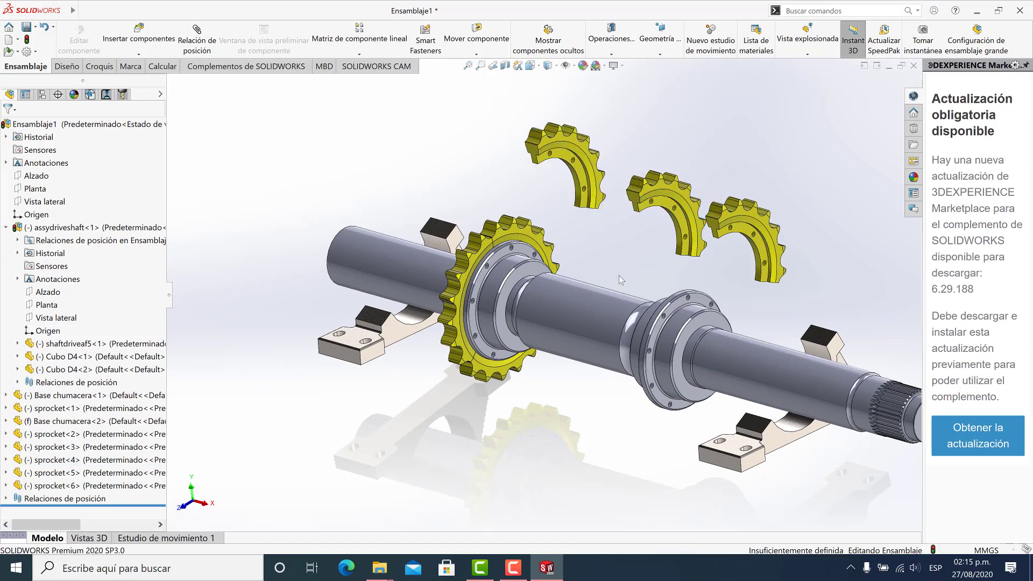
Step: Turn the shaft with its assembled sprocket about its axis until the hub keyways face upward
scroll(579, 285, down, 3)
drag(496, 230, 450, 345)
drag(460, 208, 440, 246)
Step: Mate an end hole of the sprocket<5> segment concentrically with an upper bolt hole in the second hub's flange
middle_drag(620, 257, 641, 274)
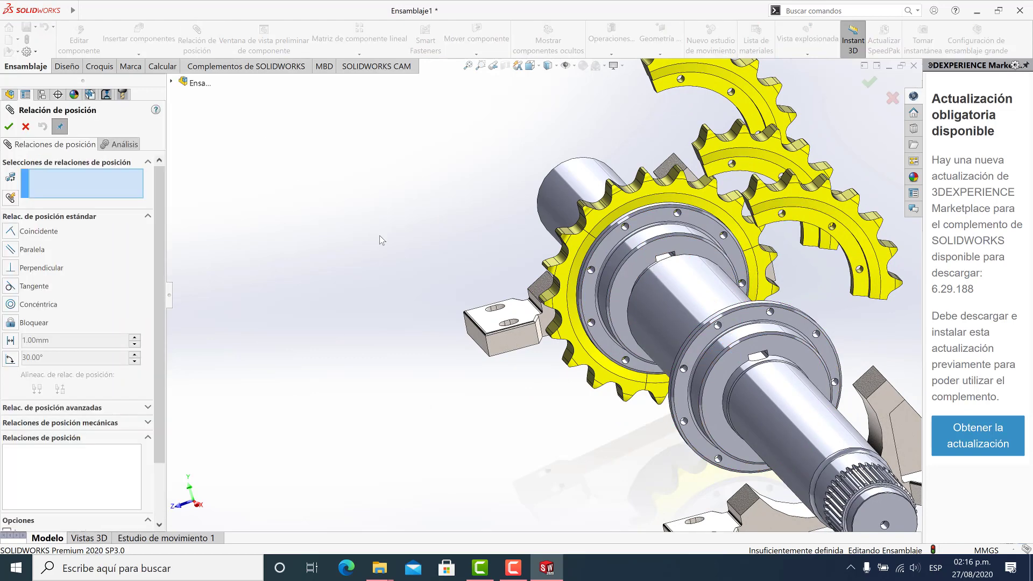
scroll(813, 284, down, 3)
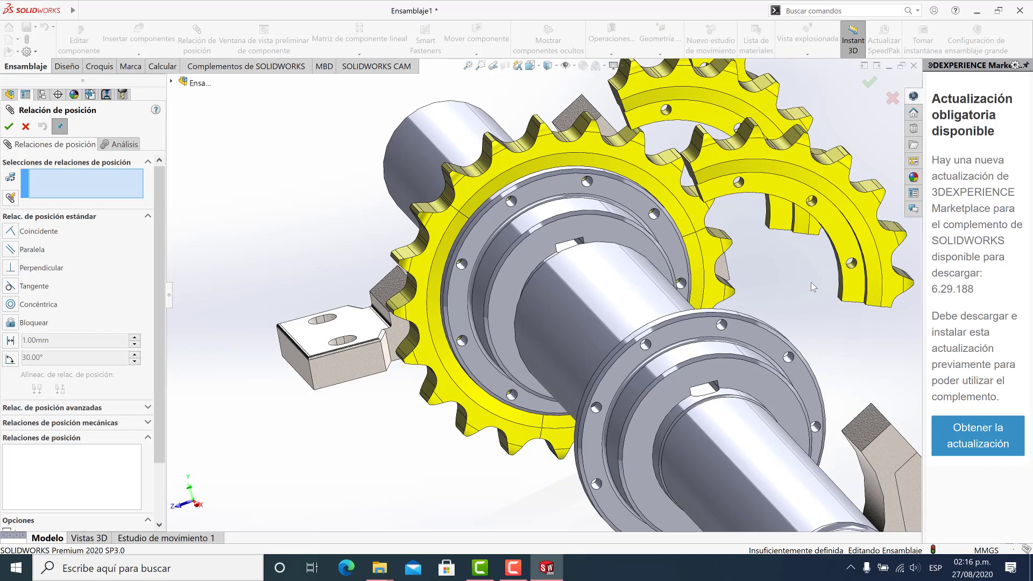
scroll(775, 185, down, 5)
click(646, 245)
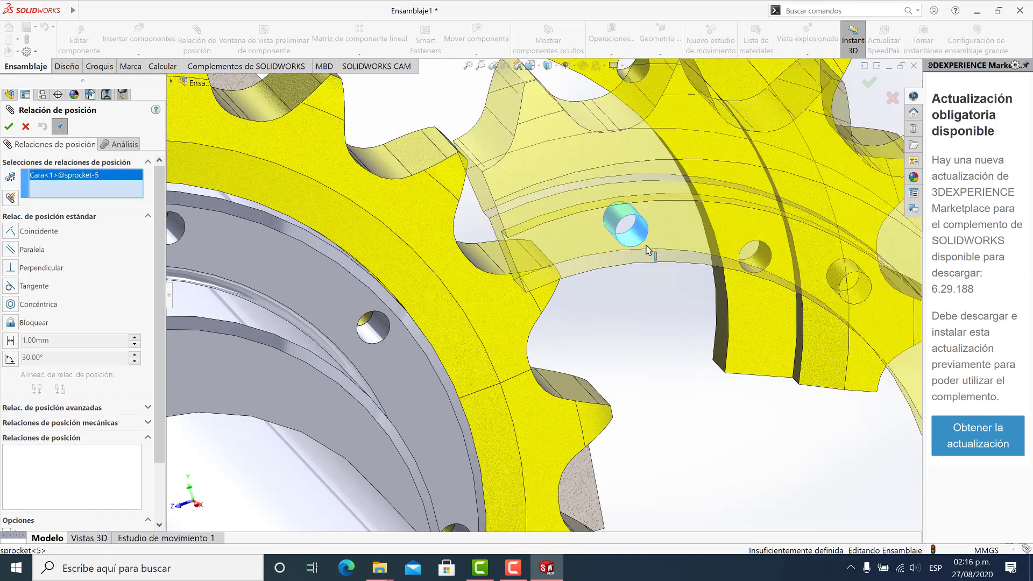
scroll(648, 249, up, 5)
scroll(528, 304, down, 3)
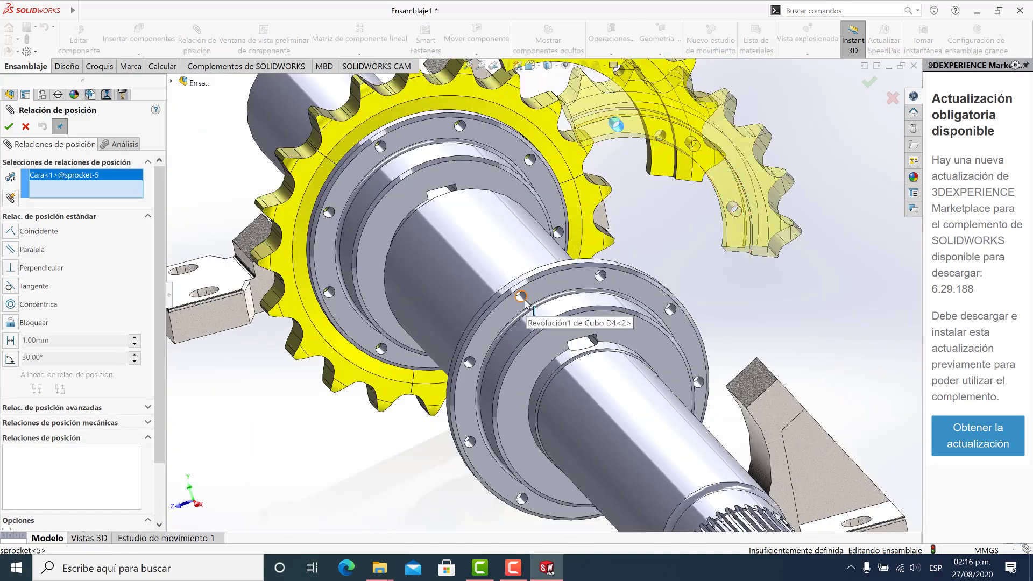
scroll(525, 298, down, 3)
click(528, 300)
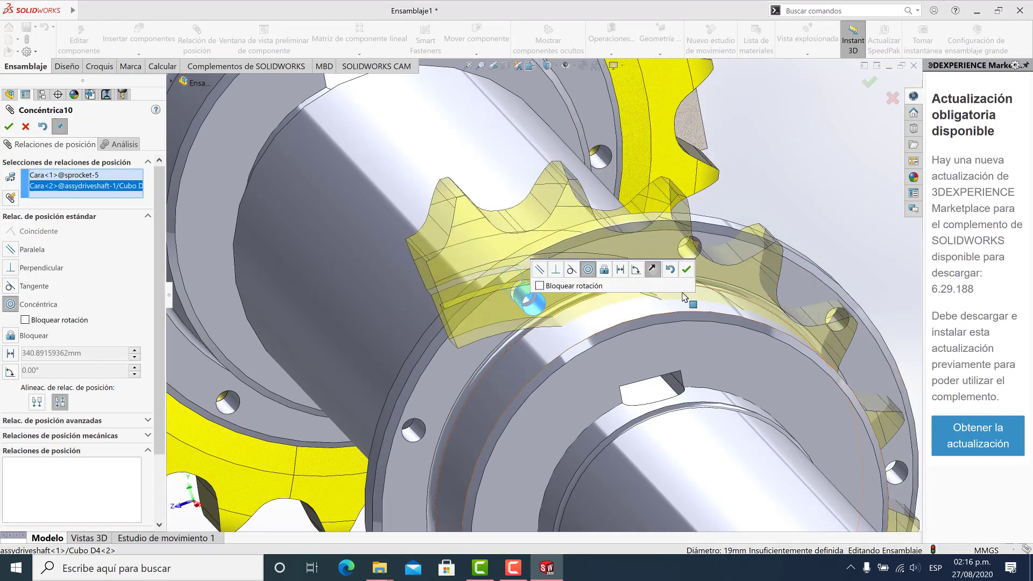
click(686, 269)
Step: Make the other end hole of the sprocket<5> segment concentric with its matching bolt hole in the second hub's flange
scroll(700, 323, up, 3)
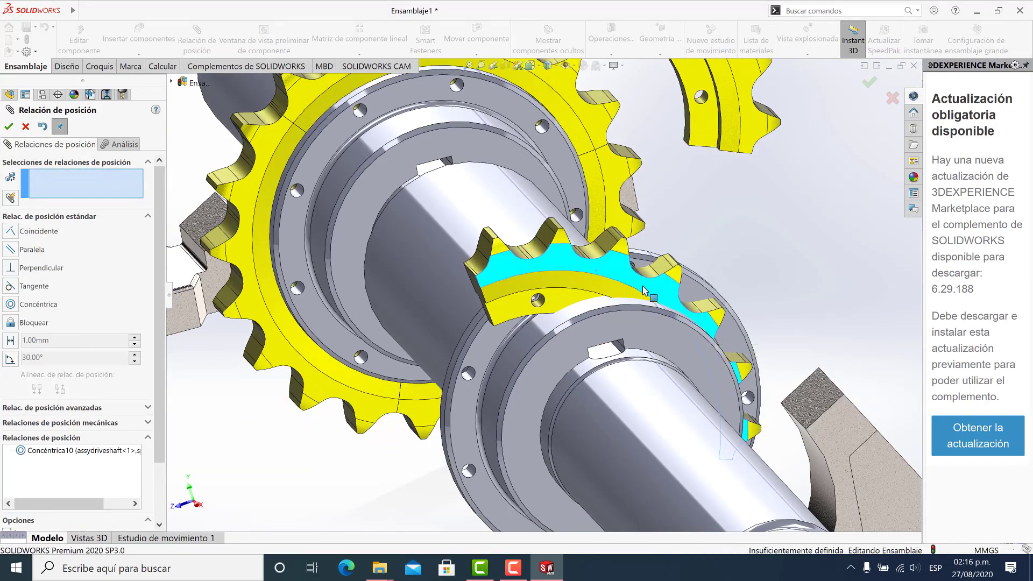
scroll(607, 344, down, 3)
scroll(613, 328, down, 5)
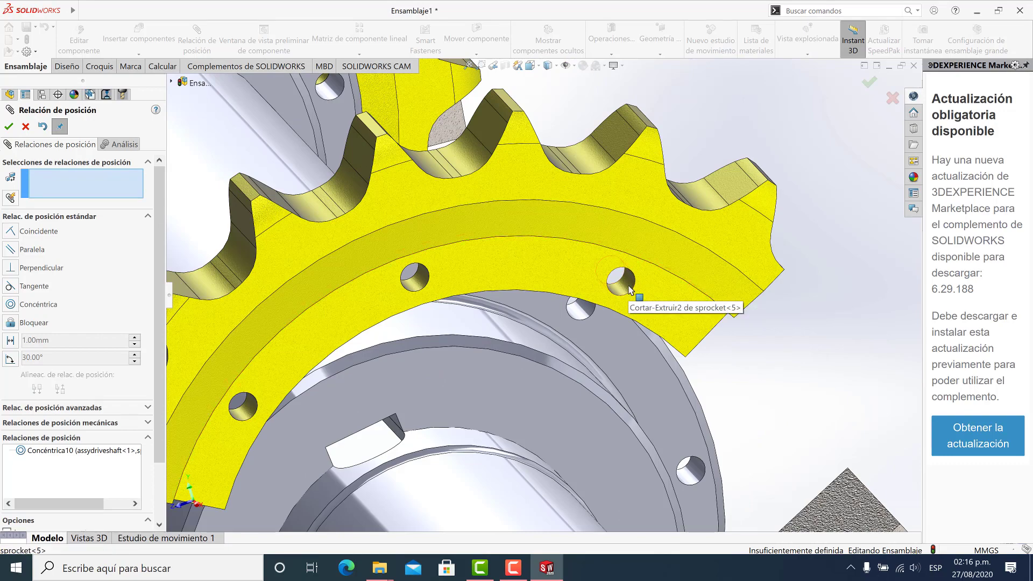
click(629, 287)
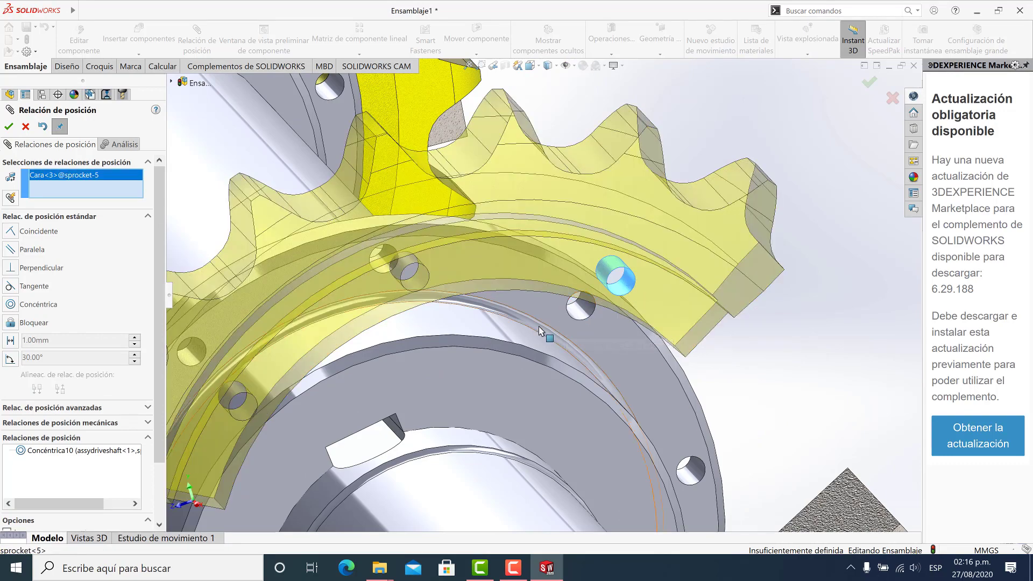
click(583, 314)
click(742, 331)
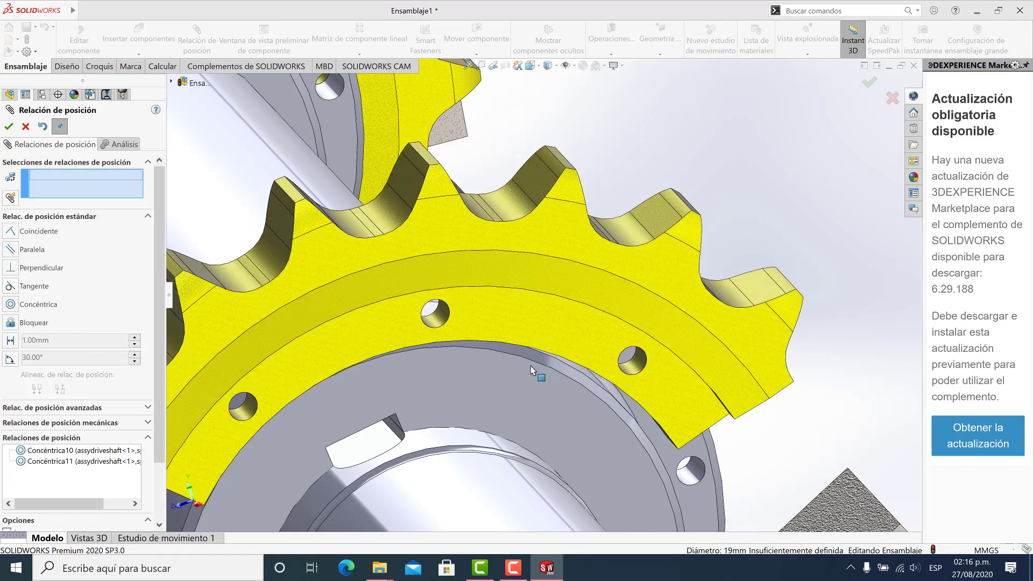
Step: Add a coincident mate between the sprocket<5> segment's inner mounting face and the second hub's flange face
scroll(501, 332, up, 3)
middle_drag(501, 332, 565, 333)
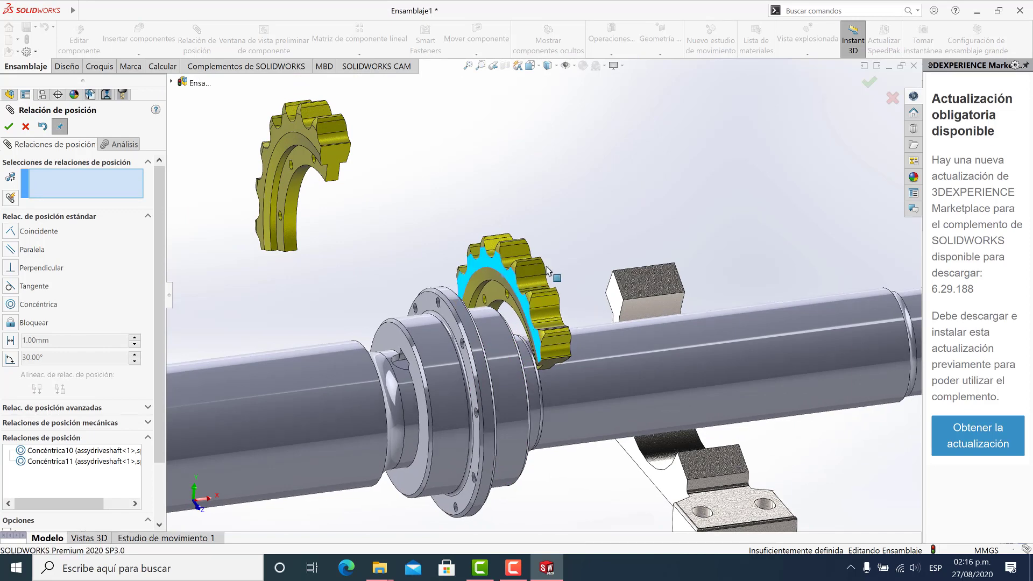
click(580, 289)
scroll(514, 303, down, 5)
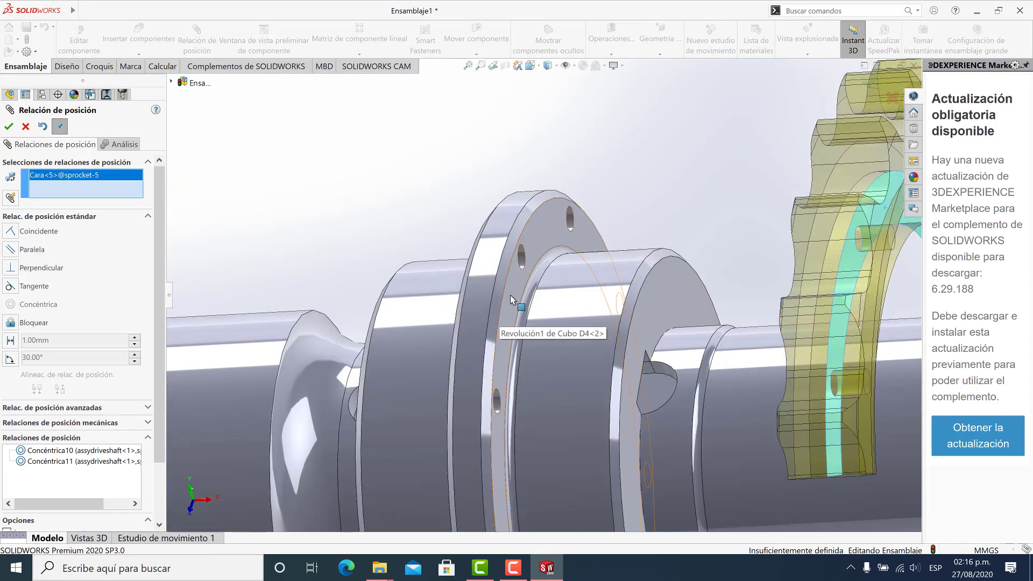
click(510, 295)
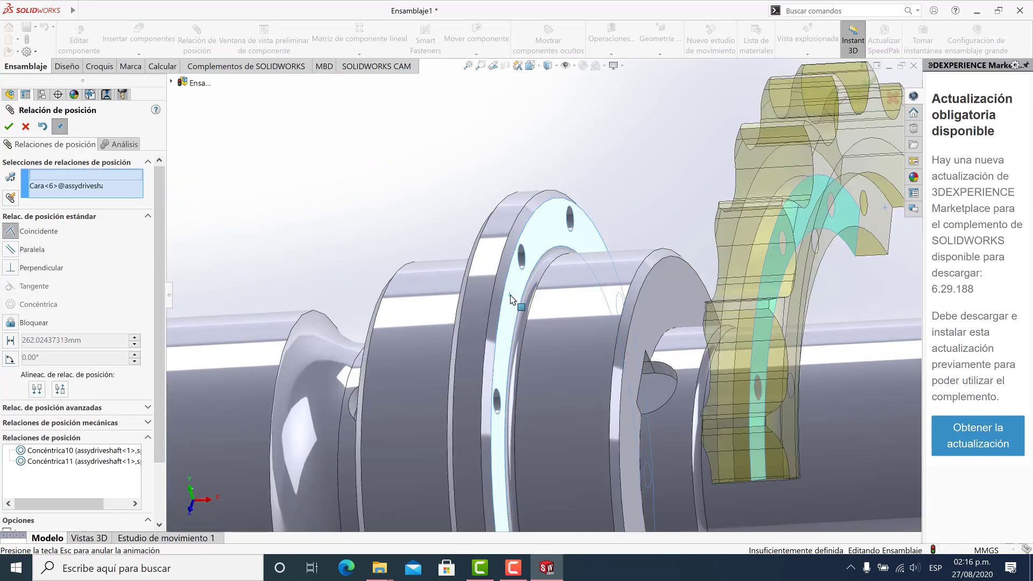
click(652, 269)
Step: Mate an end hole of the sprocket<4> segment concentrically with a free bolt hole in the second hub's flange
scroll(592, 270, up, 8)
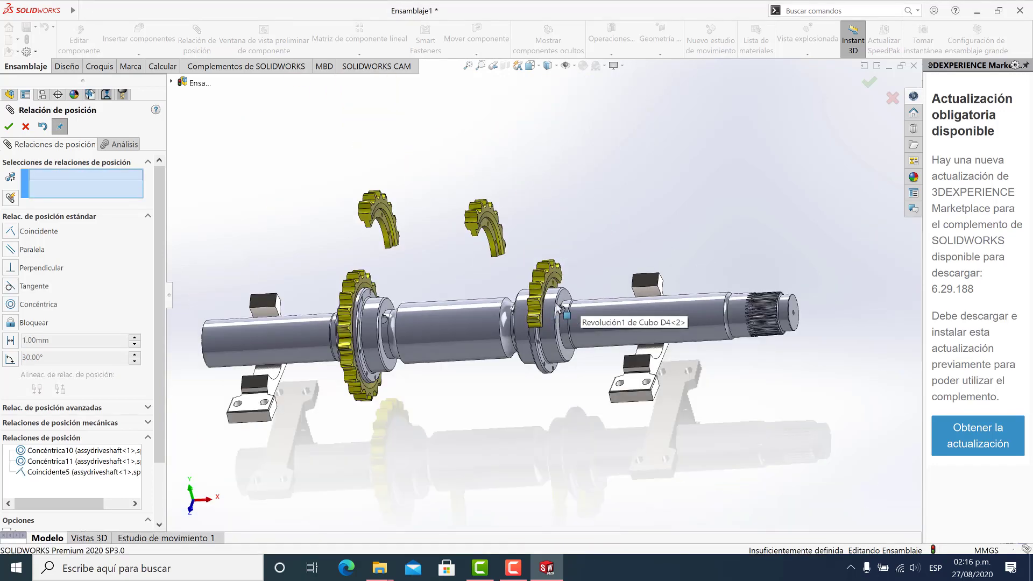
scroll(501, 252, down, 3)
scroll(501, 252, down, 3)
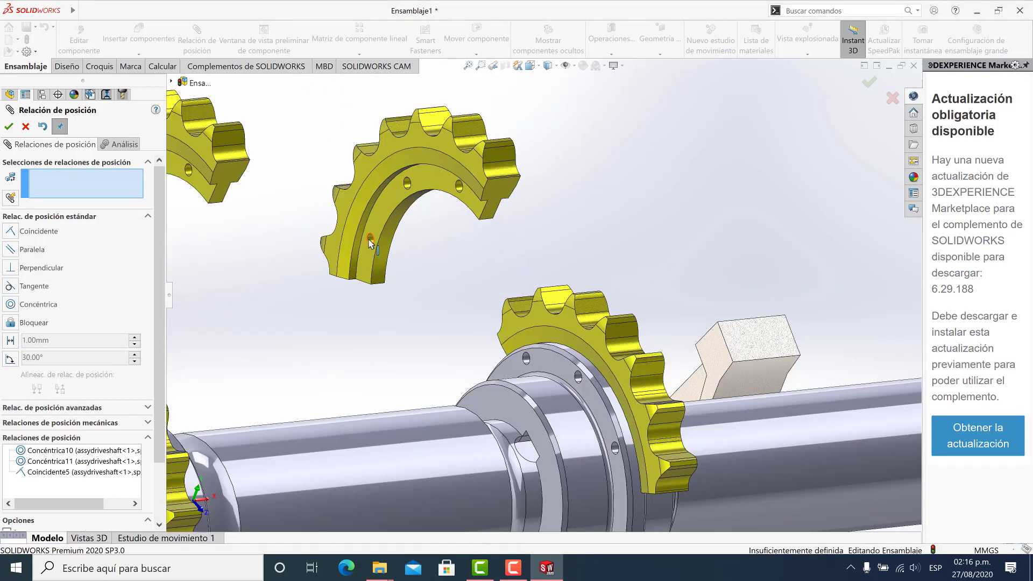
scroll(370, 242, down, 4)
click(520, 264)
scroll(514, 323, up, 4)
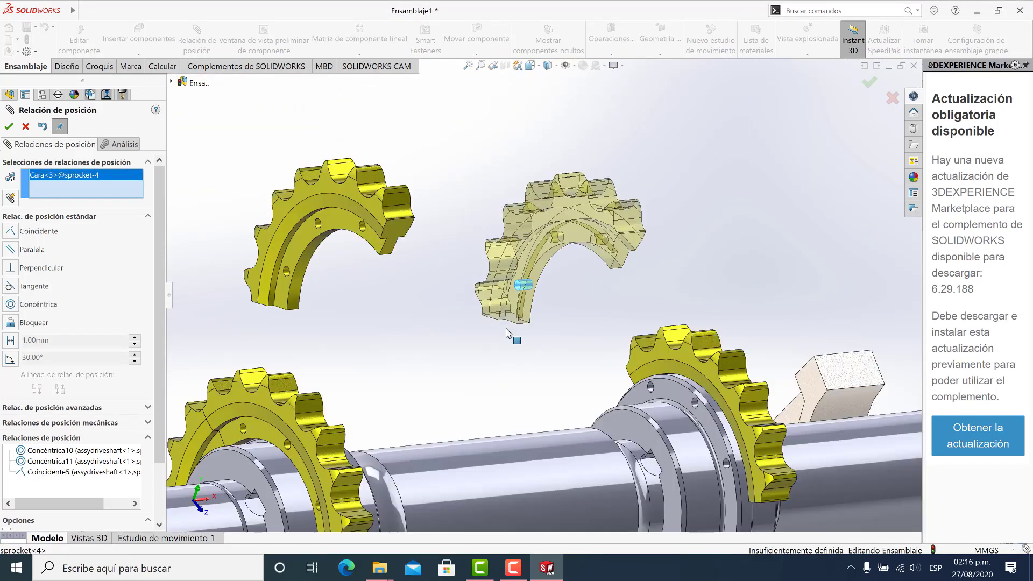
scroll(627, 413, down, 2)
scroll(627, 413, down, 5)
click(588, 327)
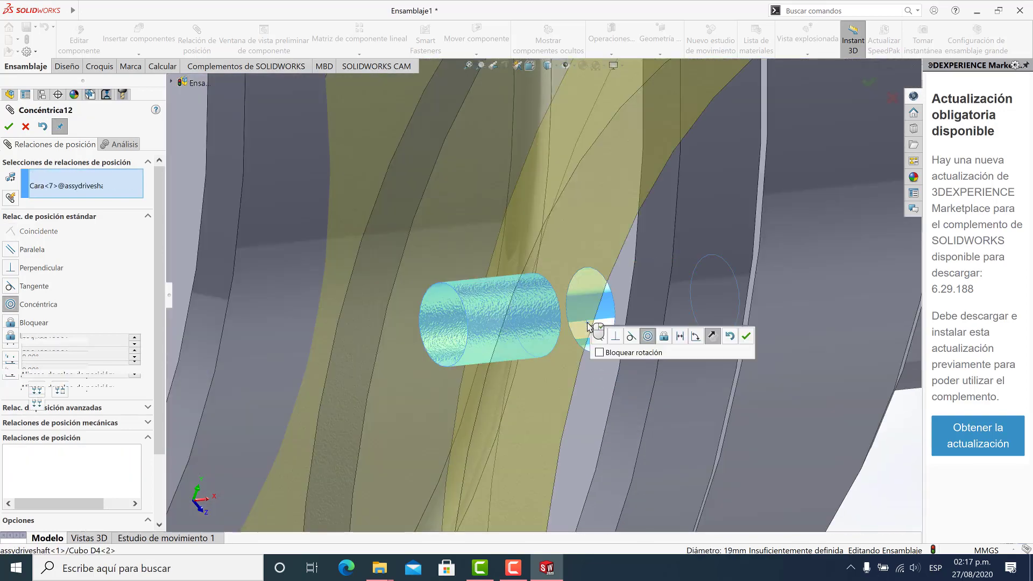
scroll(774, 335, up, 5)
click(747, 336)
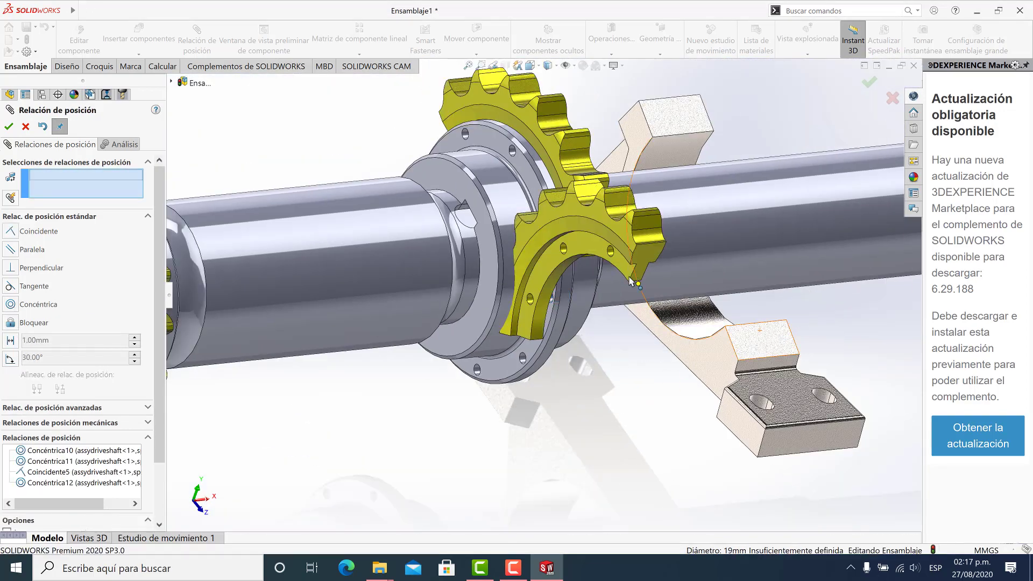
Step: Make the other end hole of the sprocket<4> segment concentric with its matching bolt hole in the second hub's flange
drag(632, 246, 533, 175)
scroll(521, 166, down, 5)
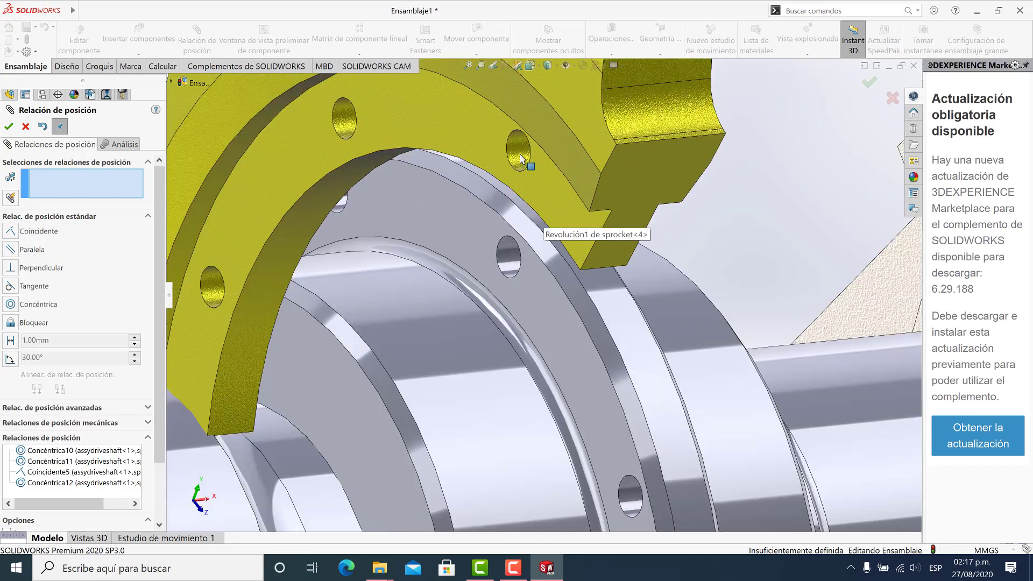
click(517, 157)
scroll(557, 330, up, 8)
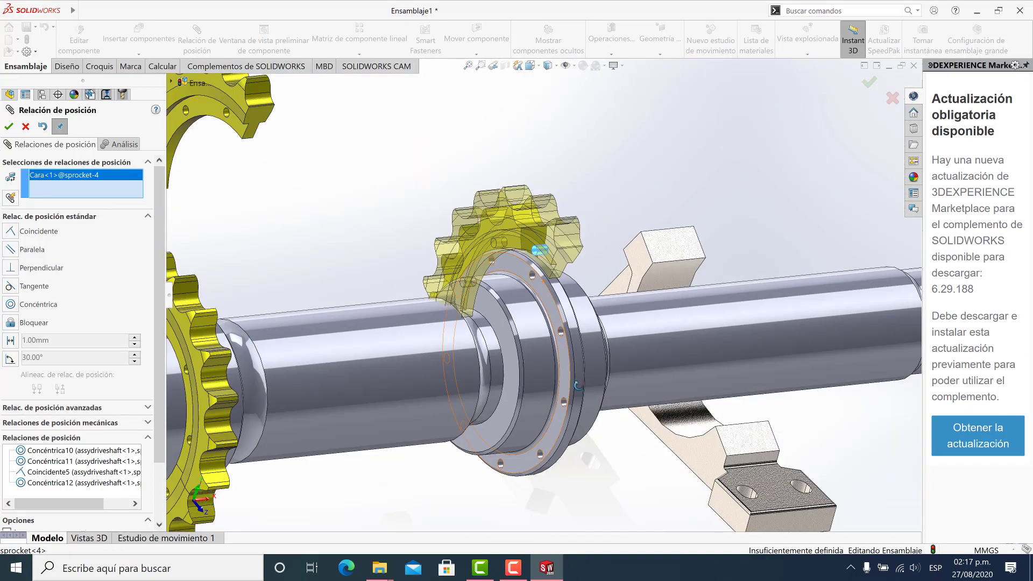
scroll(575, 407, down, 5)
click(558, 317)
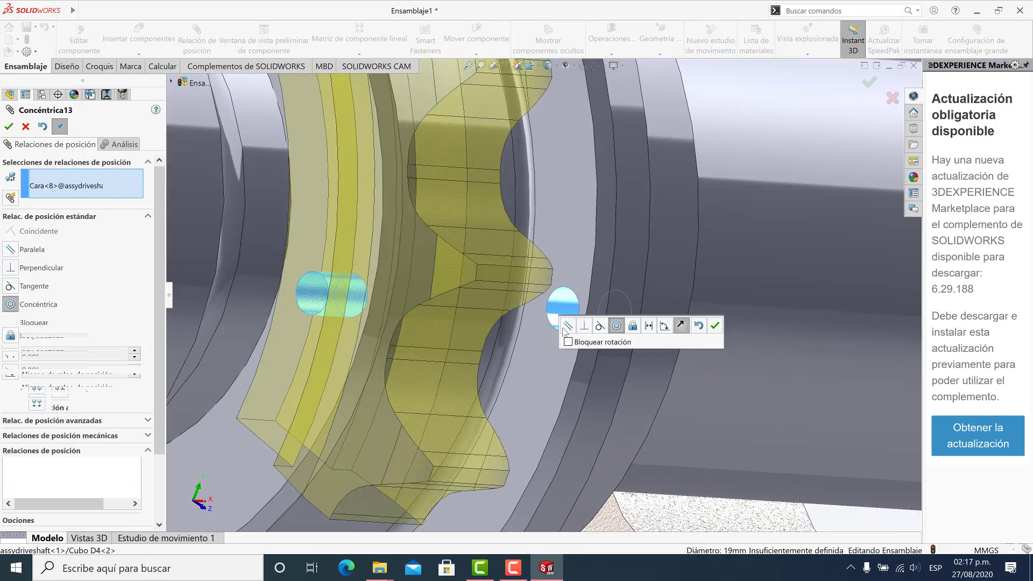
click(730, 360)
Step: Add a coincident mate between the sprocket<4> segment's mounting face and the second hub's flange face
scroll(584, 359, up, 3)
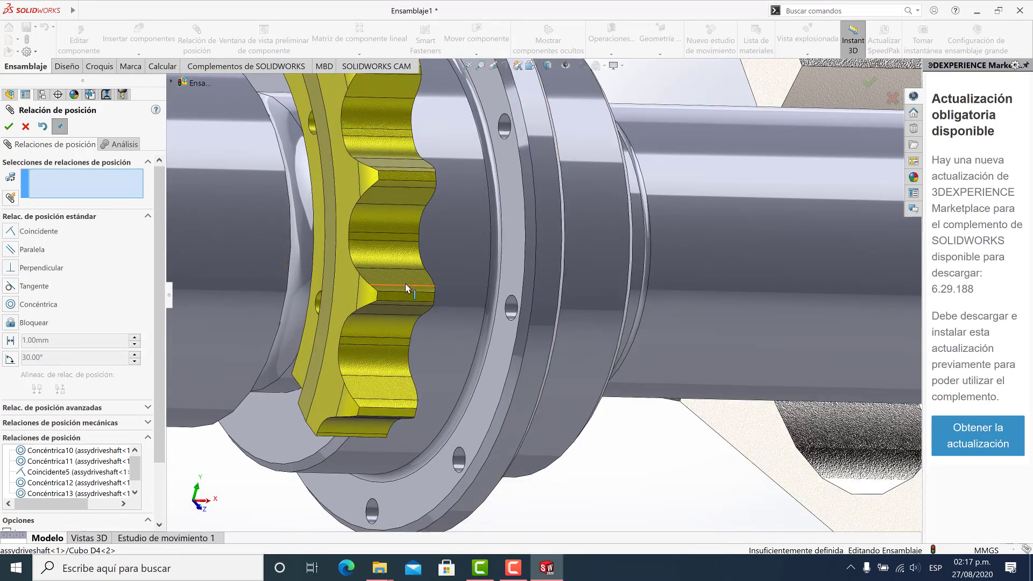
drag(406, 283, 787, 289)
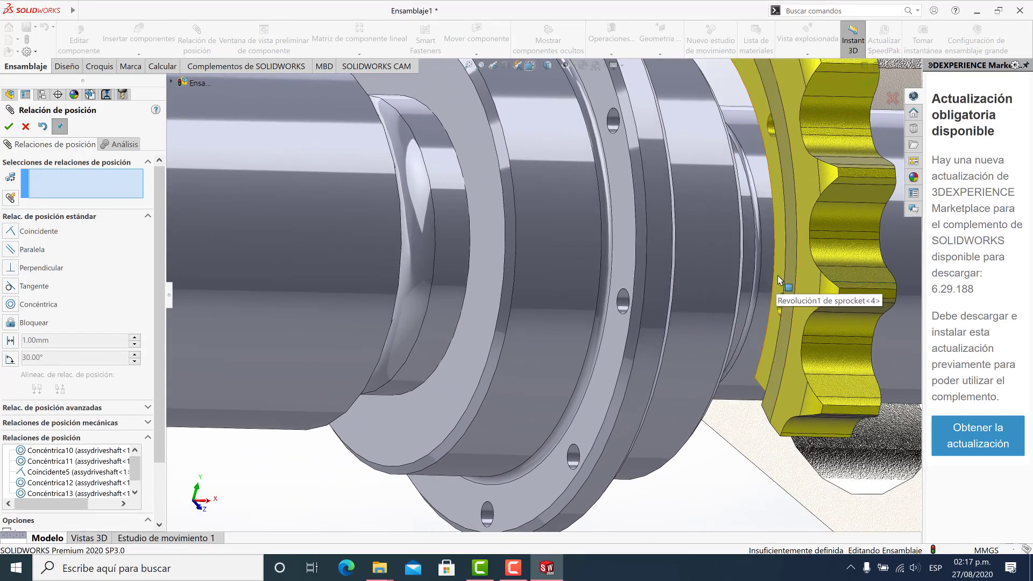
click(777, 275)
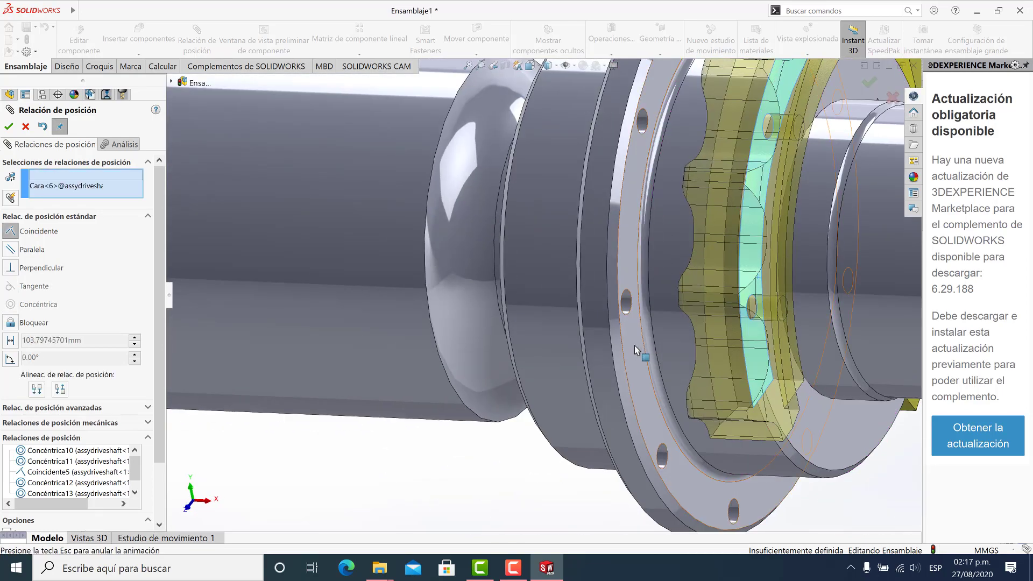
click(778, 359)
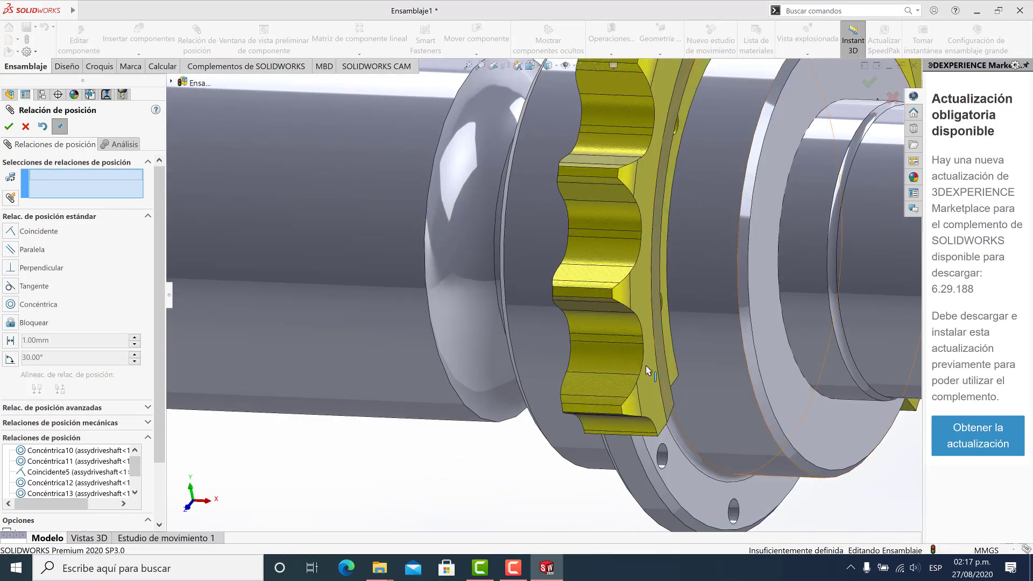
Step: Move the loose sprocket<6> segment to a spot just above the second hub and leave the Mate command
key(f)
drag(580, 236, 538, 281)
scroll(519, 193, down, 5)
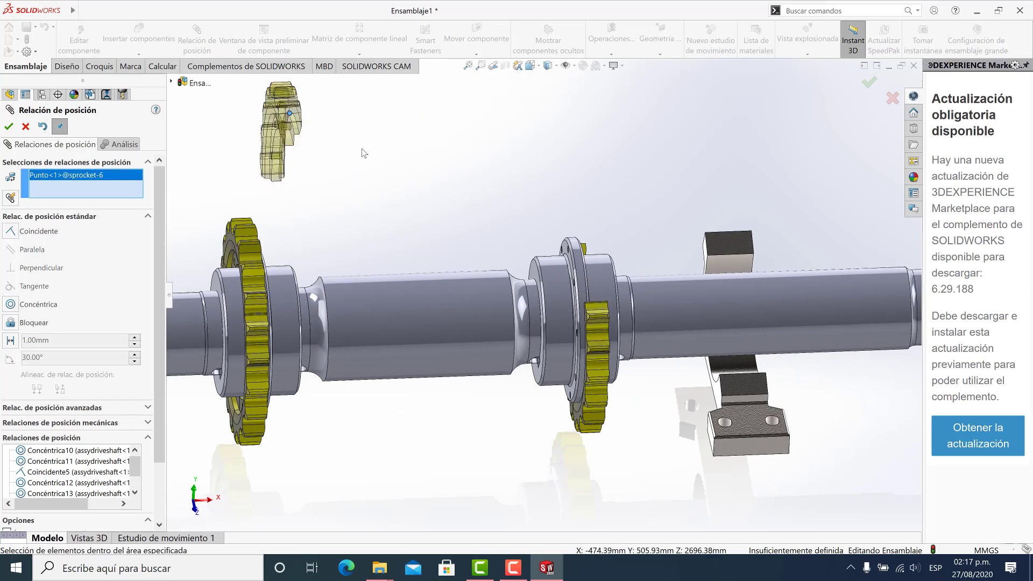
click(42, 127)
drag(294, 119, 587, 160)
key(Escape)
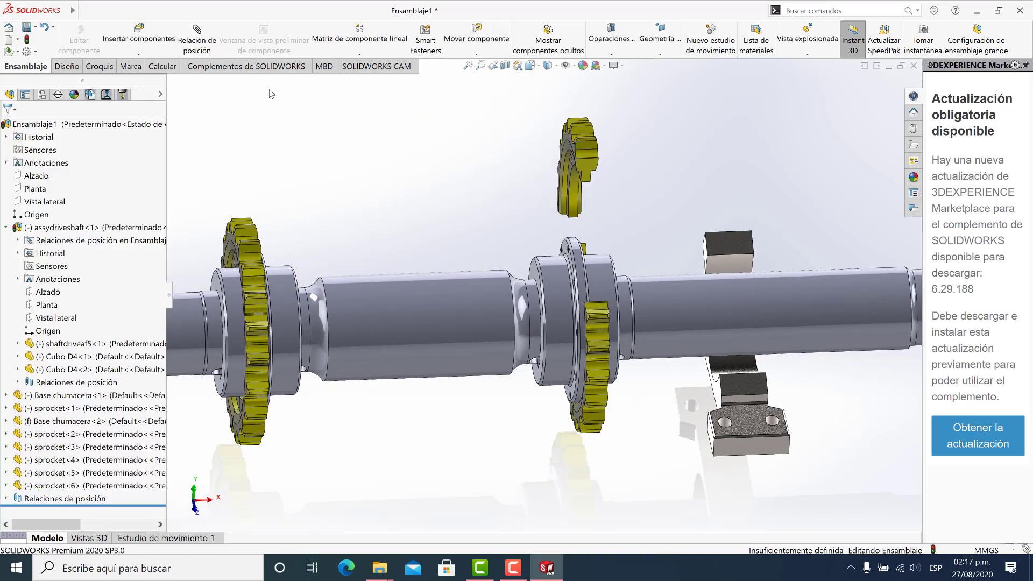
Step: Mate an end hole of the sprocket<6> segment concentrically with a free bolt hole in the second hub's flange
click(193, 42)
scroll(618, 231, down, 5)
middle_drag(618, 231, 458, 365)
click(582, 237)
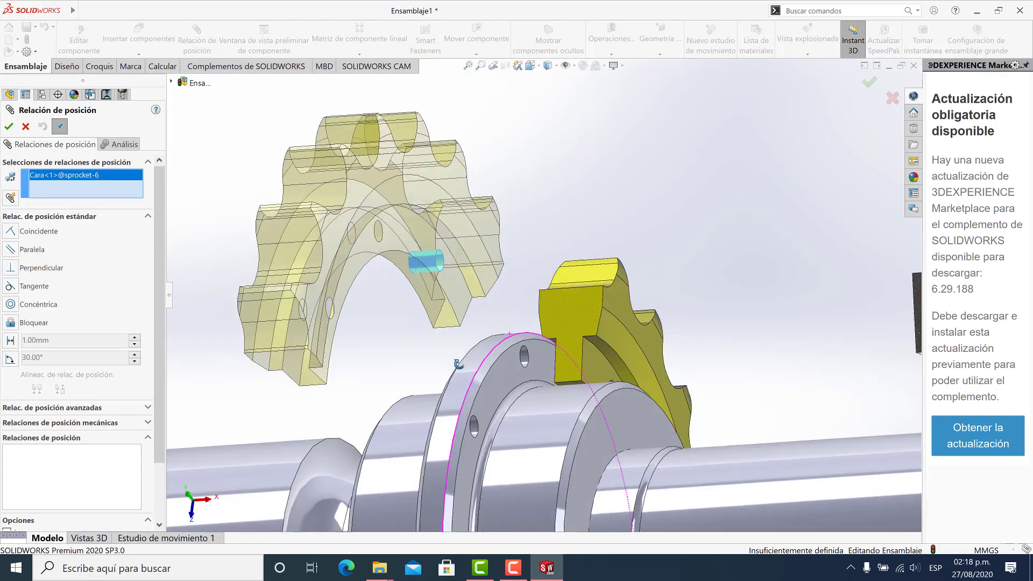
scroll(524, 358, down, 5)
click(537, 329)
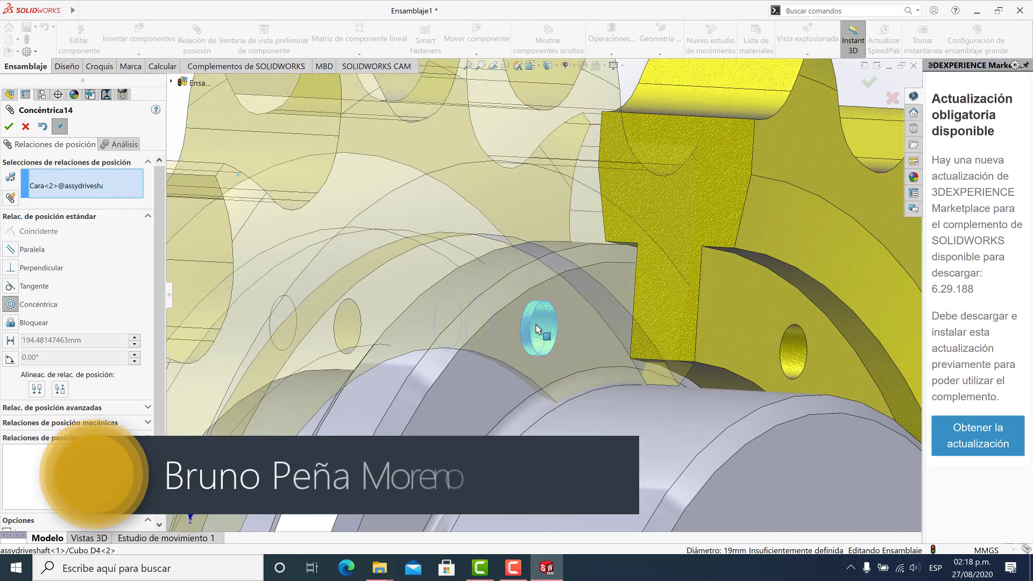
click(695, 338)
Step: Make the other end hole of the sprocket<6> segment concentric with its matching bolt hole in the second hub's flange
key(ctrl+1)
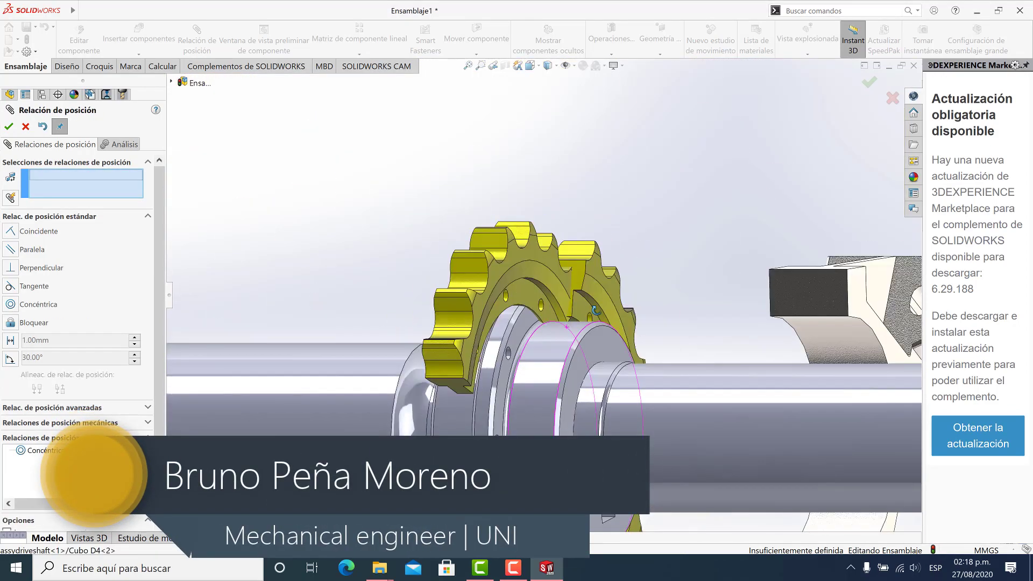
scroll(570, 266, down, 10)
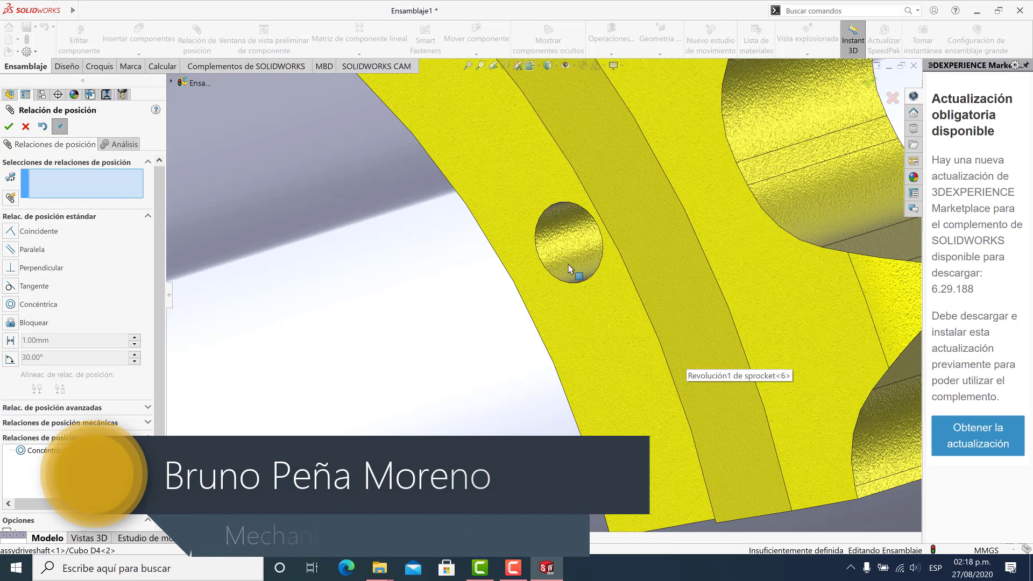
click(569, 267)
scroll(569, 266, up, 6)
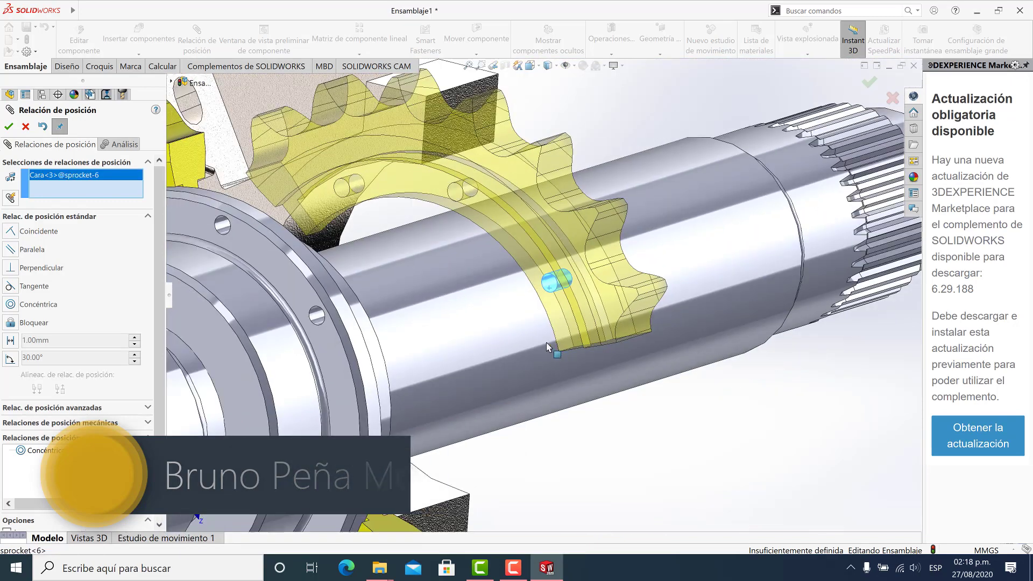
scroll(518, 246, down, 8)
click(525, 236)
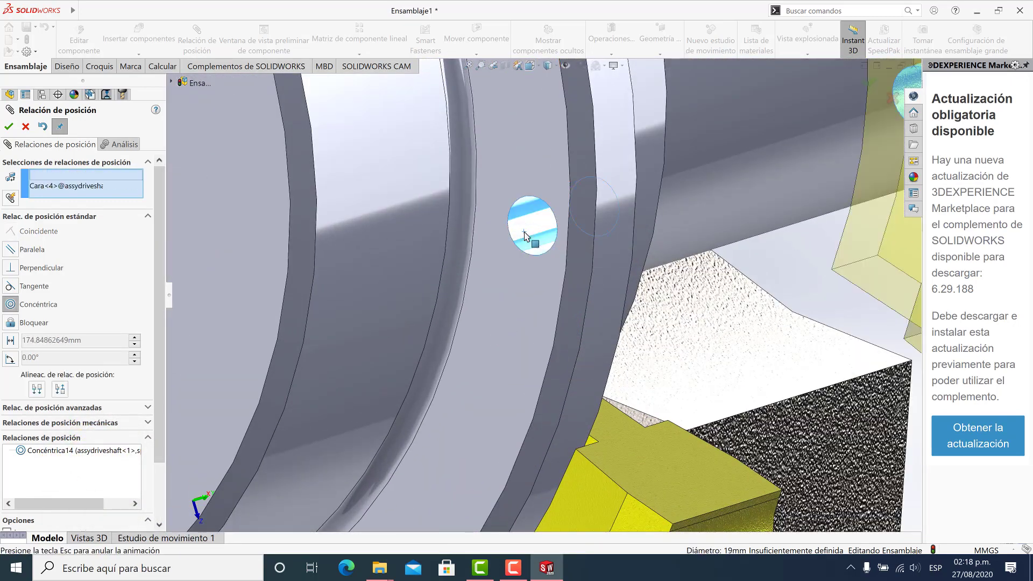
click(745, 272)
Step: Add a coincident mate between the sprocket<6> segment's mounting face and the second hub's flange face, then close the Mate command
scroll(722, 246, up, 5)
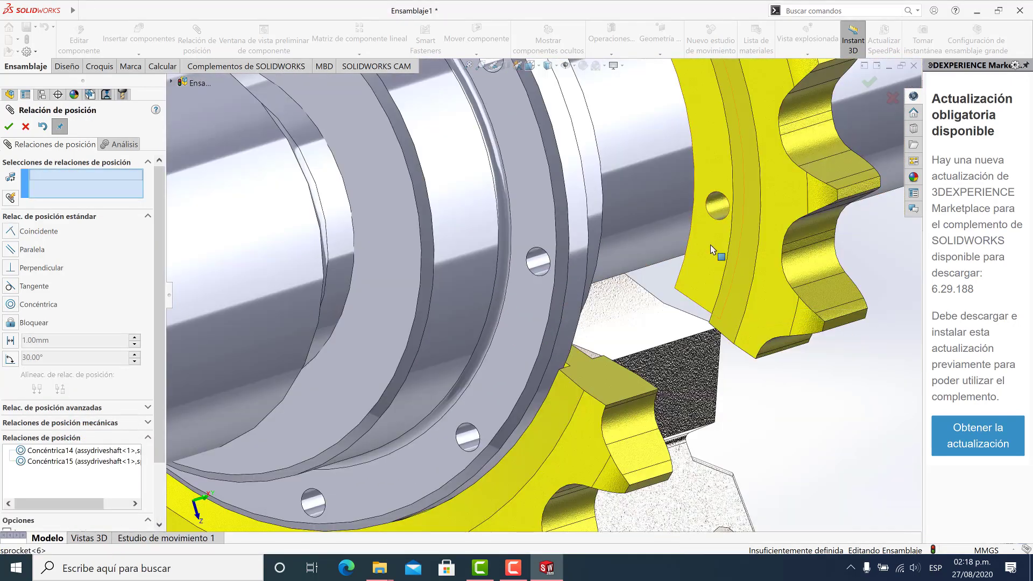
click(711, 246)
middle_drag(711, 245, 452, 344)
click(629, 277)
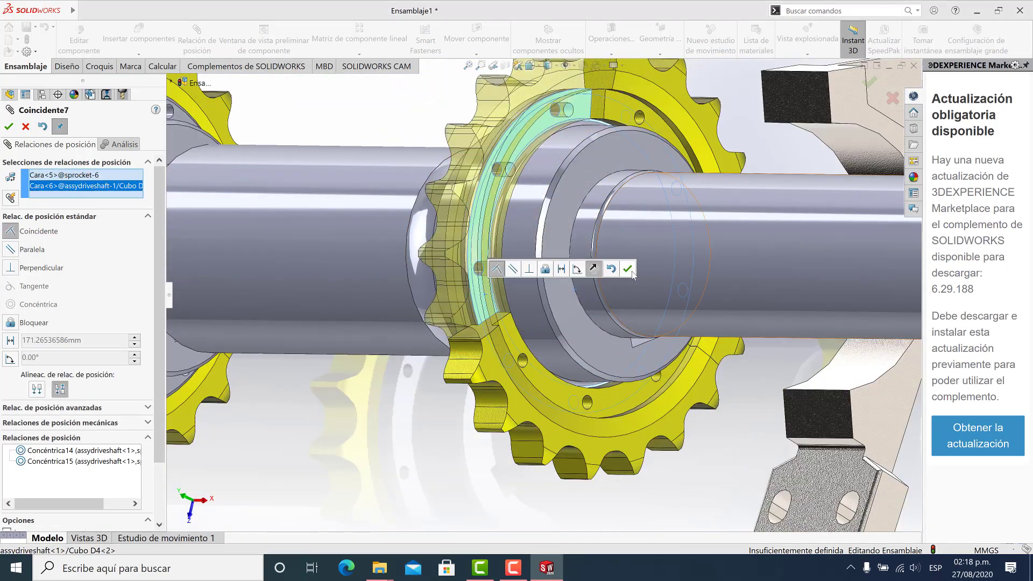
click(627, 268)
scroll(632, 274, up, 5)
middle_drag(624, 415, 603, 232)
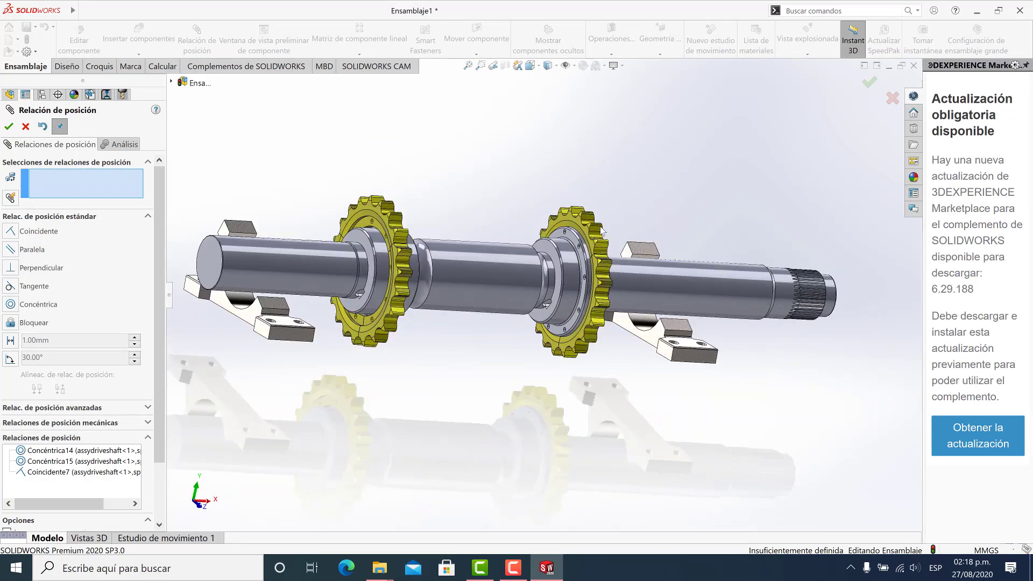
click(26, 126)
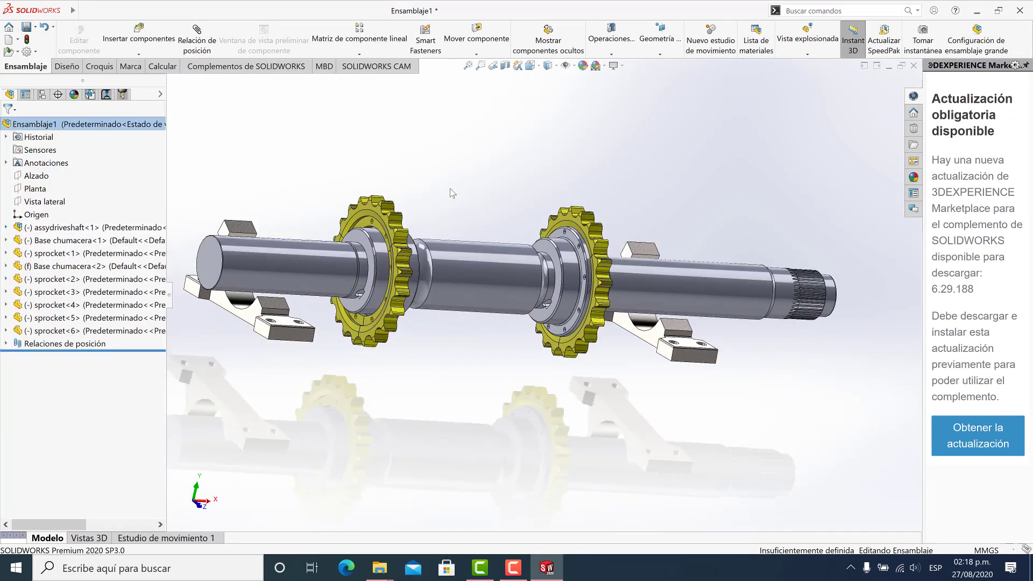
Step: Test the freedom of movement of the drive shaft and Base chumacera<2> in a trimetric view
right_drag(450, 188, 494, 139)
scroll(526, 320, down, 2)
drag(651, 314, 565, 343)
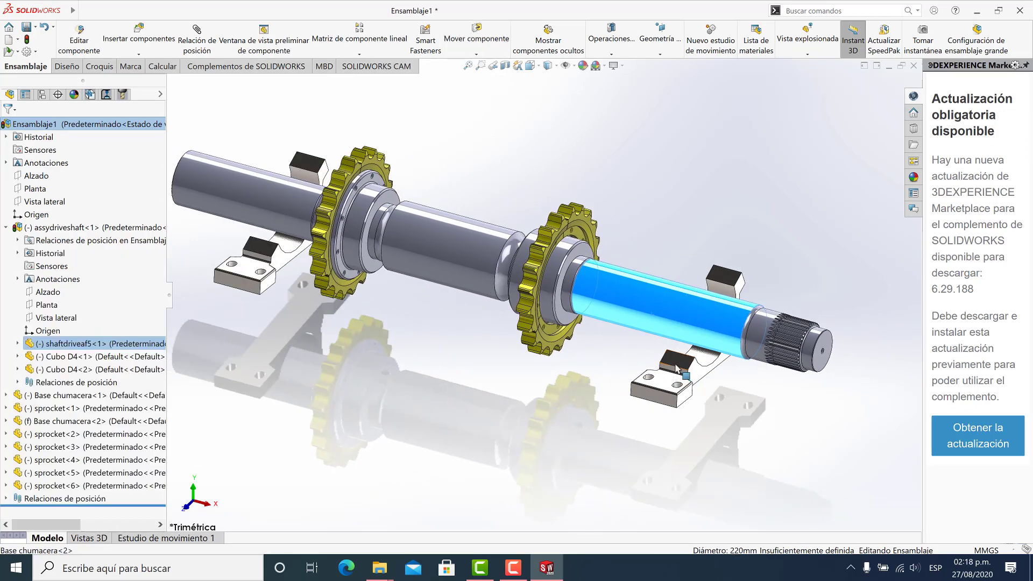
drag(677, 369, 647, 386)
click(621, 357)
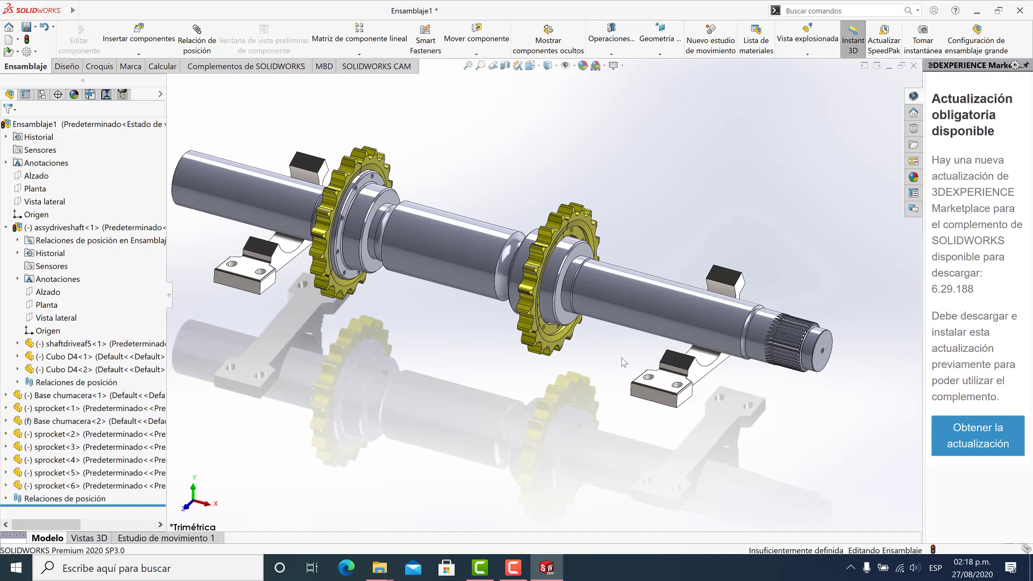
scroll(622, 357, up, 2)
mouse_move(615, 303)
mouse_down()
mouse_move(647, 311)
mouse_move(628, 307)
mouse_up()
click(513, 568)
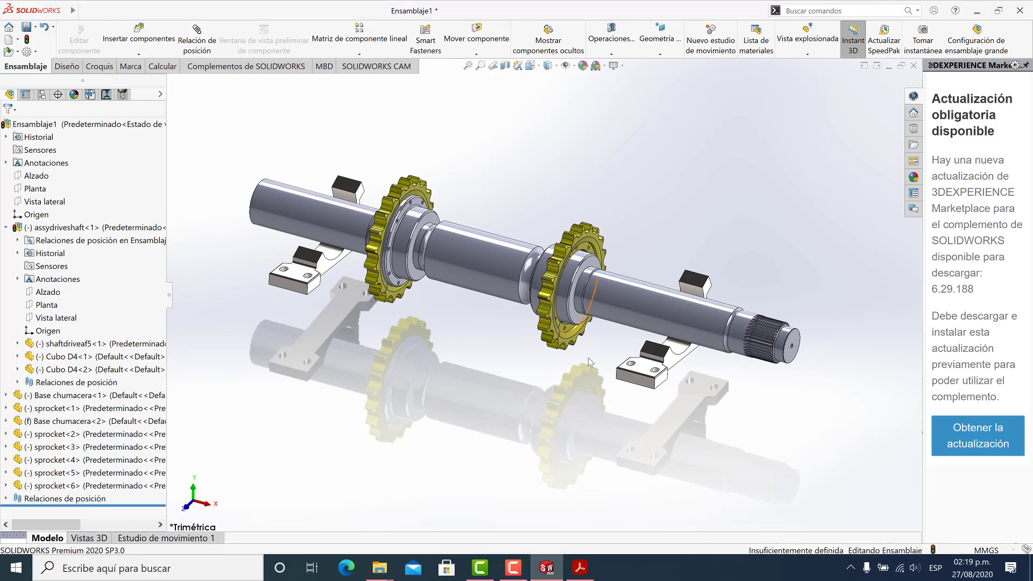
Step: Set the fixed bearing base Base chumacera<2> near the shaft's splined end to float
scroll(588, 357, down, 2)
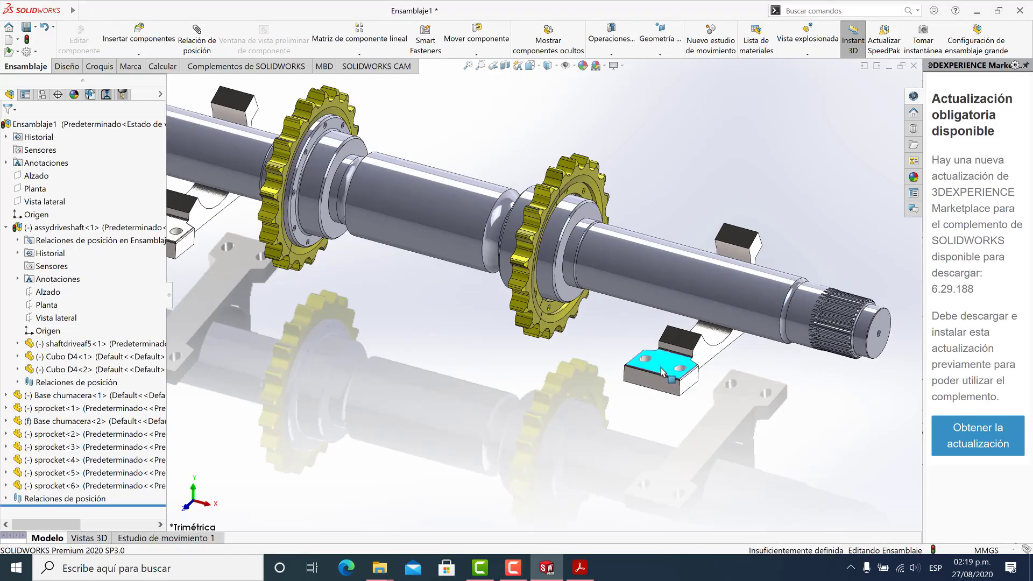
click(661, 370)
right_click(662, 371)
click(693, 362)
scroll(584, 377, up, 3)
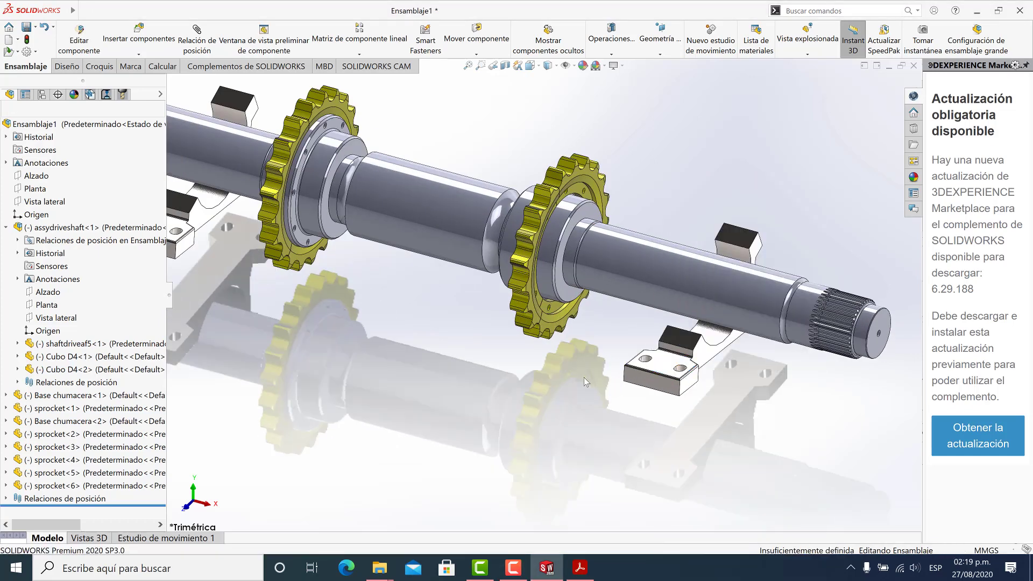
scroll(398, 261, down, 2)
right_click(392, 259)
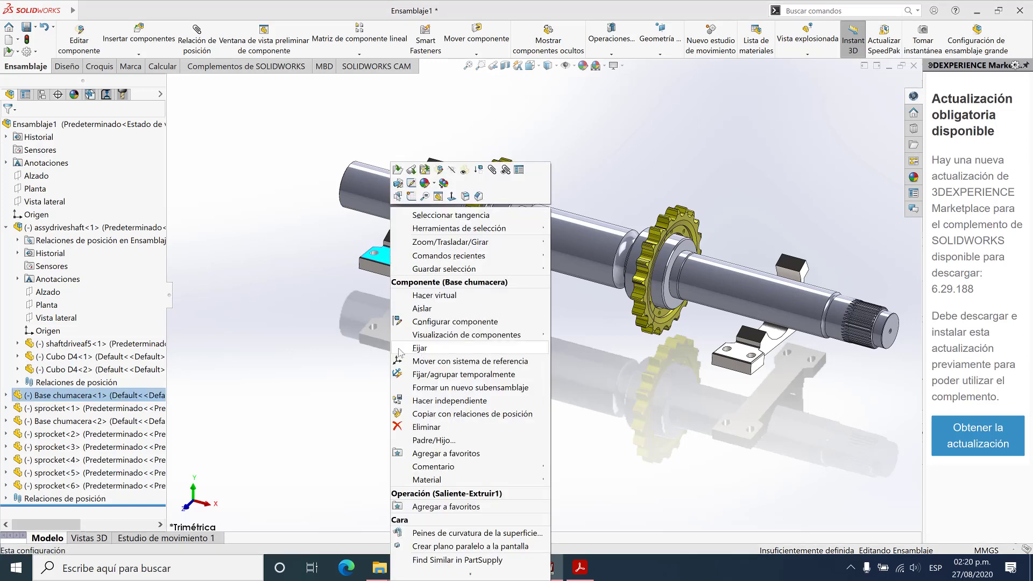
click(340, 351)
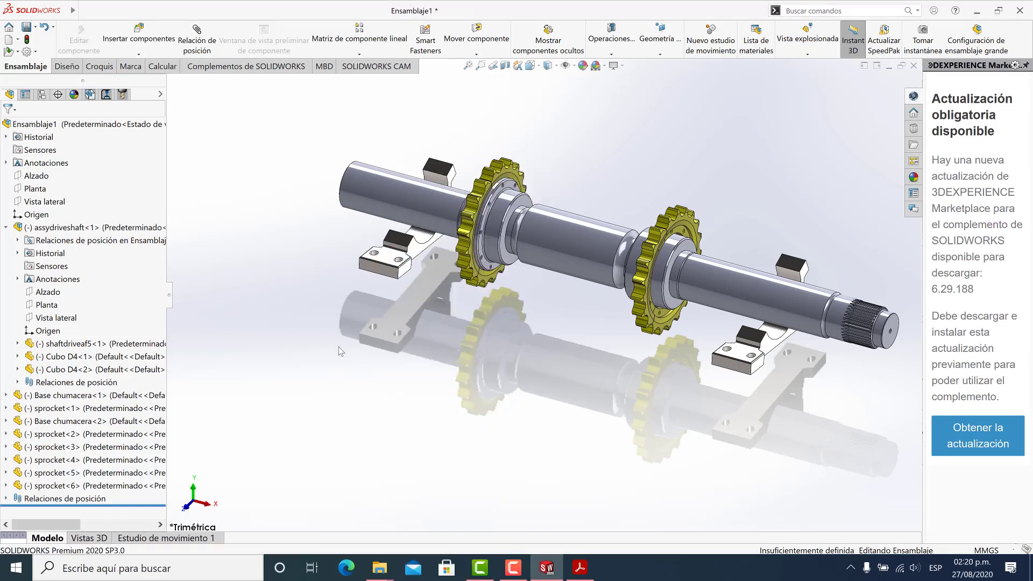
Step: Add a 2200 mm distance mate between the Front planes of Base chumacera<1> and Base chumacera<2>, then close the Mate command
click(204, 44)
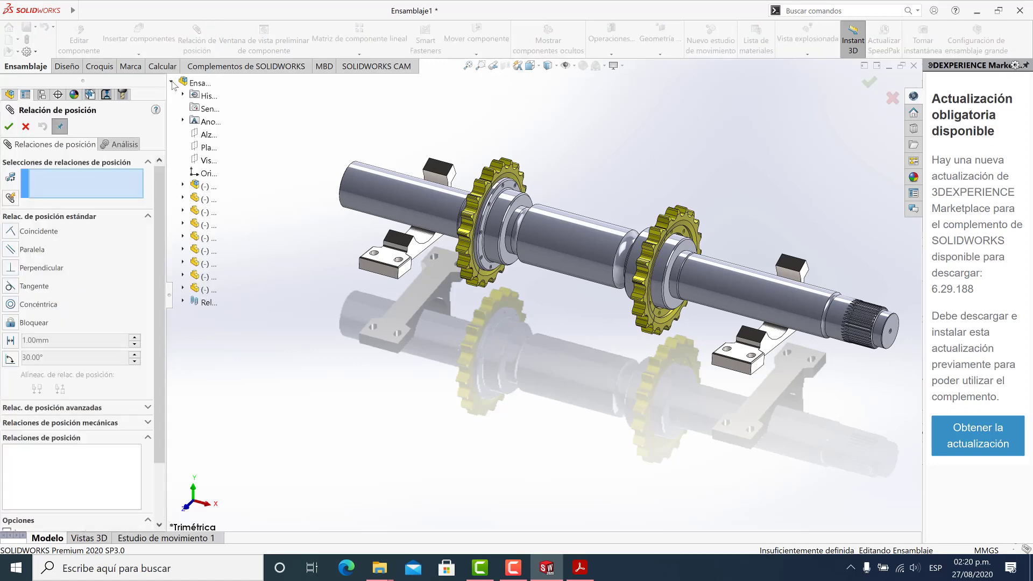
click(193, 200)
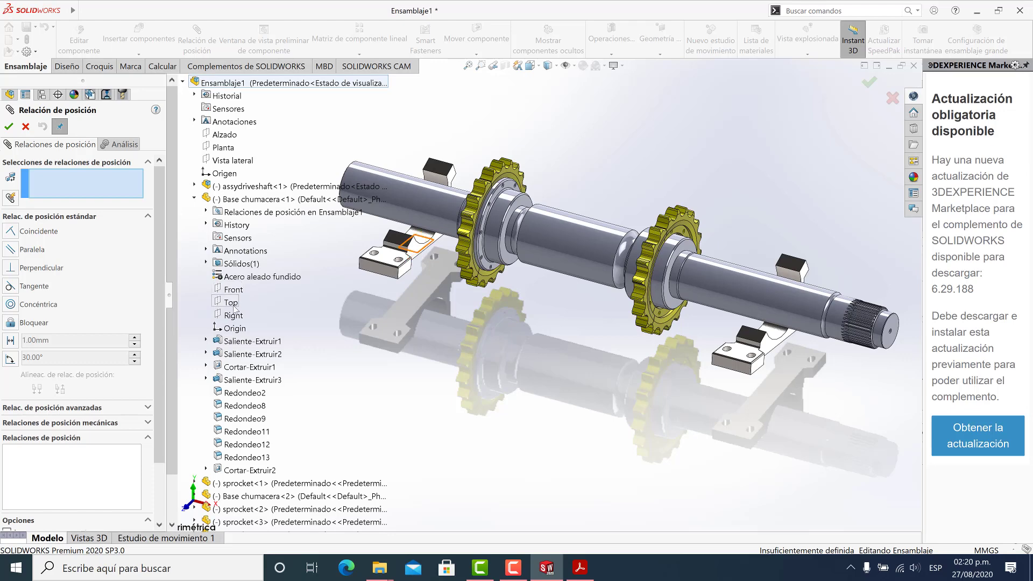
click(234, 291)
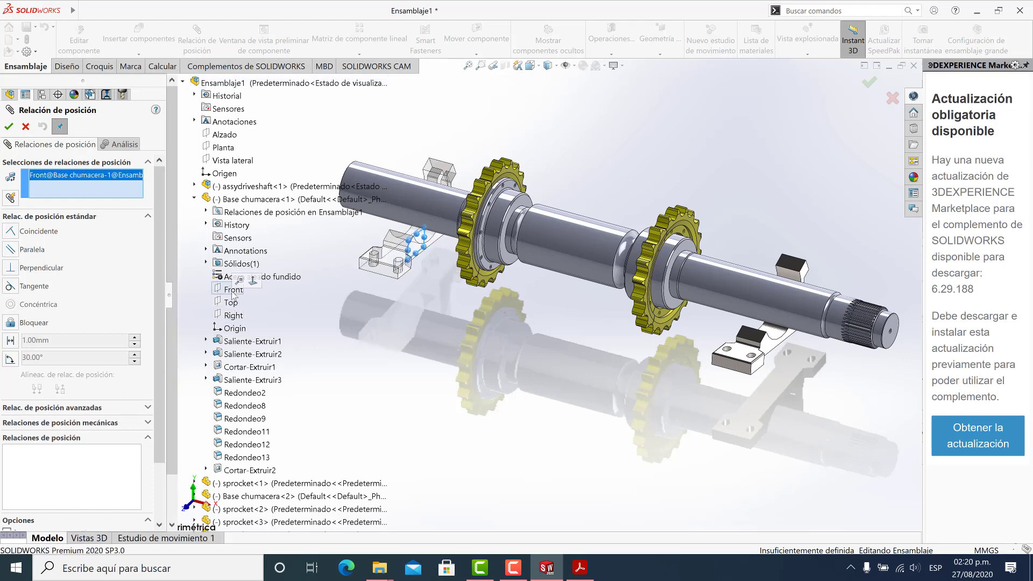
scroll(437, 297, down, 3)
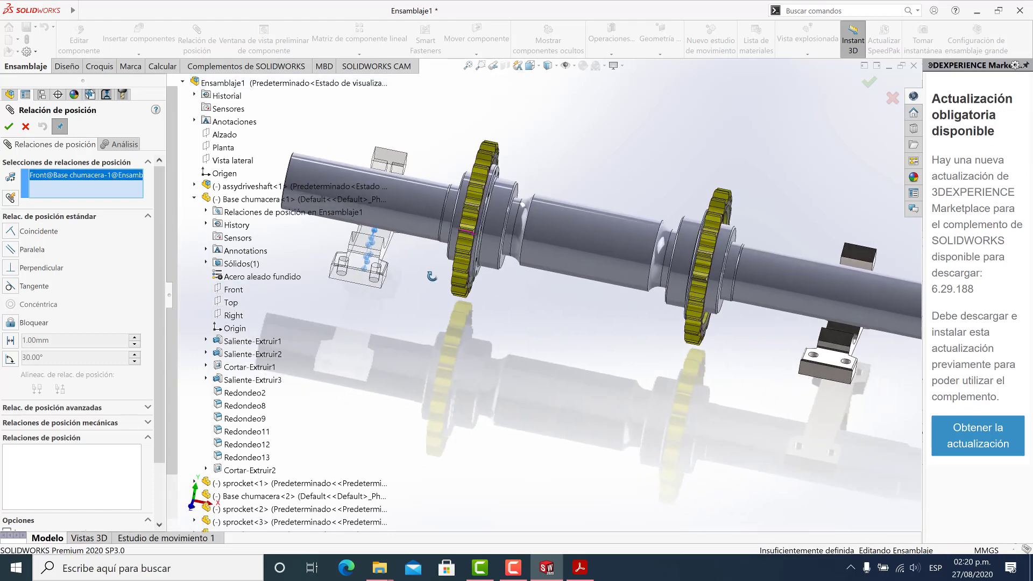
scroll(437, 297, up, 3)
click(194, 199)
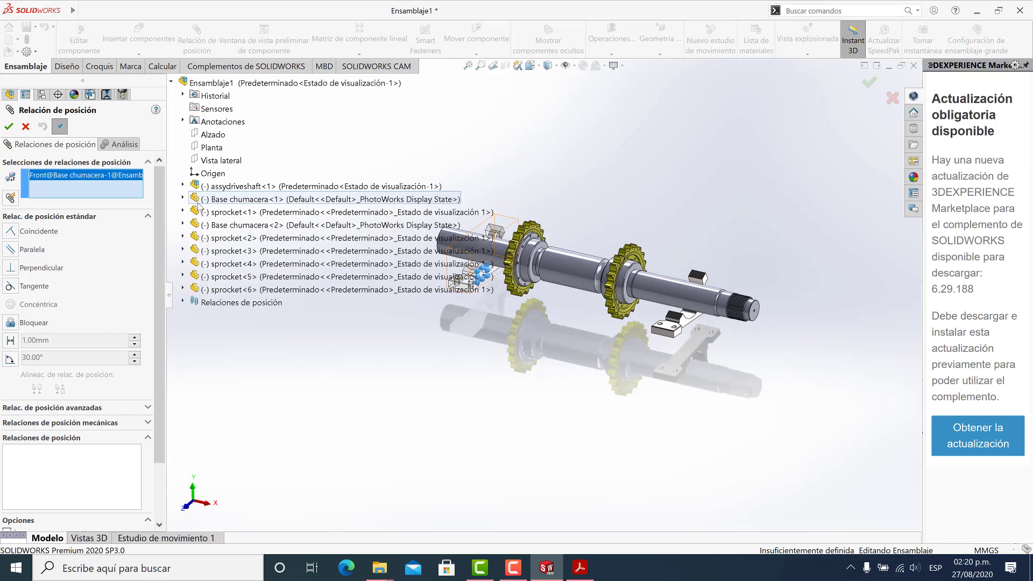
click(183, 225)
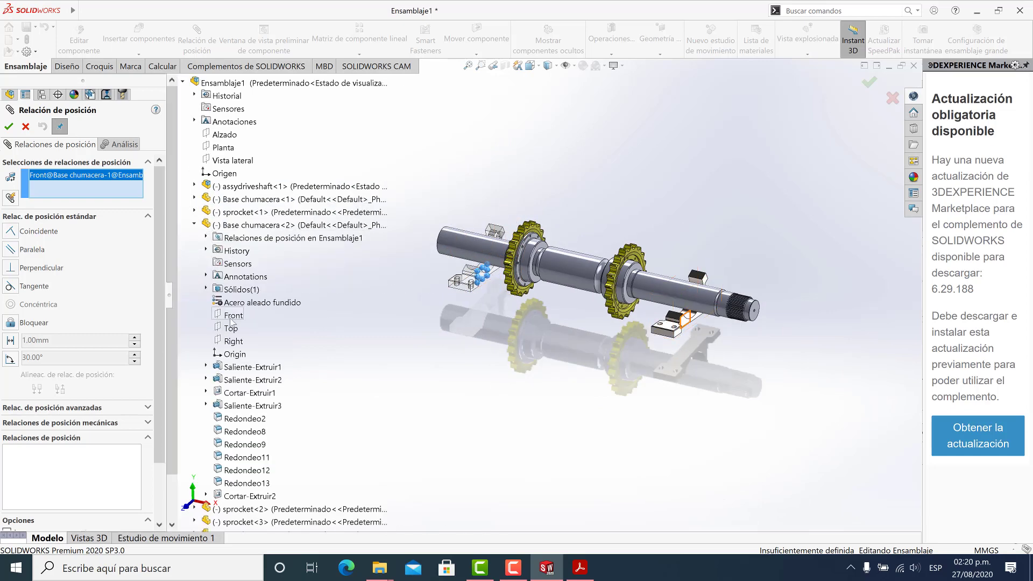
click(233, 316)
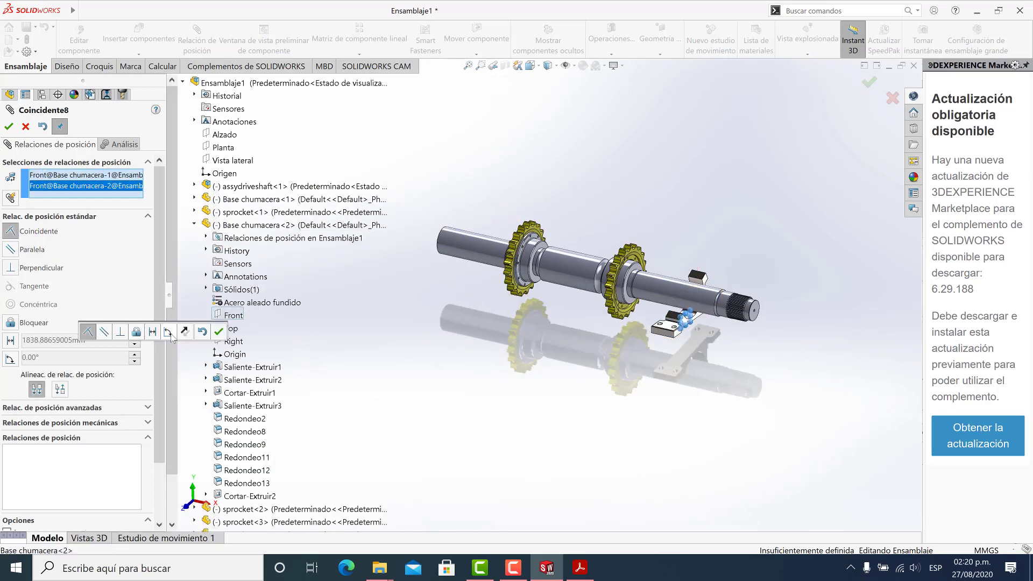
click(152, 333)
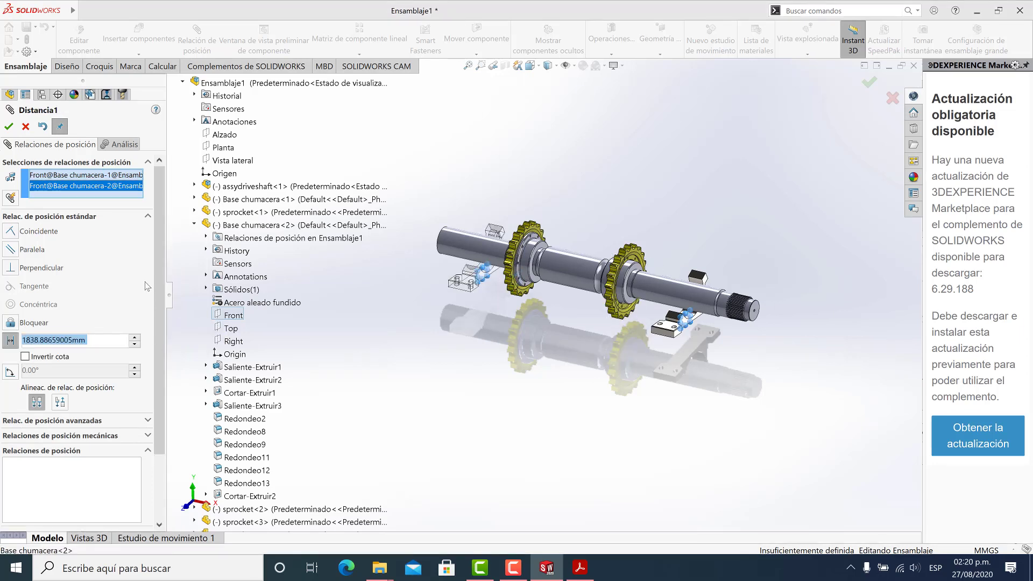
right_click(71, 340)
text(2200)
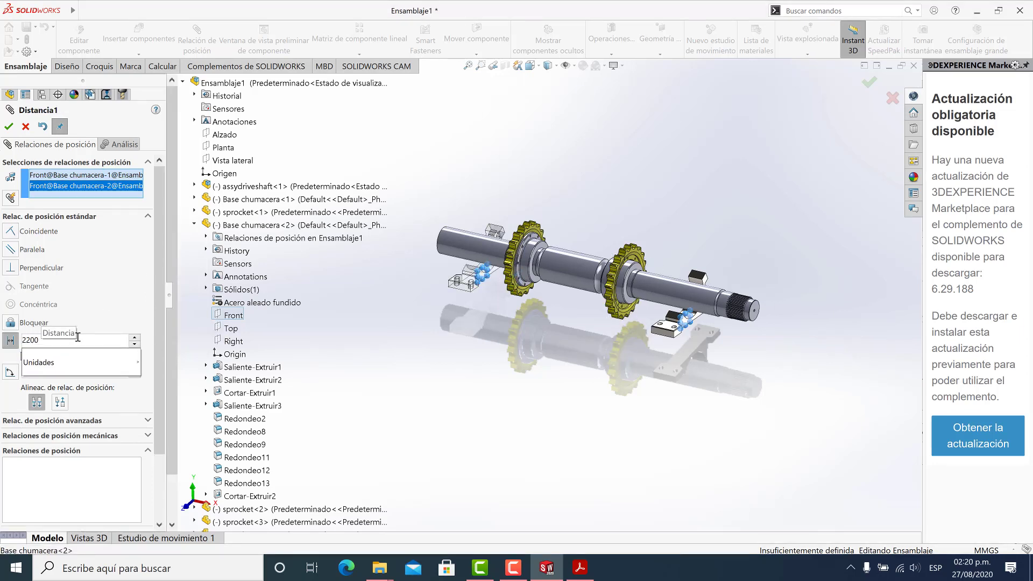
key(Return)
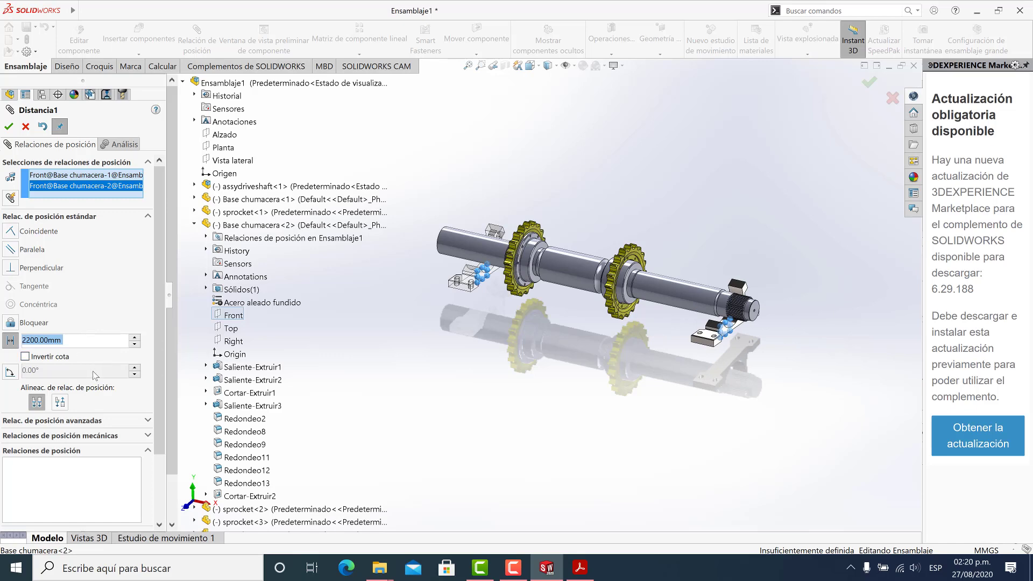
click(9, 127)
click(25, 127)
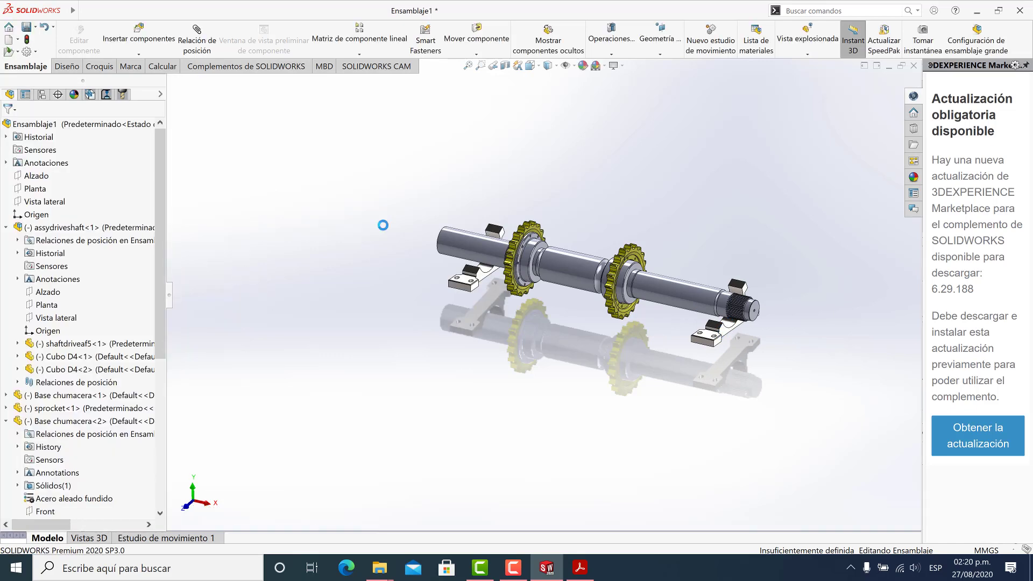
middle_drag(450, 226, 575, 242)
scroll(573, 242, down, 3)
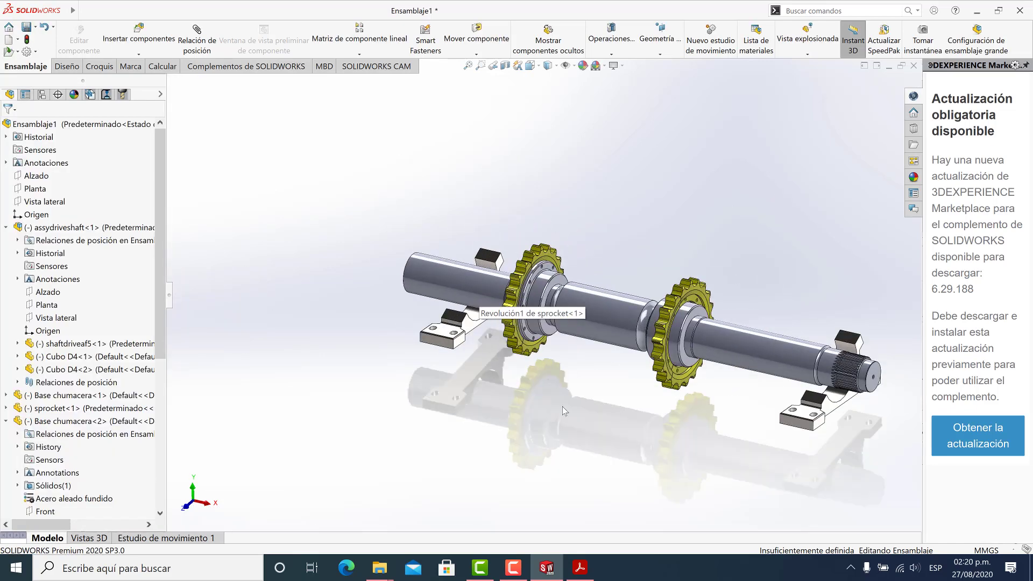
click(526, 576)
click(994, 533)
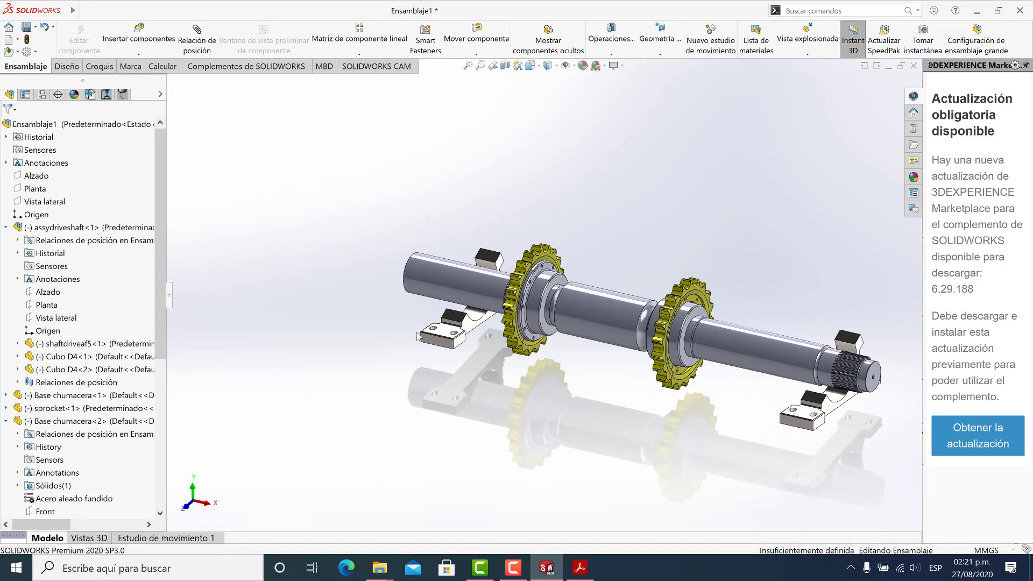
scroll(469, 324, down, 2)
click(462, 329)
right_click(462, 329)
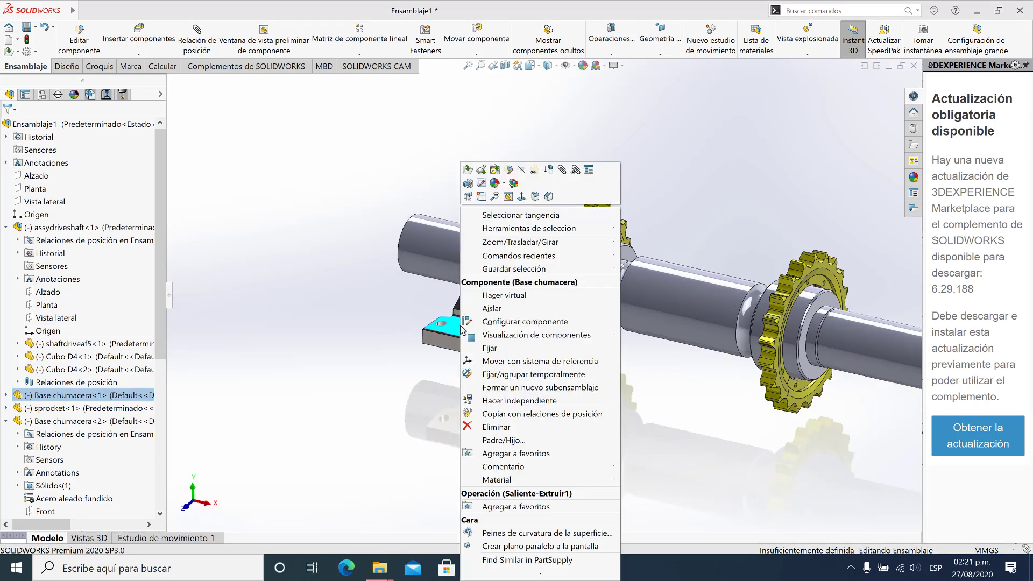
click(444, 363)
Step: Slide Base chumacera<1> along the drive shaft toward the shaft's plain, unsplined end and check its position from the end side
scroll(505, 348, up, 3)
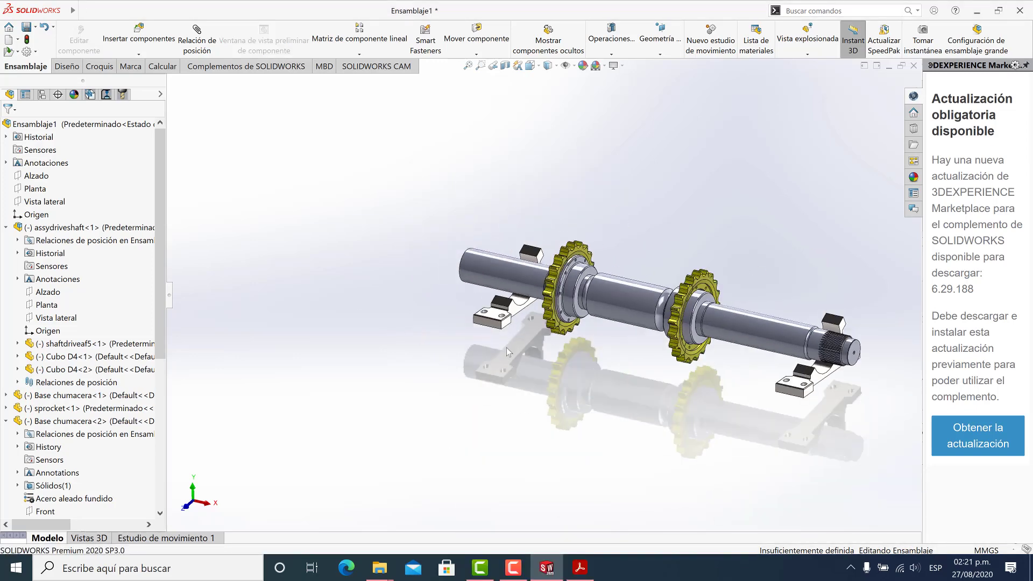
drag(487, 319, 470, 312)
scroll(484, 296, down, 6)
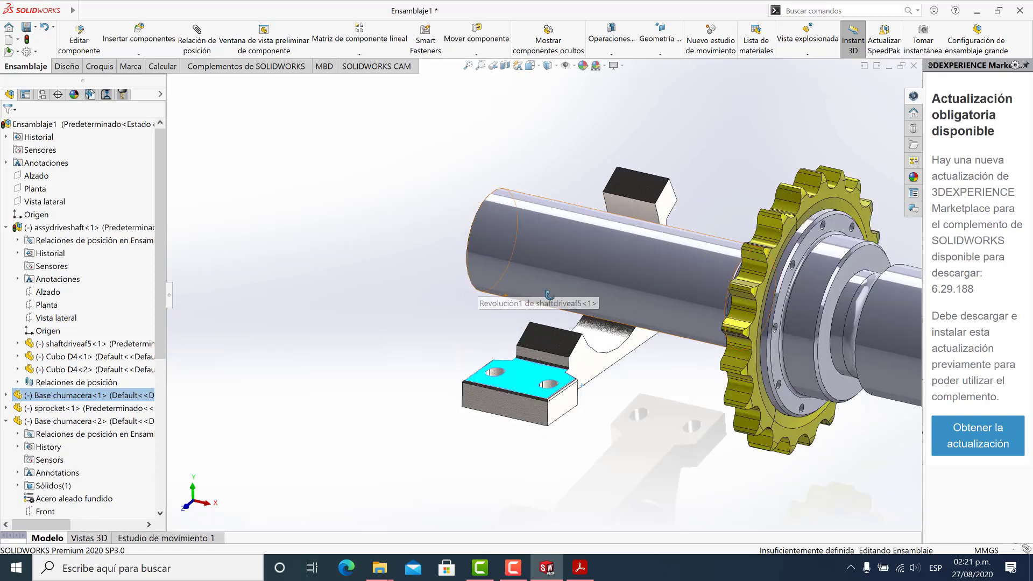
middle_drag(541, 322, 639, 334)
middle_drag(732, 435, 549, 423)
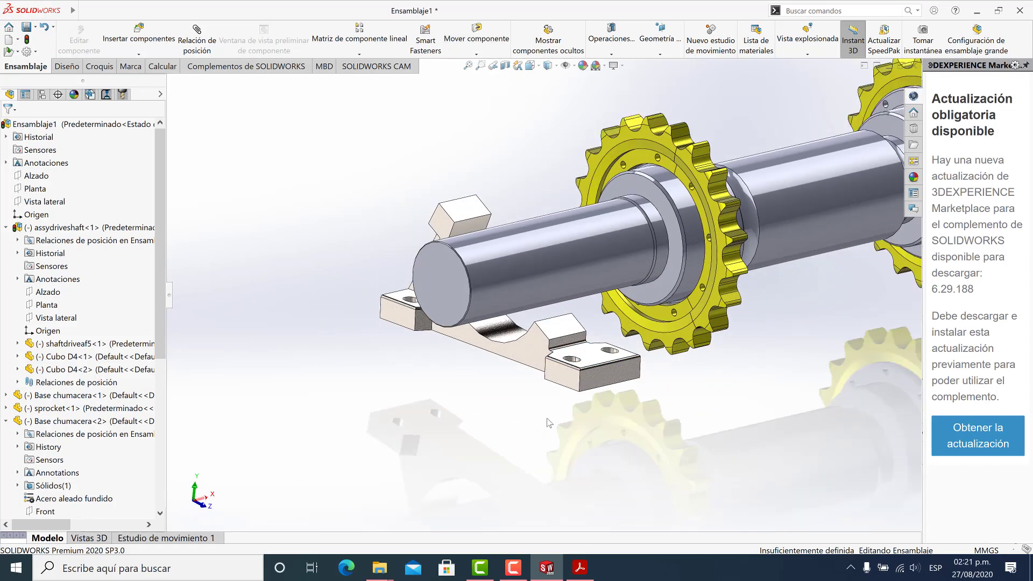
click(869, 563)
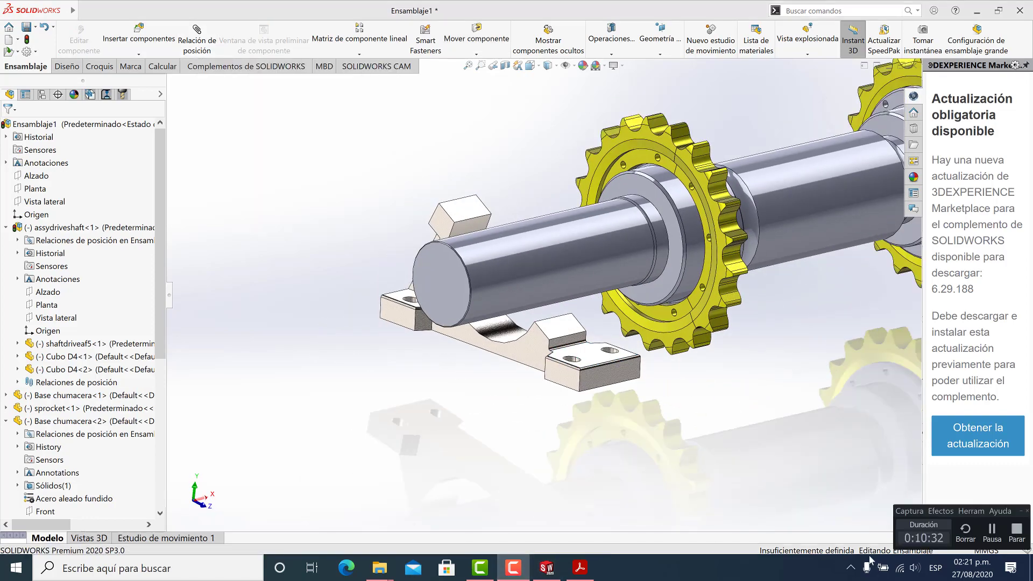
click(989, 533)
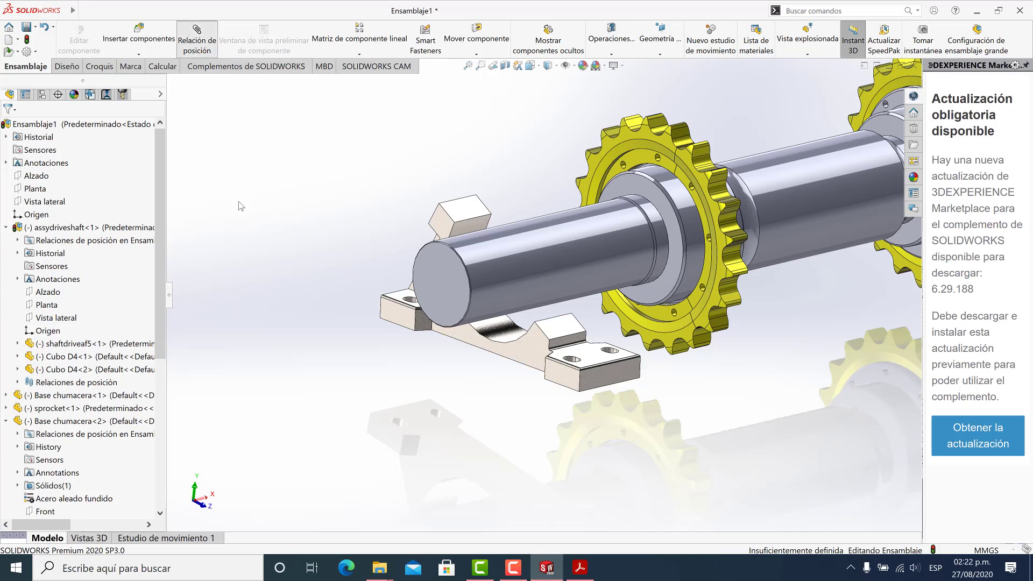
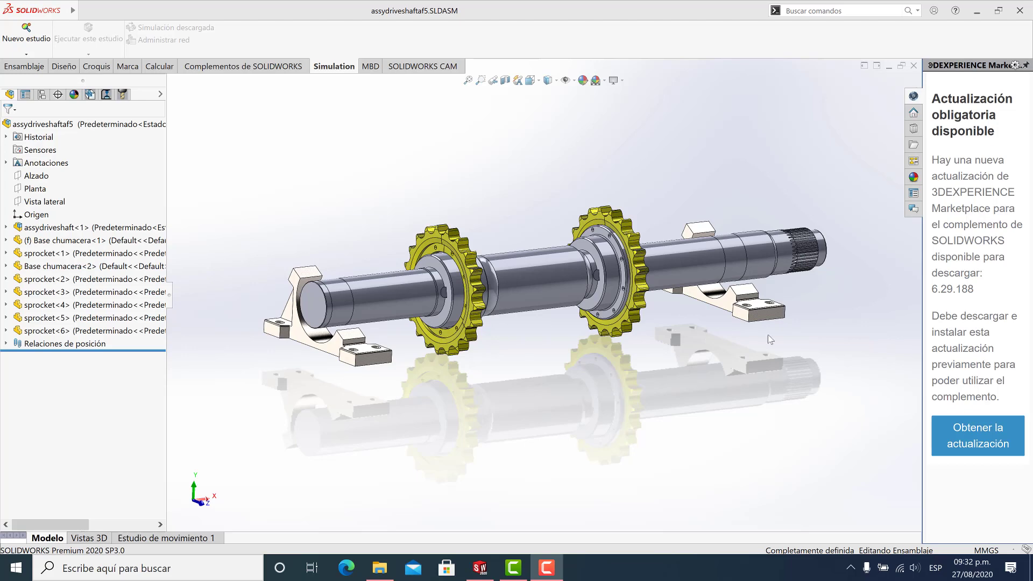
Step: Examine the hubs, sprocket segments and both bearing bases of the assydriveshaftaf5 assembly from both ends of the shaft
scroll(543, 299, up, 3)
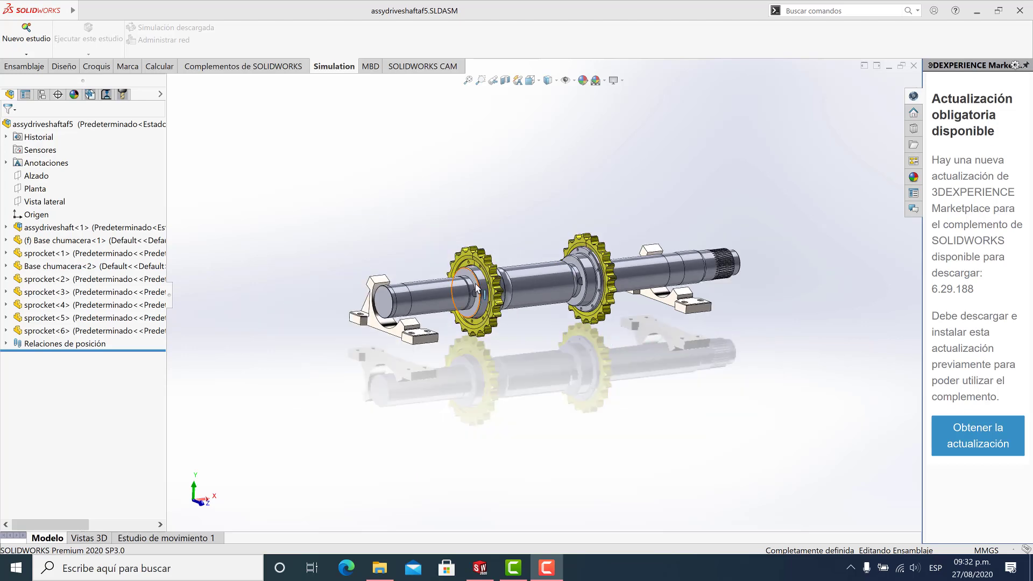
scroll(477, 289, down, 5)
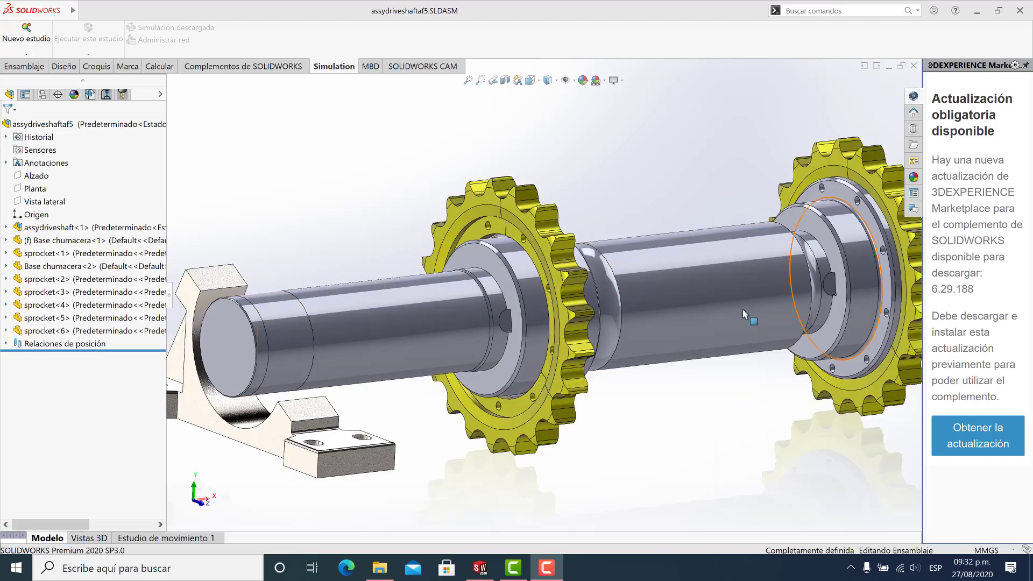
scroll(743, 308, up, 4)
scroll(530, 277, down, 4)
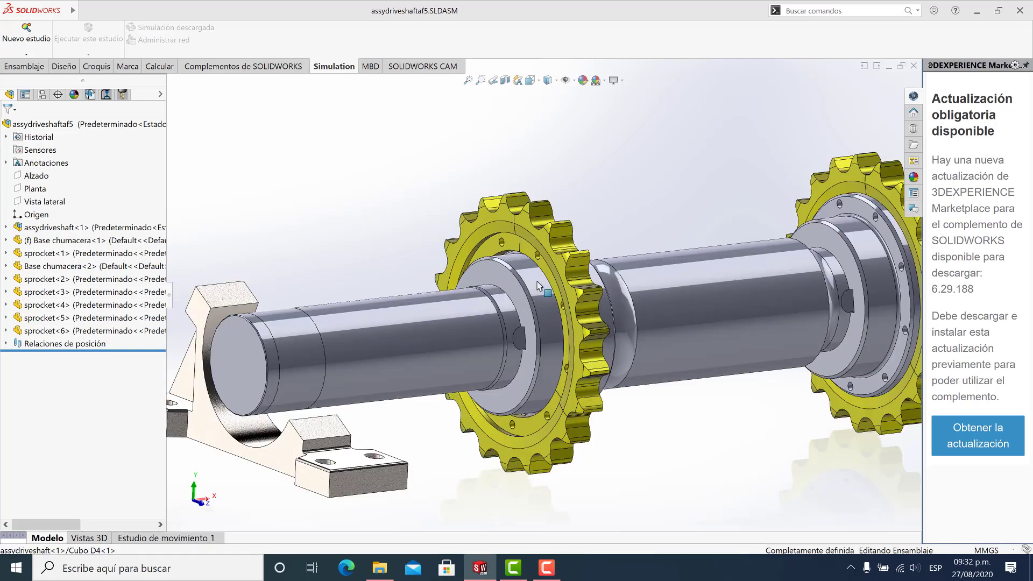
click(538, 299)
key(Escape)
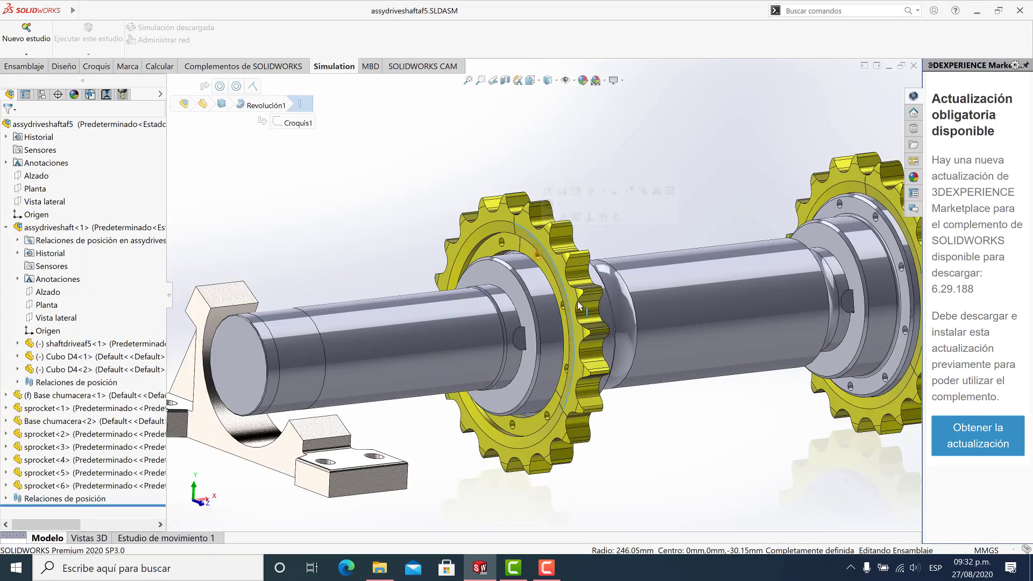
scroll(605, 341, up, 5)
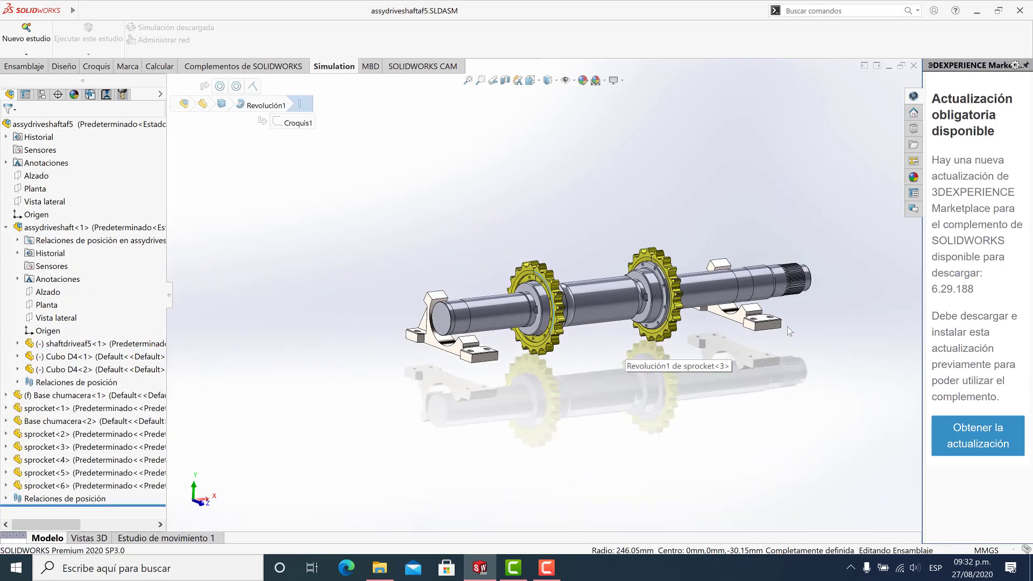
scroll(786, 328, down, 5)
scroll(632, 367, up, 2)
scroll(632, 367, up, 3)
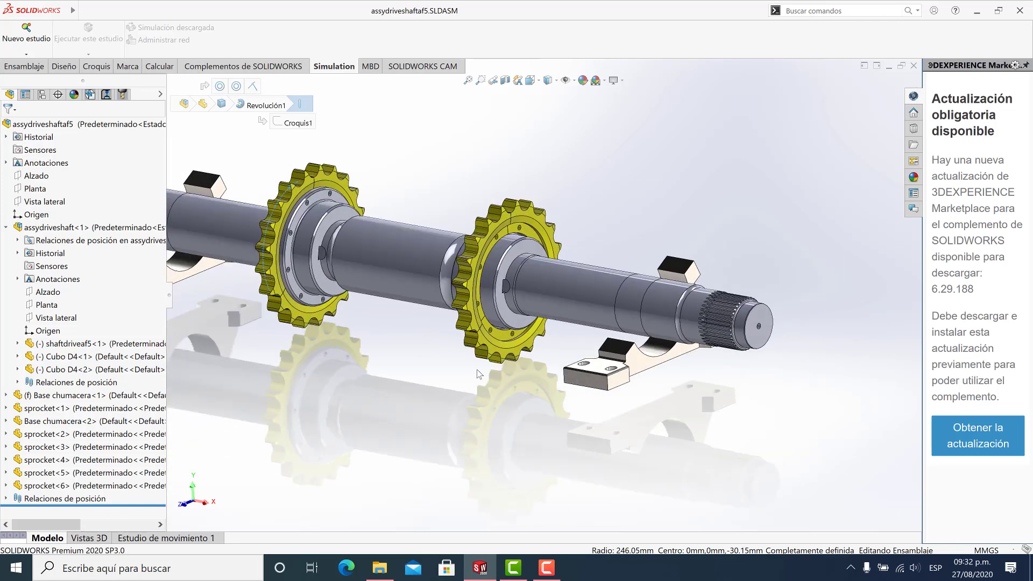
scroll(520, 360, up, 3)
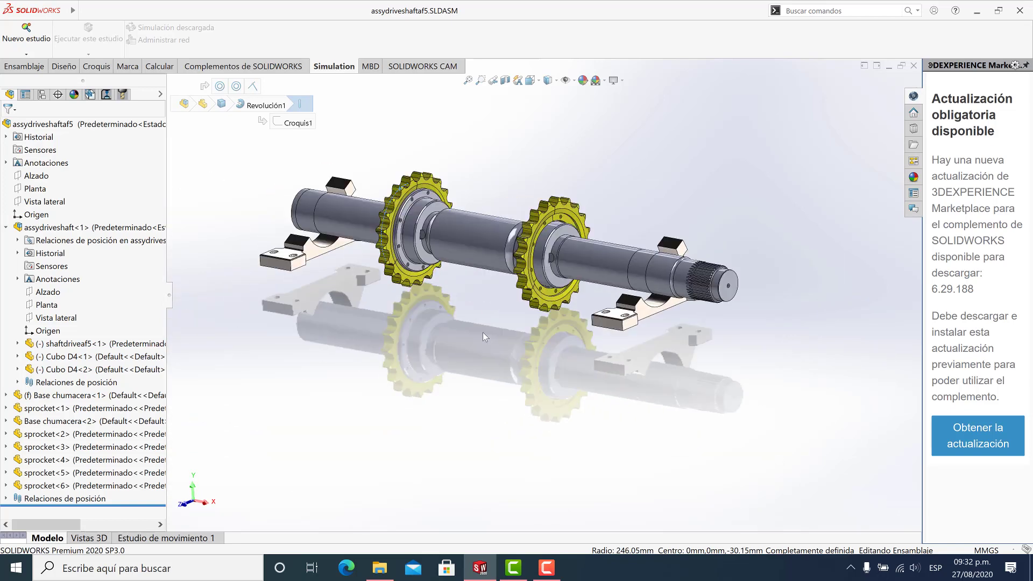
scroll(419, 248, down, 5)
middle_drag(419, 248, 624, 341)
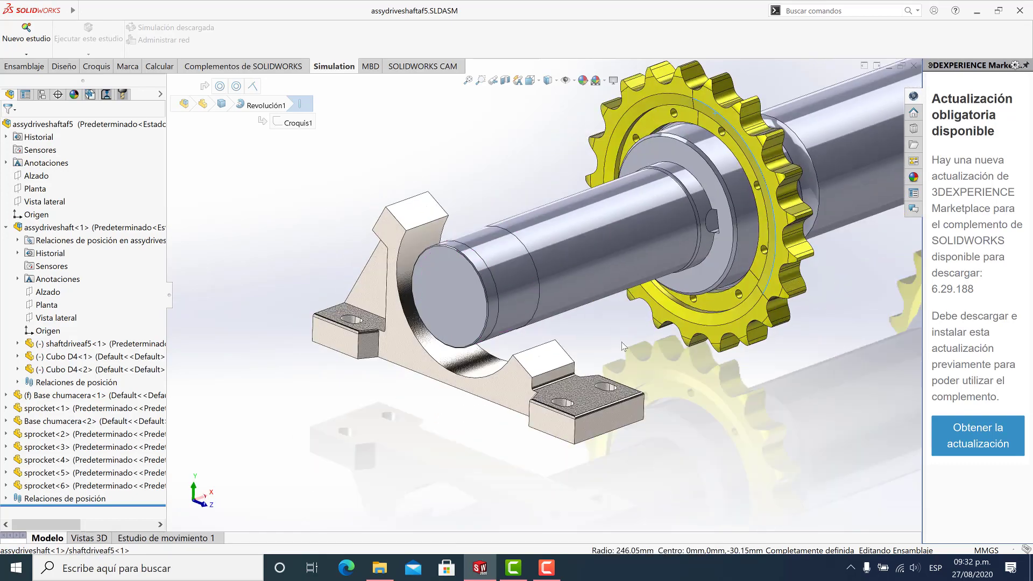
scroll(621, 343, up, 3)
scroll(620, 335, up, 5)
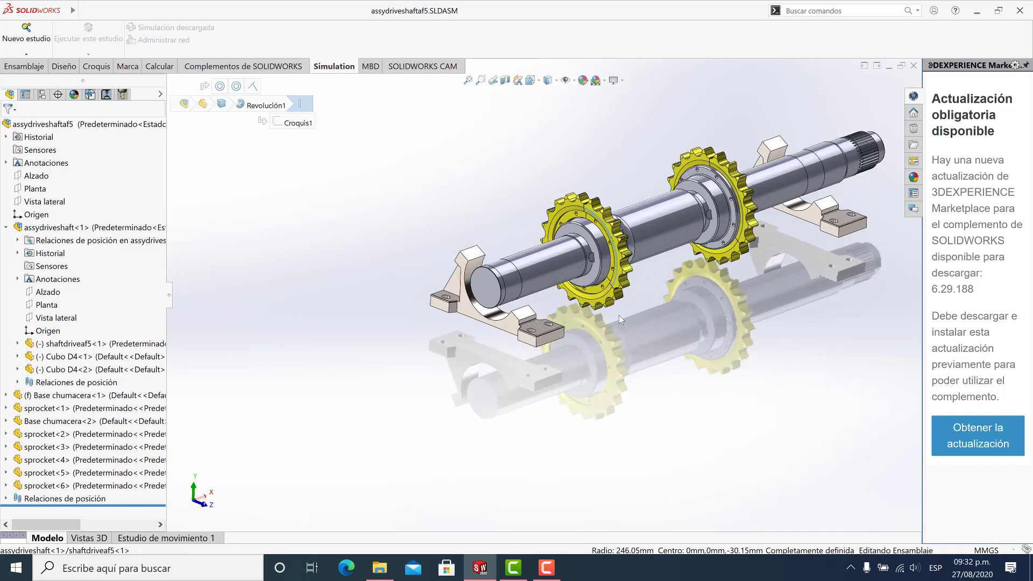
Step: Examine the split-line journal at the shaft's plain end and select the curved seat face of Base chumacera<1>
scroll(524, 285, down, 6)
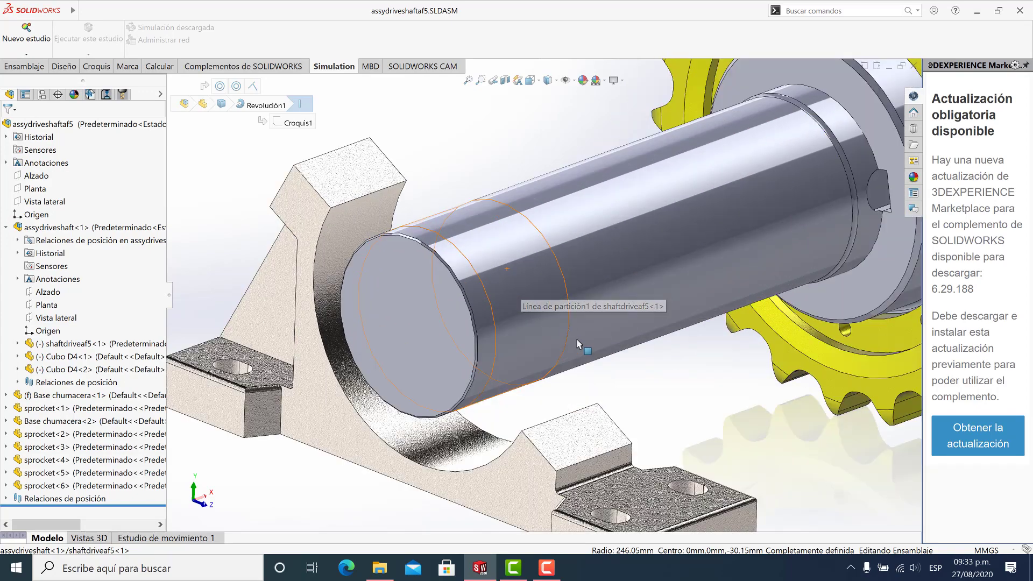
scroll(578, 344, up, 3)
middle_drag(590, 383, 518, 368)
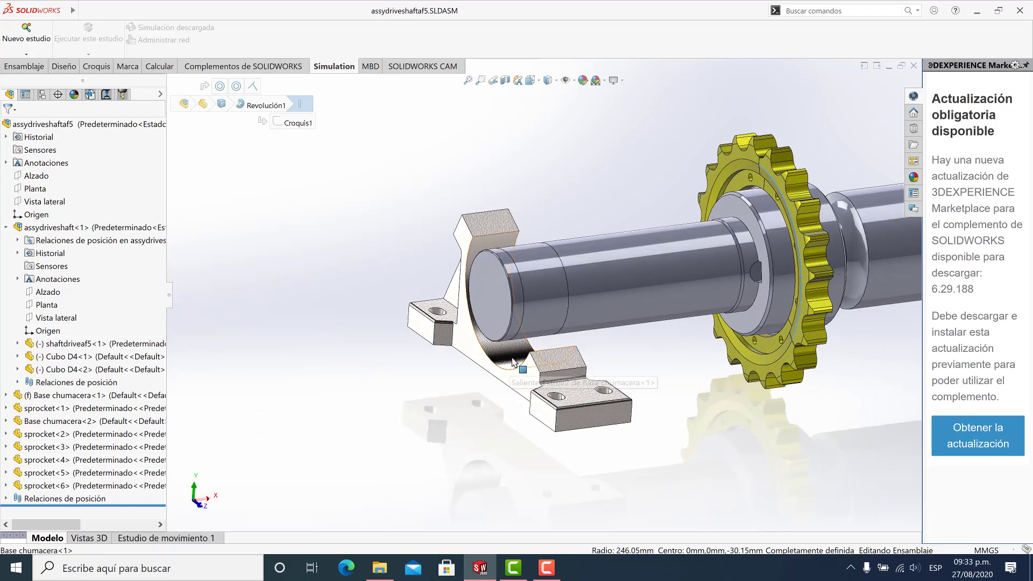
scroll(517, 363, down, 2)
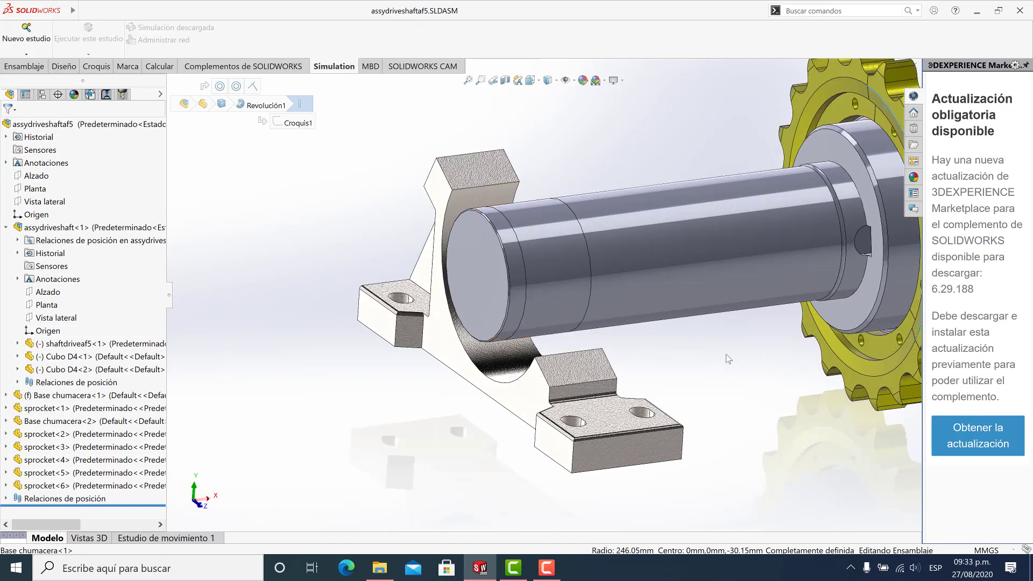
scroll(706, 366, up, 2)
middle_drag(670, 341, 488, 290)
scroll(488, 290, down, 3)
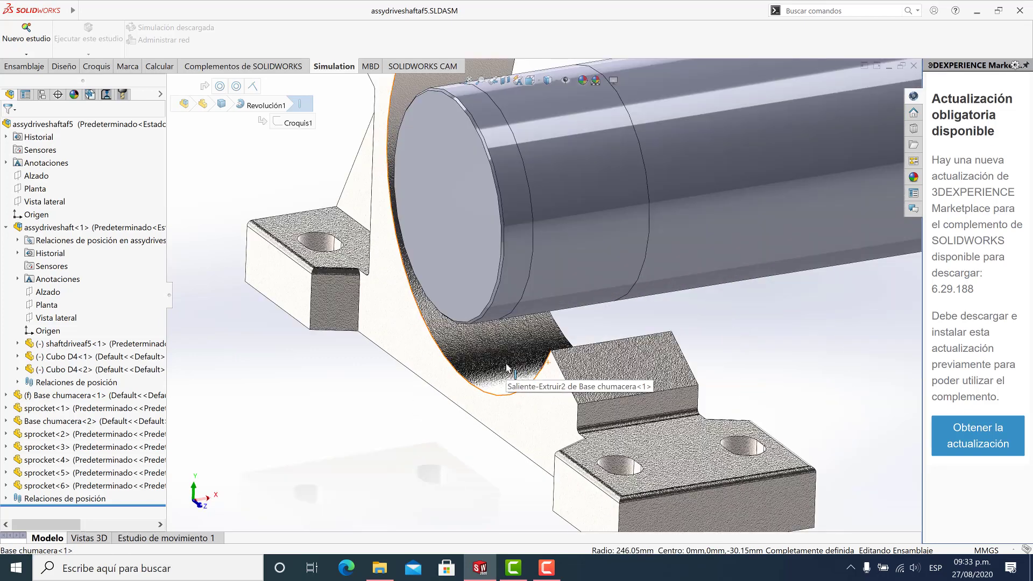
click(508, 369)
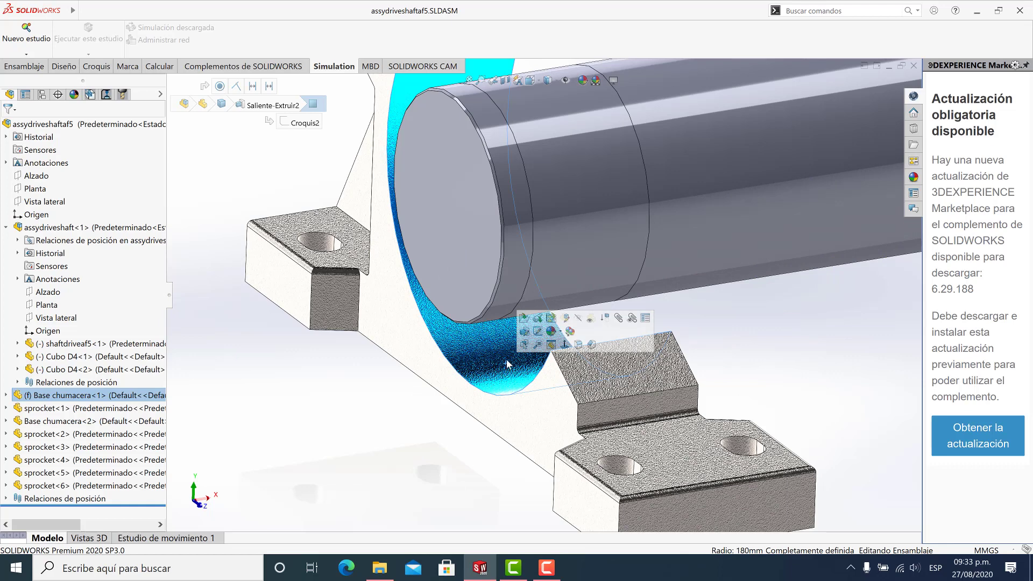
scroll(583, 225, up, 2)
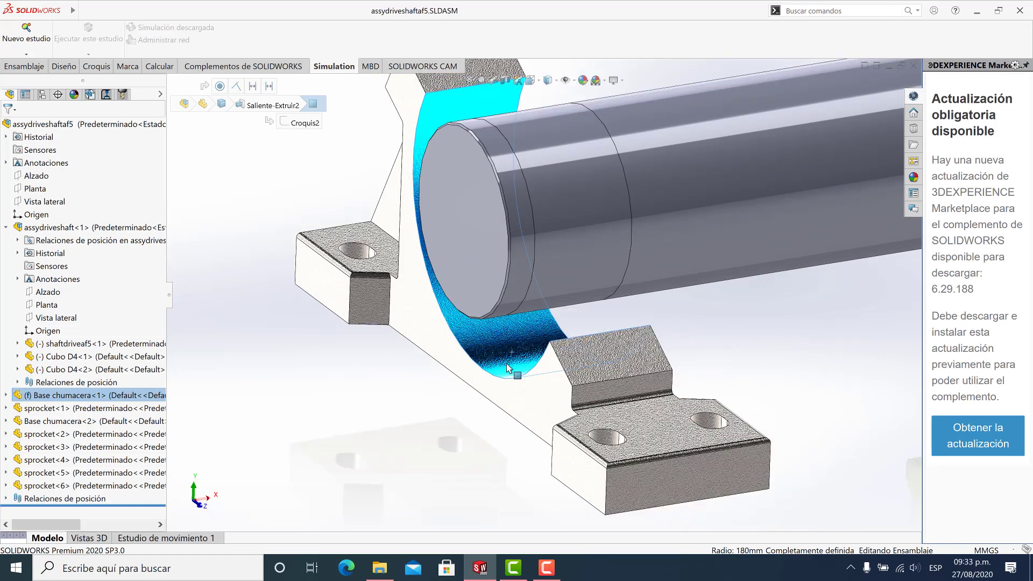
Step: Examine the split-line journal face and the adjoining cylindrical face at the drive shaft's plain end
click(582, 225)
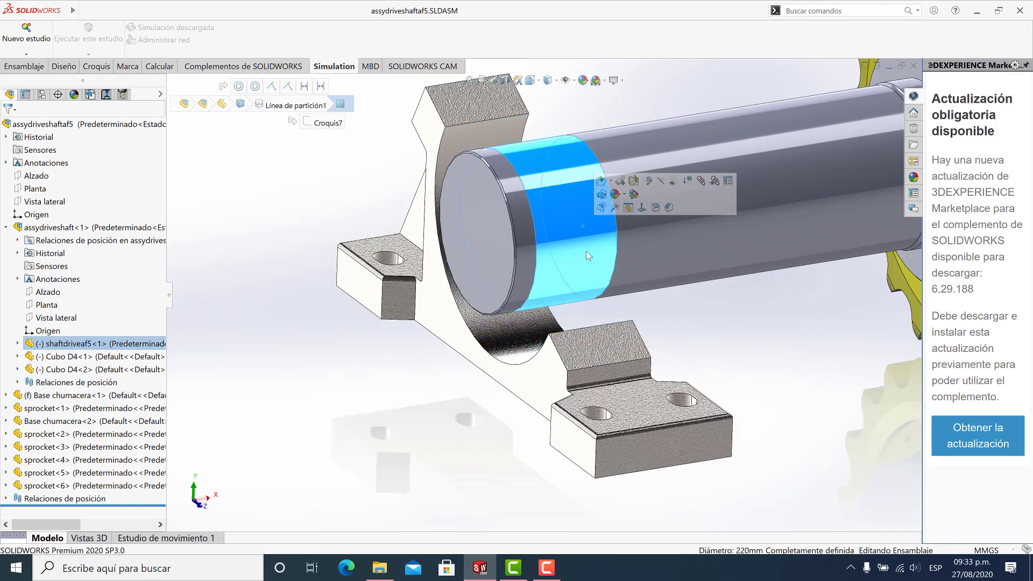
scroll(707, 330, up, 1)
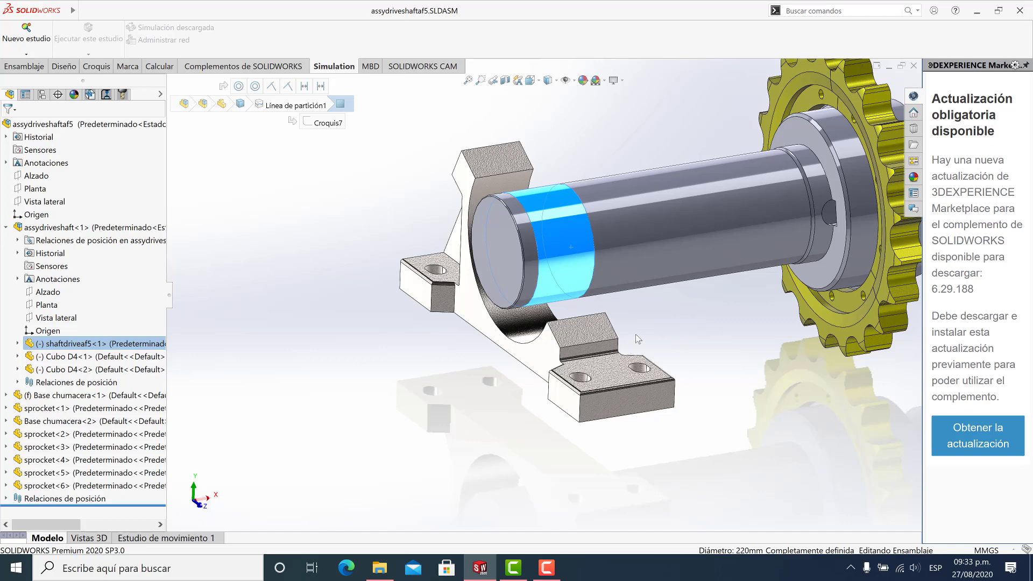
click(646, 236)
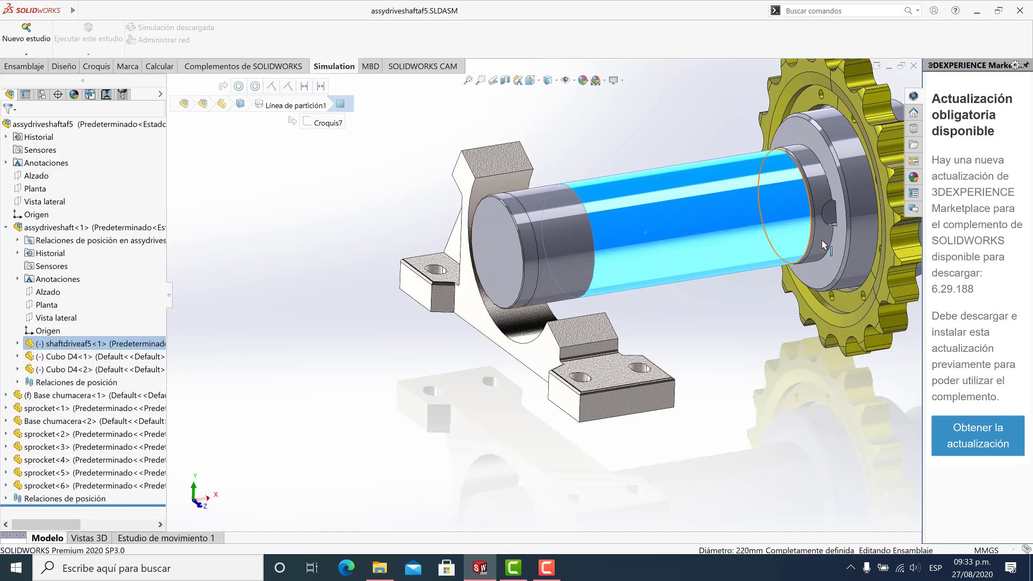
click(667, 308)
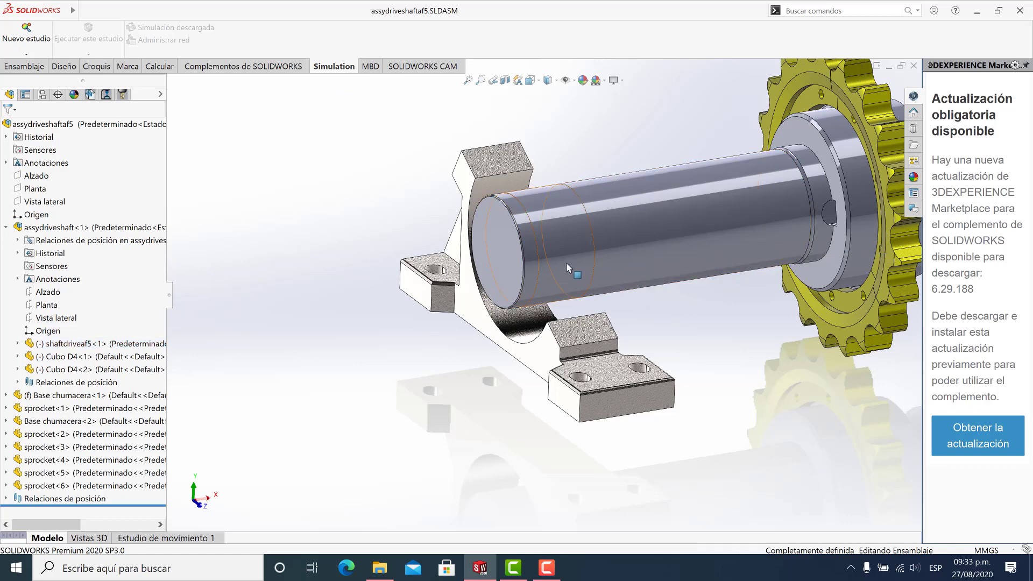
click(646, 242)
click(651, 307)
click(561, 262)
key(c)
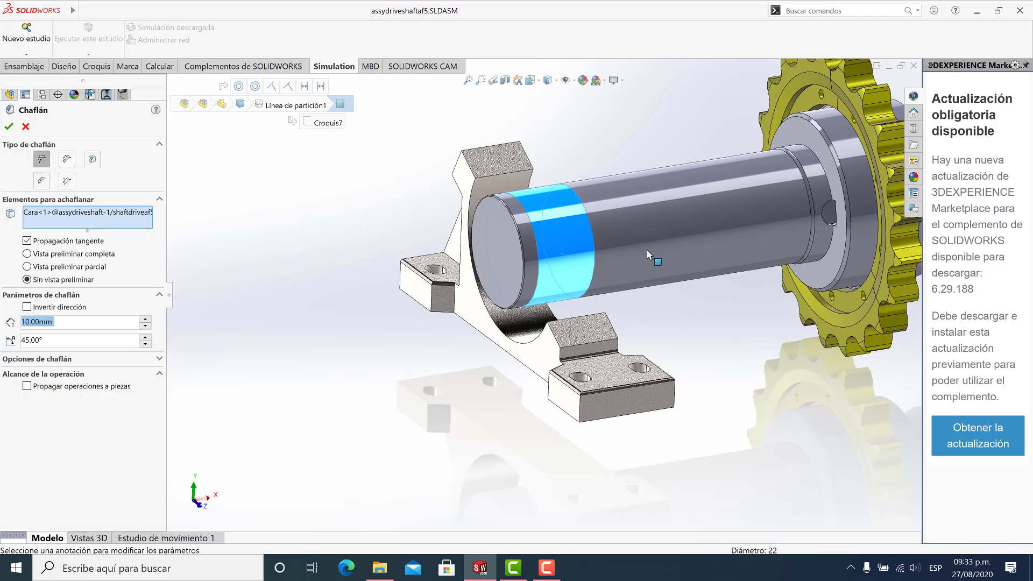
click(647, 250)
click(25, 127)
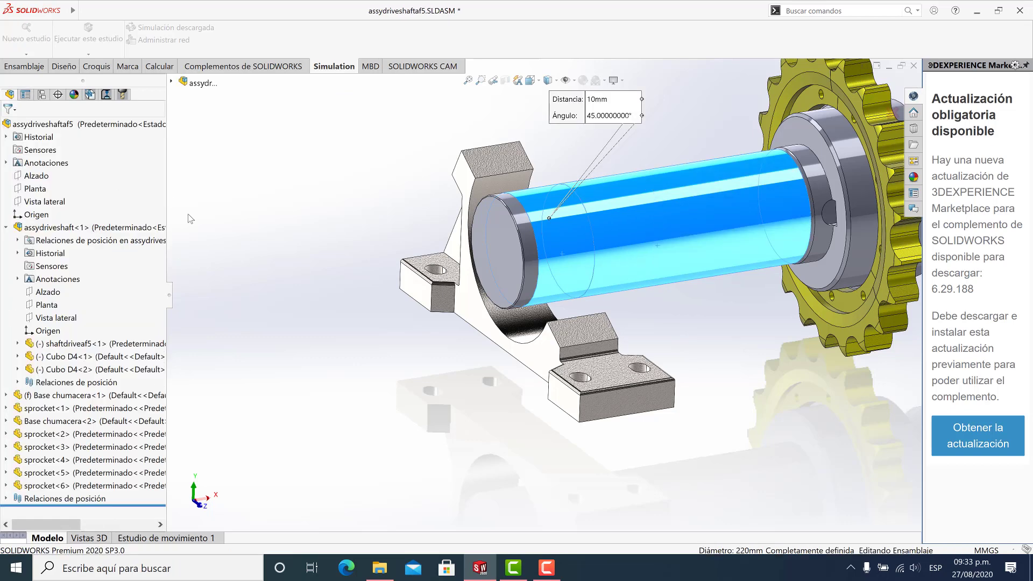
Step: Recheck the split-line journal face at the shaft's plain end and collapse the assydriveshaft<1> subassembly in the feature tree
click(581, 269)
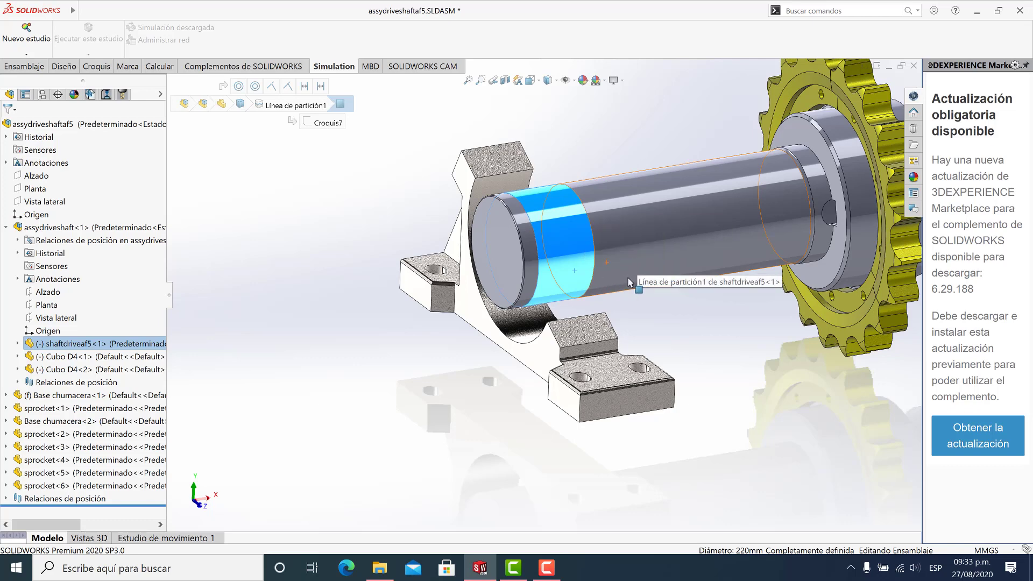
click(680, 363)
scroll(680, 366, up, 2)
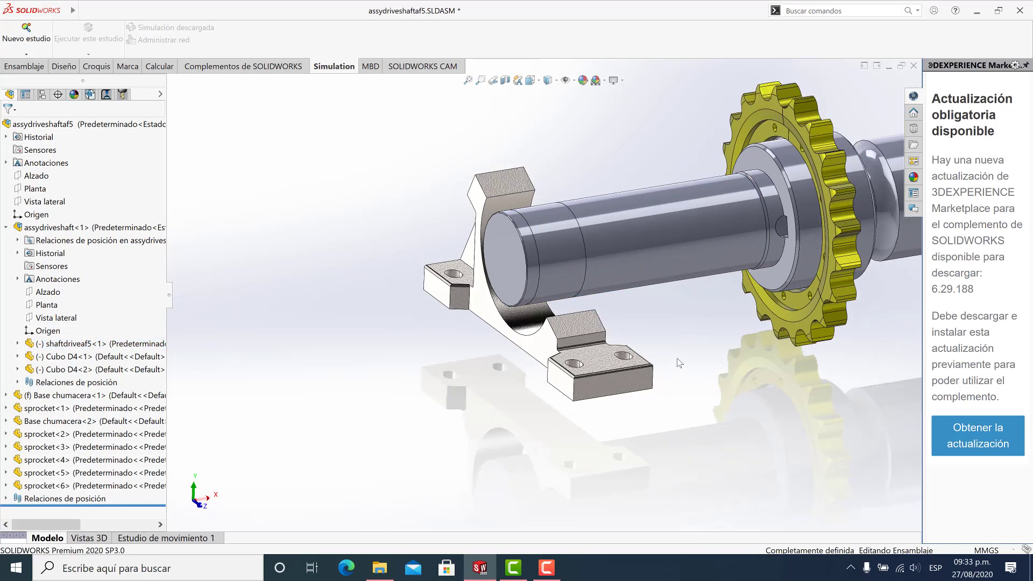
click(5, 227)
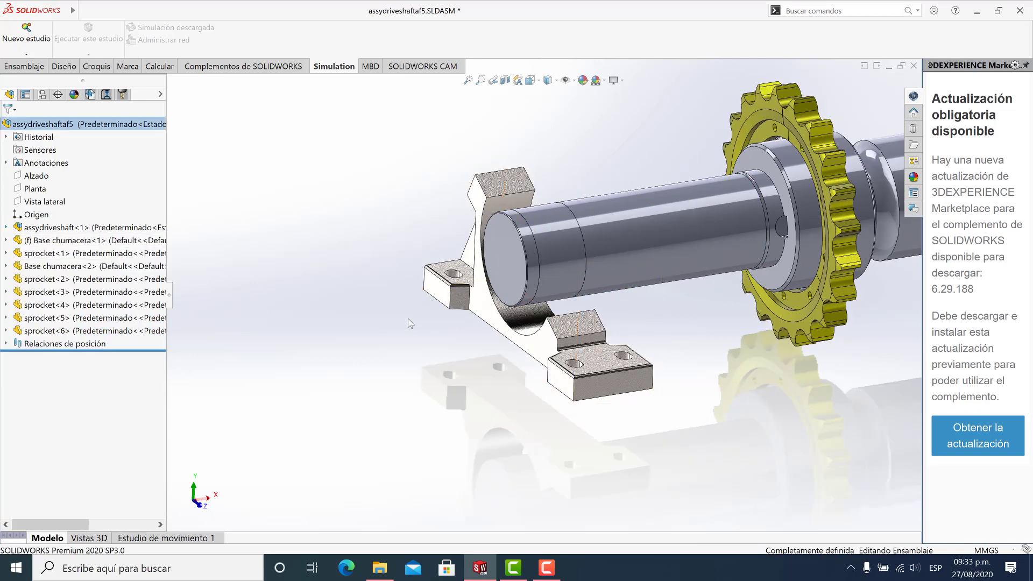
Step: Examine the split-line faces near the shaft's splined end and select the curved seat face of Base chumacera<2>
scroll(408, 318, up, 4)
scroll(762, 276, down, 4)
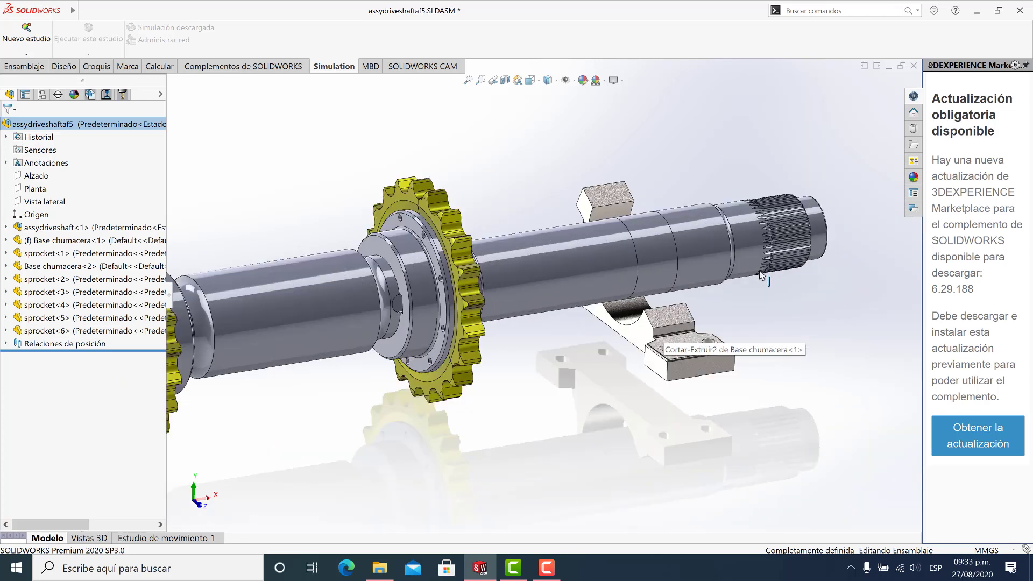
middle_drag(760, 275, 618, 285)
scroll(680, 307, up, 2)
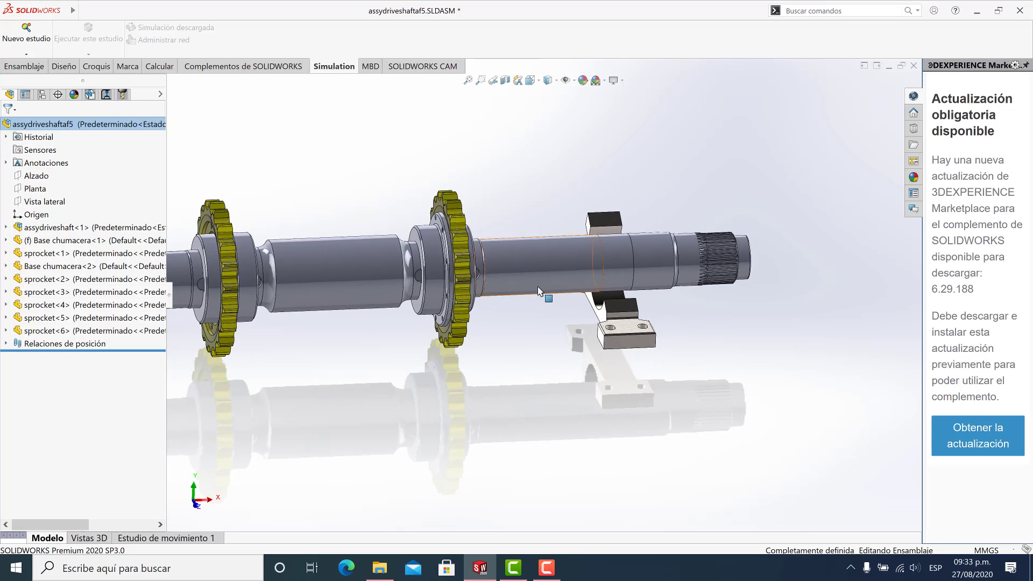
click(597, 280)
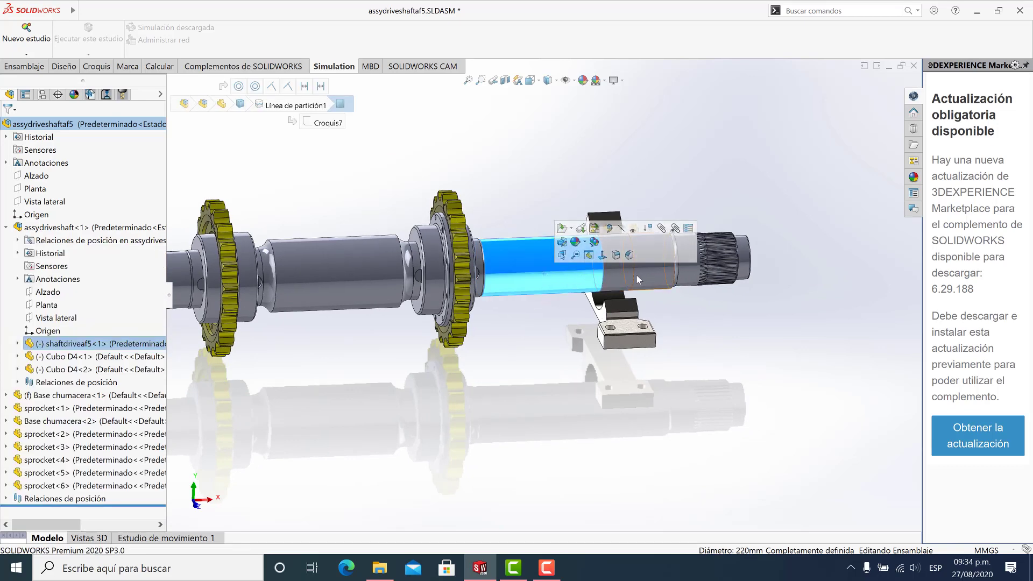
scroll(637, 277, down, 6)
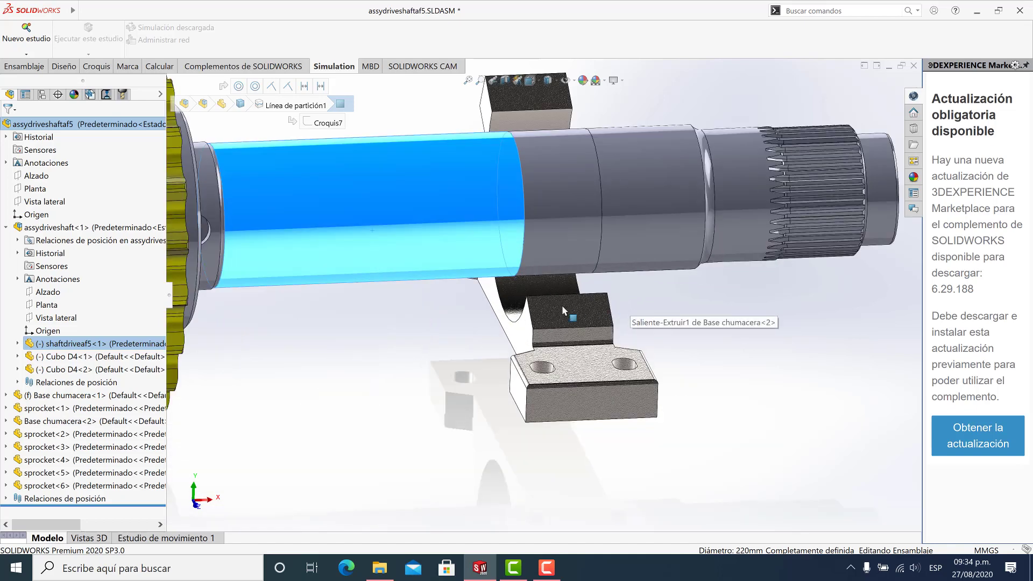
middle_drag(562, 305, 500, 299)
click(496, 299)
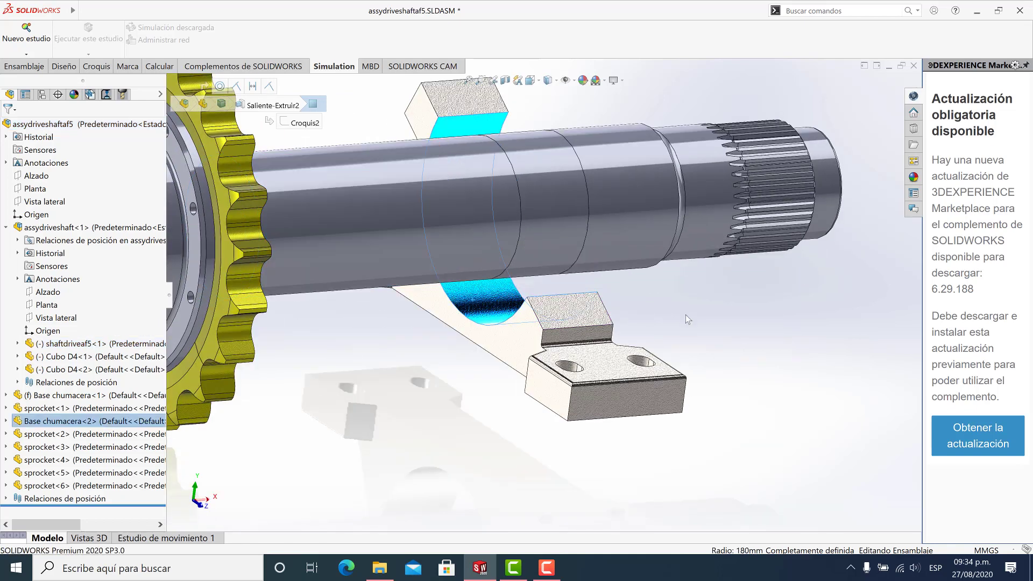
Step: Review the whole drive shaft assembly with both bearing bases and clear the face selection
scroll(685, 348, up, 5)
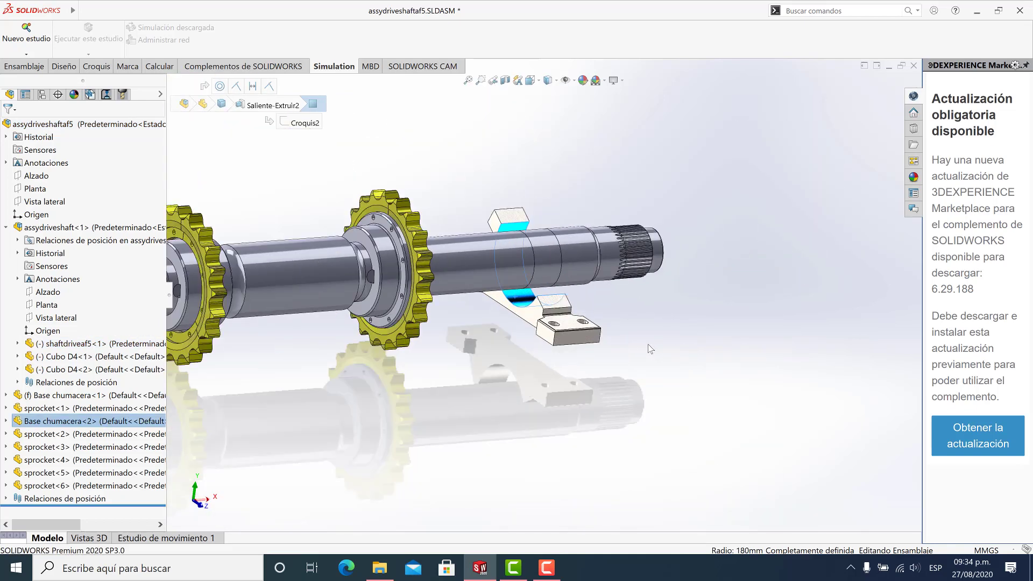
scroll(651, 349, up, 3)
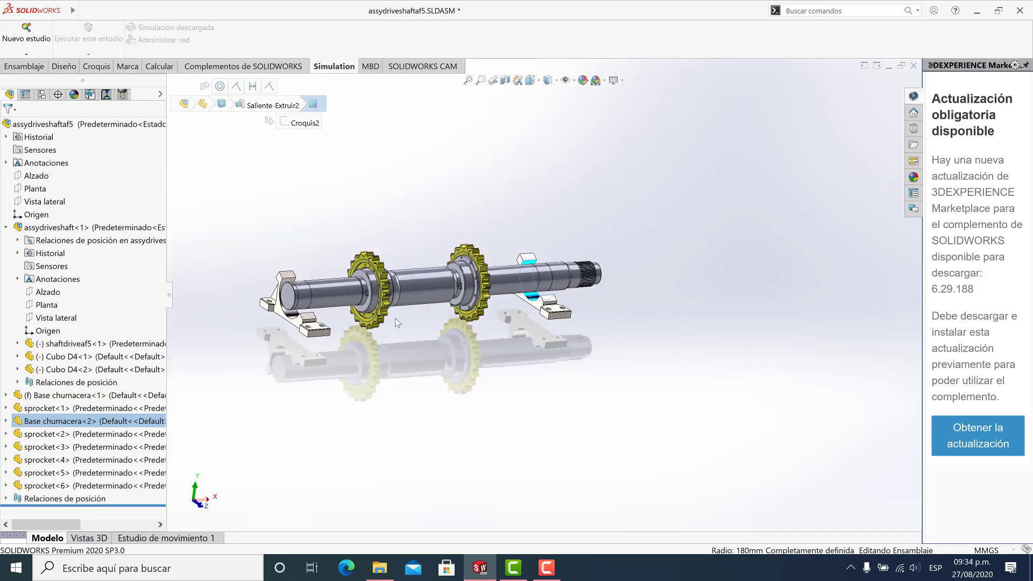
middle_drag(391, 284, 359, 316)
scroll(436, 323, down, 5)
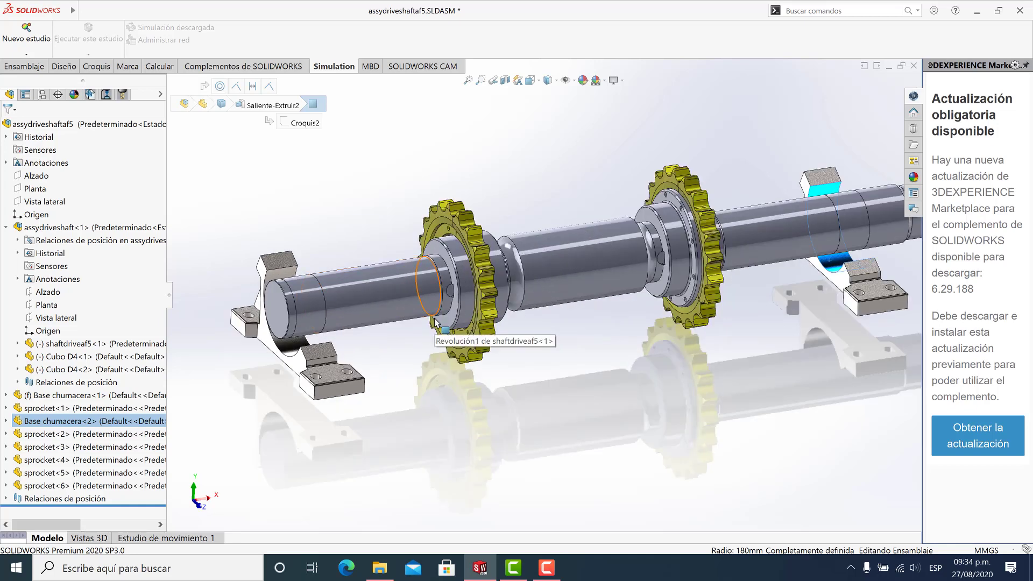
click(569, 366)
scroll(570, 366, up, 3)
mouse_move(569, 366)
middle_down()
mouse_move(572, 342)
mouse_move(574, 350)
middle_up()
scroll(559, 360, up, 2)
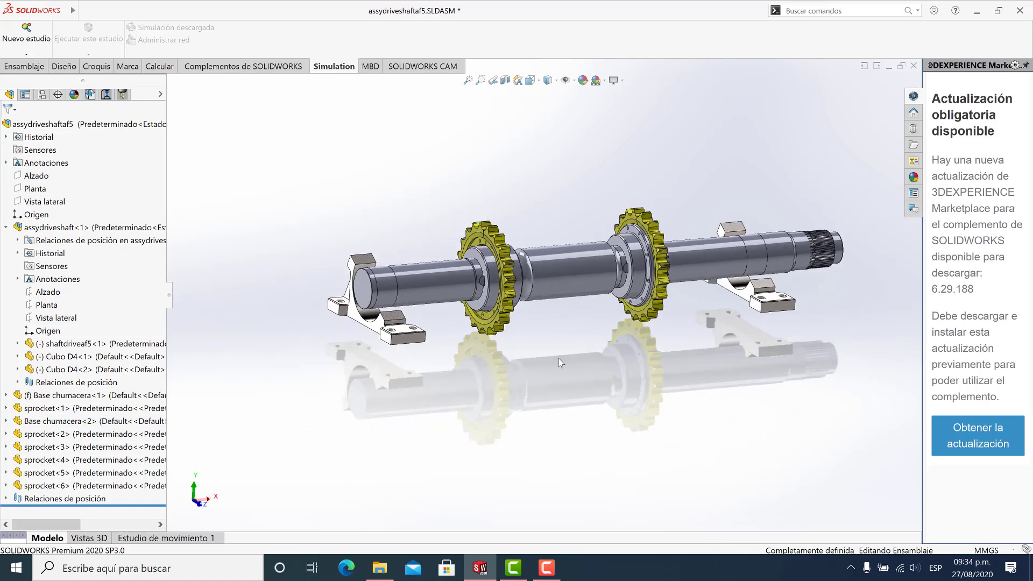
Step: Create a static analysis Simulation study named "Análisis driveshaft"
click(27, 39)
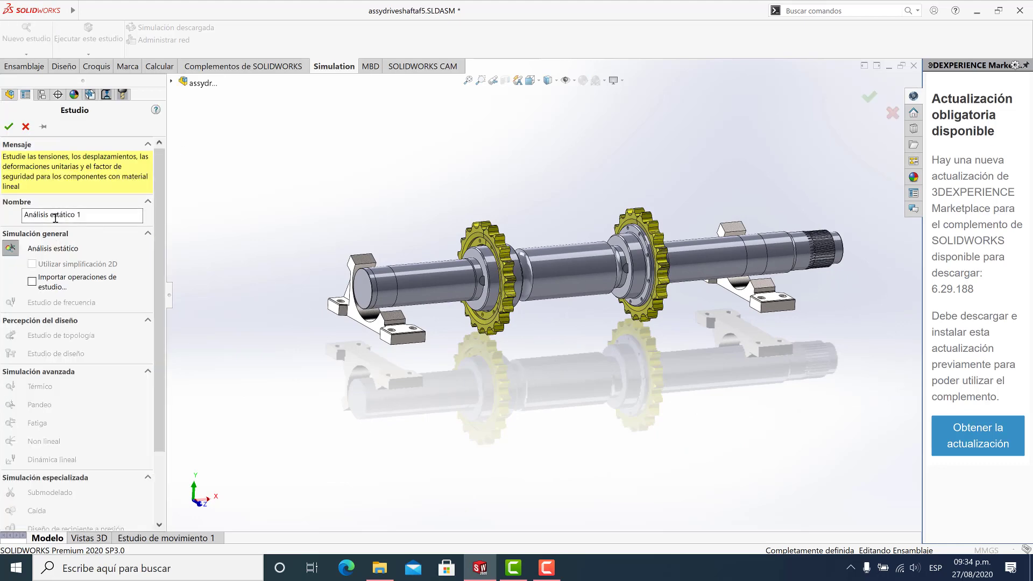
drag(51, 215, 107, 216)
text(driveshaf)
click(9, 126)
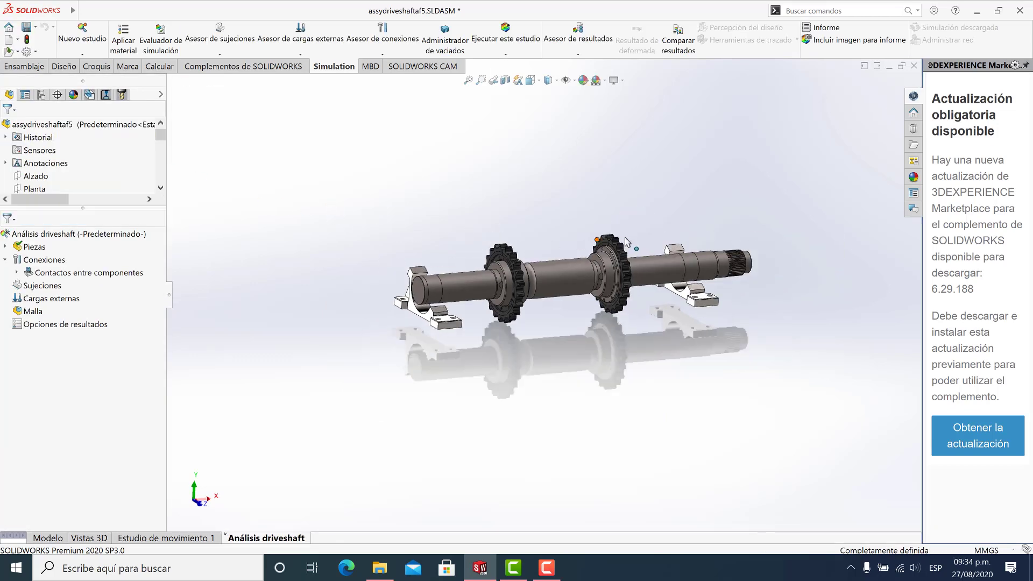
Step: Expand the component contacts and the Piezas folder of the Análisis driveshaft study
scroll(626, 240, down, 3)
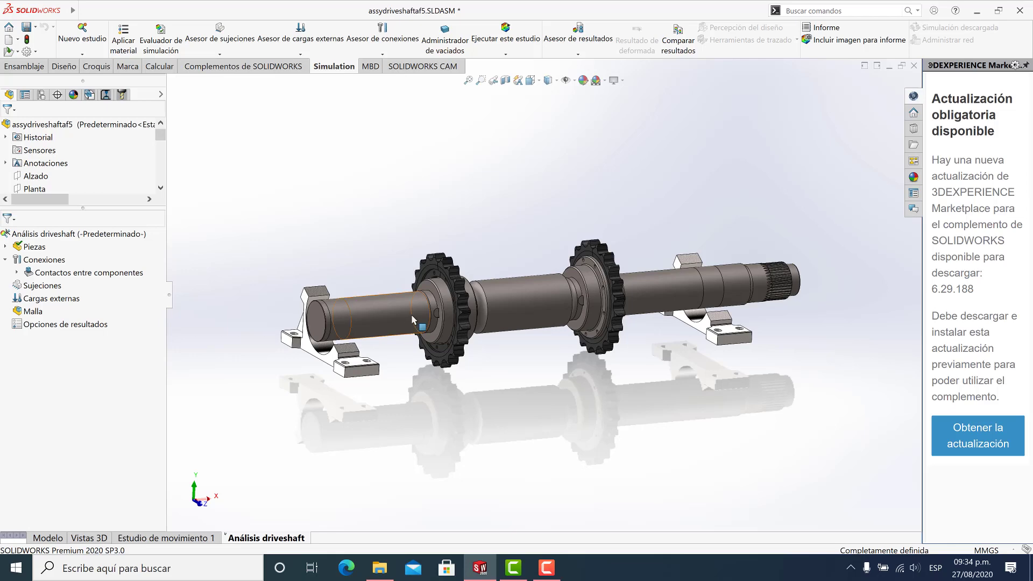
scroll(540, 301, up, 2)
scroll(512, 312, down, 2)
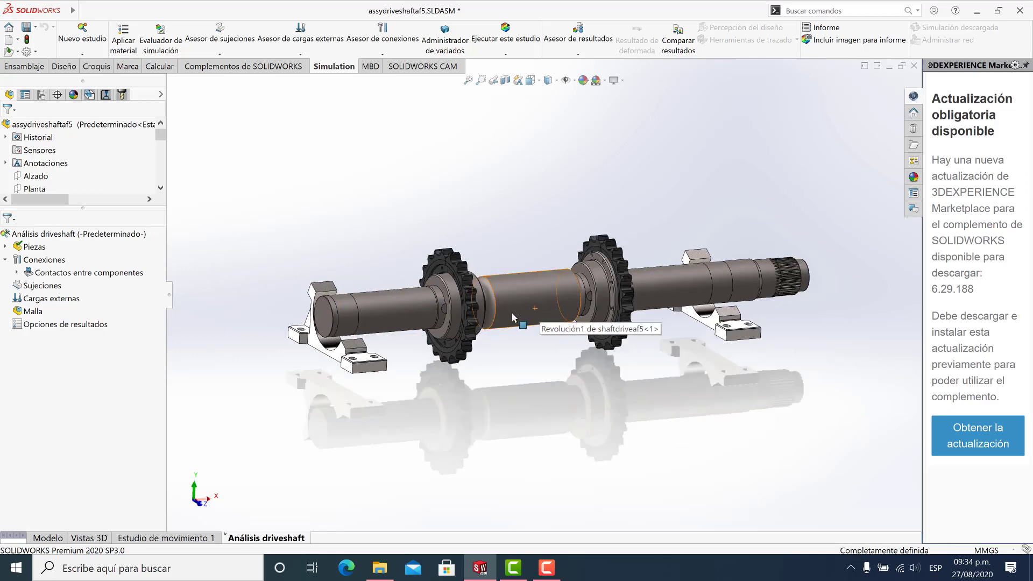
middle_drag(574, 317, 553, 336)
scroll(553, 336, up, 2)
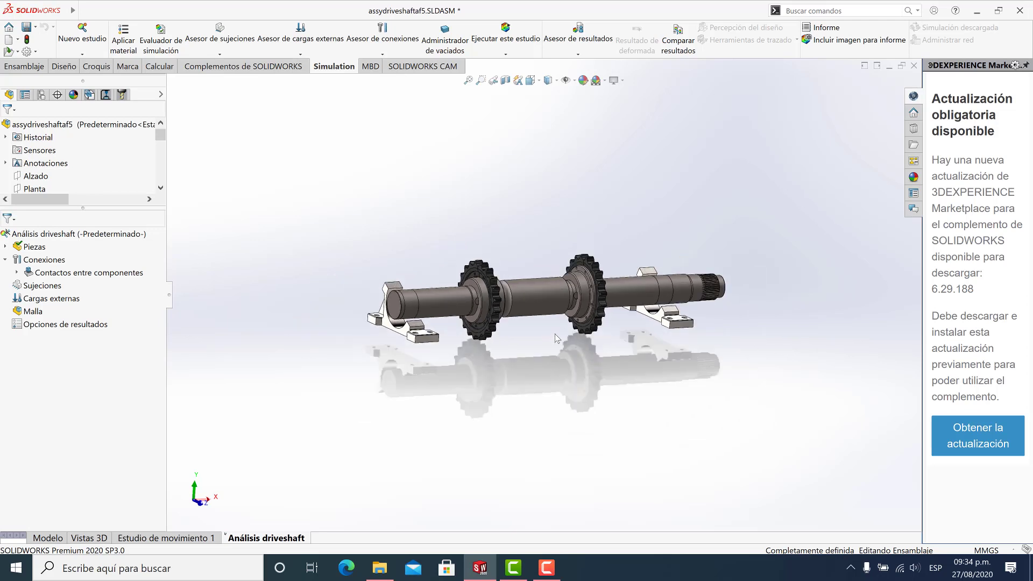
click(18, 273)
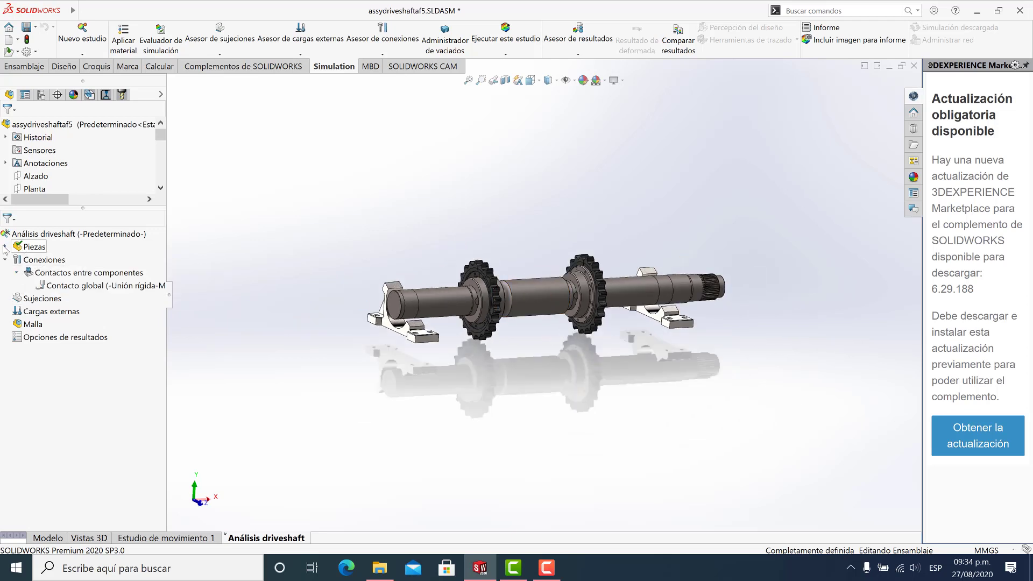
click(5, 247)
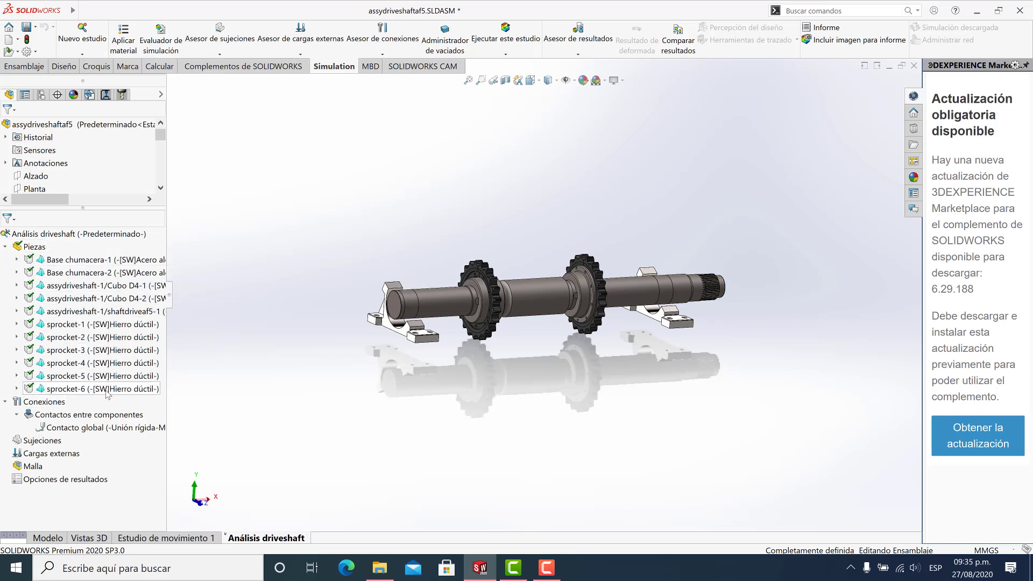
Step: Review the study's parts and their materials for the sprockets, bearing bases, Cubo D4 hubs and shaft, and collapse the parts list
click(104, 363)
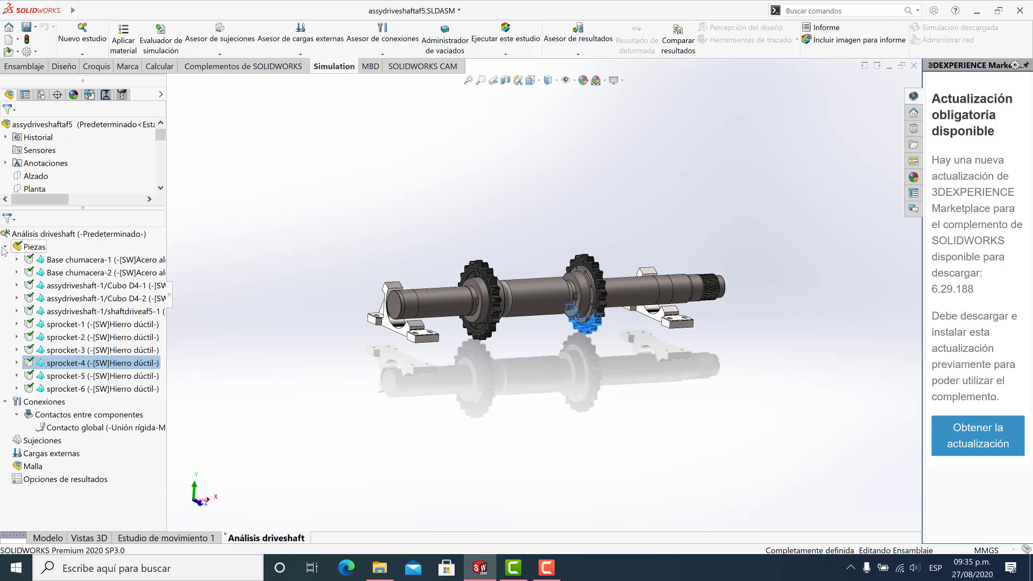
click(60, 261)
click(65, 286)
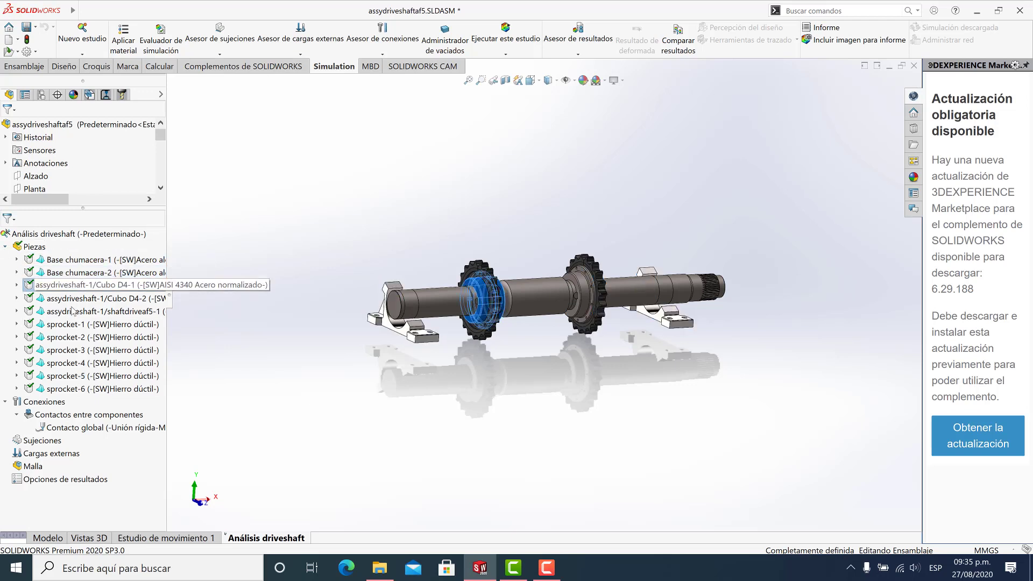
click(75, 313)
right_click(79, 300)
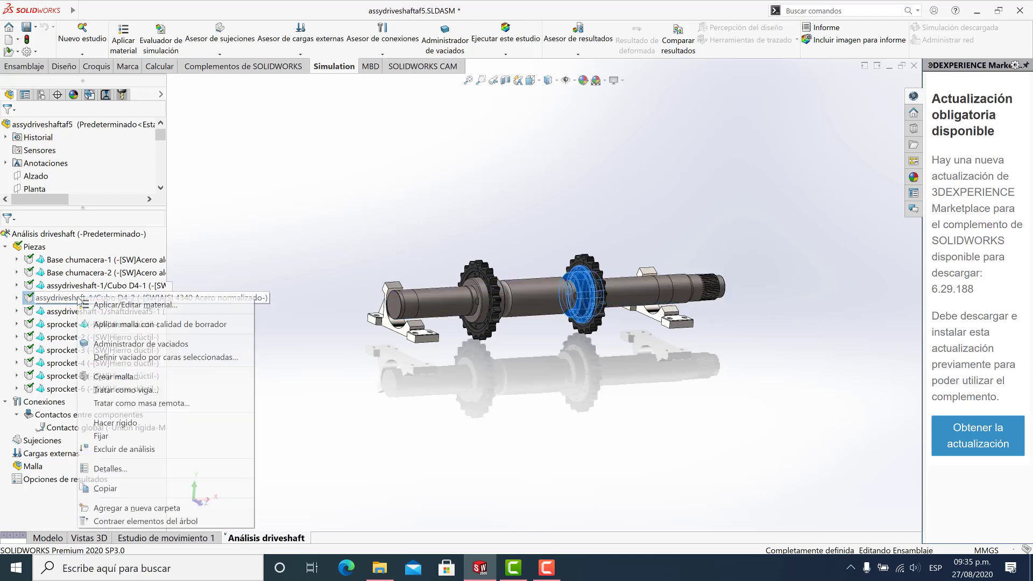
key(Escape)
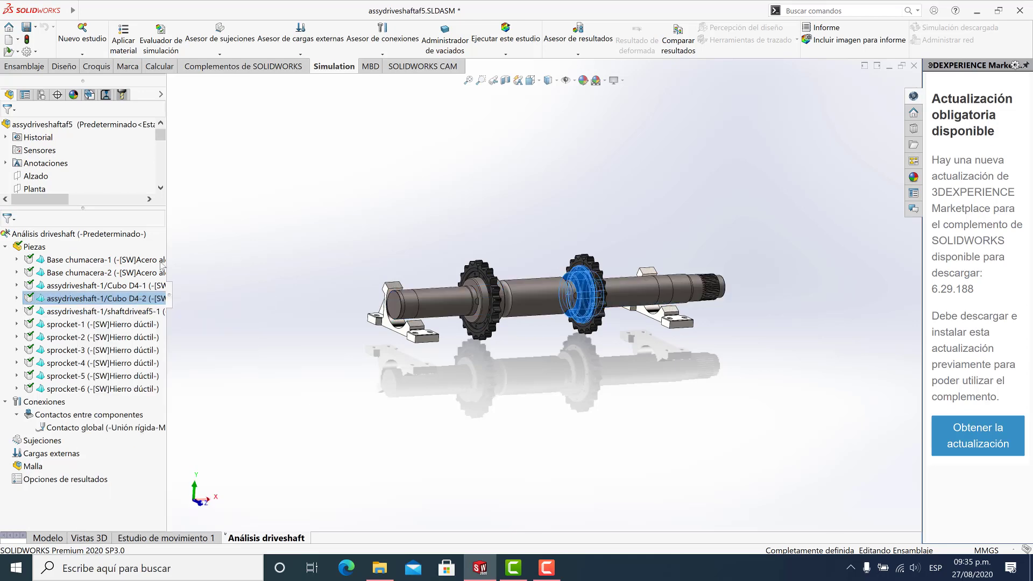
key(Escape)
click(5, 247)
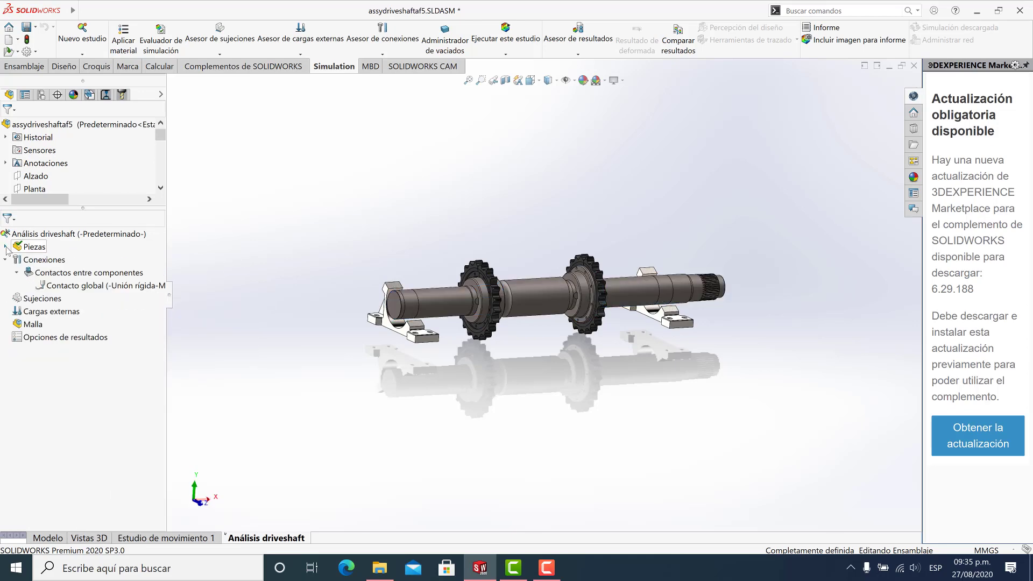
Step: Examine the Contacto global connection of the study and highlight all the assembly components it applies to
click(40, 259)
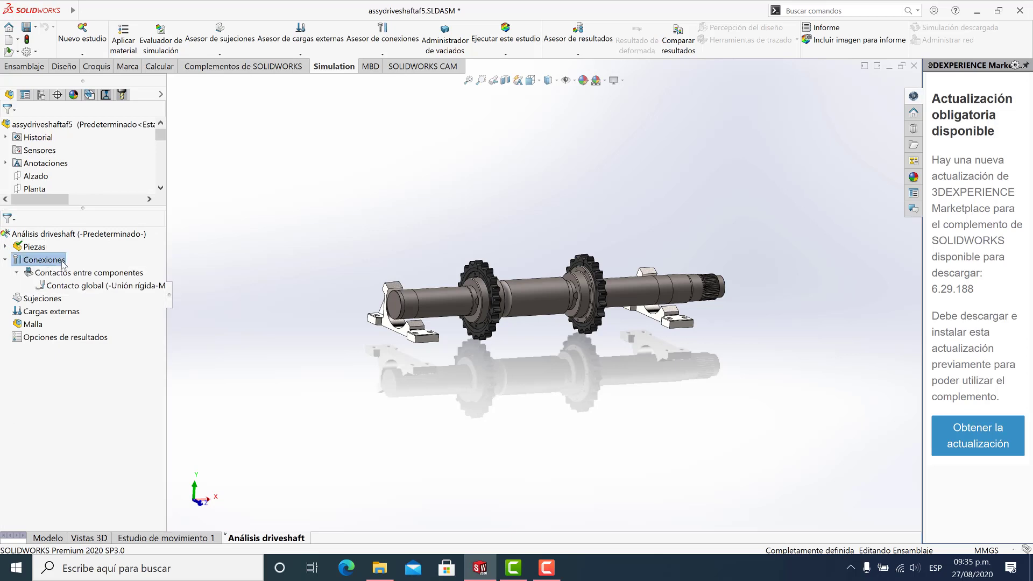
click(89, 287)
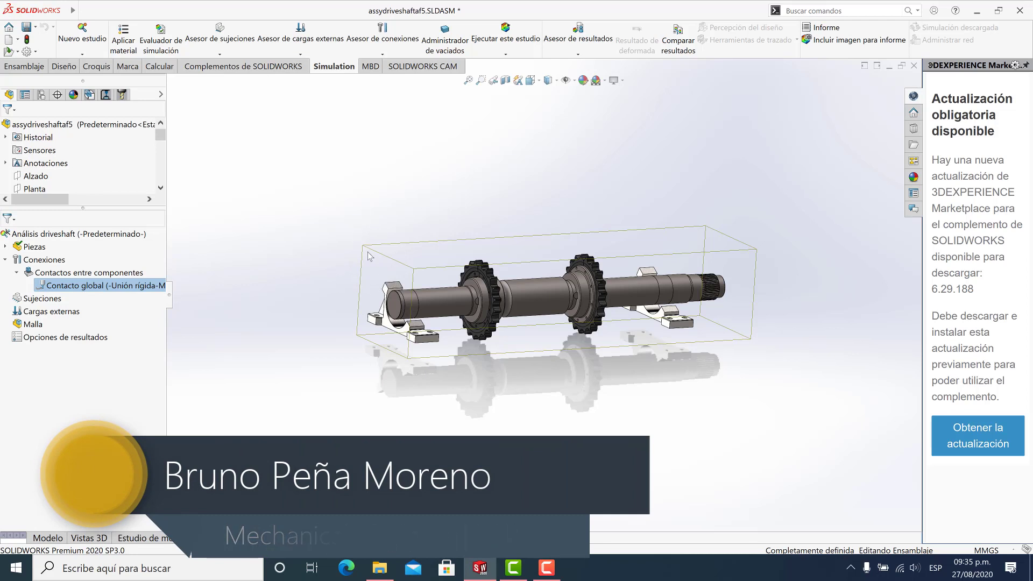
drag(321, 214, 758, 364)
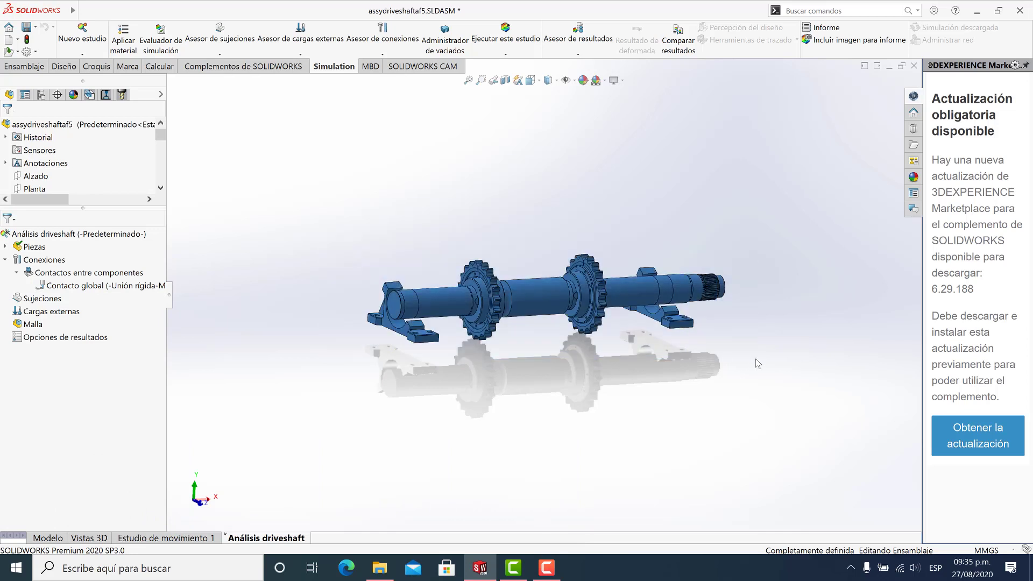
click(721, 355)
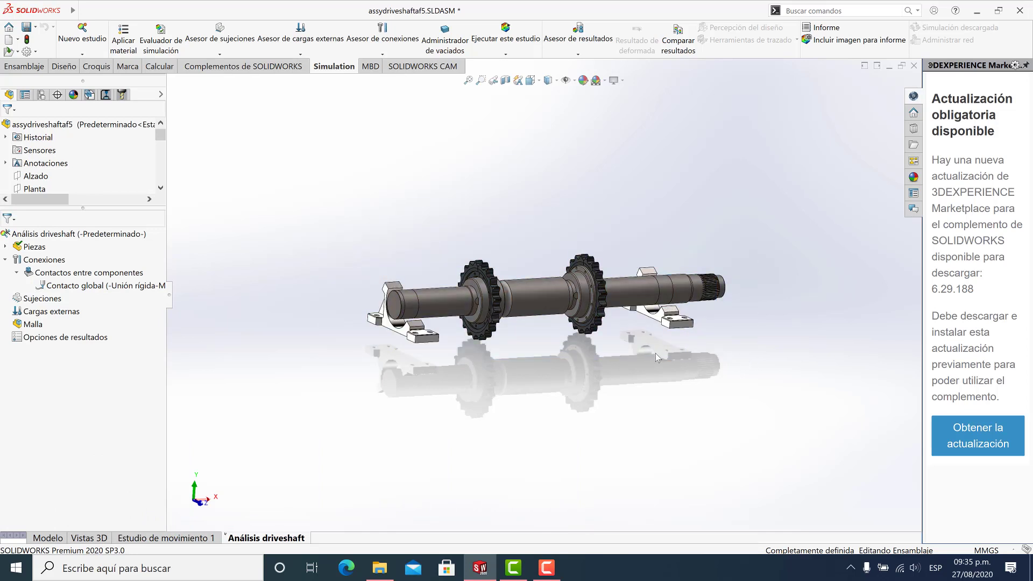
mouse_move(647, 353)
middle_down()
mouse_move(577, 329)
mouse_move(640, 345)
middle_up()
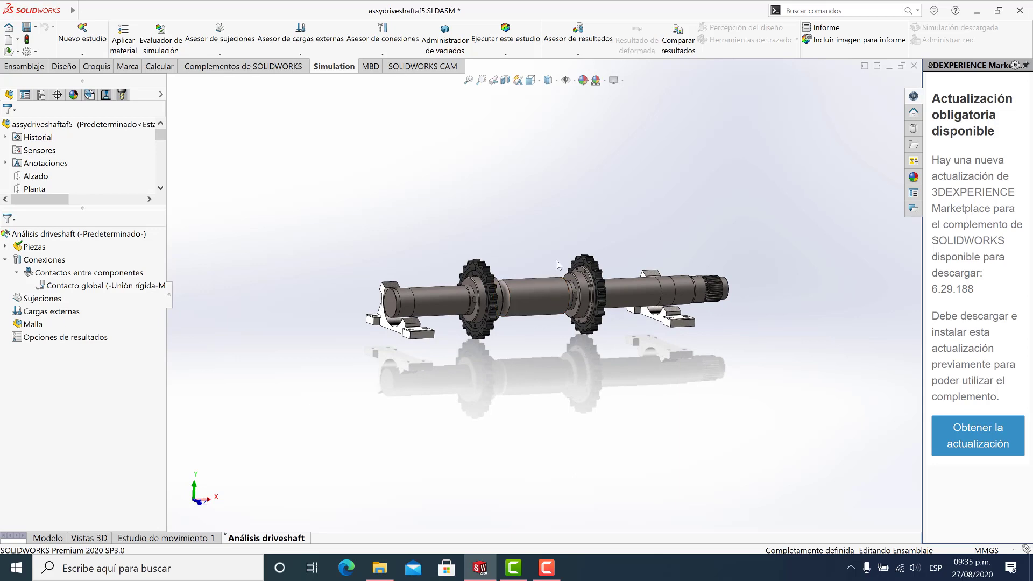
Step: Edit the Contacto global connection and set its contact type to Sin penetración
scroll(557, 260, down, 2)
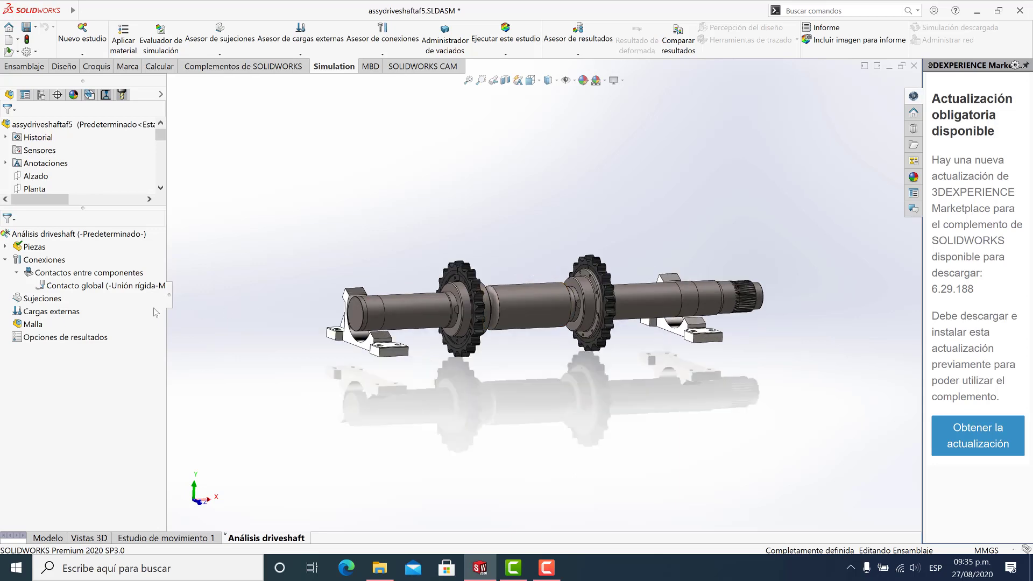
click(78, 286)
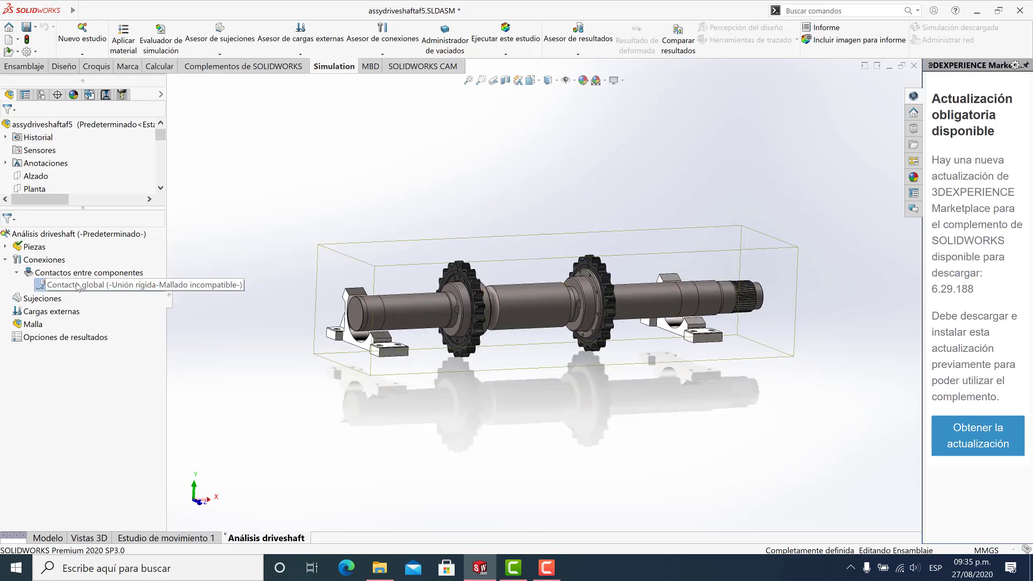
right_click(78, 285)
click(106, 291)
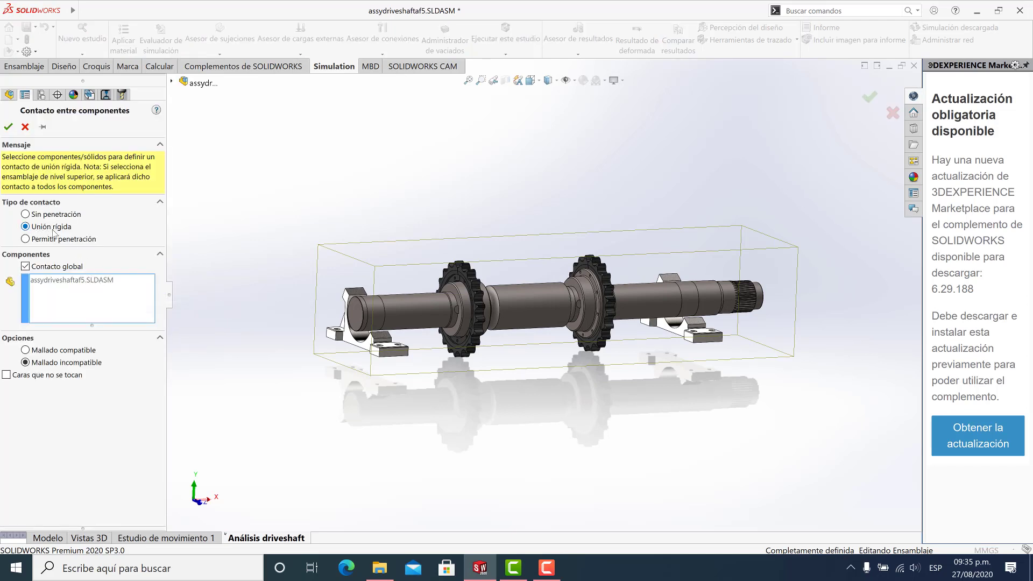
click(25, 214)
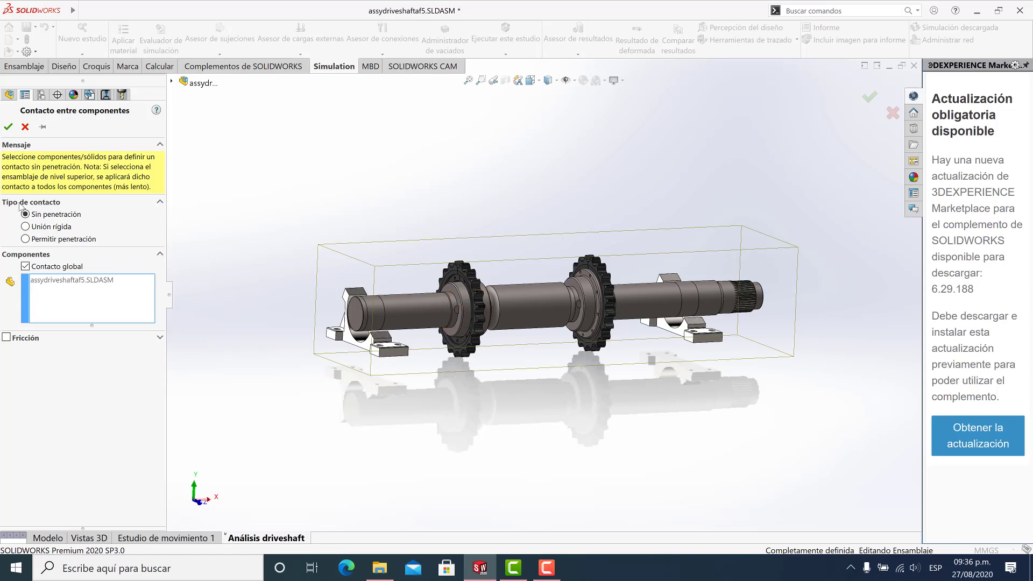
click(8, 128)
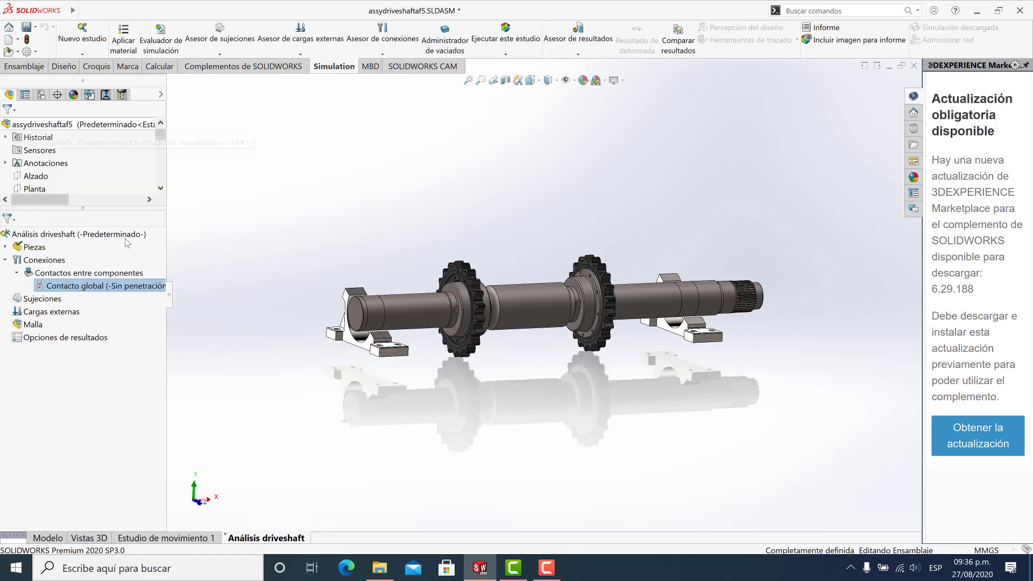
Step: Start a Rodamiento connector in the study's Conexiones for the bearing base at the shaft's plain end
click(63, 274)
right_click(63, 275)
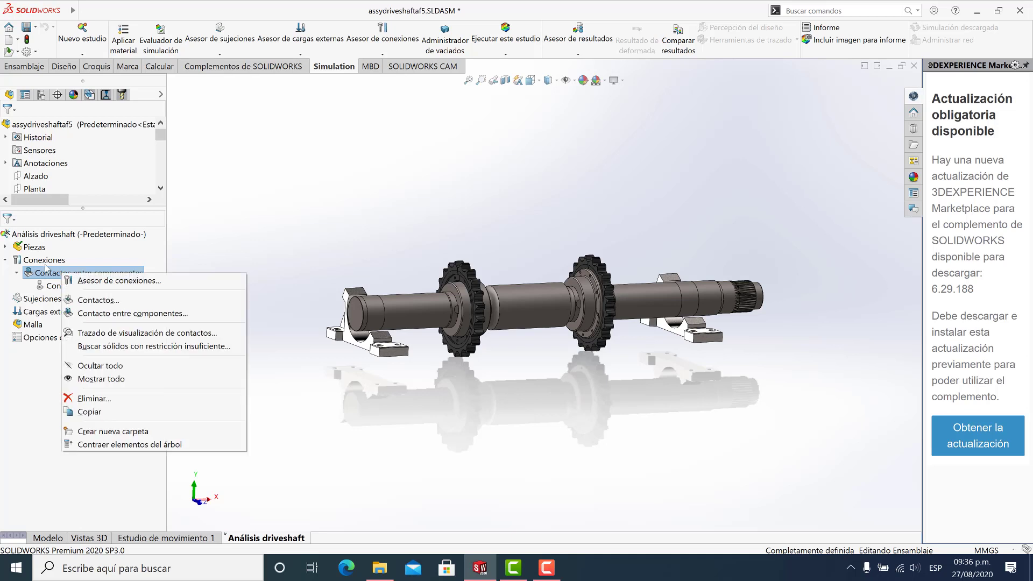
key(Escape)
click(45, 261)
right_click(46, 262)
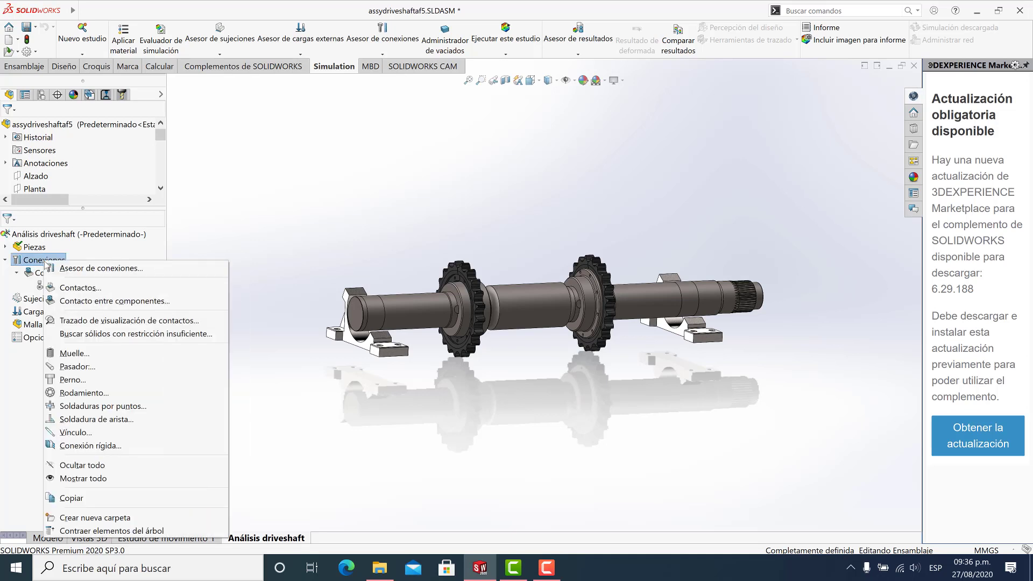
click(77, 397)
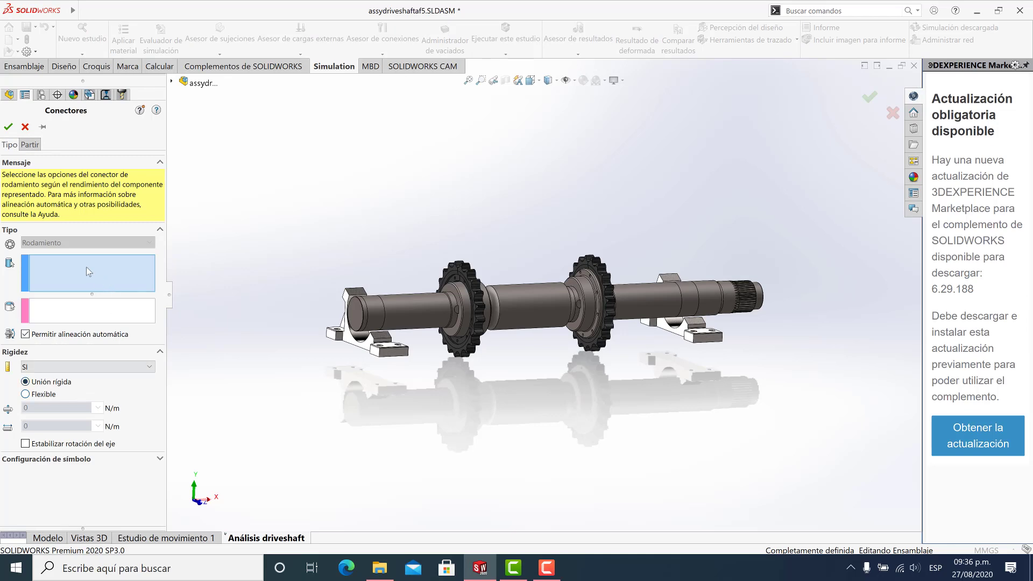
scroll(368, 331, down, 10)
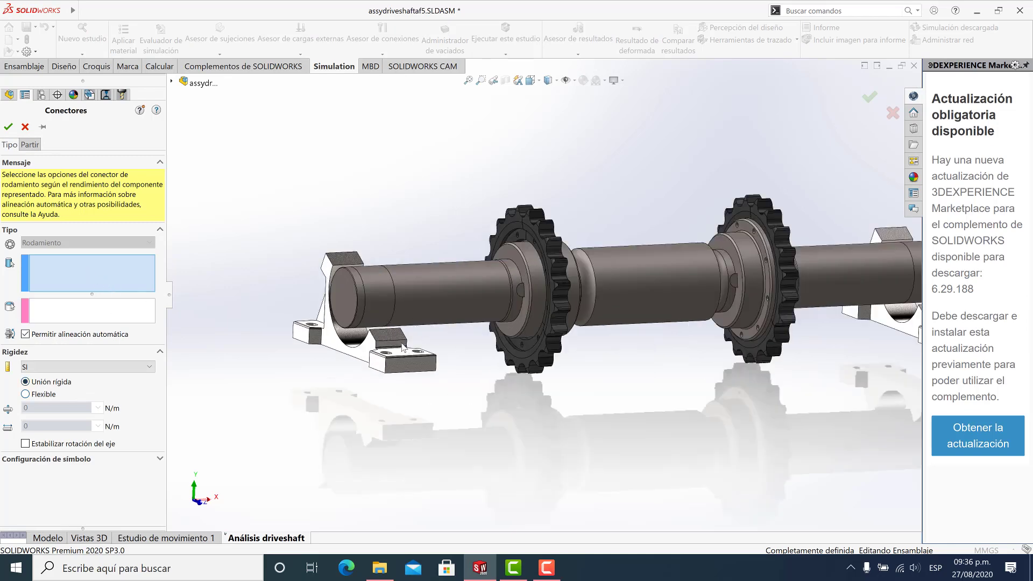
scroll(388, 306, down, 2)
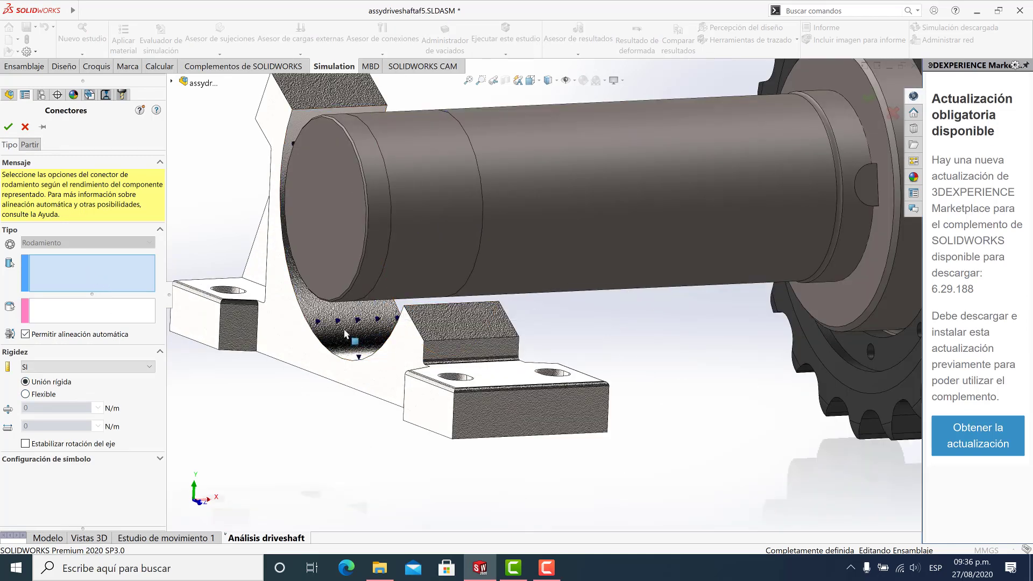
click(347, 333)
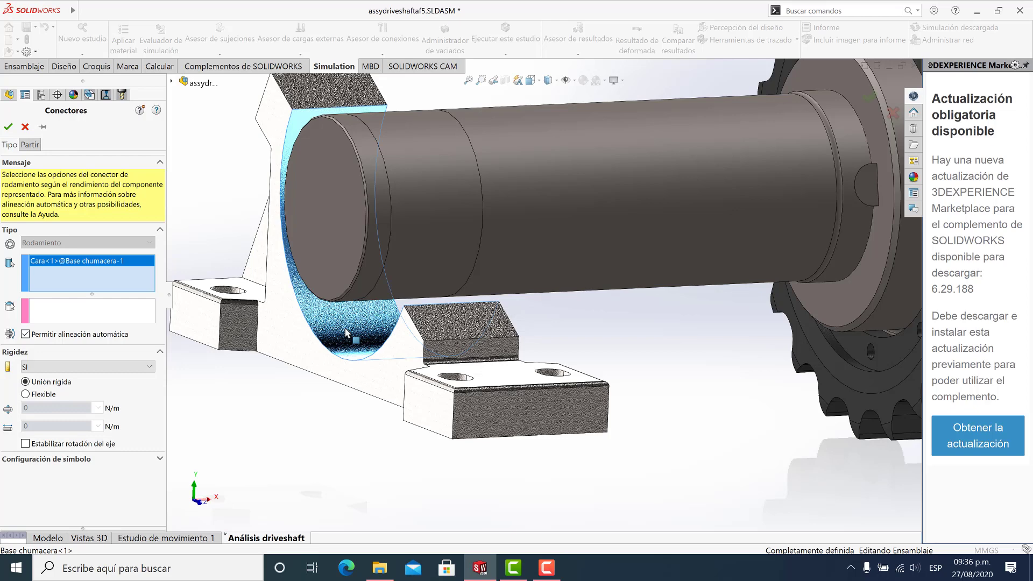
scroll(347, 334, up, 2)
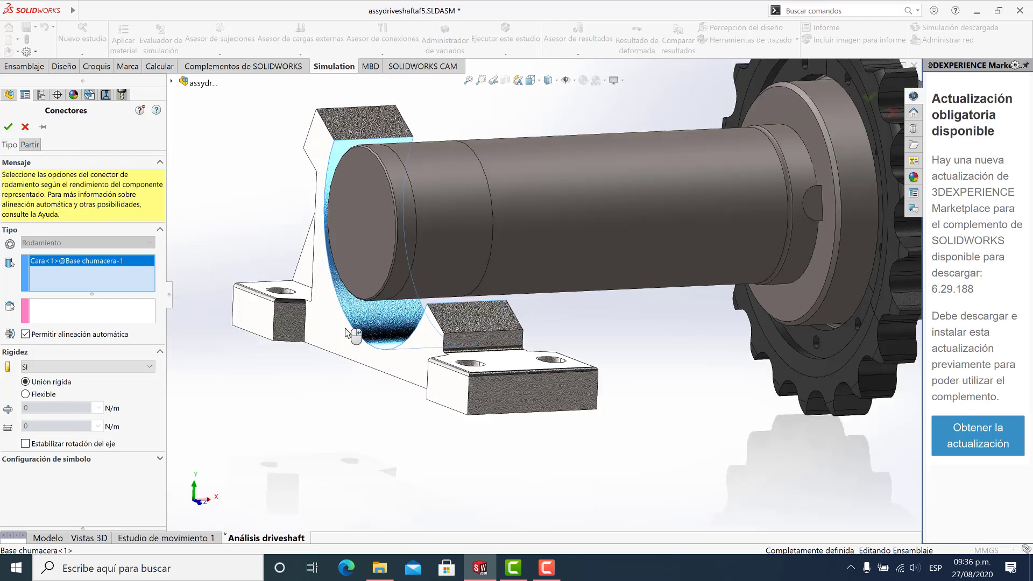
click(451, 224)
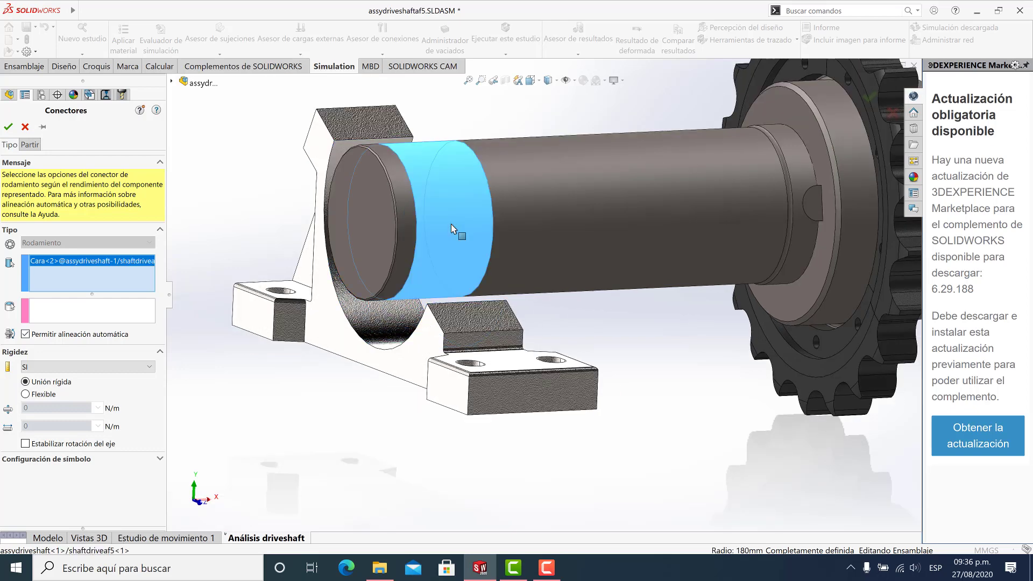
click(409, 325)
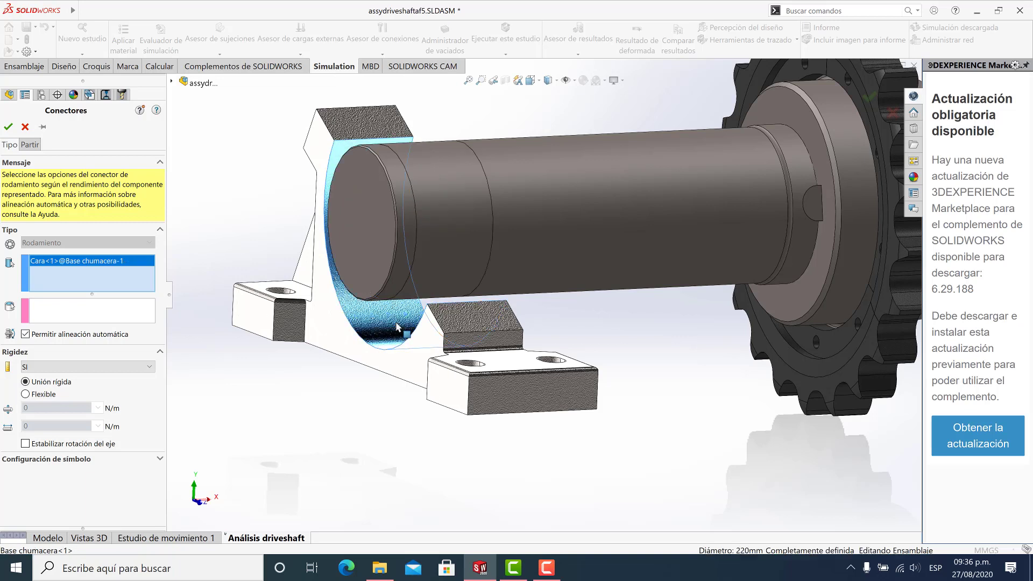
right_click(64, 263)
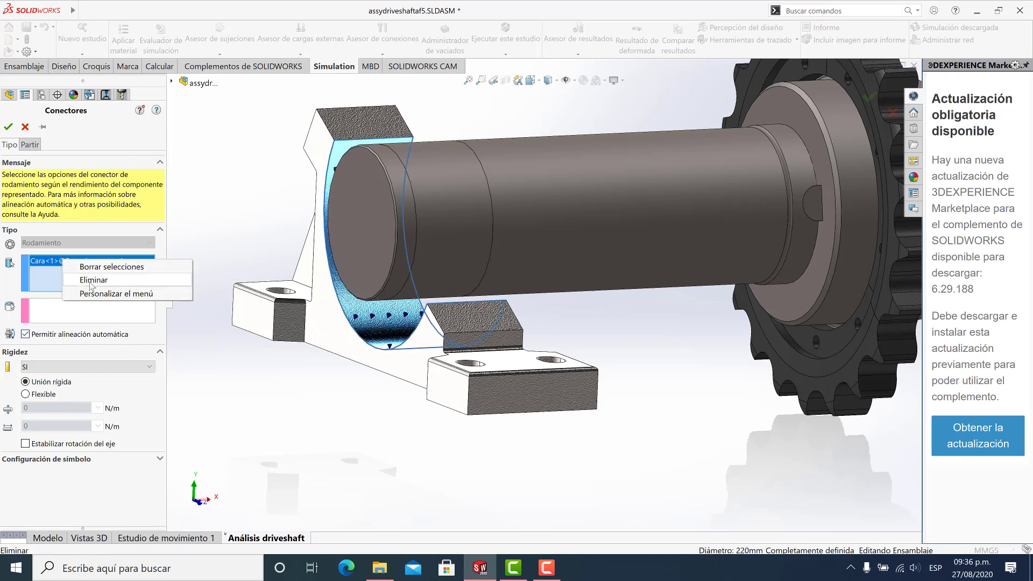
click(94, 280)
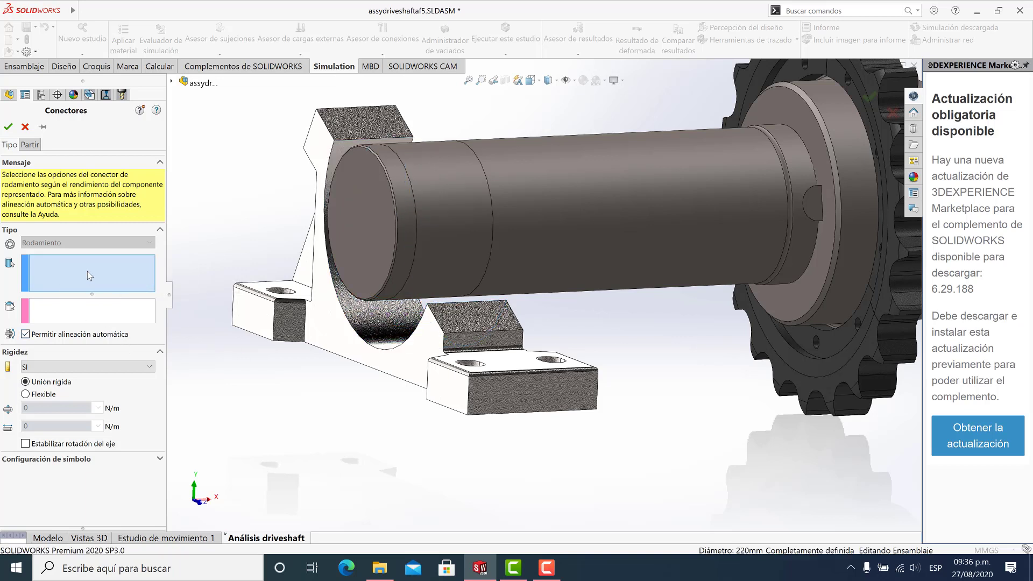
Step: Create the bearing connector between the shaft's plain-end journal face and the bore face of Base chumacera-1, with automatic alignment and Unión rígida stiffness
click(447, 221)
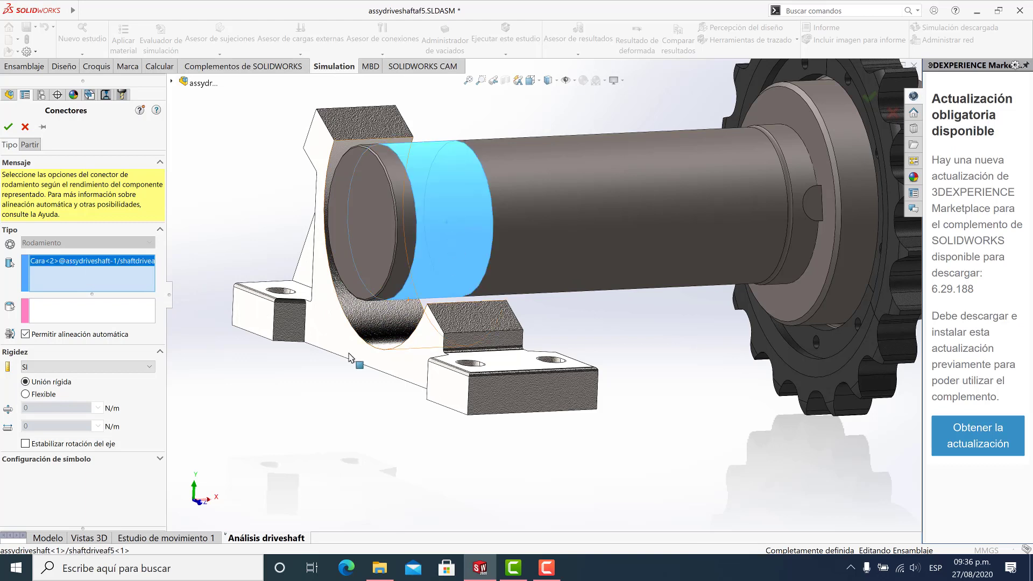
click(34, 318)
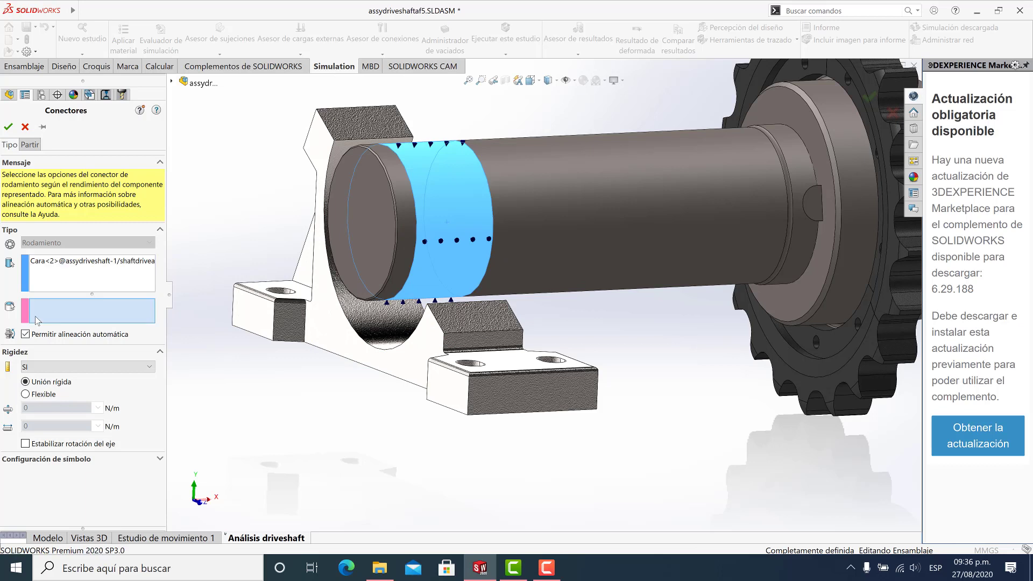
click(390, 330)
click(391, 330)
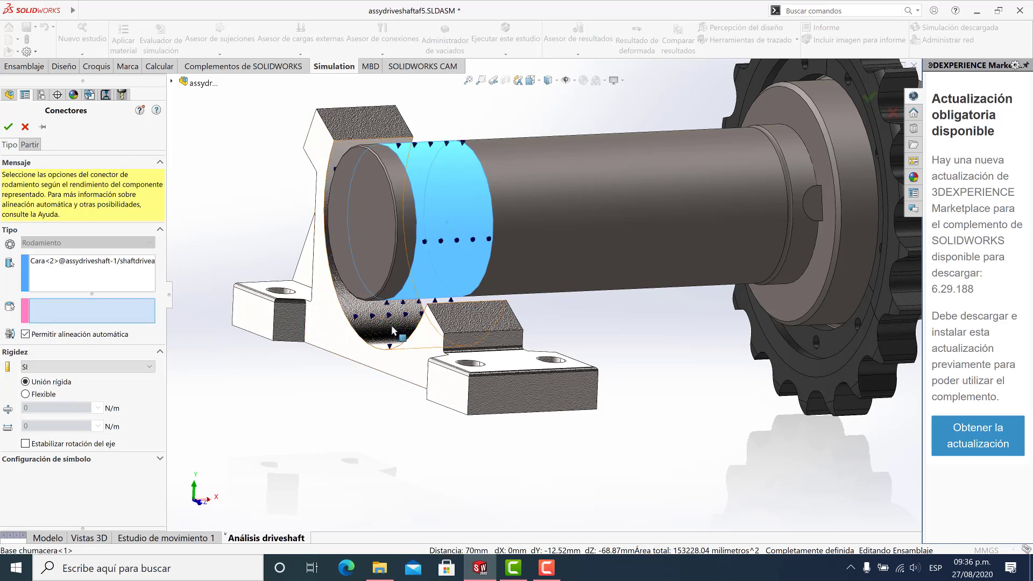
click(393, 330)
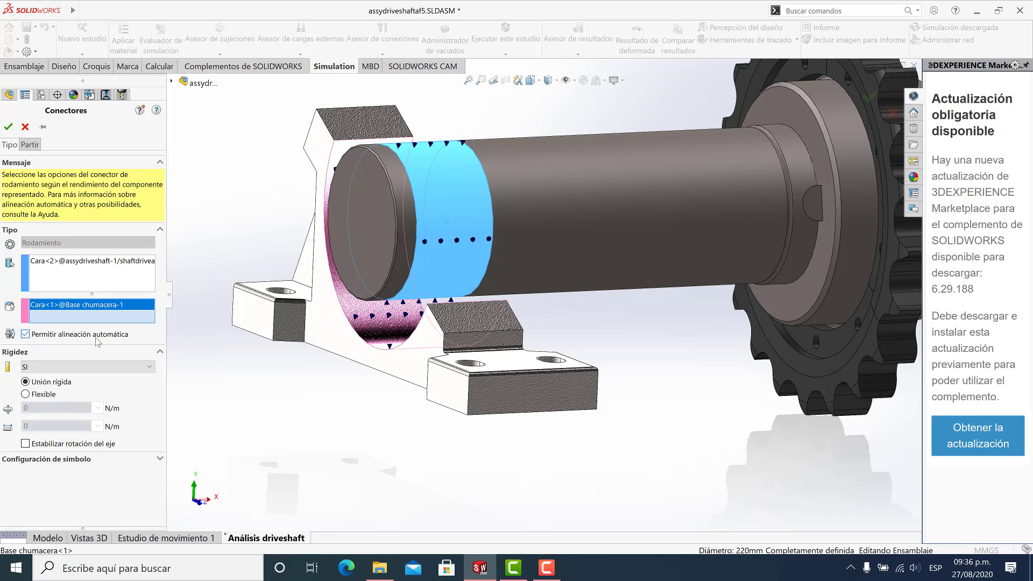
click(8, 128)
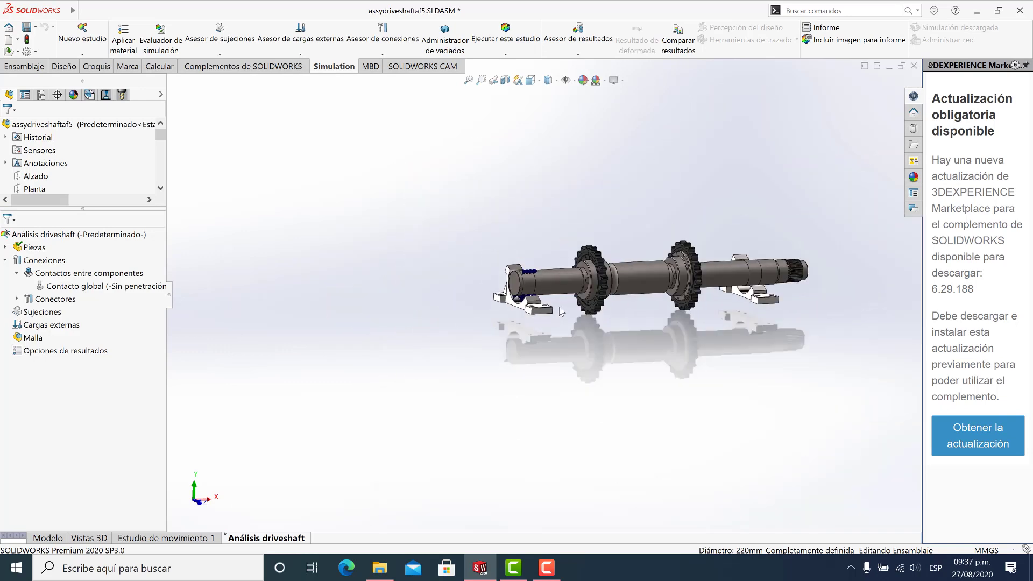
Step: Create a second rigid Rodamiento connector between the shaft's journal face near the splined end and the Base chumacera-2 bore, and check both connectors
scroll(635, 302, down, 8)
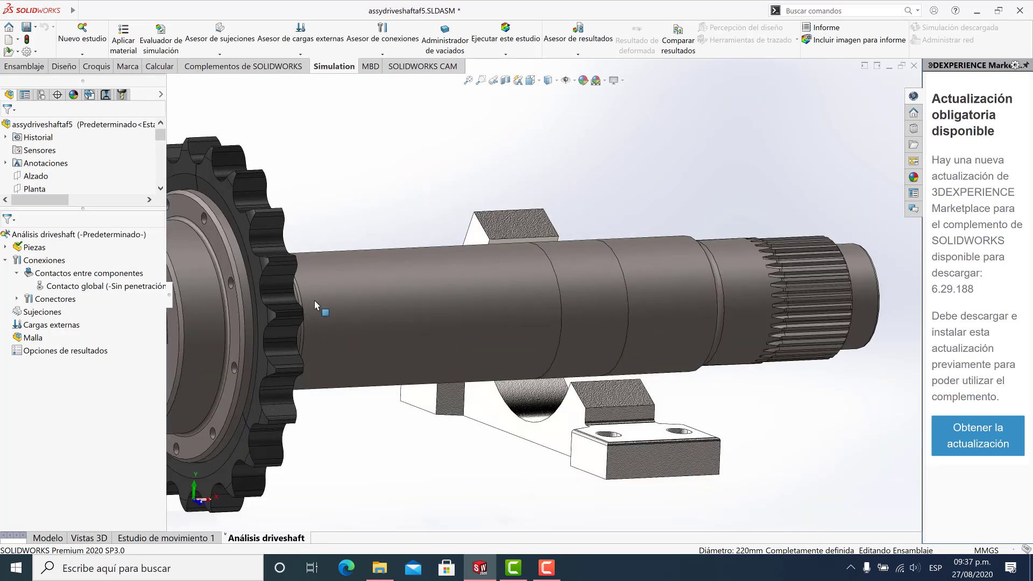
click(43, 260)
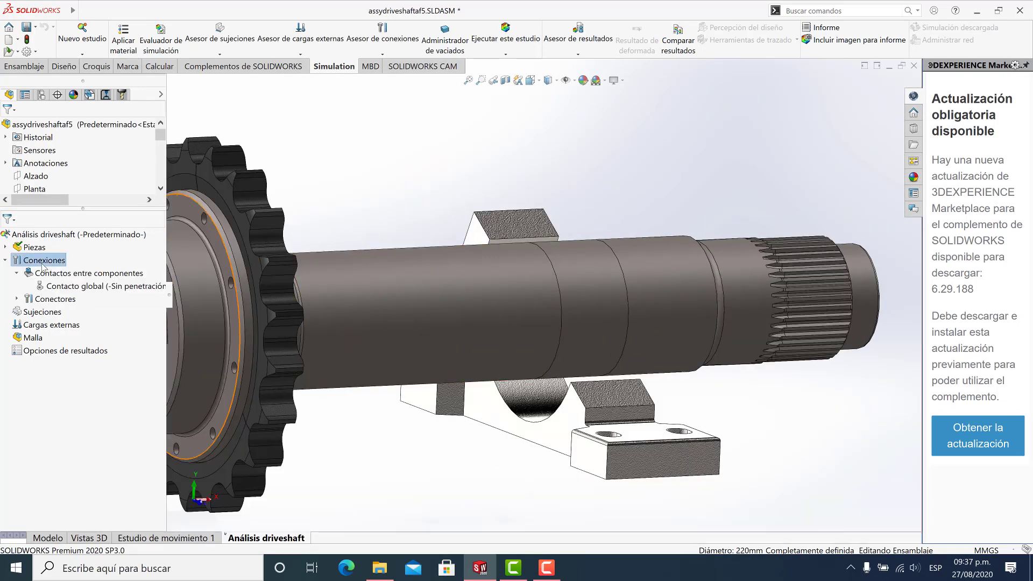
right_click(43, 264)
click(80, 397)
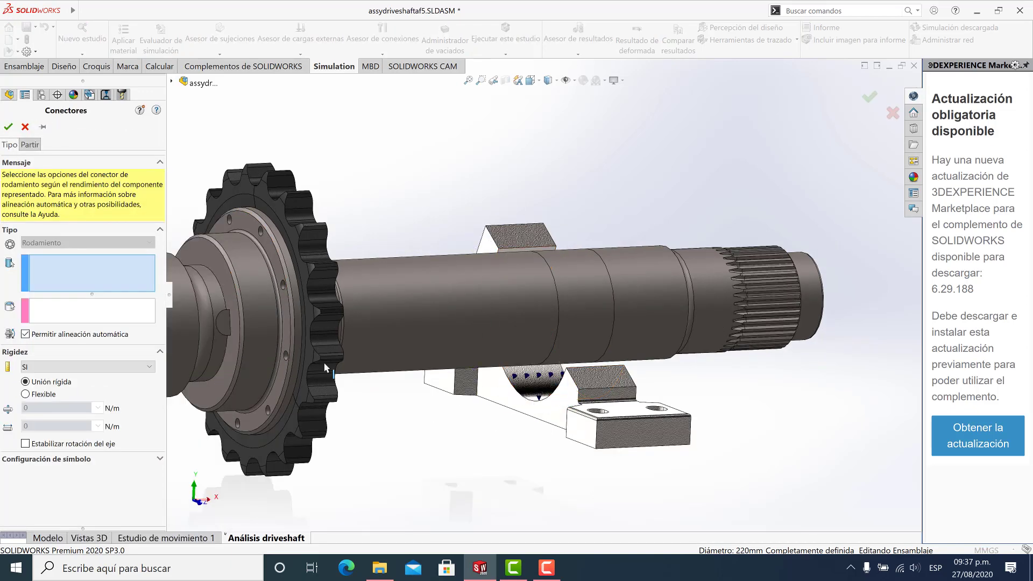
click(590, 321)
scroll(538, 398, down, 4)
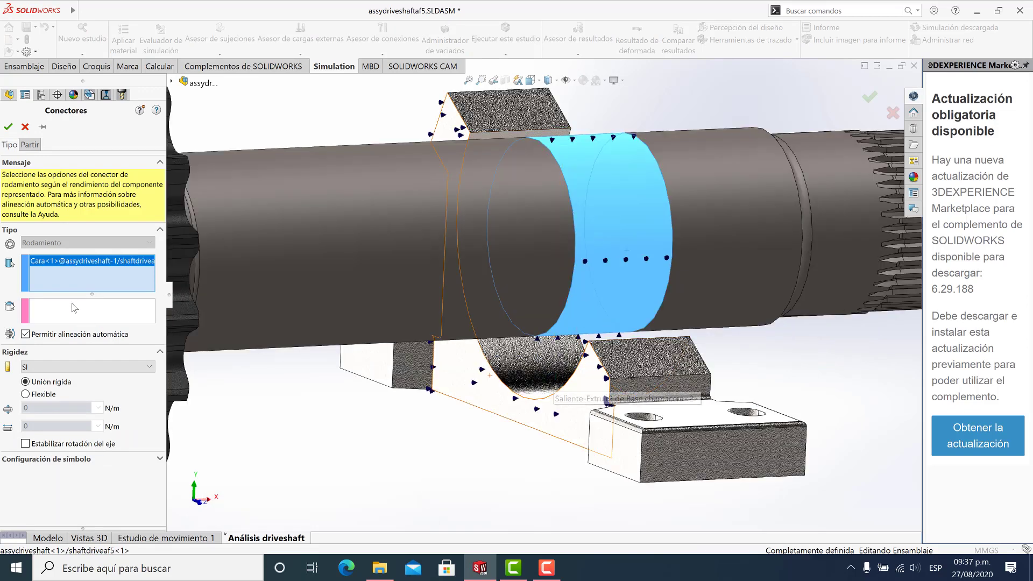
click(75, 308)
click(537, 377)
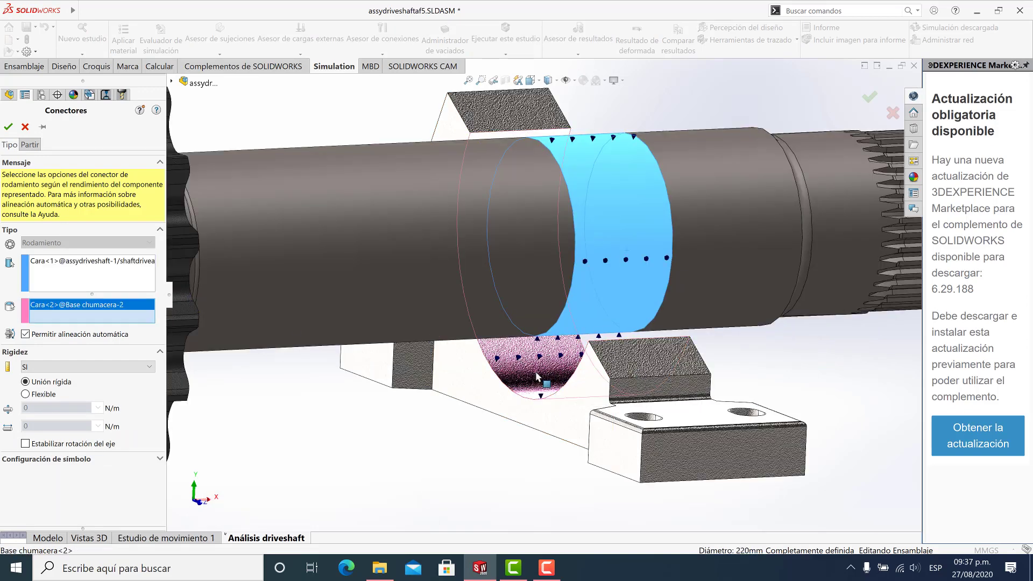
click(8, 128)
scroll(530, 391, up, 6)
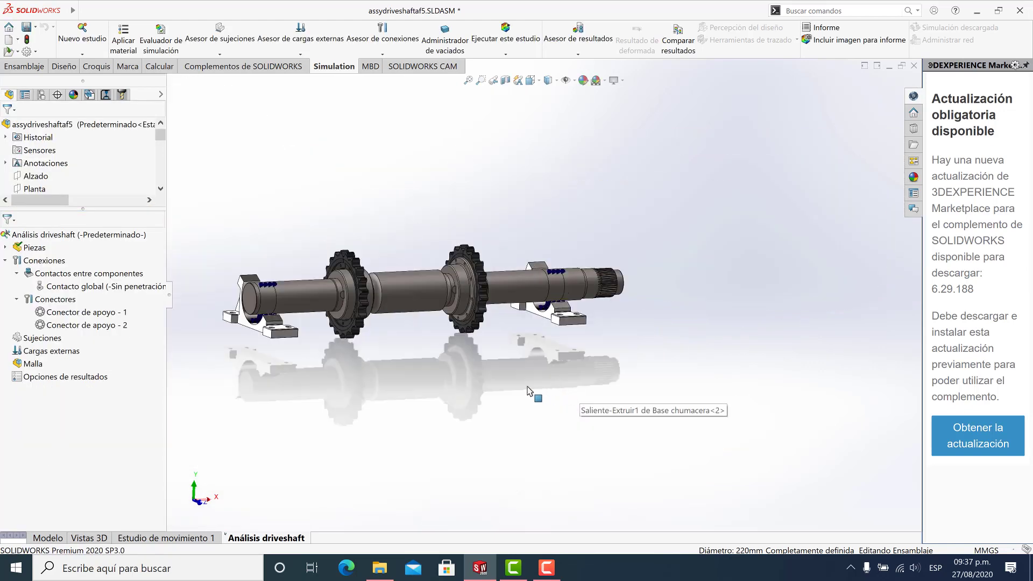
scroll(530, 391, up, 2)
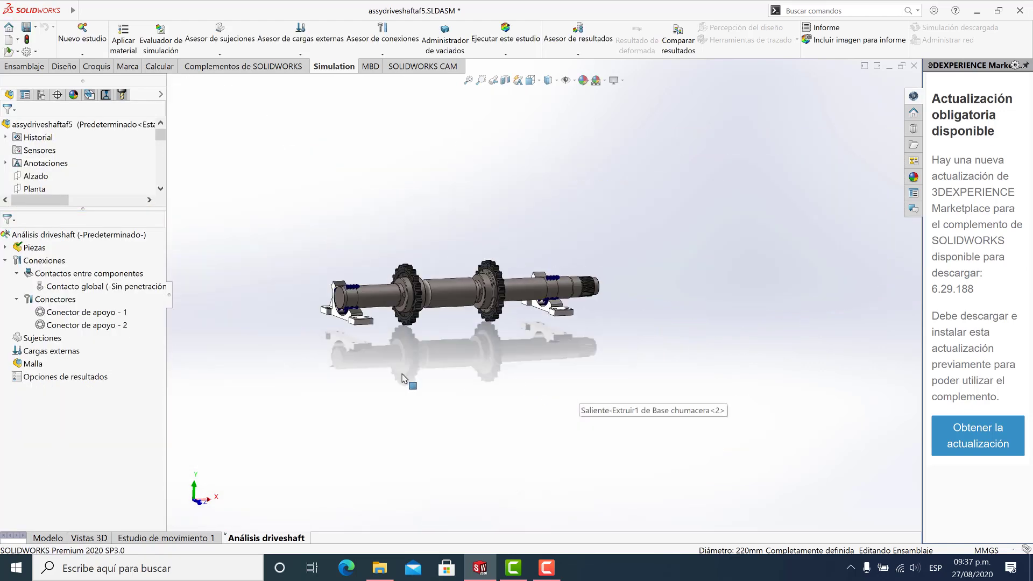
click(113, 326)
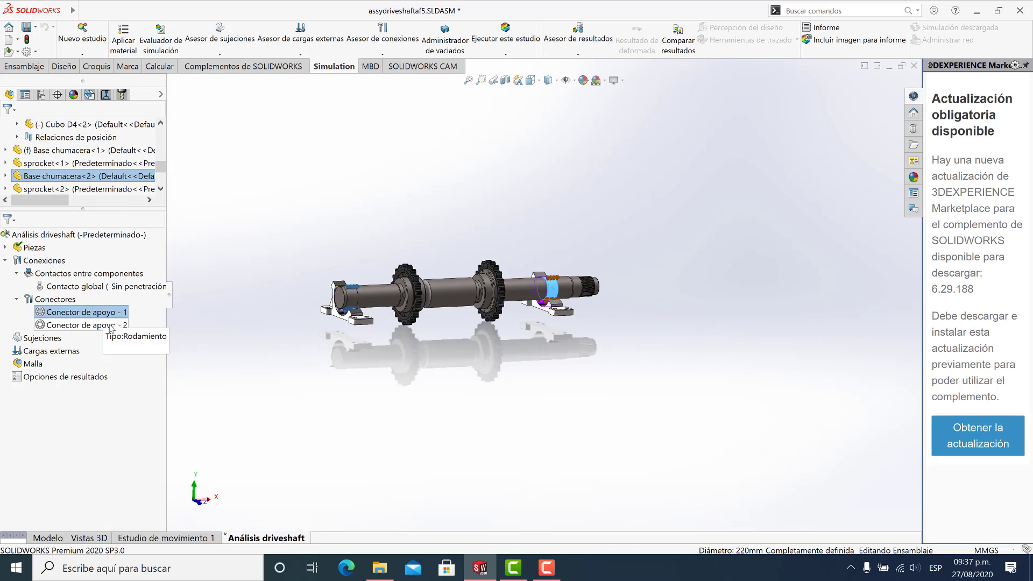
click(249, 338)
scroll(376, 303, down, 3)
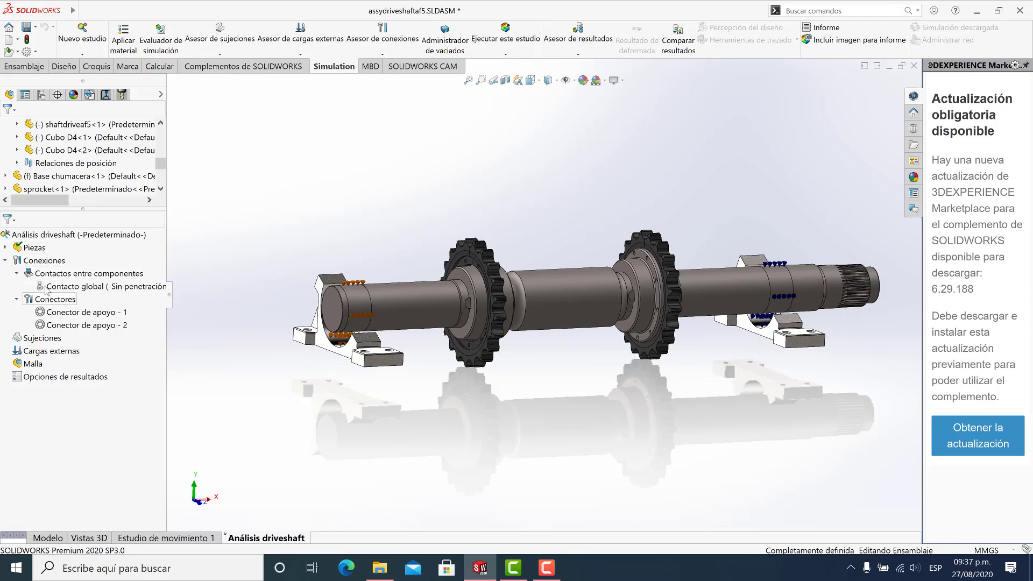
Step: Create a Unión rígida component contact with incompatible meshing over the shaft, both Cubo D4 hubs and the sprocket segments
click(38, 262)
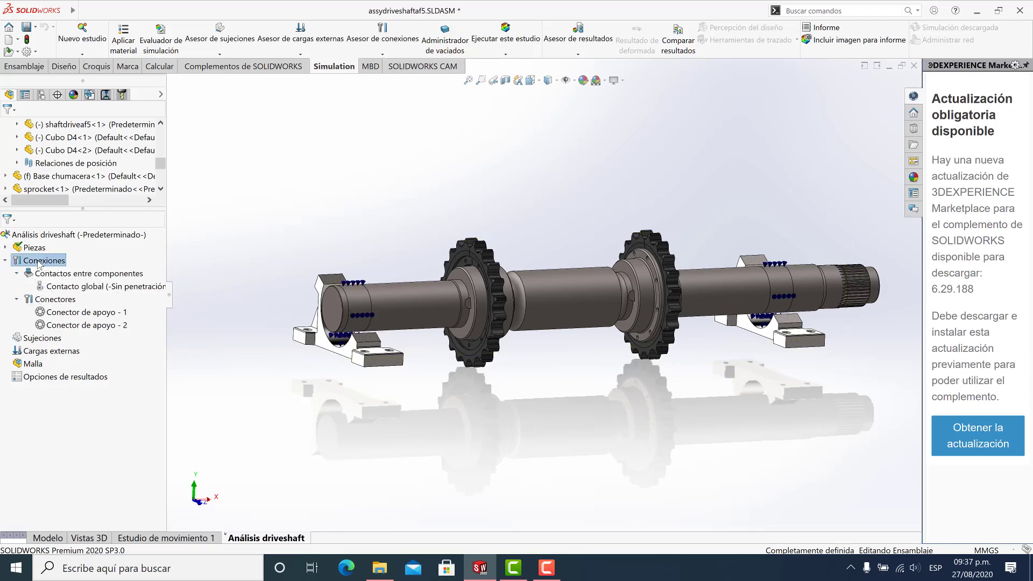
right_click(39, 263)
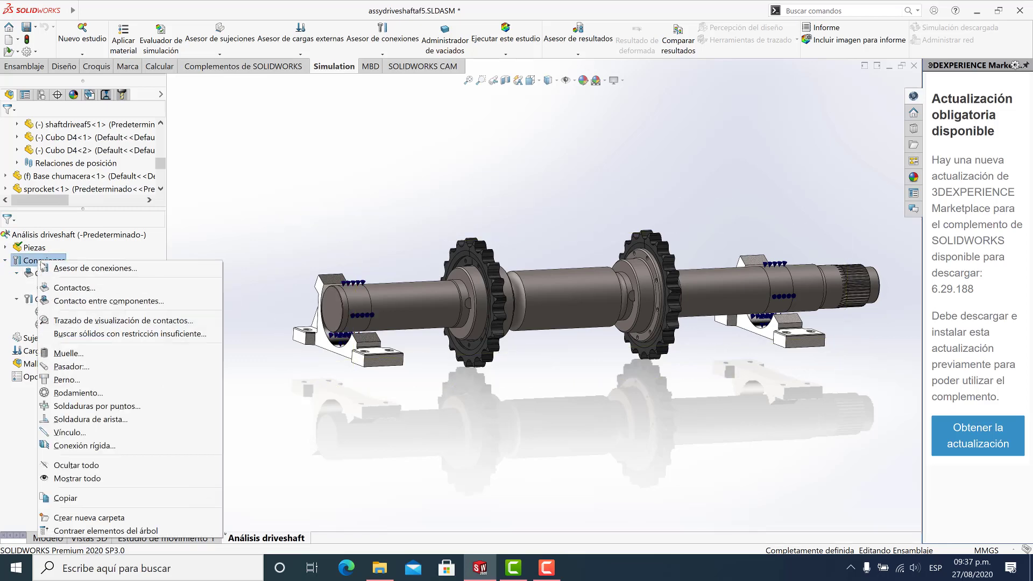
click(75, 302)
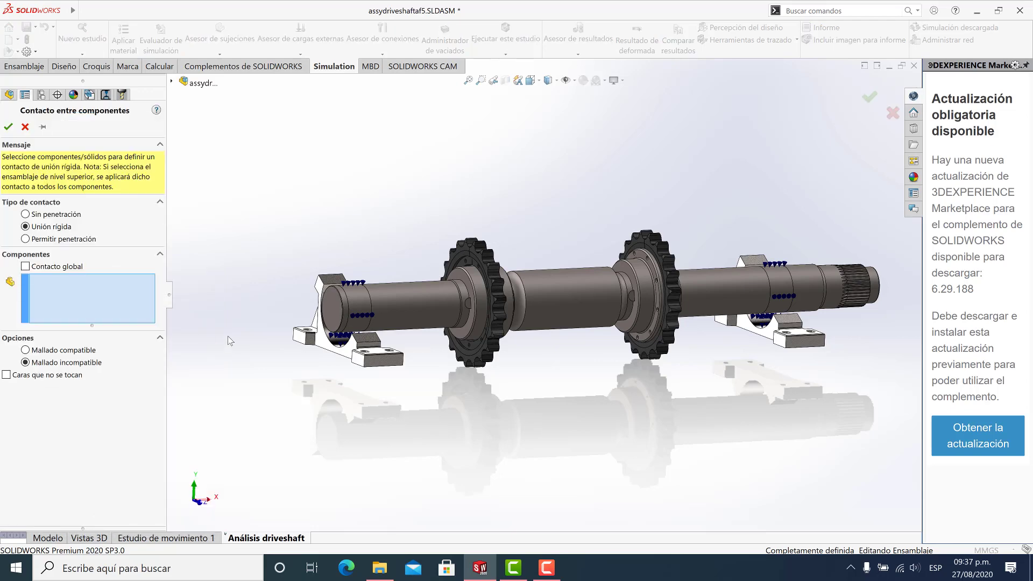
scroll(228, 337, up, 3)
middle_drag(228, 337, 484, 323)
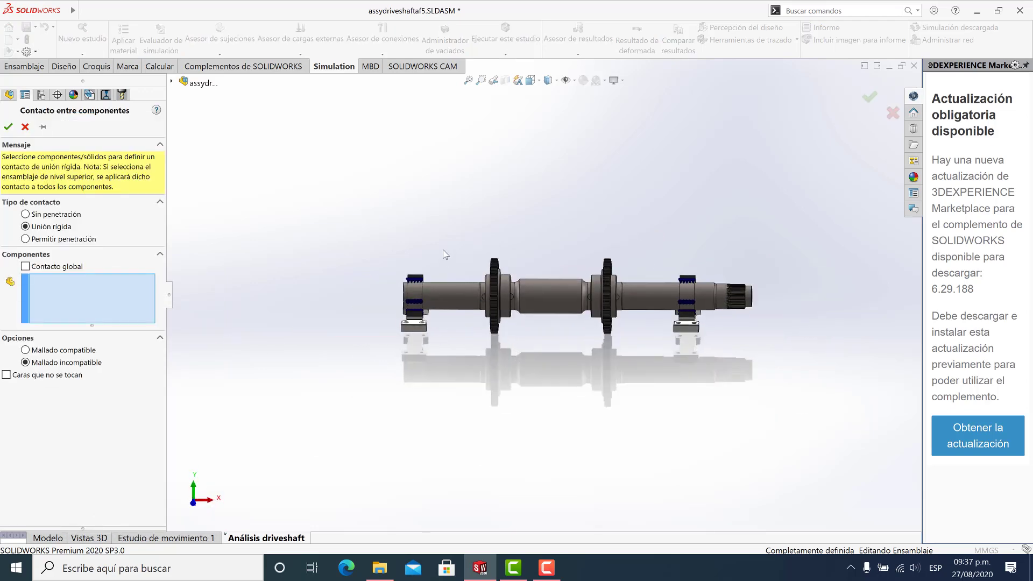
drag(439, 234, 648, 346)
click(566, 311)
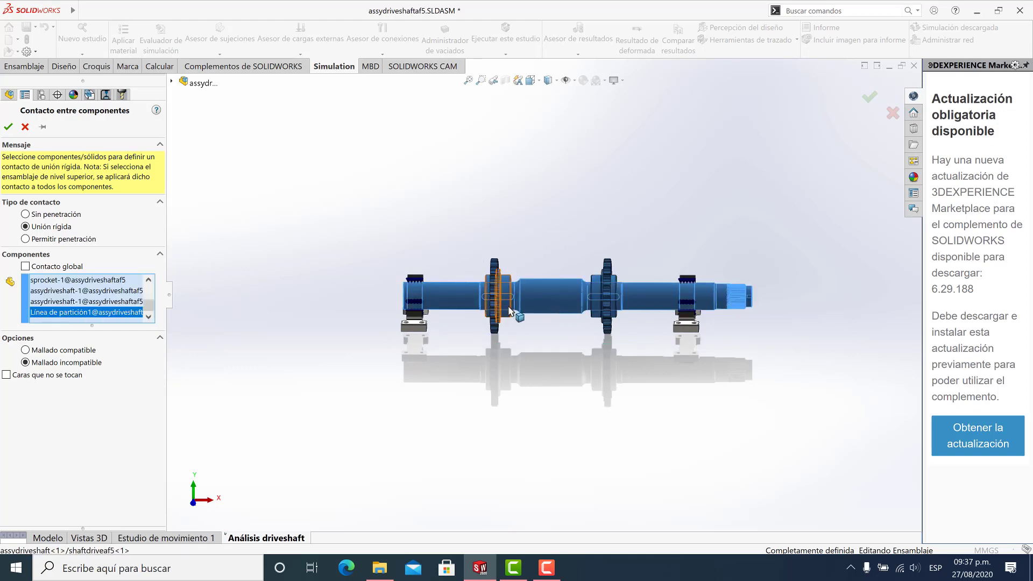
scroll(567, 320, down, 2)
middle_drag(567, 321, 595, 331)
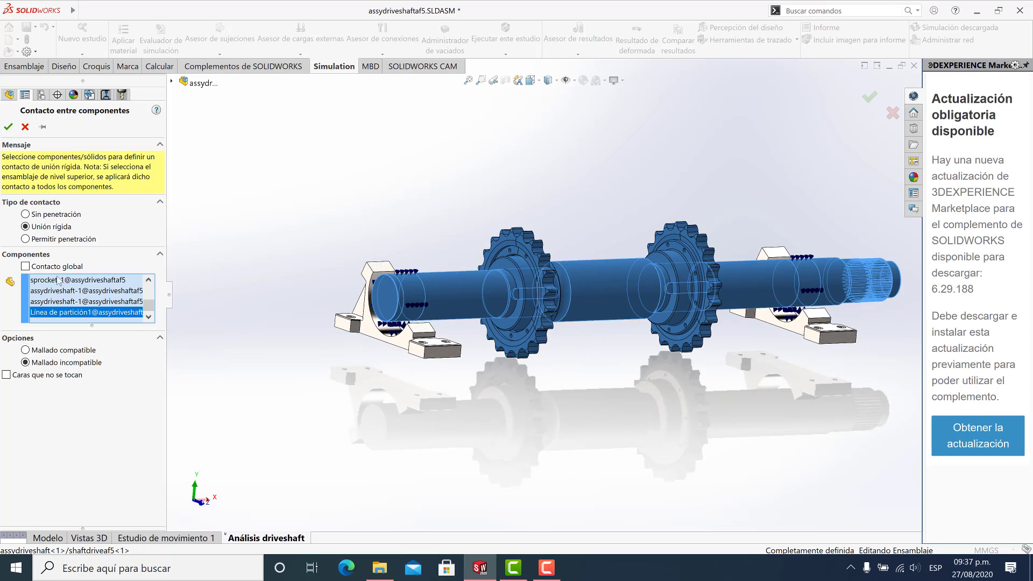
click(26, 214)
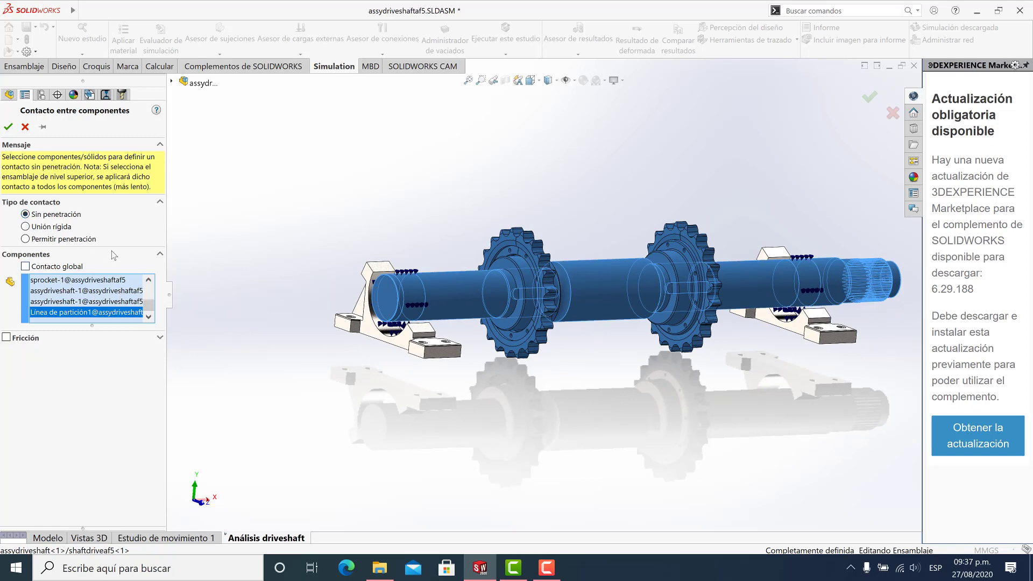
click(25, 227)
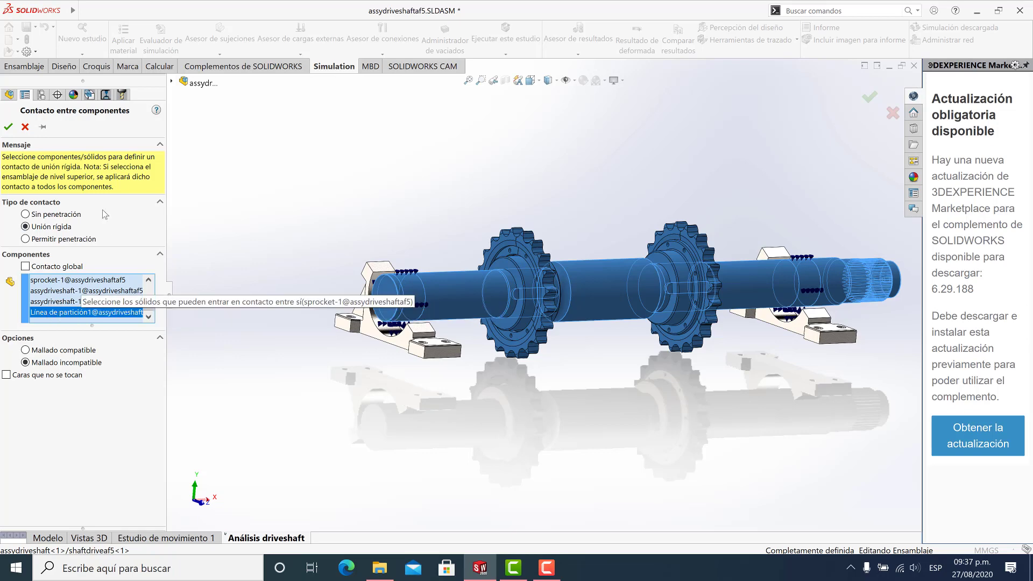
click(8, 127)
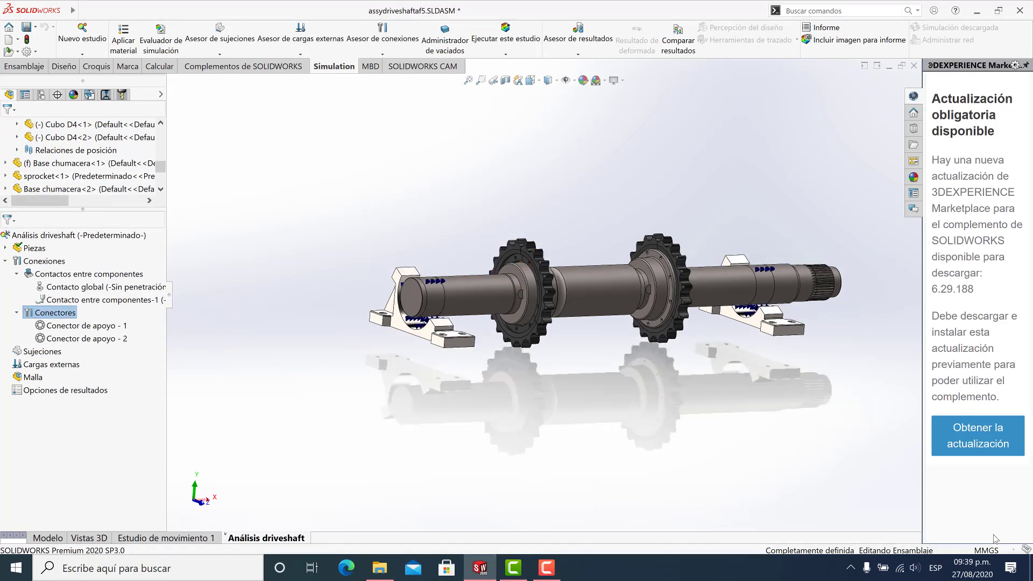
Step: Delete the rigid component contact from Contactos entre componentes
right_click(116, 303)
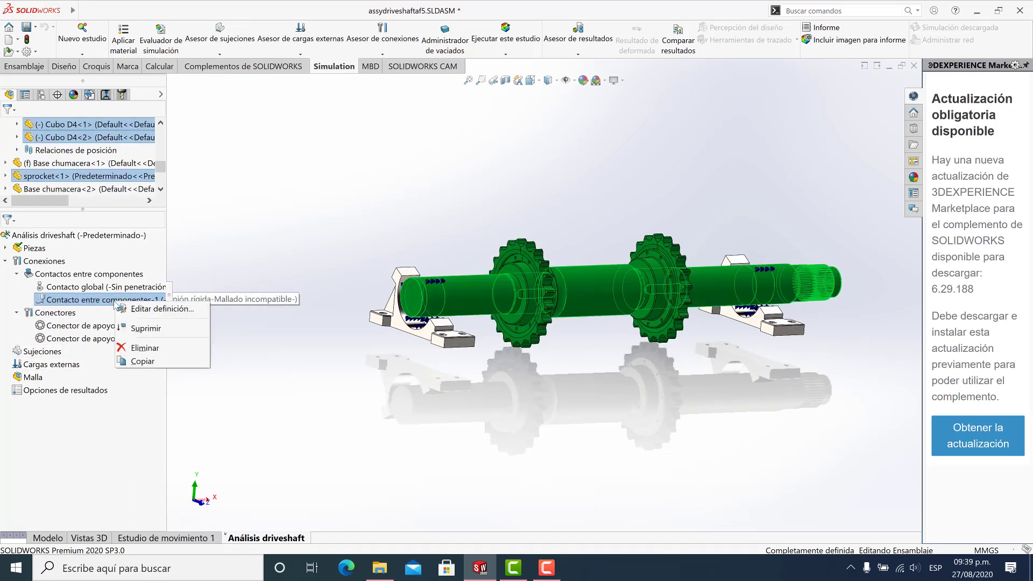
click(145, 349)
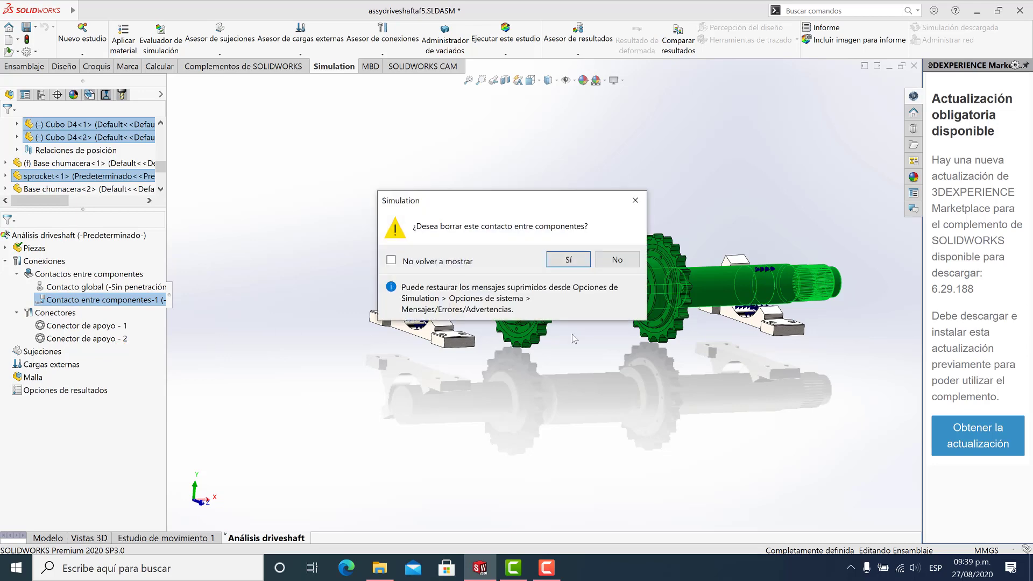
click(565, 261)
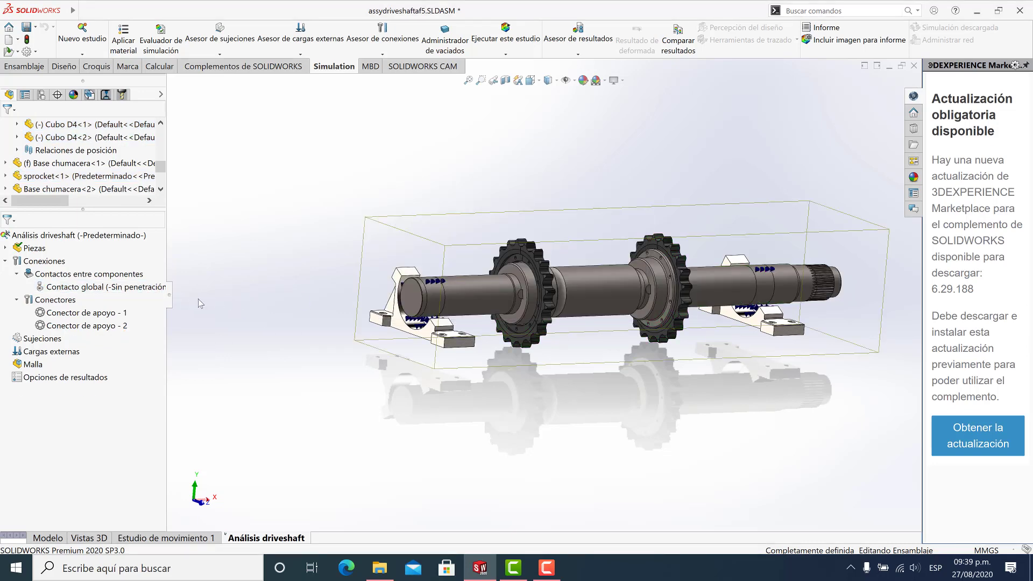
Step: Search automatically for contact sets between non-touching faces (Caras que no se tocan) of the shaft, both hubs and all sprocket segments
right_click(53, 262)
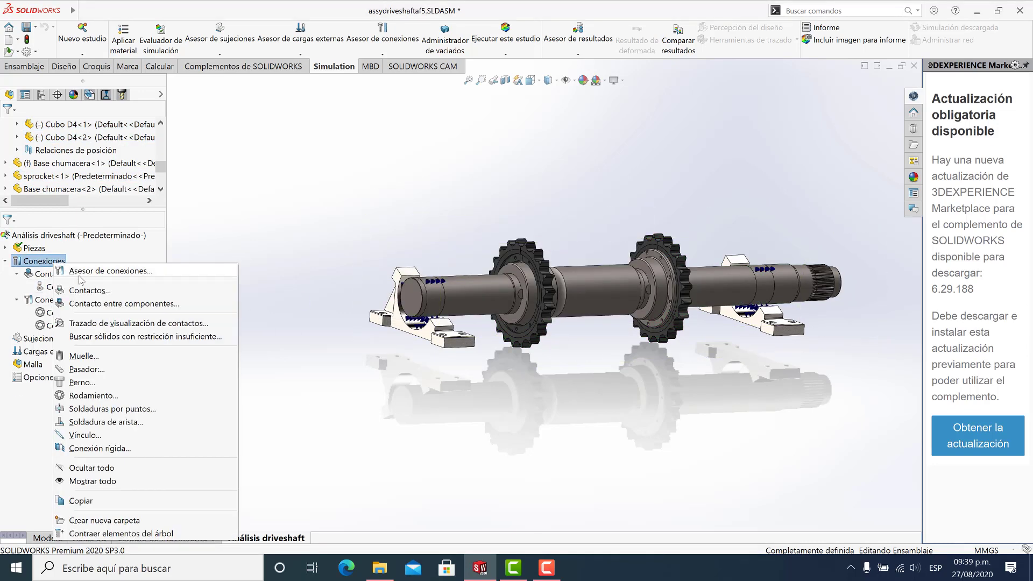
click(86, 304)
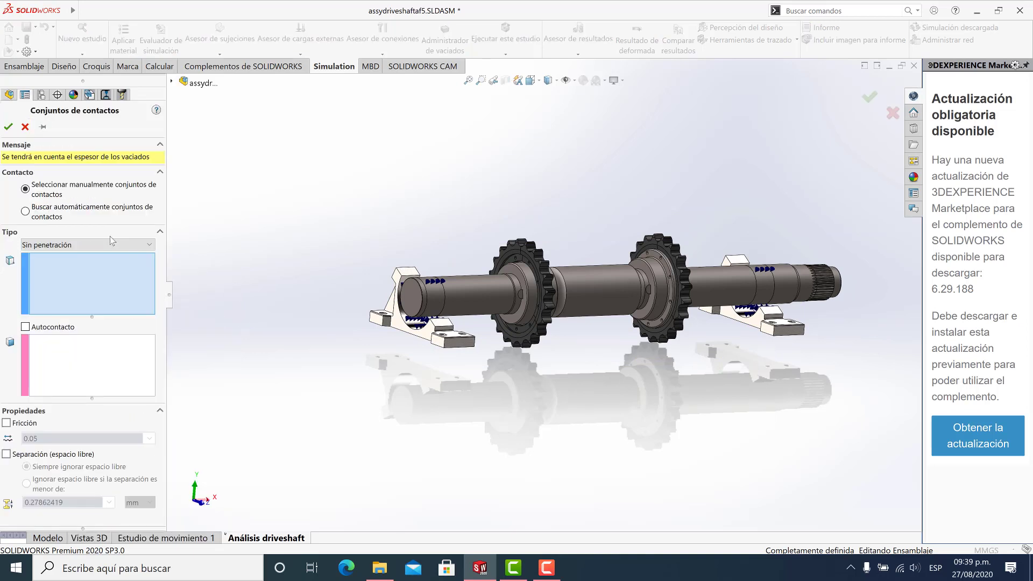
click(47, 216)
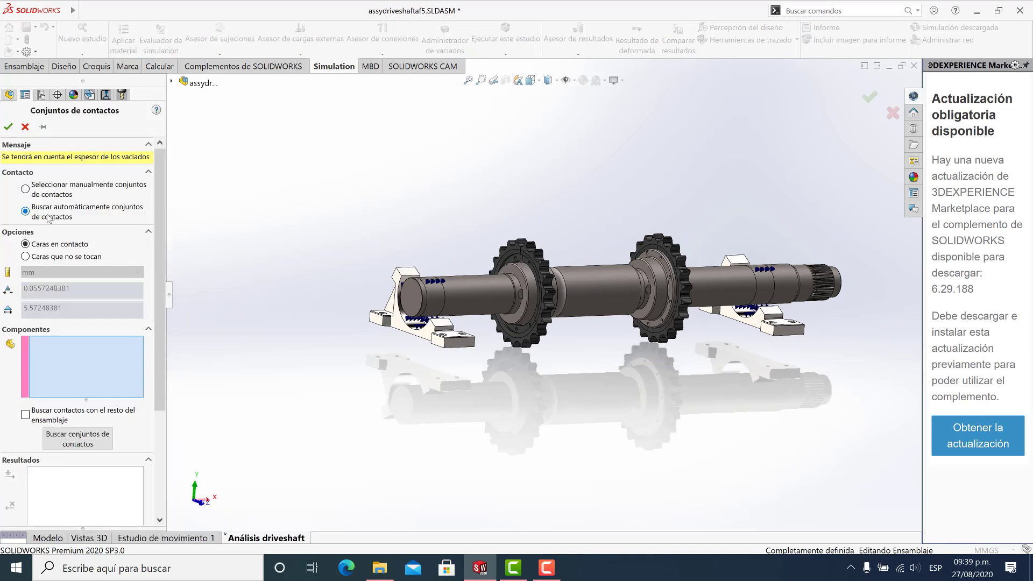
click(37, 258)
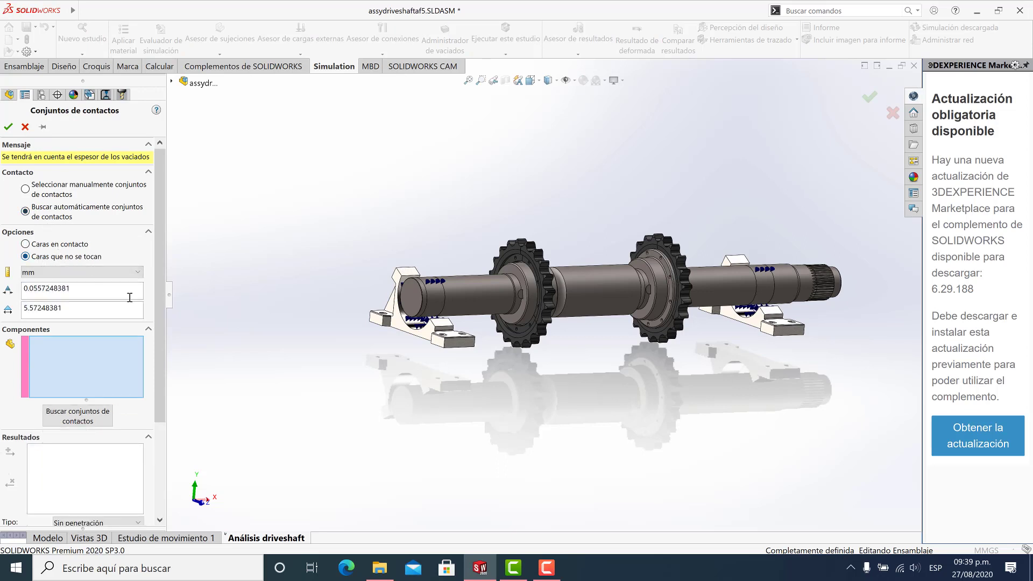
scroll(602, 343, down, 3)
middle_drag(601, 343, 491, 255)
drag(491, 255, 644, 345)
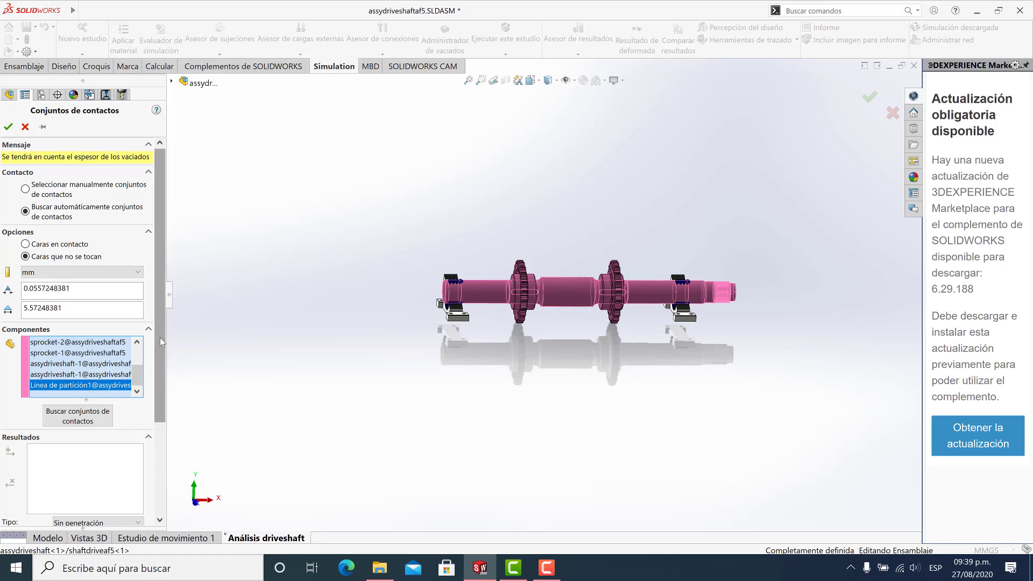
drag(159, 338, 156, 388)
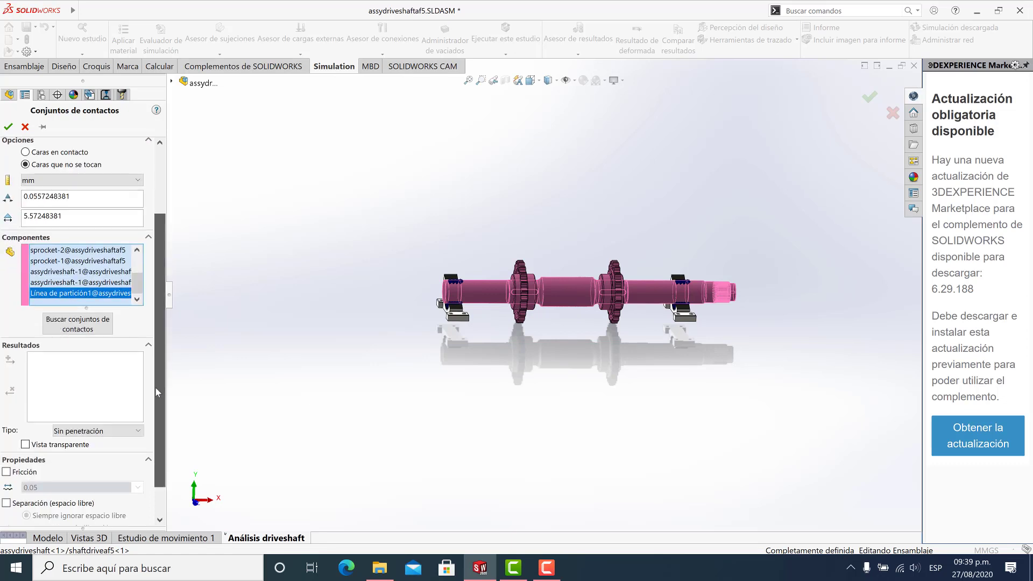
click(94, 330)
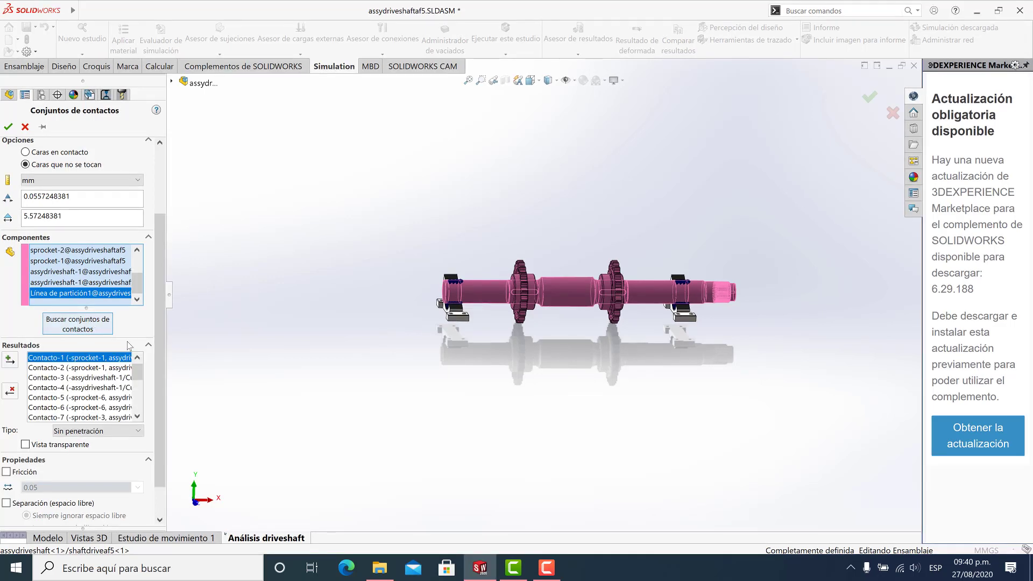
Step: Check several of the found contacts on the model, then set the type of all of them, Contacto-1 to Contacto-20, to Unión rígida
scroll(159, 328, down, 2)
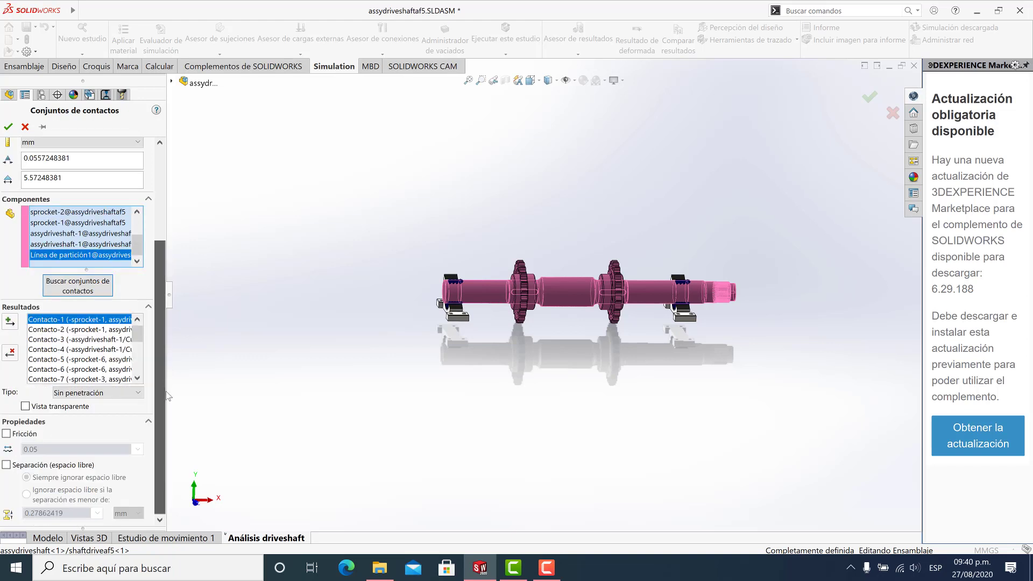
click(93, 331)
click(88, 340)
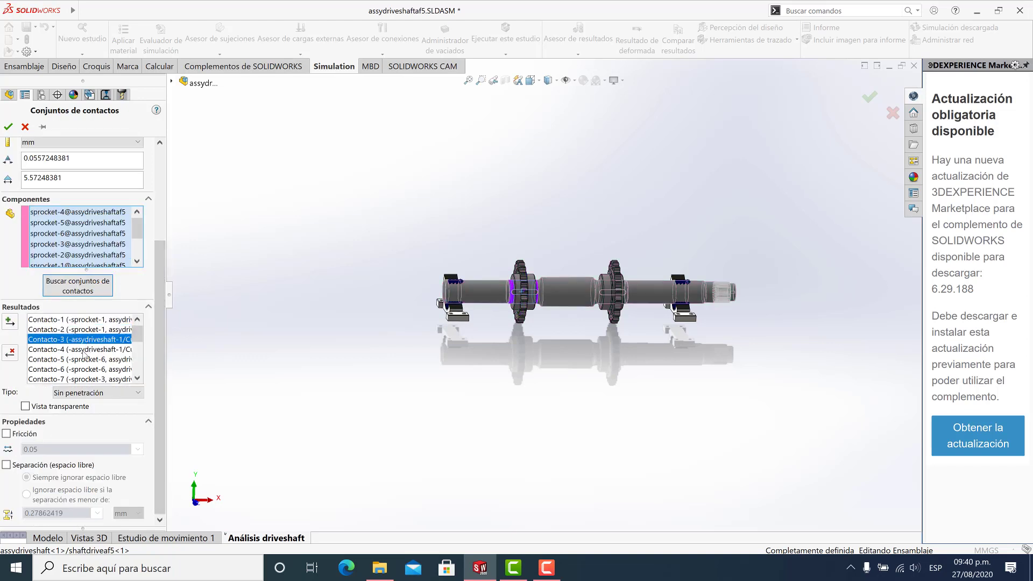
click(83, 351)
click(84, 359)
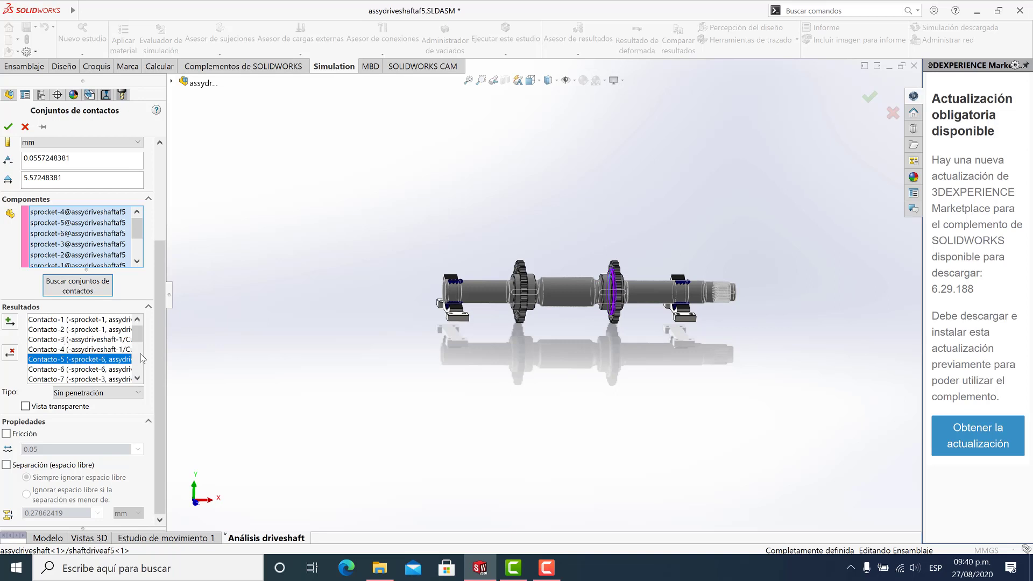
click(98, 323)
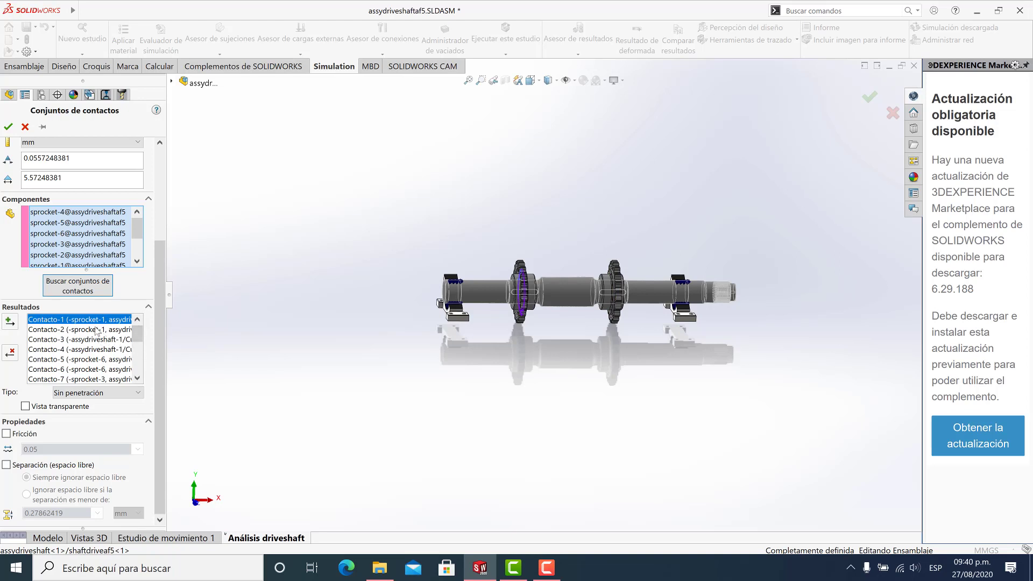
drag(138, 334, 138, 367)
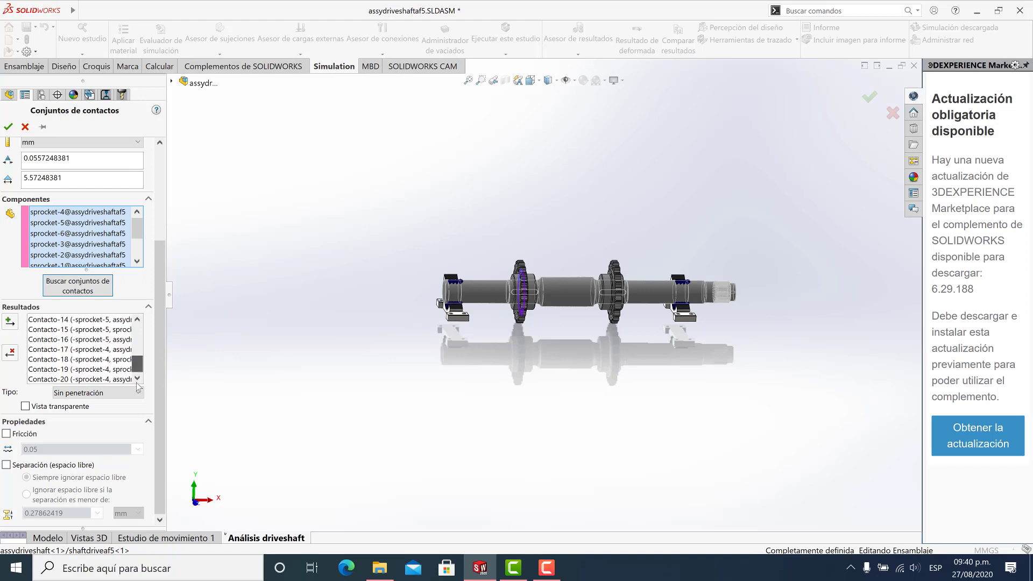
shift+click(109, 380)
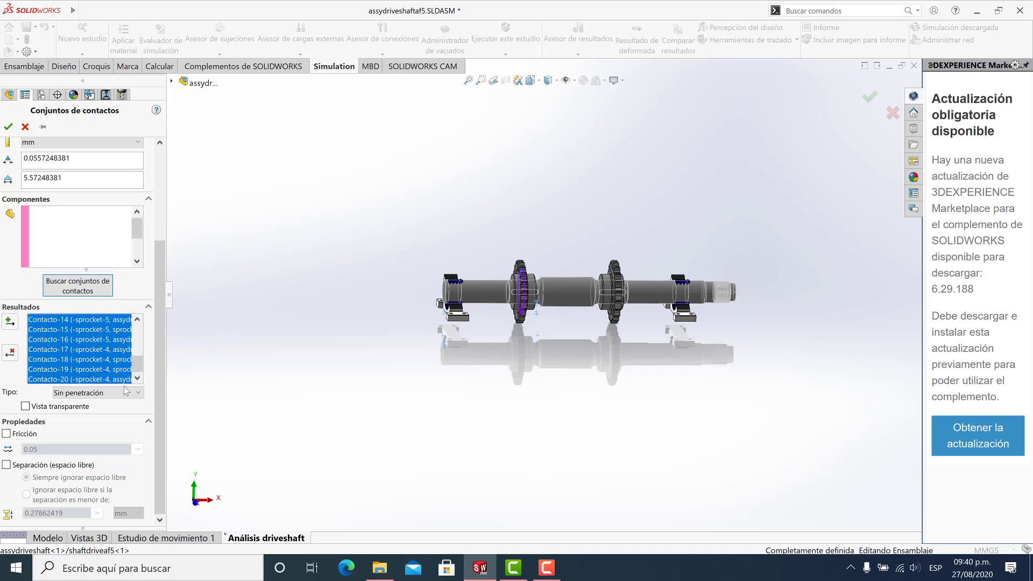
click(124, 395)
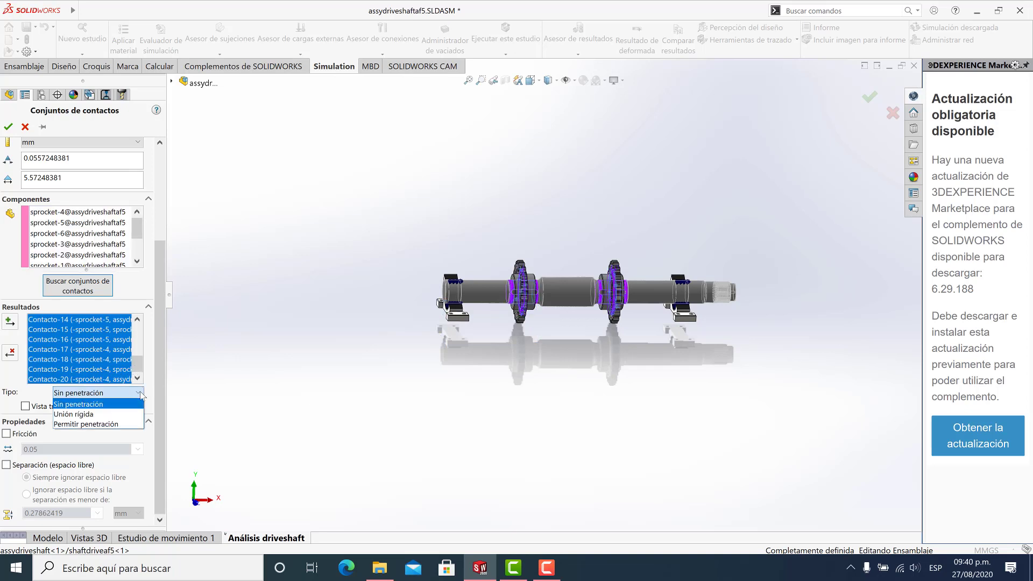
click(74, 415)
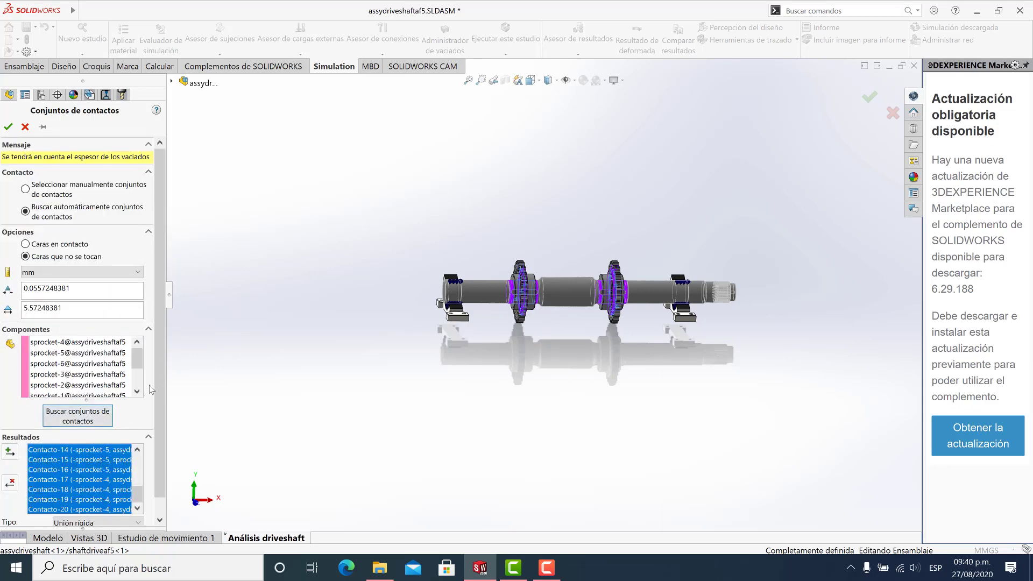
Step: Create the selected rigid contact sets in the study and finish the Conjuntos de contactos definition
scroll(156, 380, down, 1)
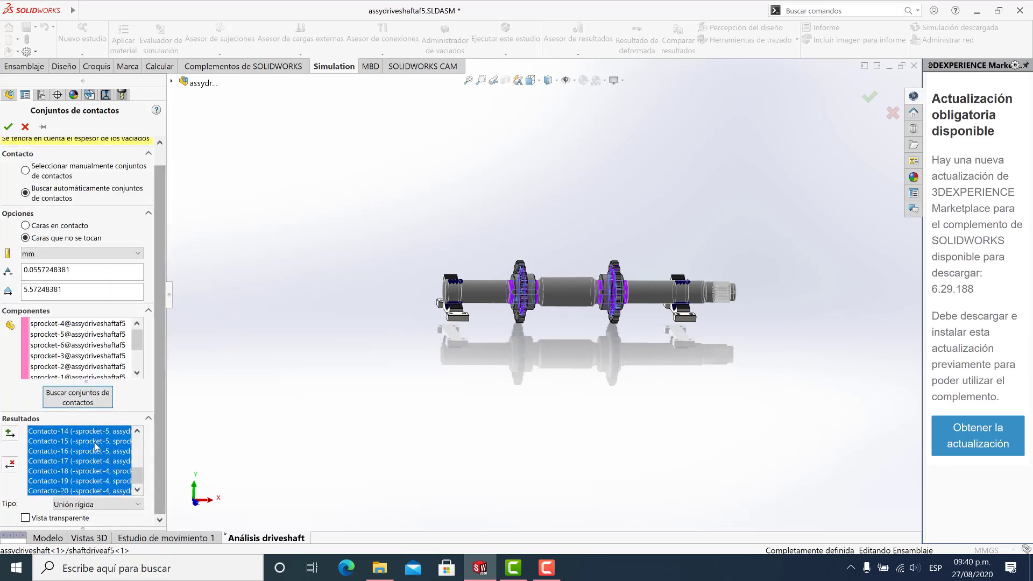
click(9, 436)
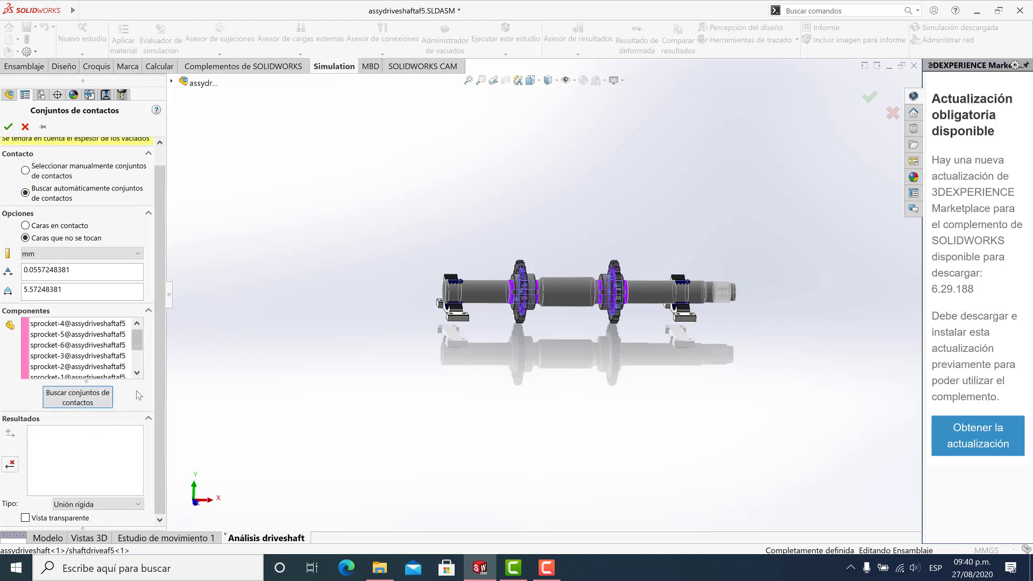
click(8, 127)
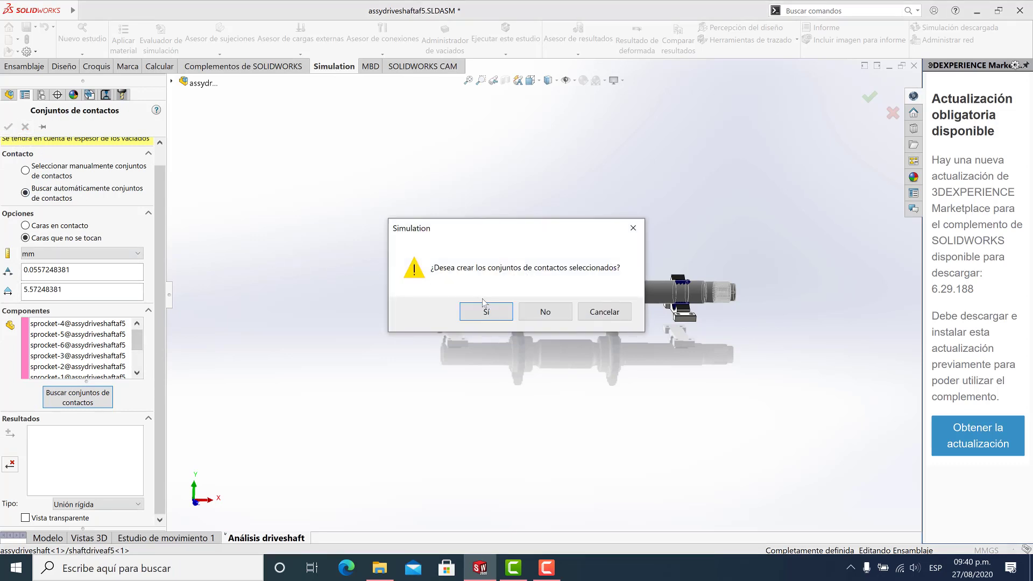
click(479, 320)
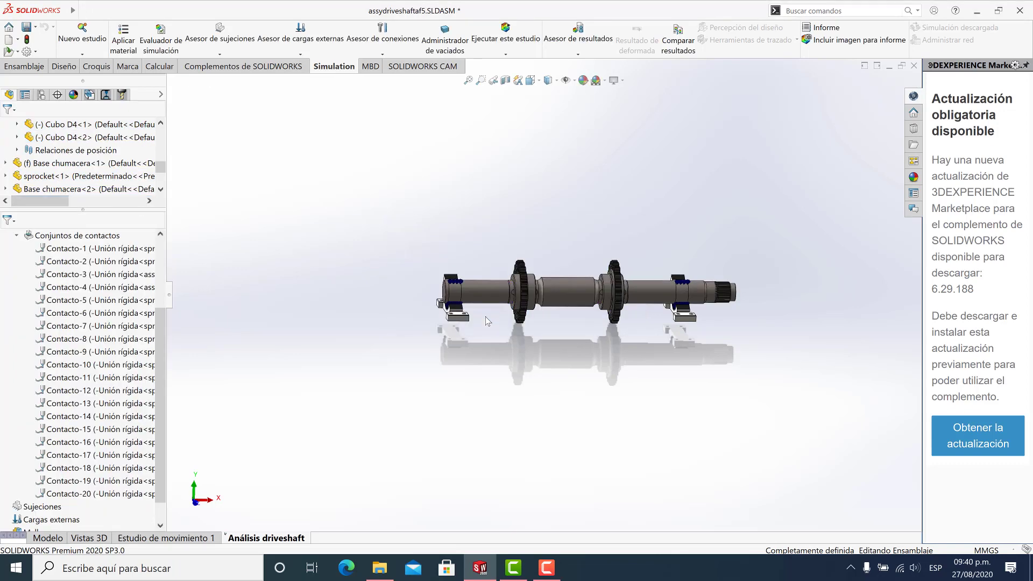
Step: Examine which components several of the sets in Conjuntos de contactos join, then collapse that folder in the study tree
click(75, 261)
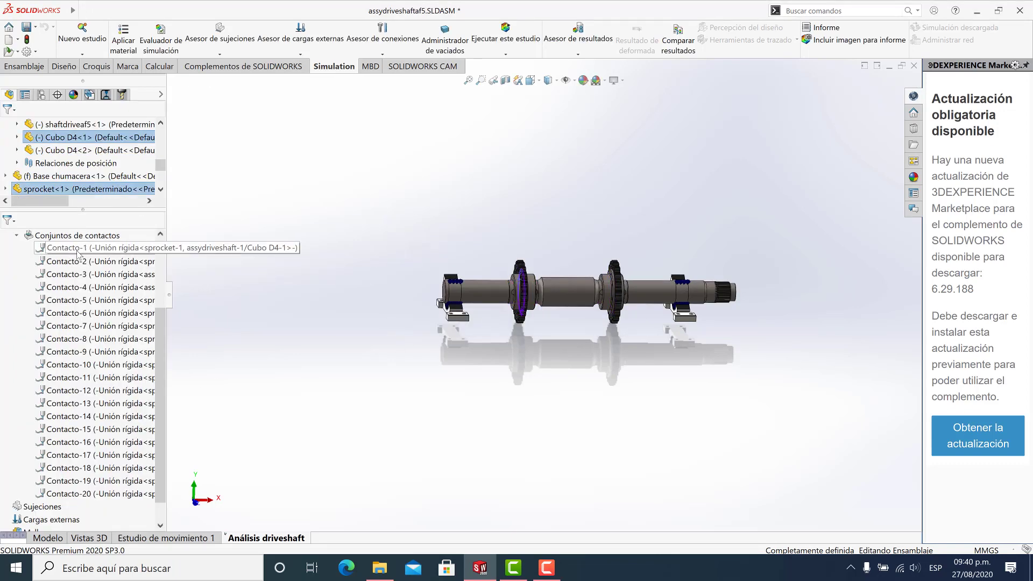
click(80, 273)
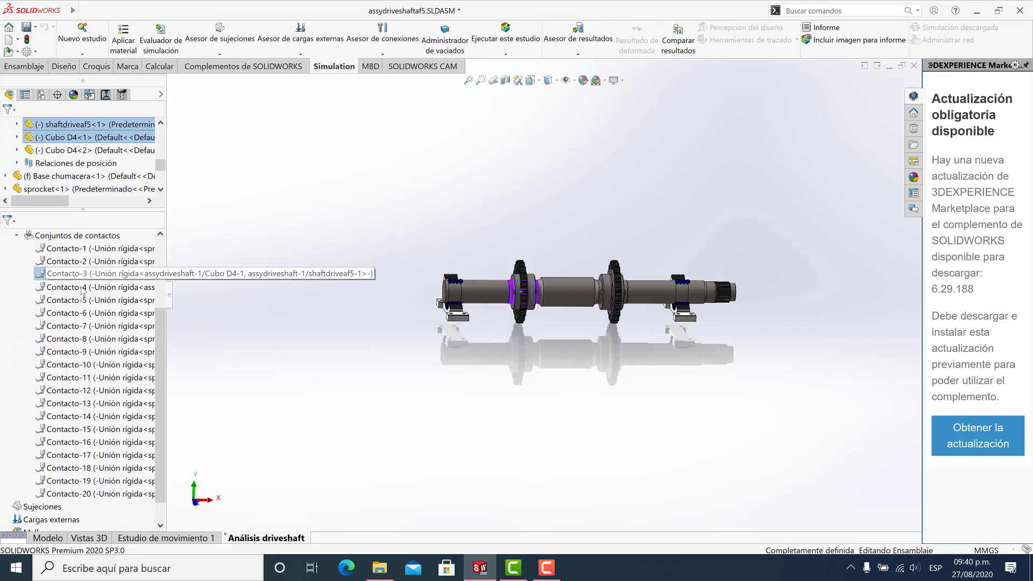
click(83, 287)
click(88, 313)
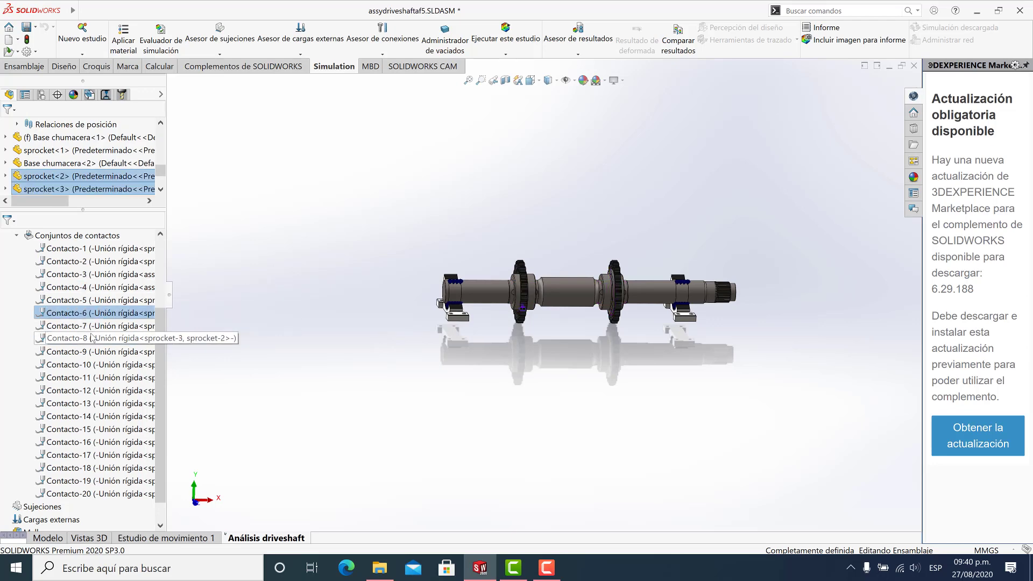
click(92, 339)
click(17, 235)
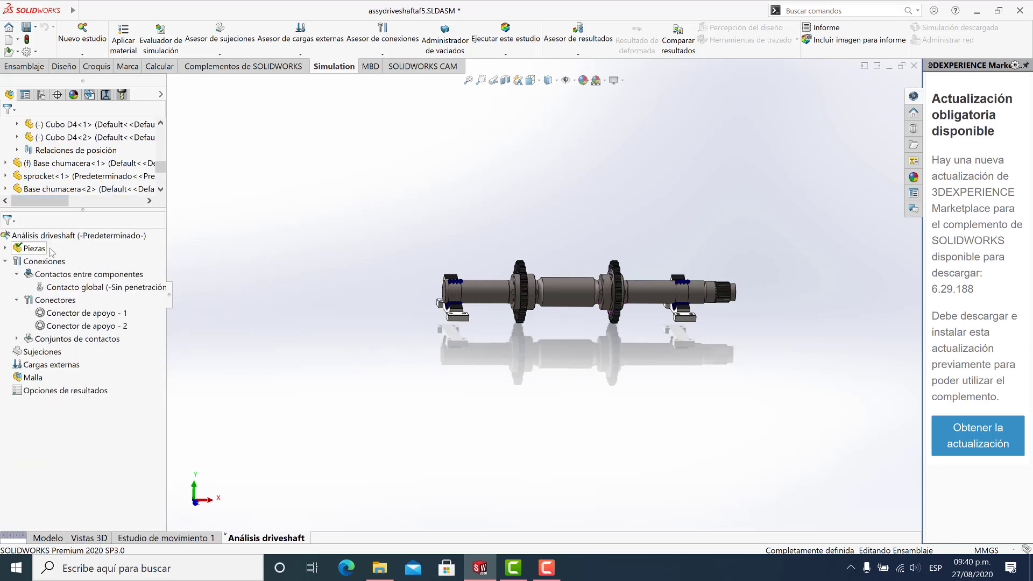
Step: Examine the end face of the first hub, Cubo D4, and how it seats on the drive shaft
scroll(522, 277, down, 10)
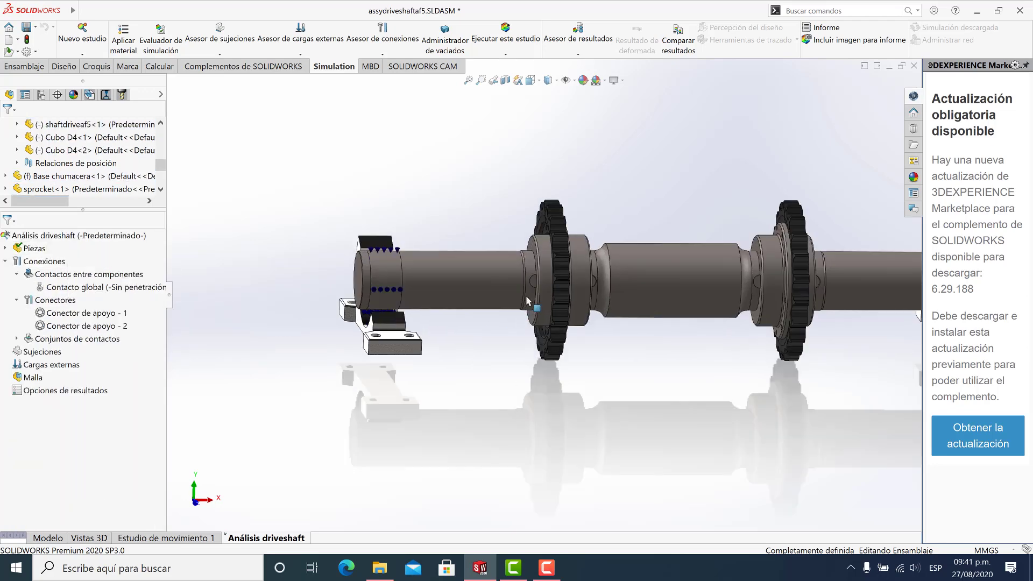
middle_drag(568, 282, 549, 249)
click(549, 249)
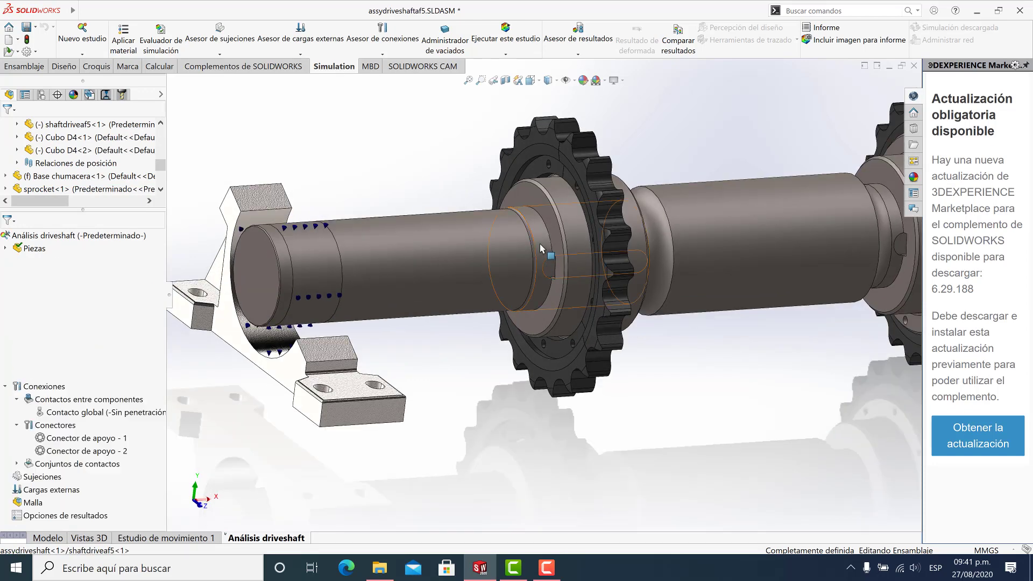
click(545, 252)
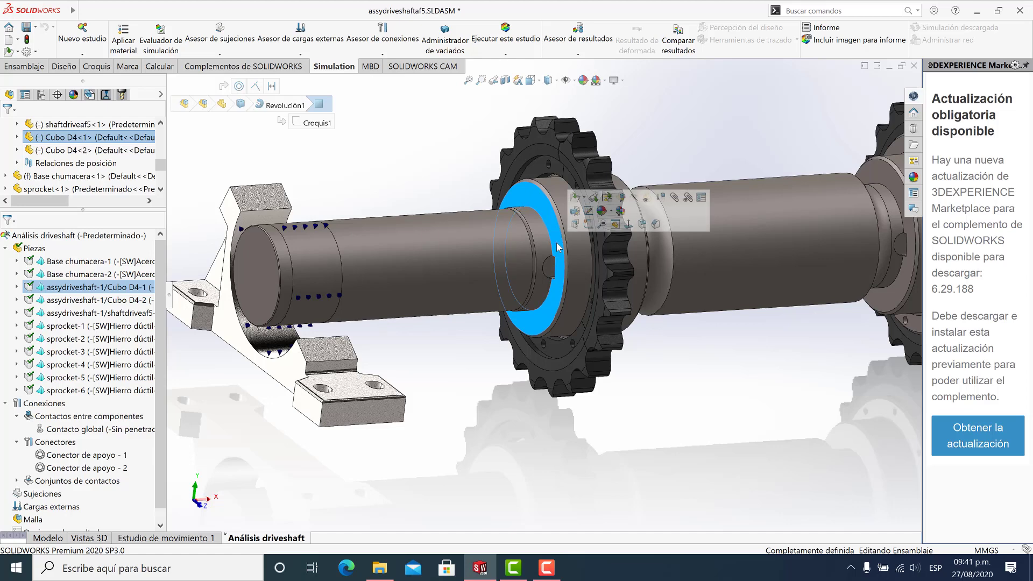
mouse_move(555, 257)
middle_down()
mouse_move(563, 276)
mouse_move(551, 264)
middle_up()
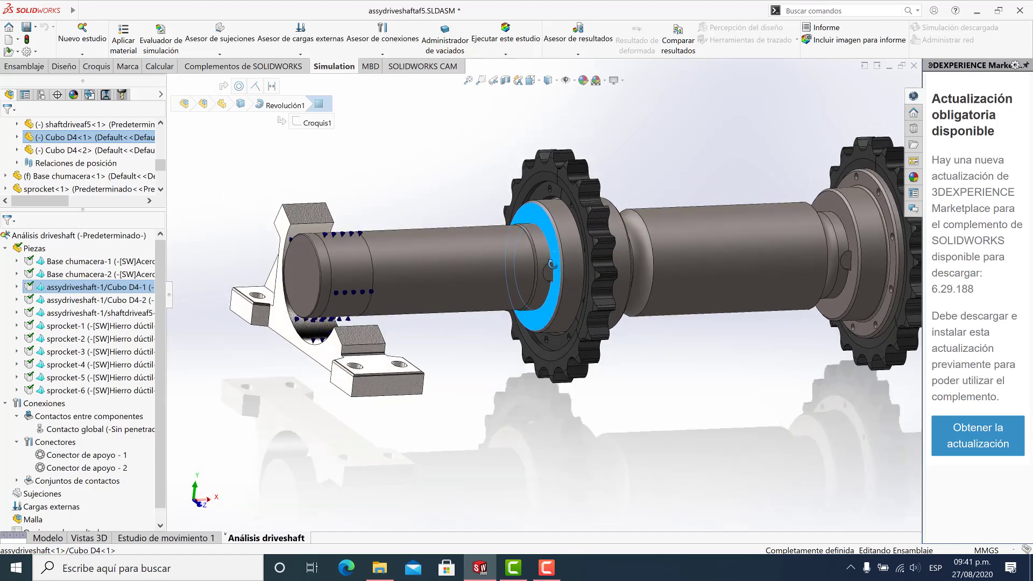
scroll(580, 312, up, 5)
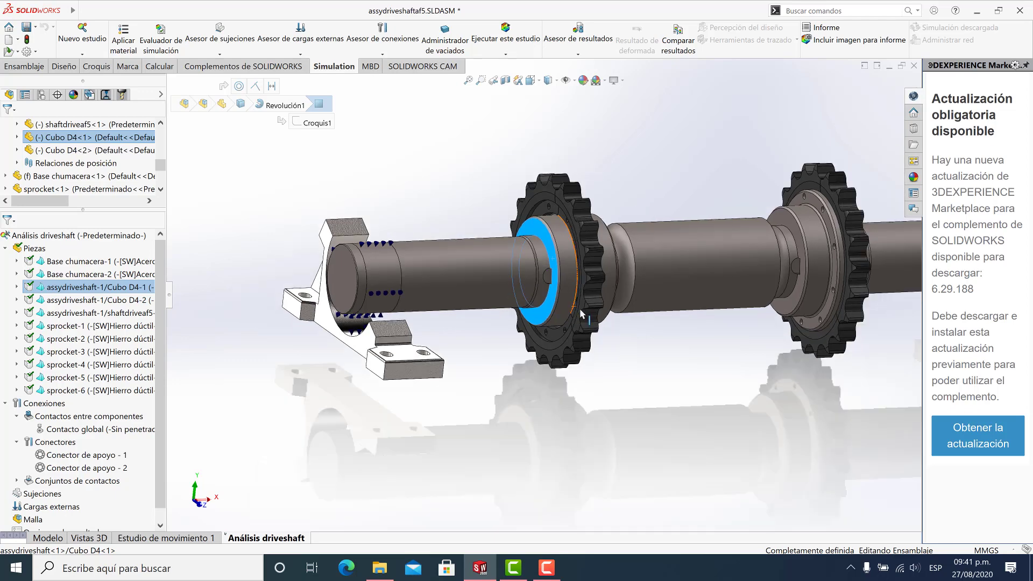
middle_drag(641, 324, 619, 323)
click(619, 323)
scroll(534, 300, down, 8)
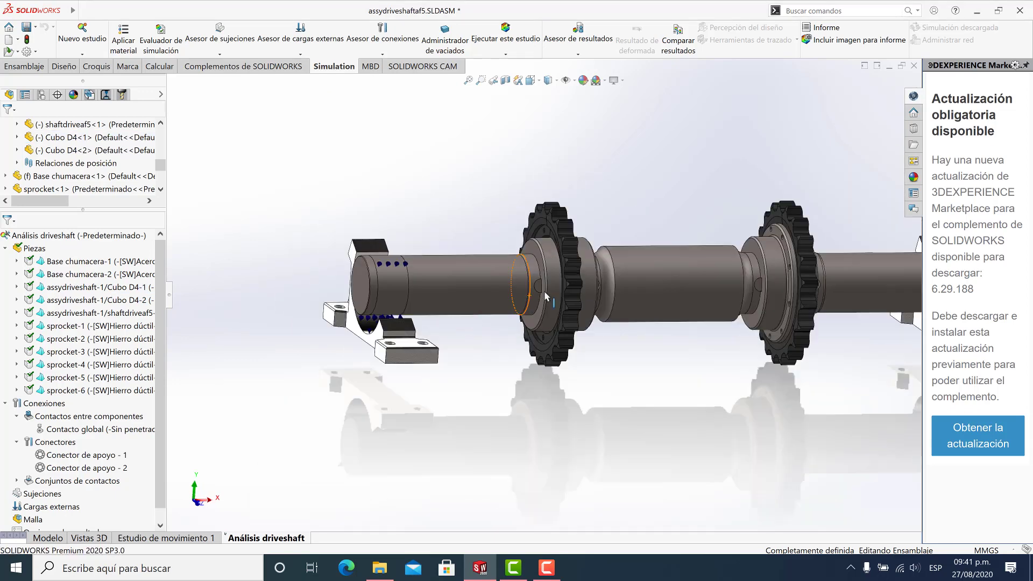
Step: Check the adjoining sprocket, hub and shaft faces around the first hub by selecting each of them on the model
mouse_move(560, 286)
middle_down()
mouse_move(589, 292)
mouse_move(567, 301)
middle_up()
scroll(556, 304, up, 5)
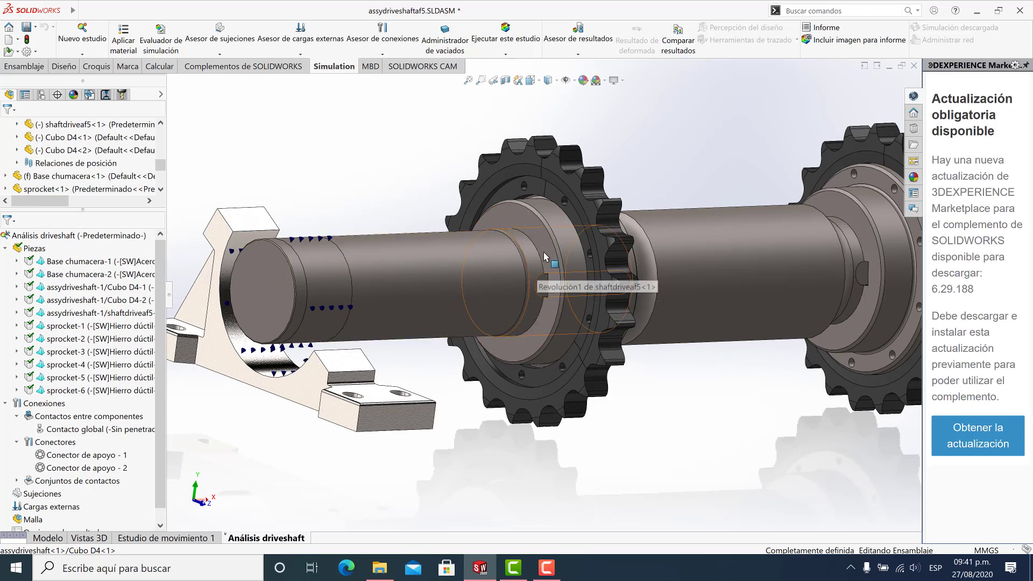
scroll(566, 218, down, 3)
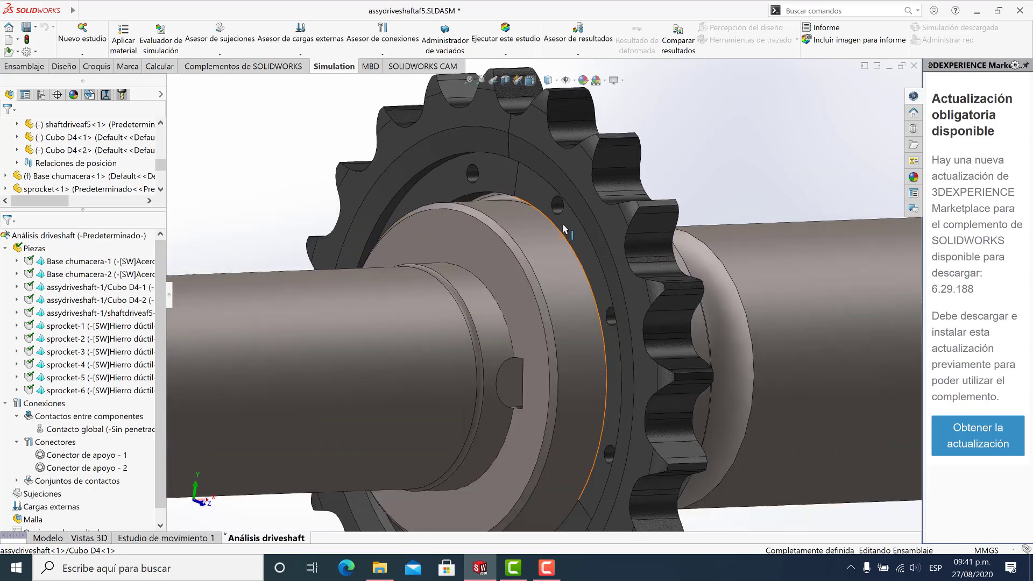
click(506, 180)
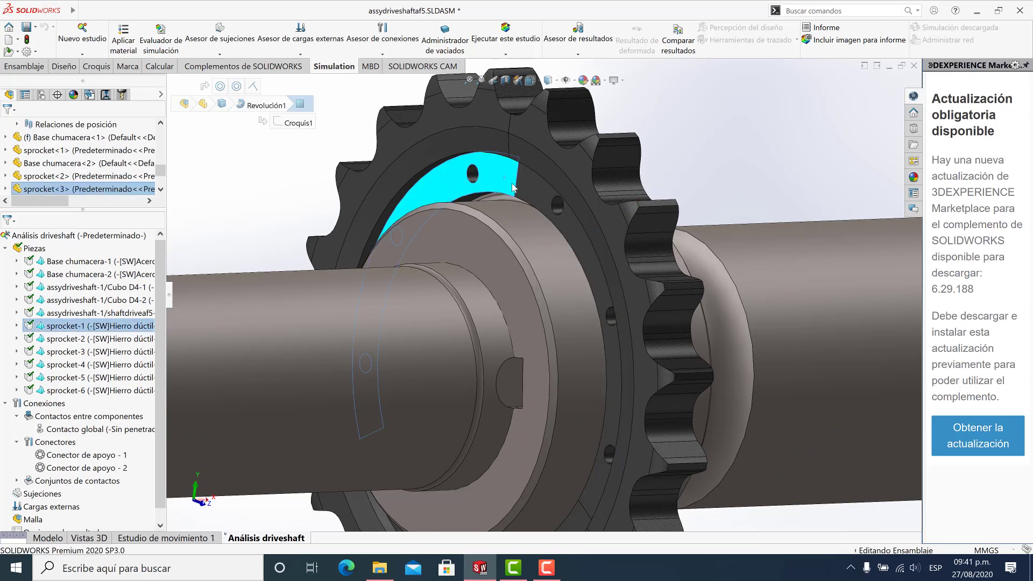
scroll(484, 266, up, 2)
click(560, 300)
scroll(560, 299, up, 3)
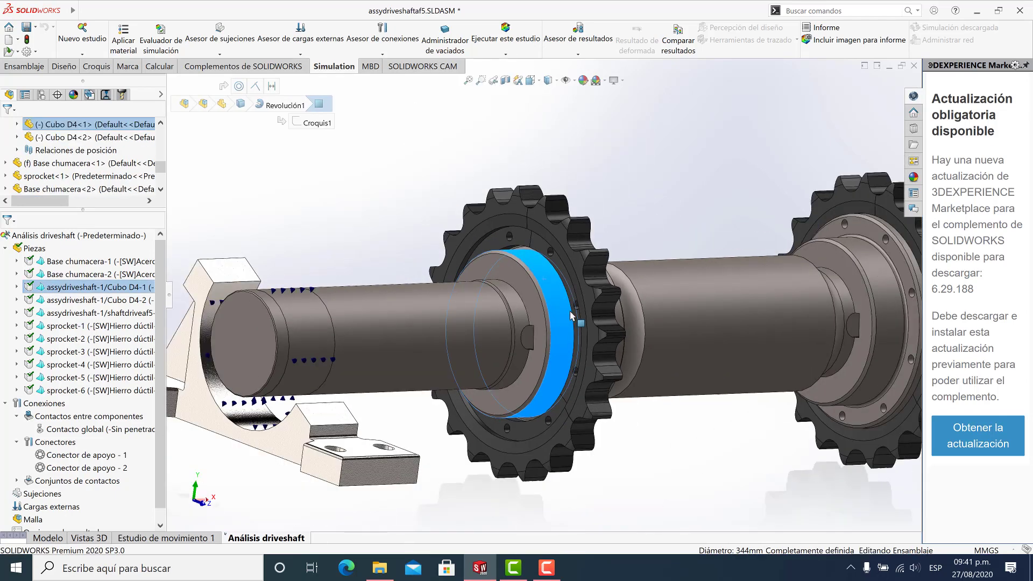
click(450, 335)
scroll(602, 336, up, 1)
scroll(601, 336, up, 4)
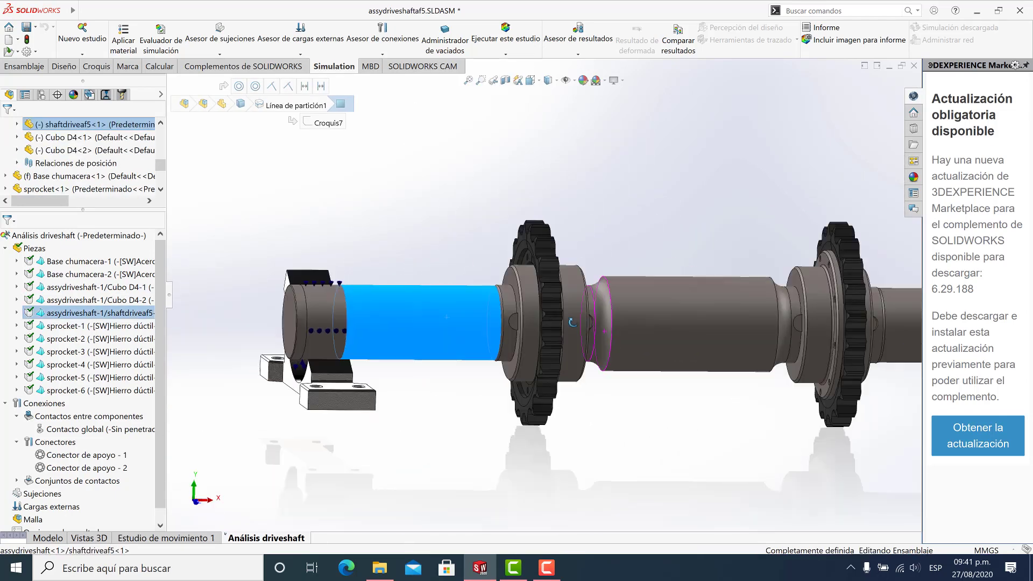
Step: Collapse the Piezas folder in the study tree and clear the selection, with the whole assembly in view
click(6, 248)
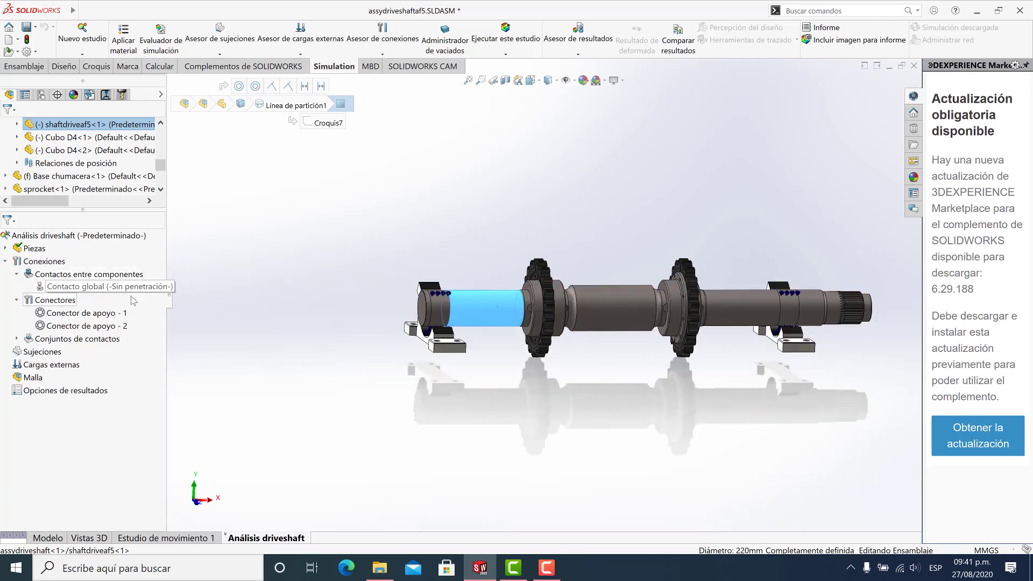
click(50, 340)
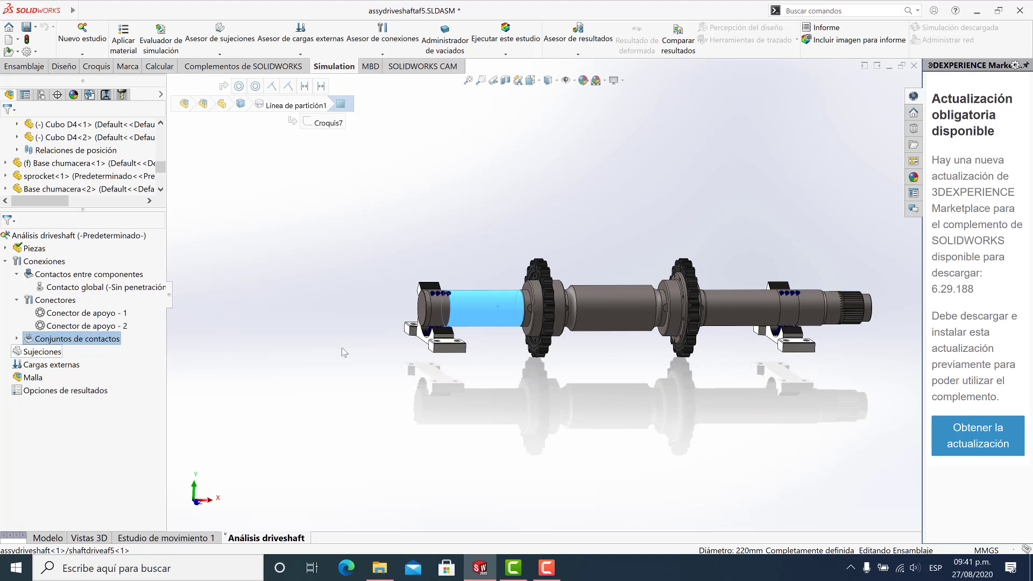
click(579, 375)
scroll(613, 341, down, 2)
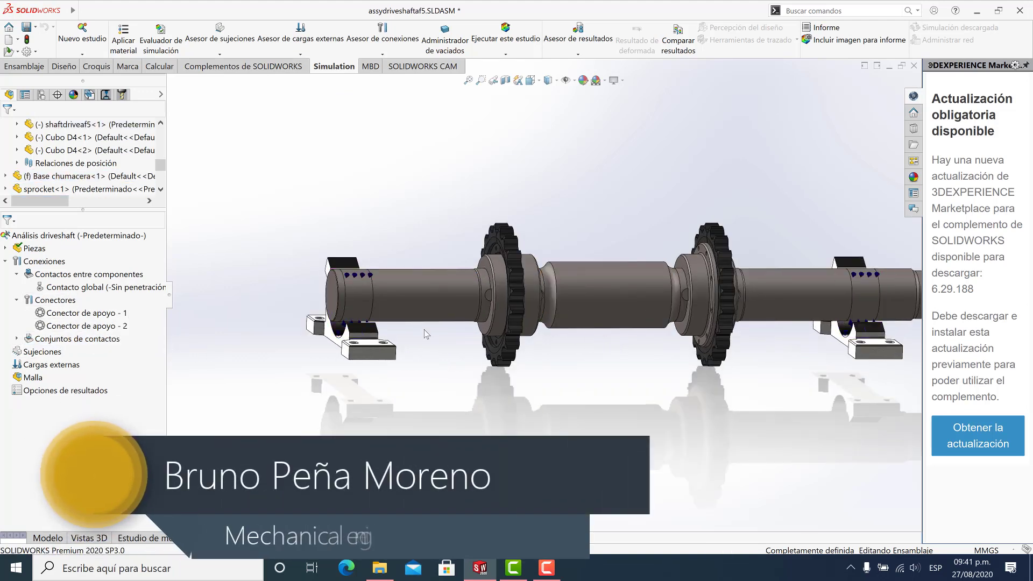
key(z)
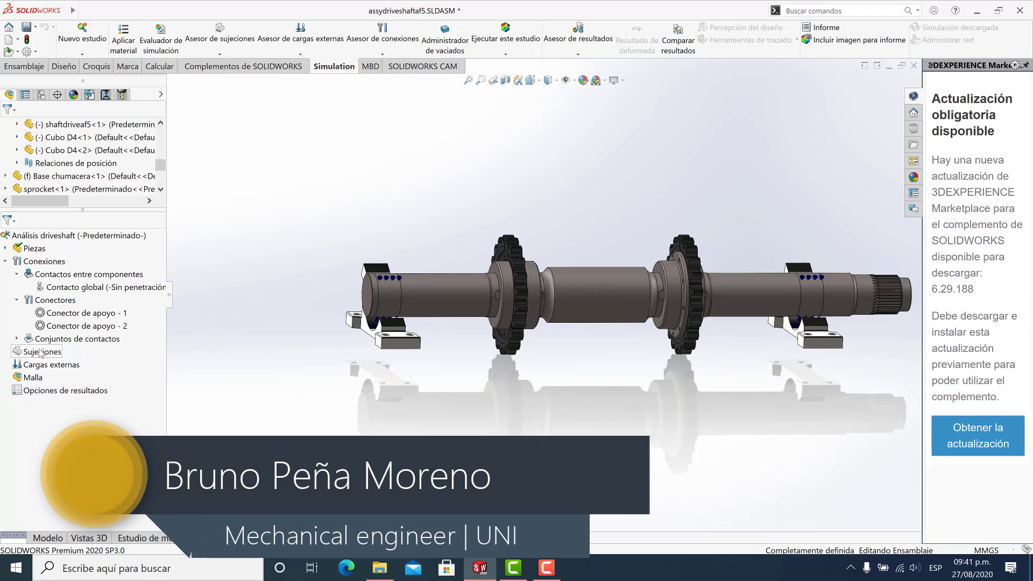
Step: Start a Geometría fija fixture and select the underside face of the first bearing base, Base chumacera-1
click(219, 54)
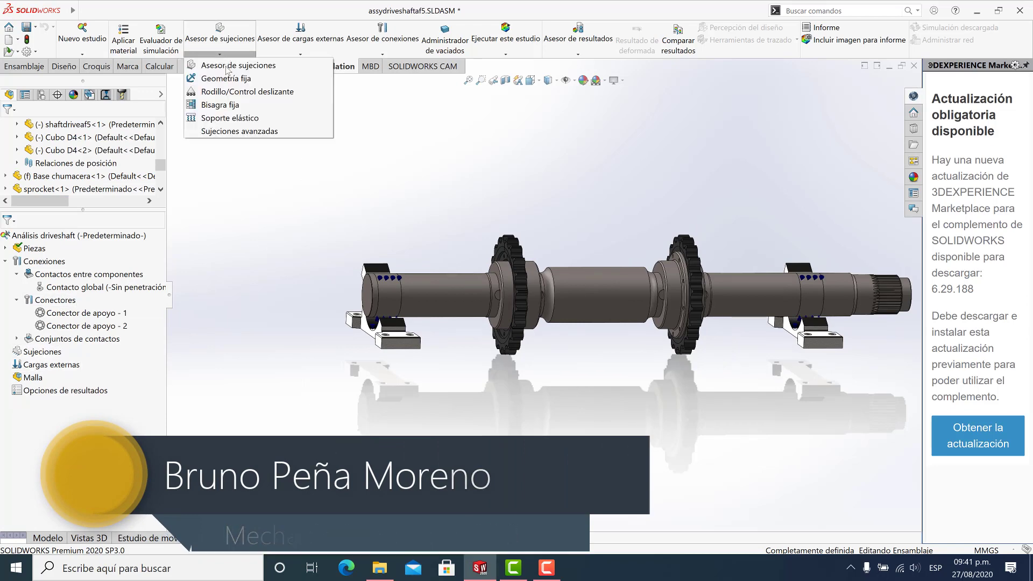
click(218, 79)
click(399, 337)
scroll(399, 338, down, 6)
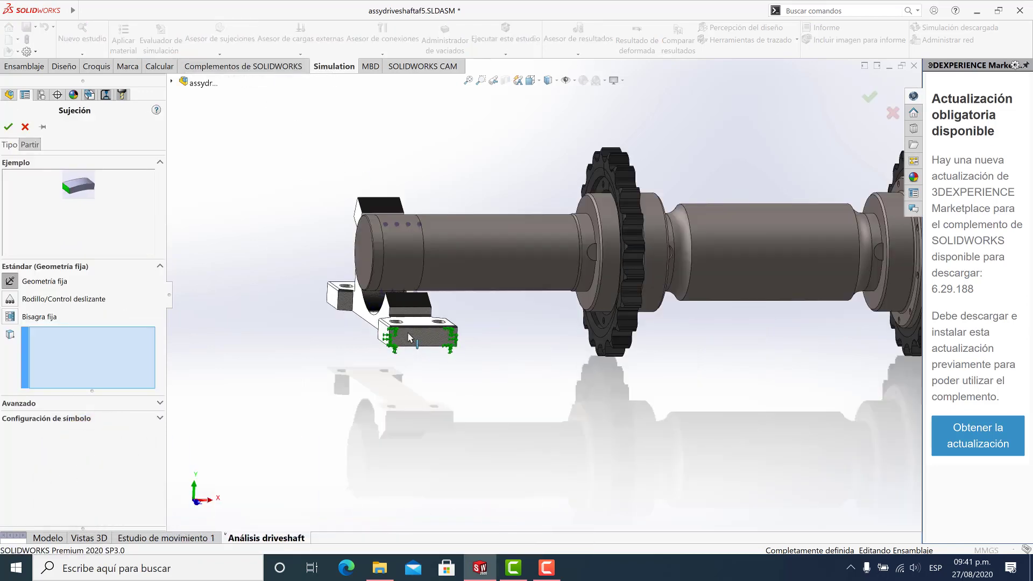
middle_drag(409, 344, 440, 230)
click(404, 387)
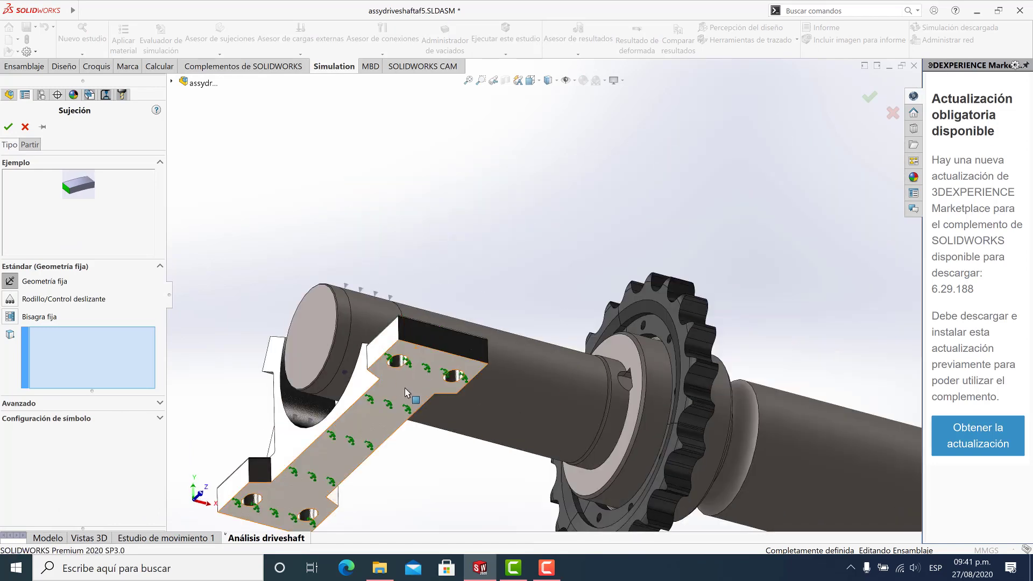
scroll(409, 385, up, 3)
click(438, 375)
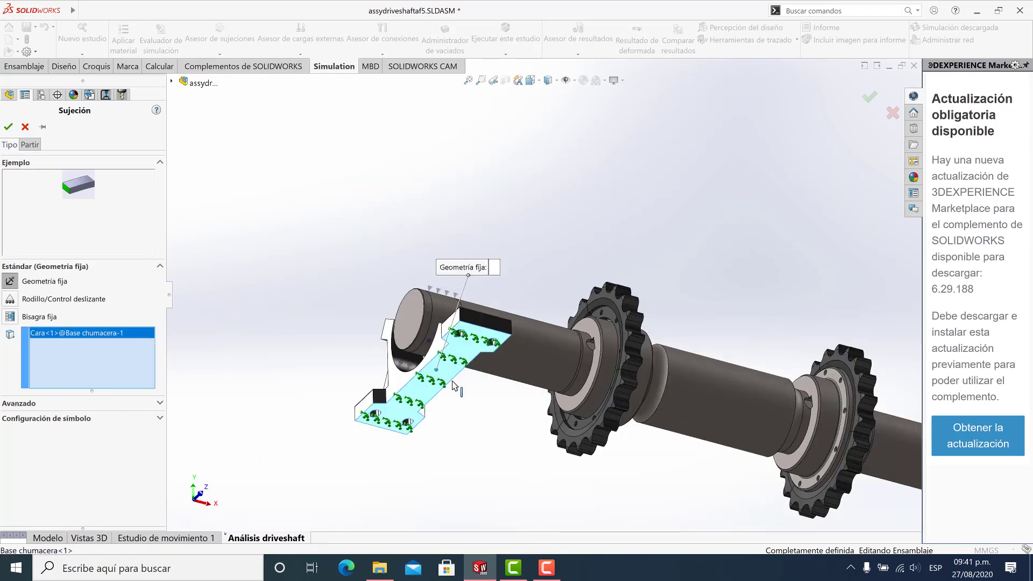
Step: Add the underside face of the second bearing base to the Geometría fija fixture
scroll(447, 377, up, 3)
ctrl+middle_drag(848, 528, 573, 359)
scroll(532, 308, down, 3)
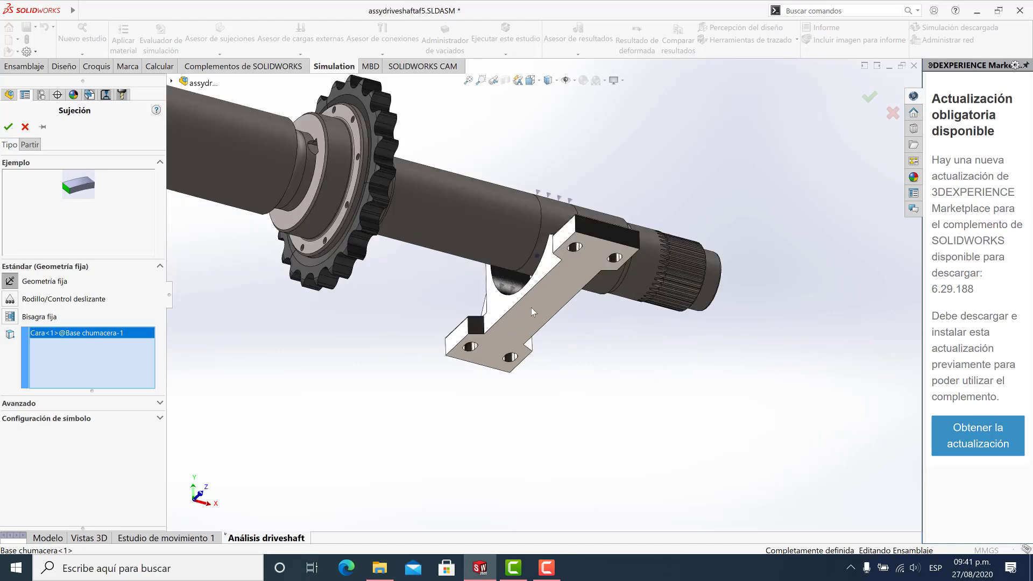
Step: Add the underside face of the second bearing base to the fixed-geometry fixture and accept it
click(532, 307)
scroll(424, 313, up, 4)
middle_drag(354, 293, 255, 320)
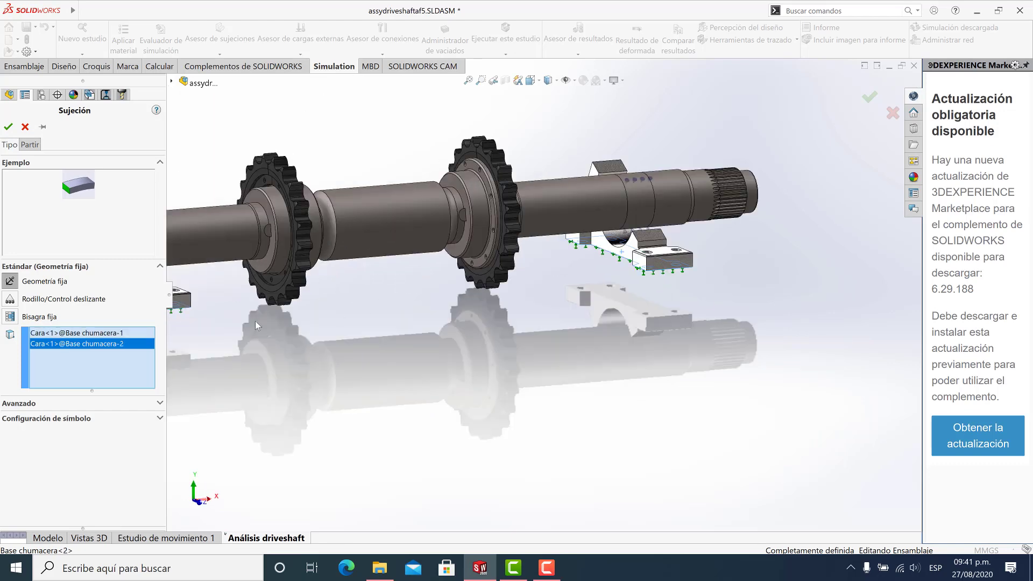
click(8, 127)
scroll(444, 319, up, 3)
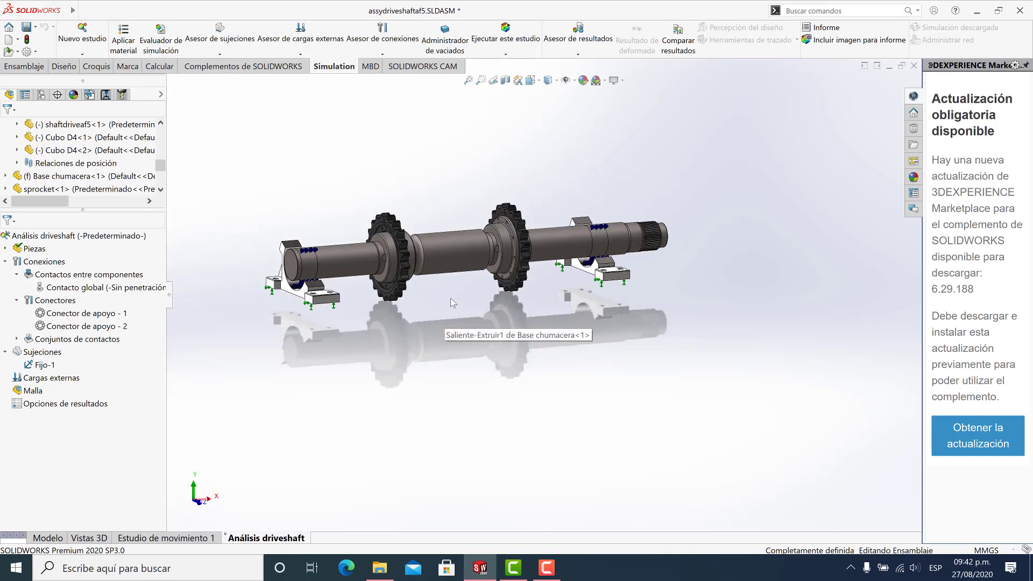
Step: Review the fixed bases, the second bearing connector and the contact sets on the shaft assembly
middle_drag(450, 296, 307, 284)
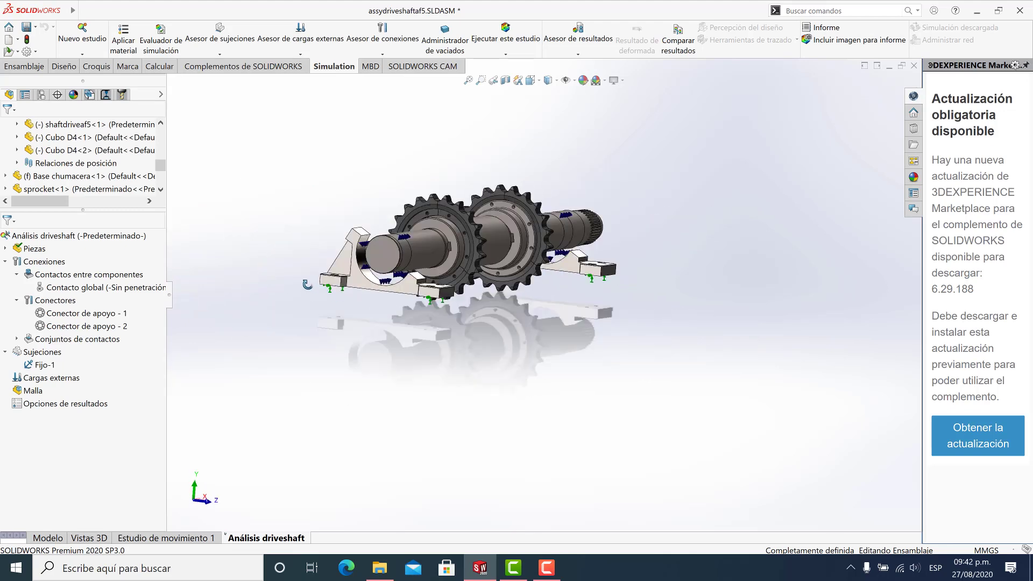
key(ctrl+1)
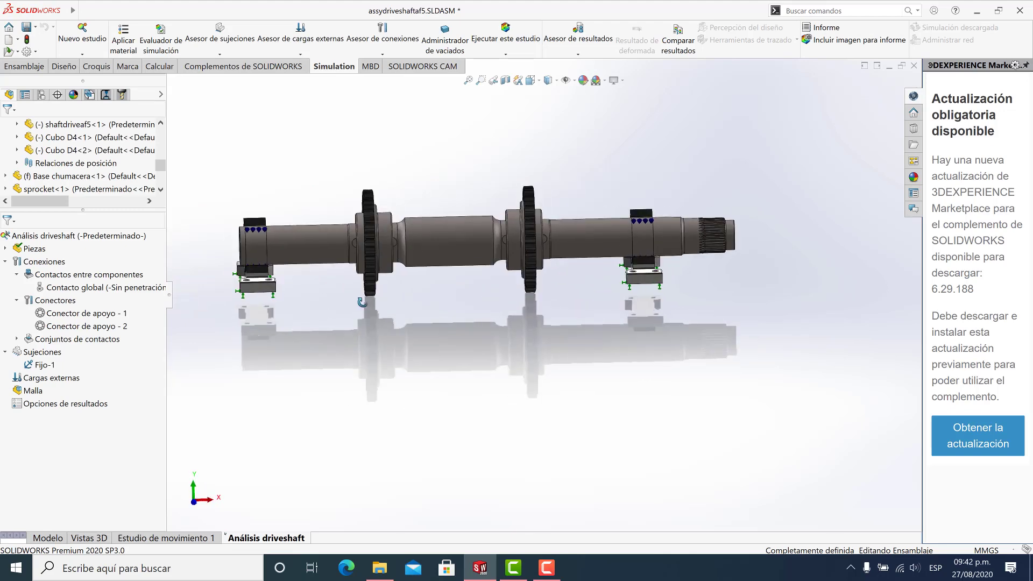
middle_drag(361, 302, 344, 311)
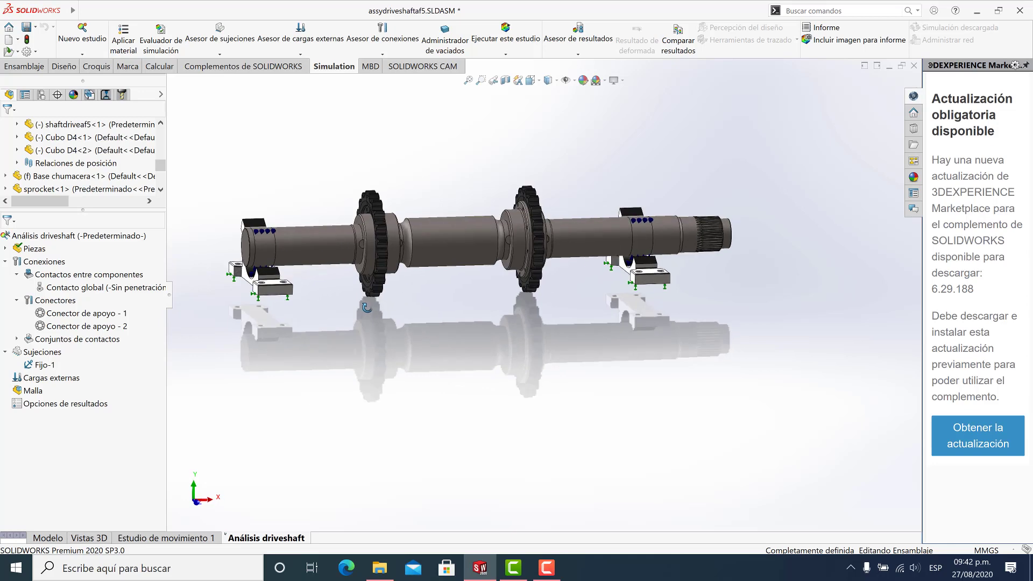
click(92, 325)
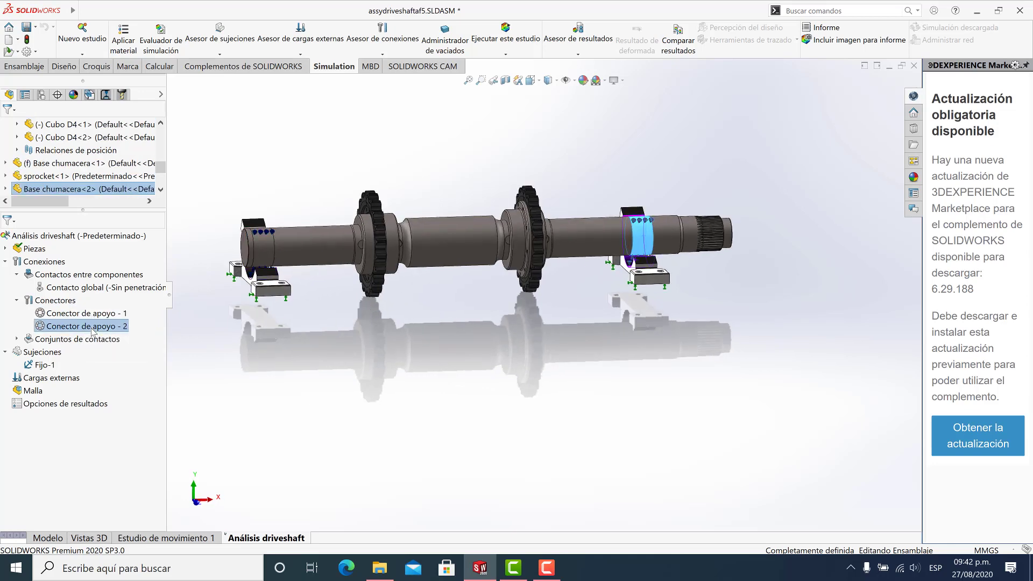
click(68, 340)
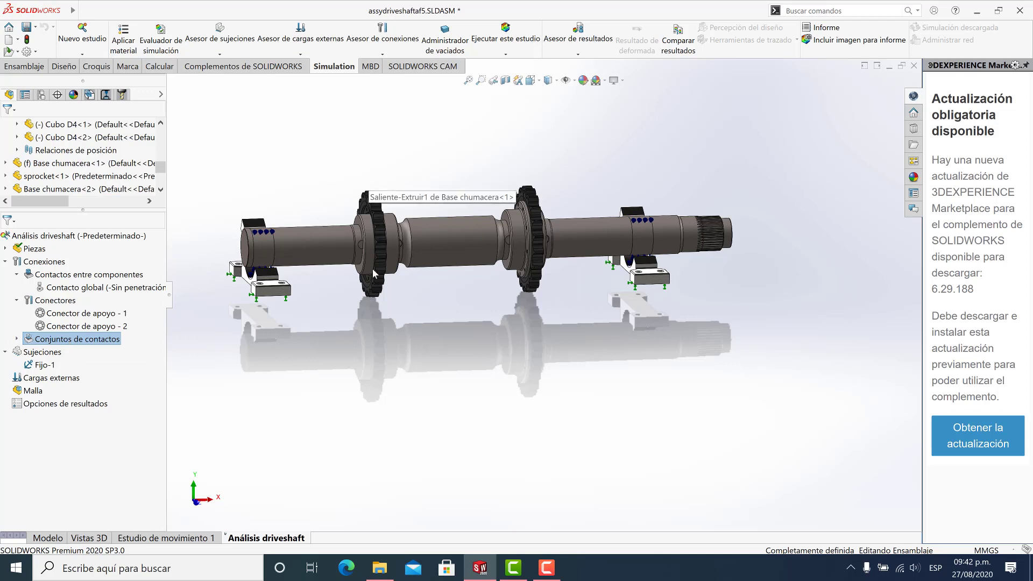
click(572, 331)
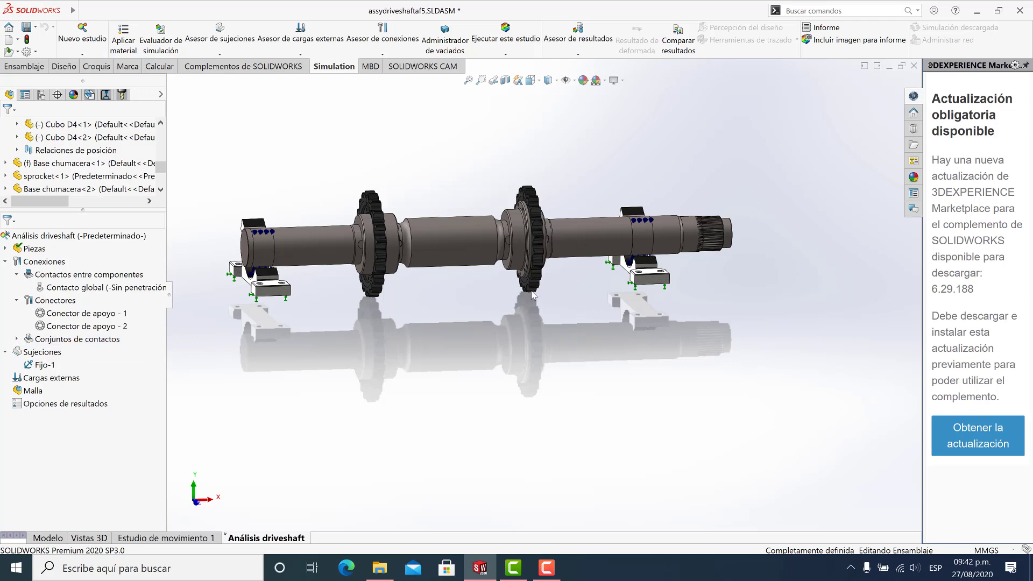
scroll(529, 302, up, 2)
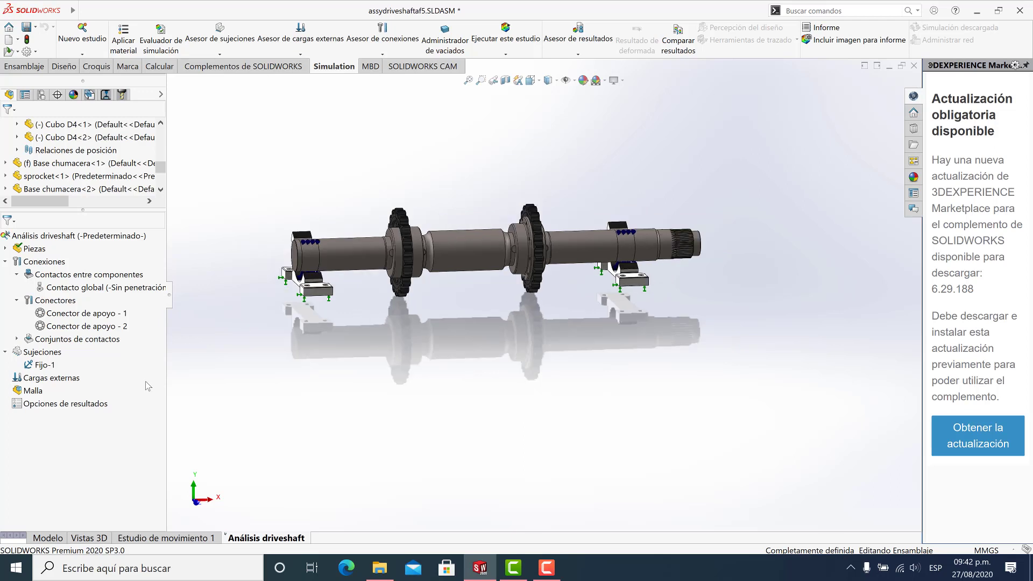
Step: Start a torque load and apply it to the cylindrical shaft face beside the splines
click(300, 57)
click(280, 92)
scroll(660, 237, down, 3)
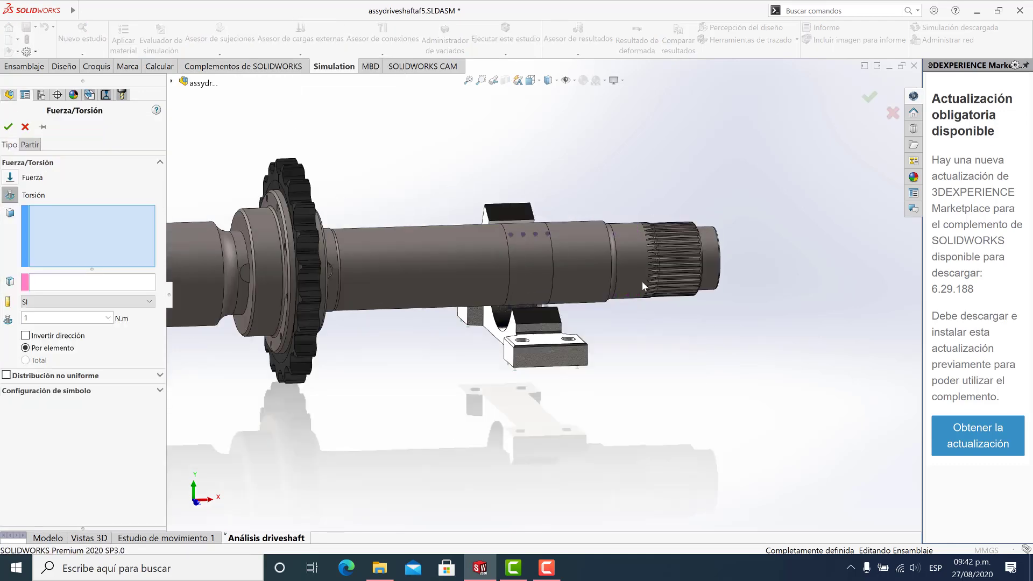
middle_drag(641, 282, 663, 242)
scroll(653, 293, down, 3)
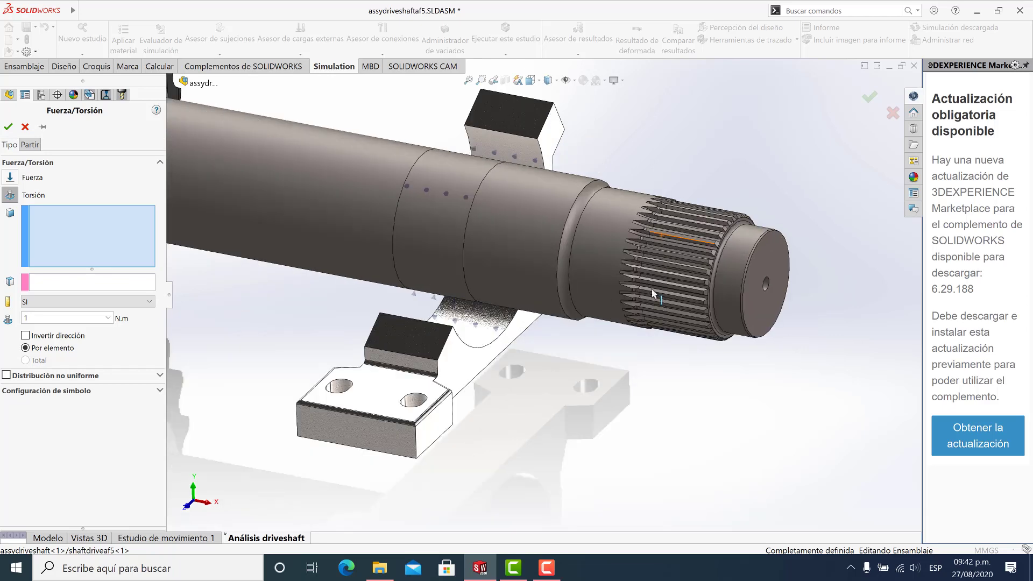
click(734, 291)
scroll(619, 269, down, 2)
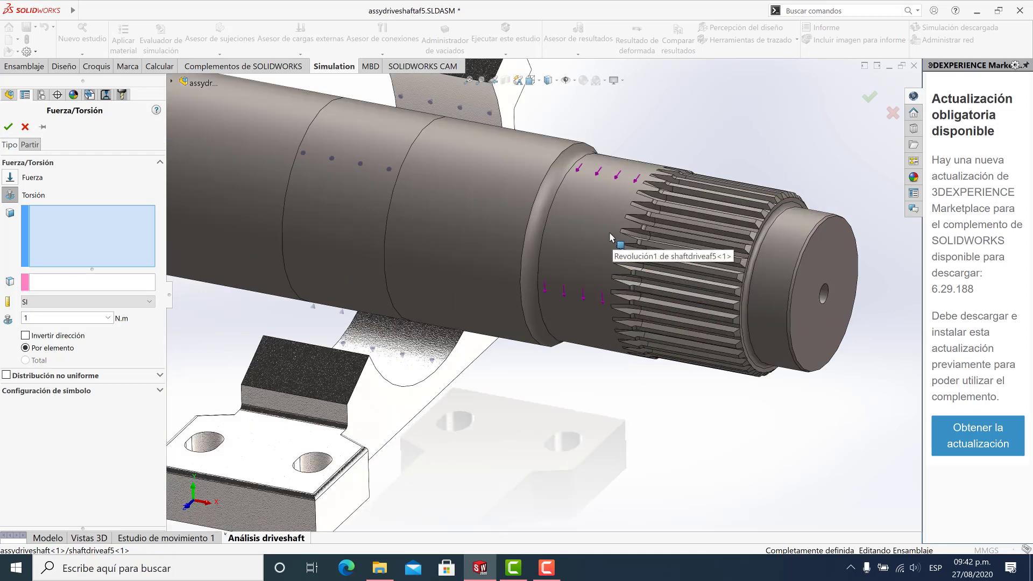
click(610, 234)
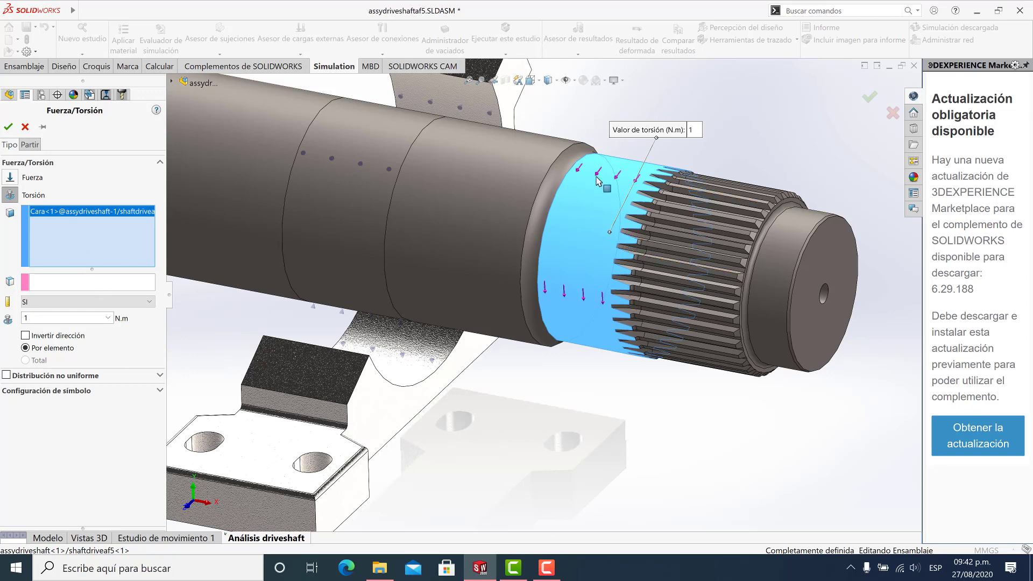
Step: Set the torque units to Metric (G) and use the same cylindrical shaft face as the torque's reference axis
scroll(616, 315, up, 2)
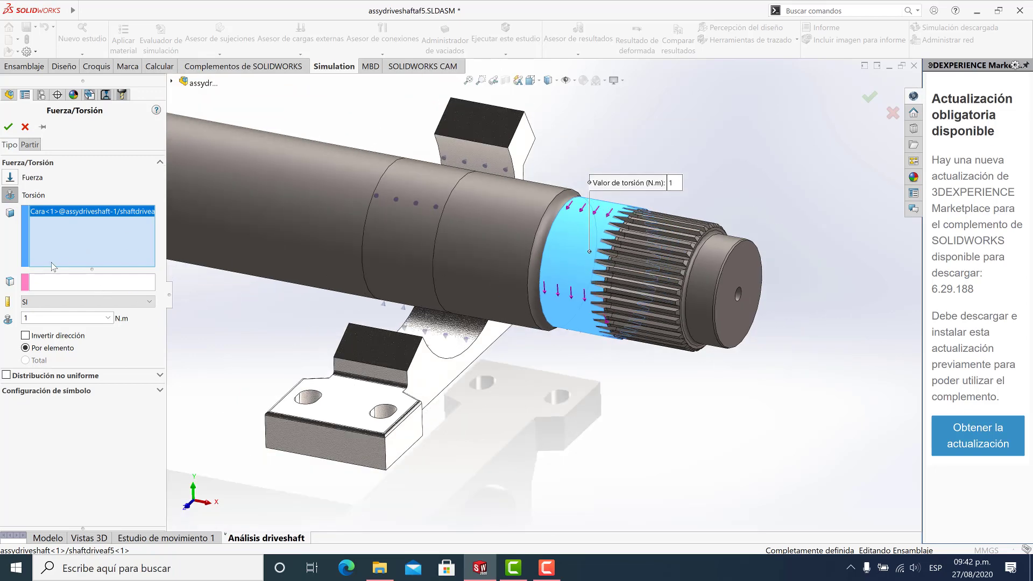
click(63, 302)
click(75, 327)
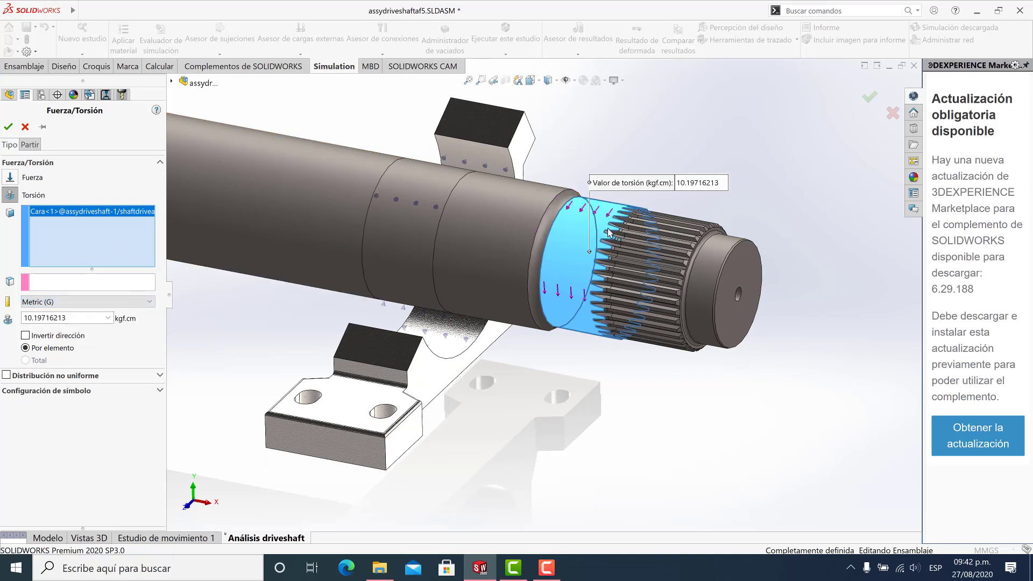
click(54, 285)
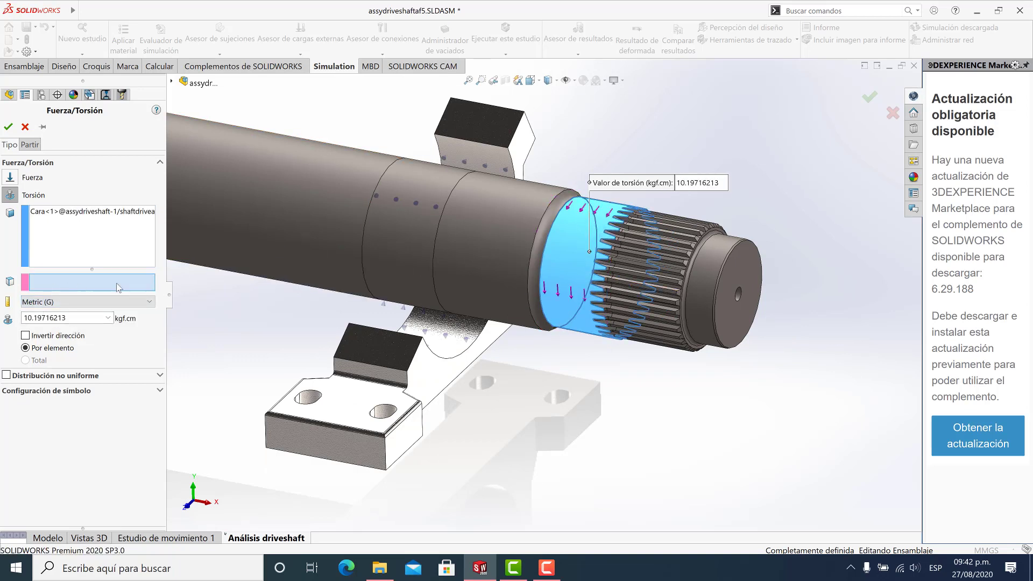
click(573, 266)
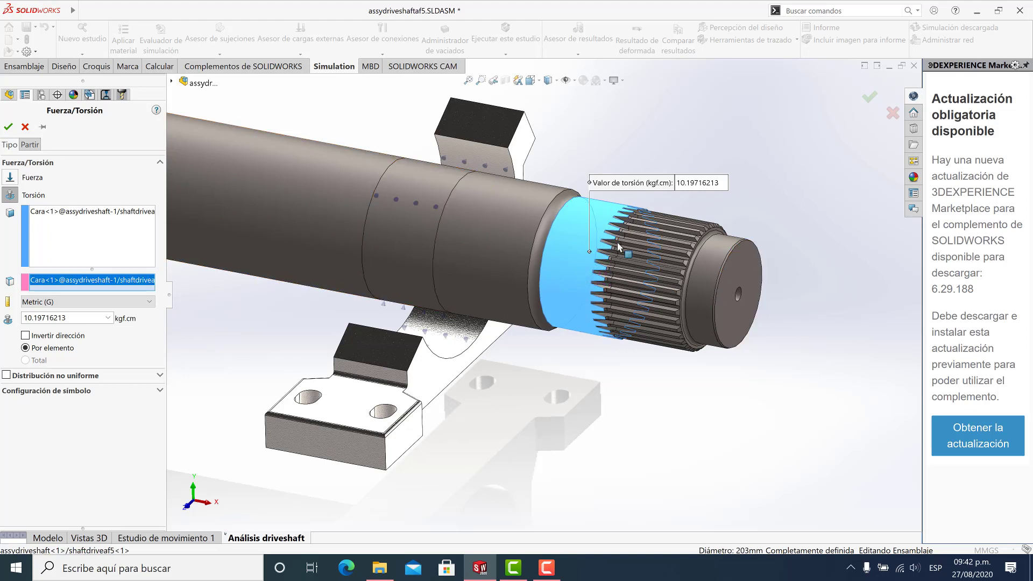
scroll(560, 278, up, 1)
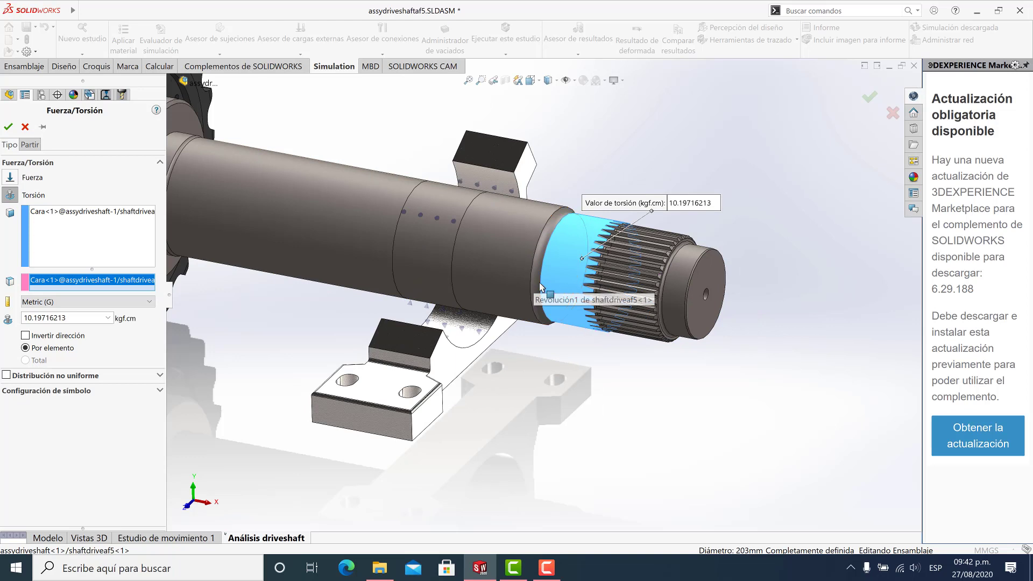
Step: Set the torque to 1006400 kgf.cm and accept the load
double_click(80, 318)
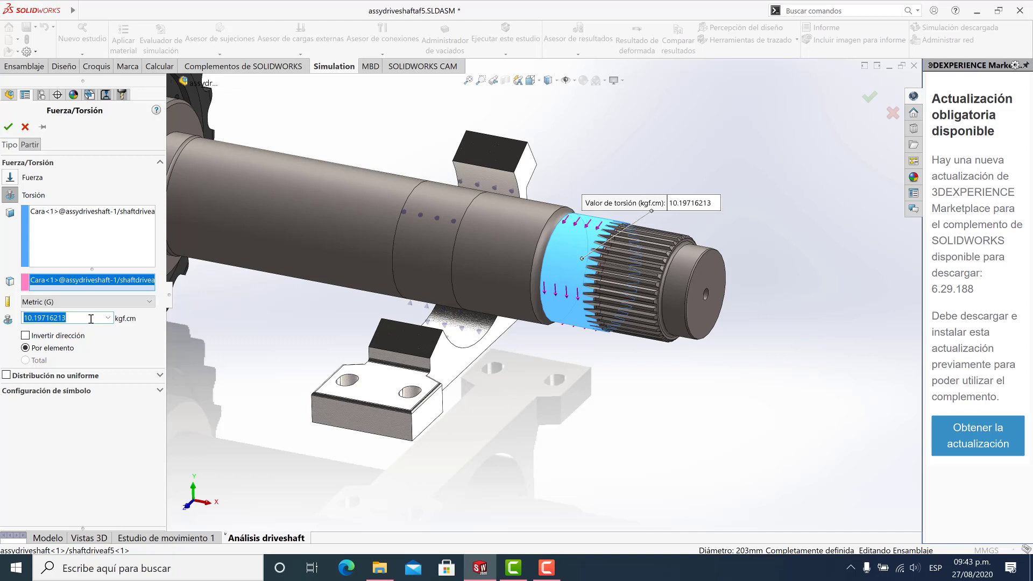
text(1006400)
click(8, 127)
scroll(585, 316, up, 4)
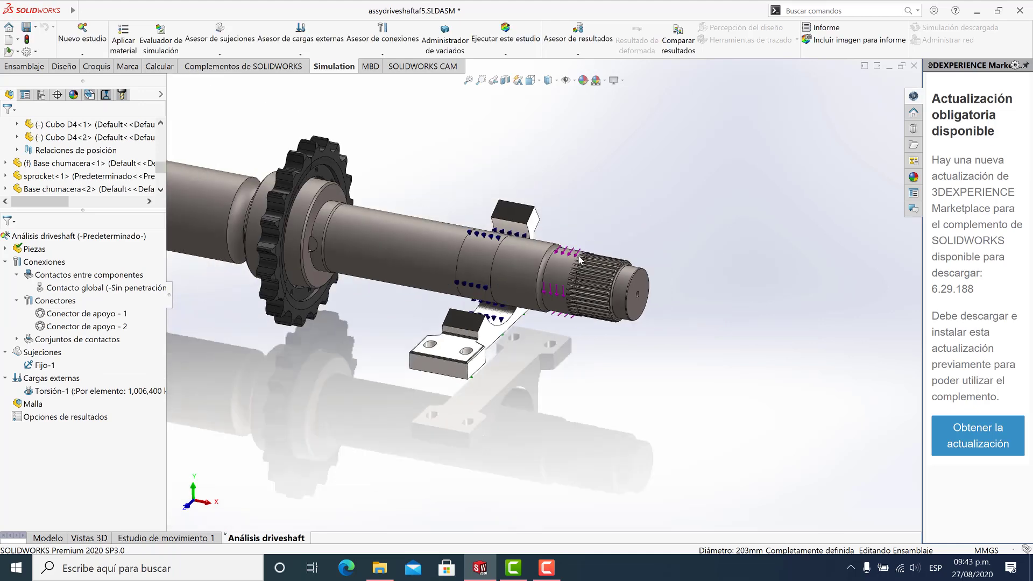
Step: Examine the torque load at the splined shaft end and its position relative to the sprockets and bearing bases
scroll(586, 316, down, 5)
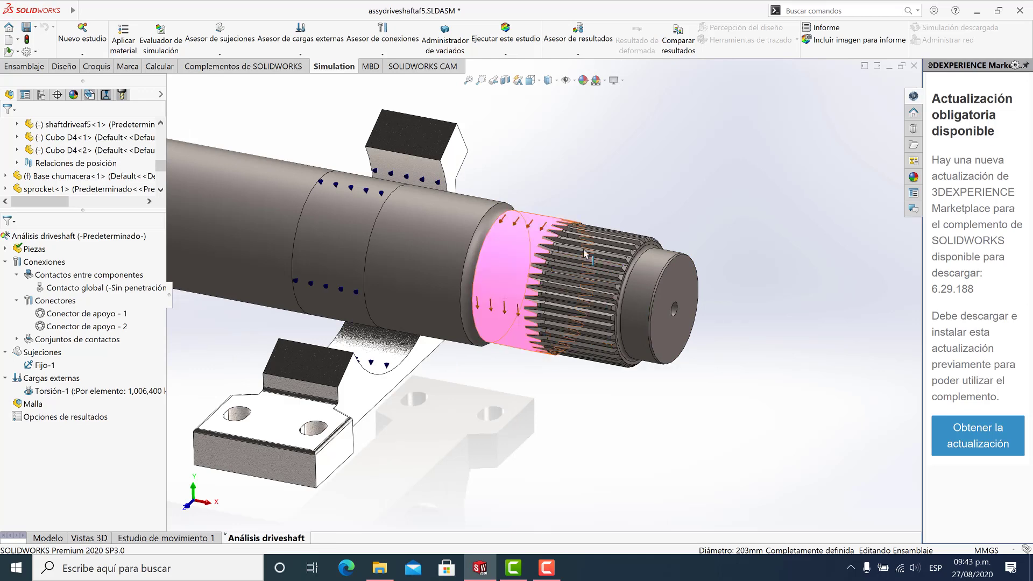
scroll(549, 327, up, 4)
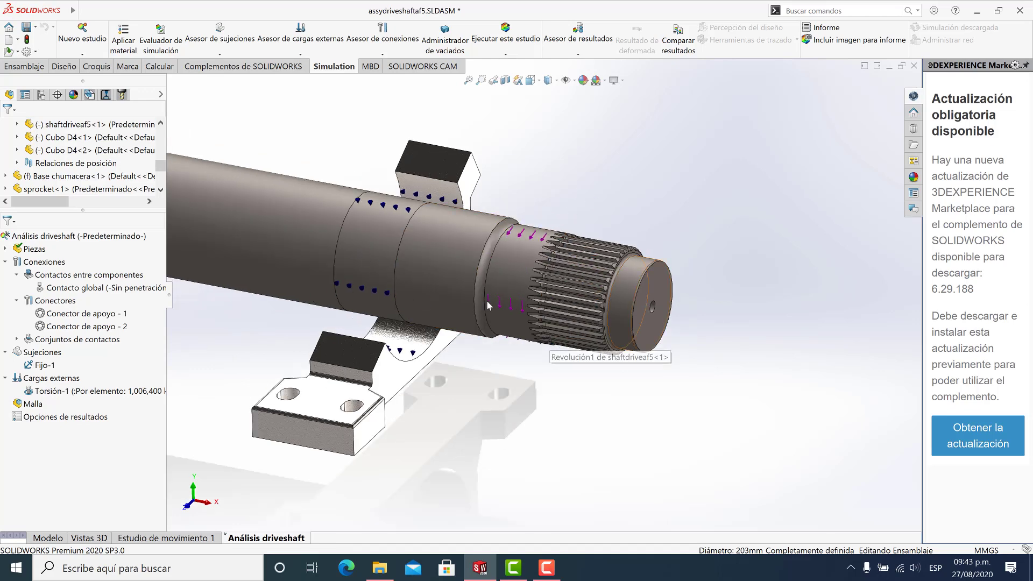
scroll(500, 302, up, 2)
scroll(471, 269, down, 3)
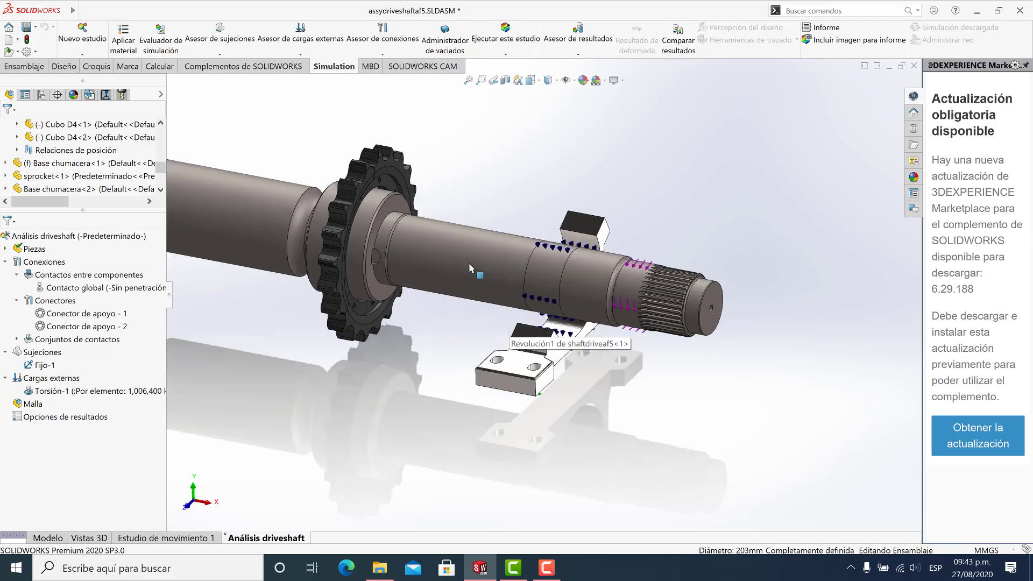
scroll(437, 294, up, 3)
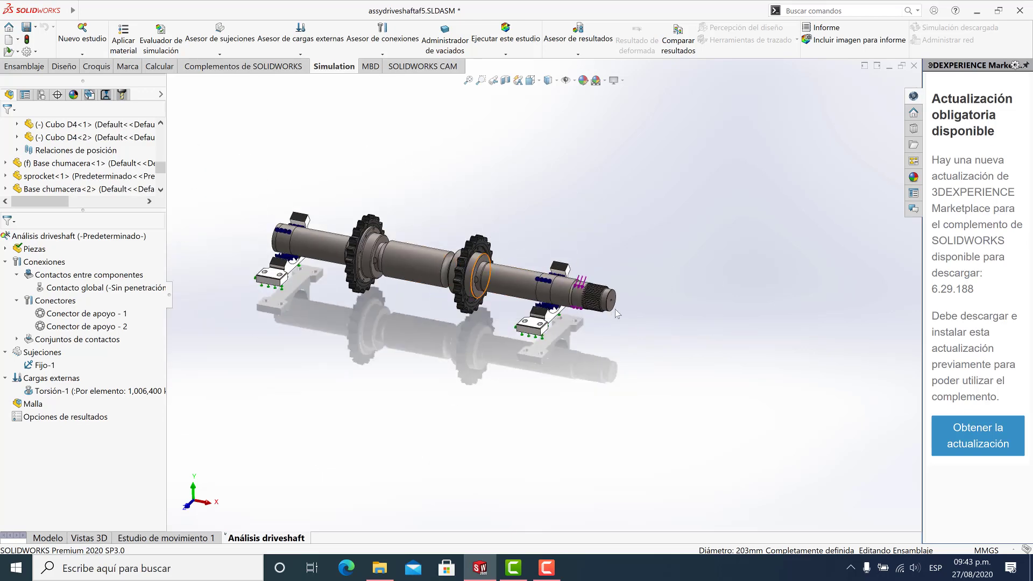
scroll(566, 289, down, 2)
scroll(566, 289, down, 1)
middle_drag(570, 312, 619, 323)
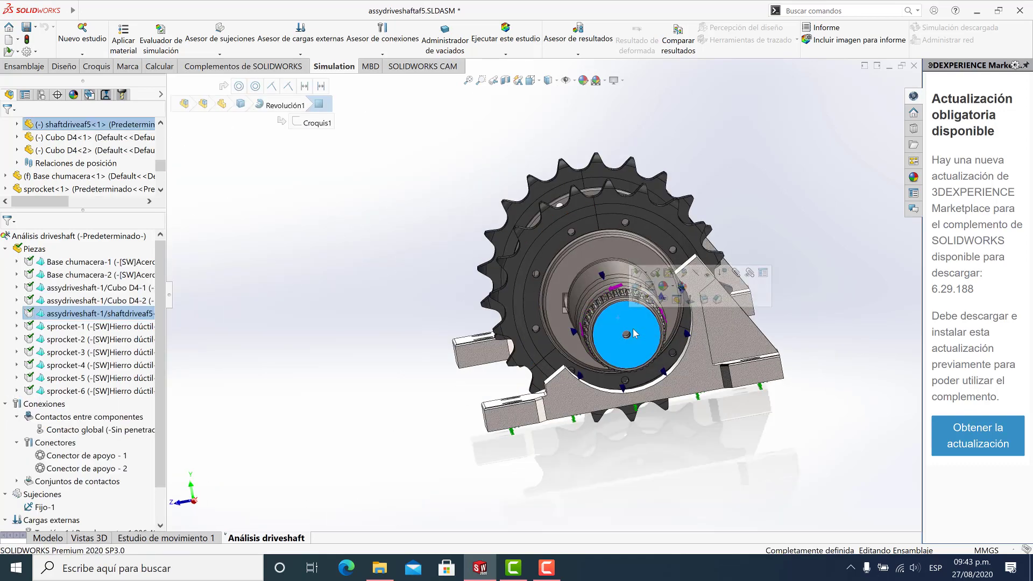
key(Escape)
scroll(638, 264, down, 2)
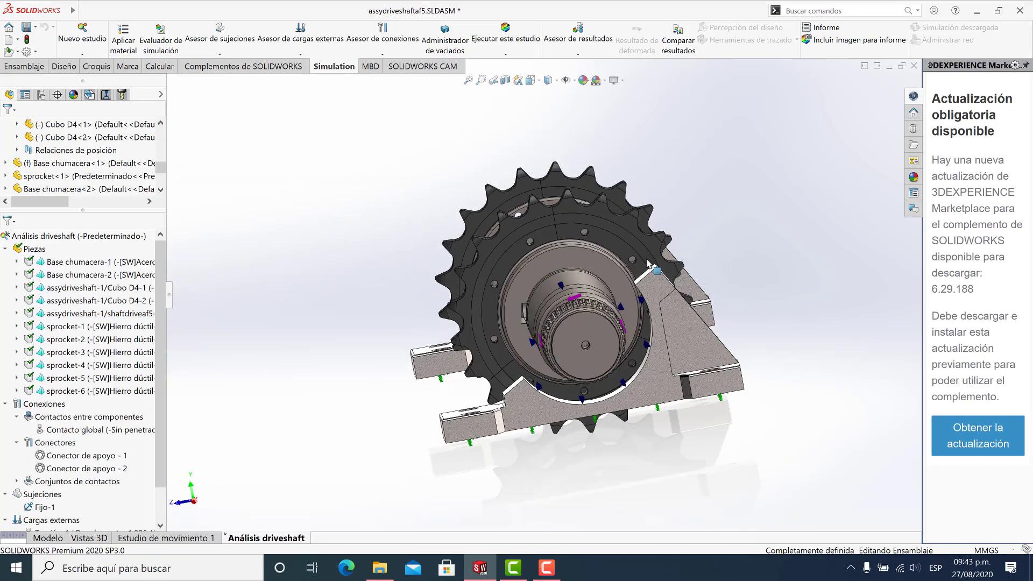
Step: Examine the curved root faces between the upper teeth of both sprockets
key(ctrl+7)
middle_drag(661, 257, 619, 280)
scroll(611, 209, down, 4)
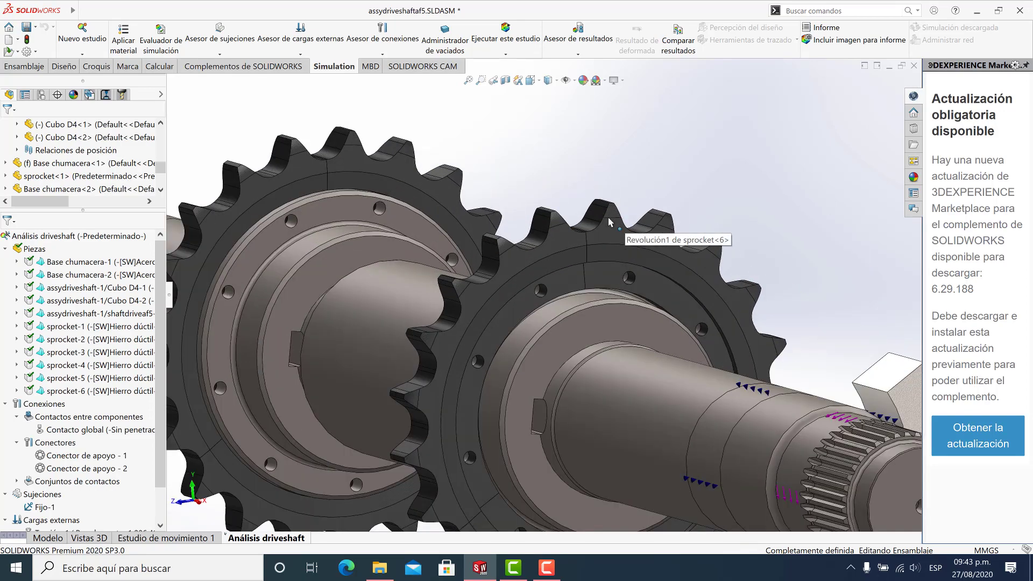
click(581, 242)
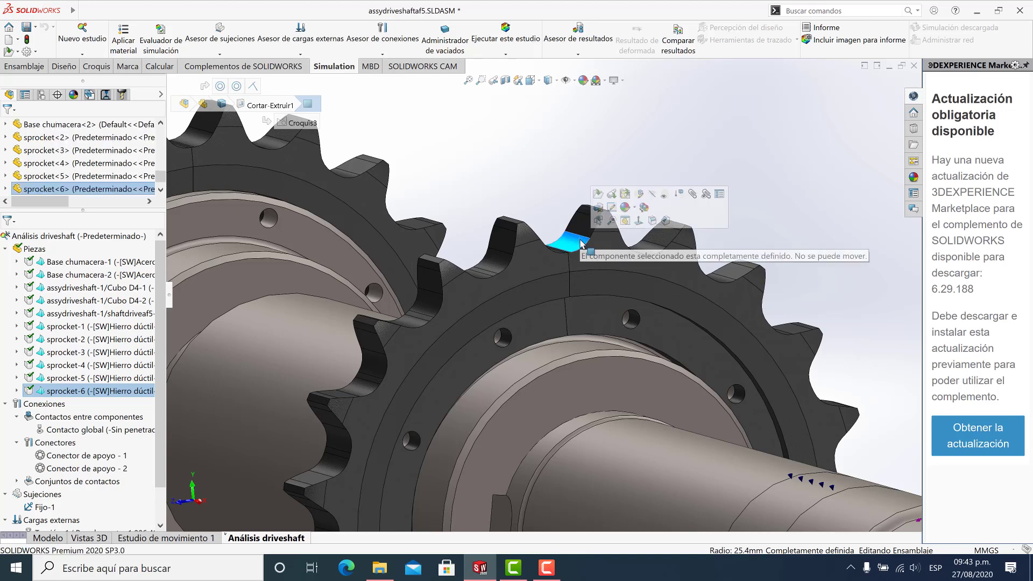
scroll(581, 245, up, 2)
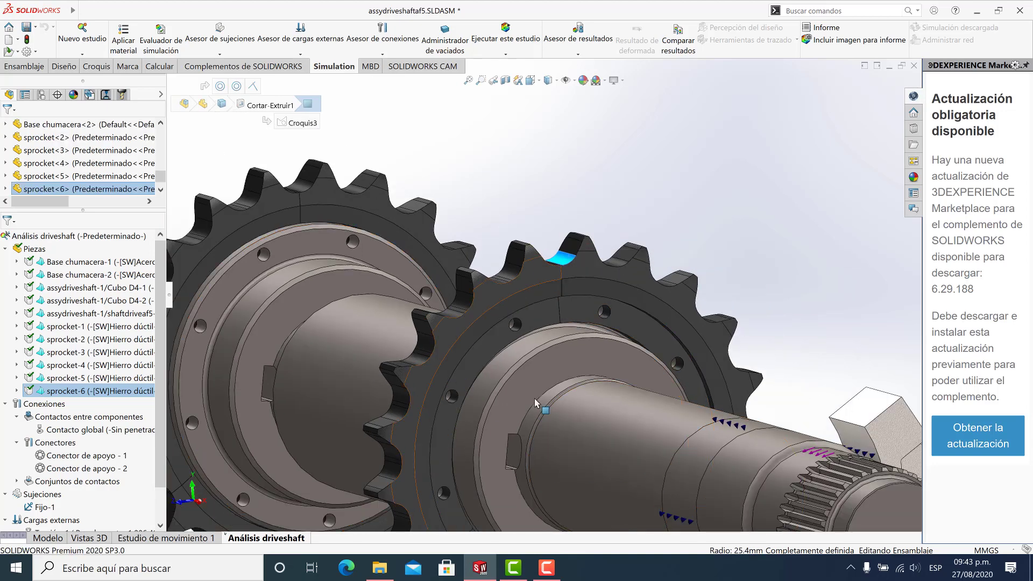
scroll(500, 355, up, 3)
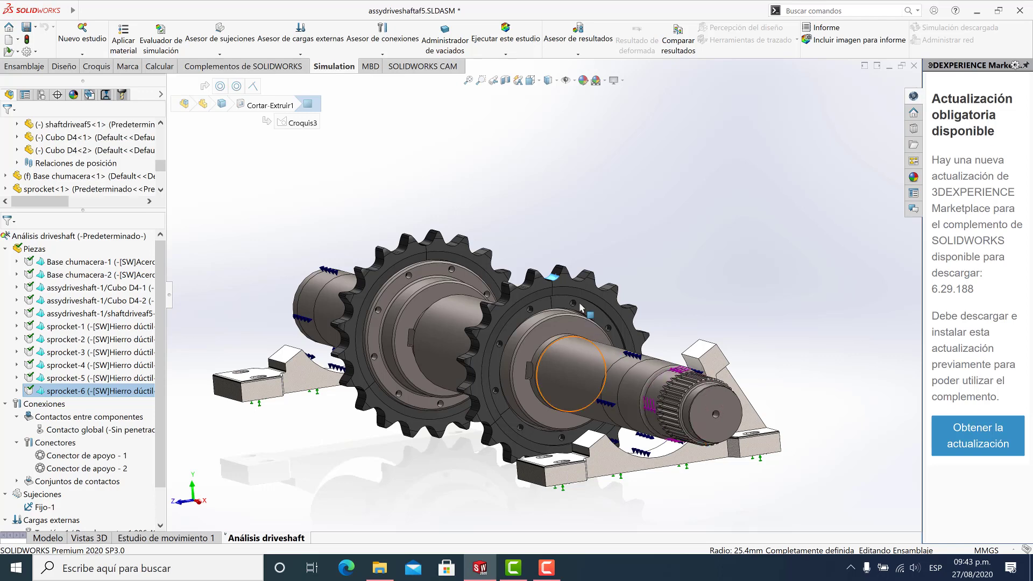
scroll(544, 305, down, 4)
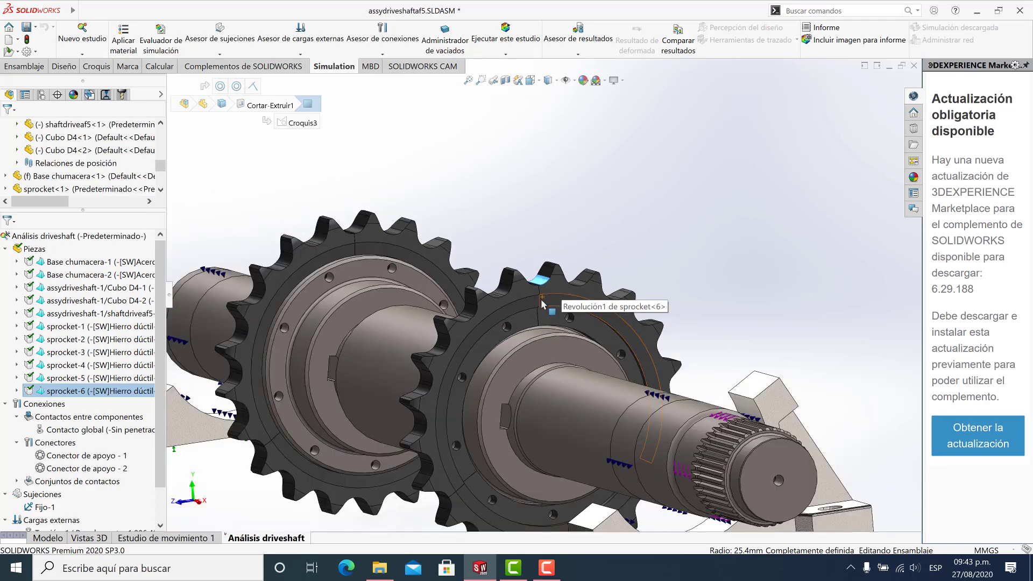
scroll(543, 305, up, 2)
scroll(335, 260, down, 4)
scroll(335, 260, down, 2)
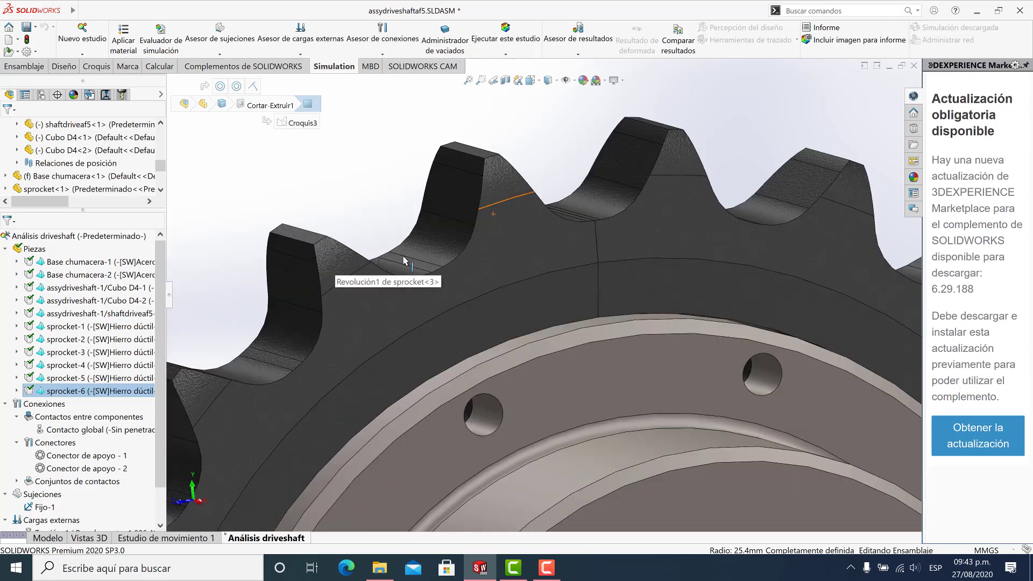
click(457, 241)
scroll(451, 280, up, 2)
scroll(451, 279, up, 2)
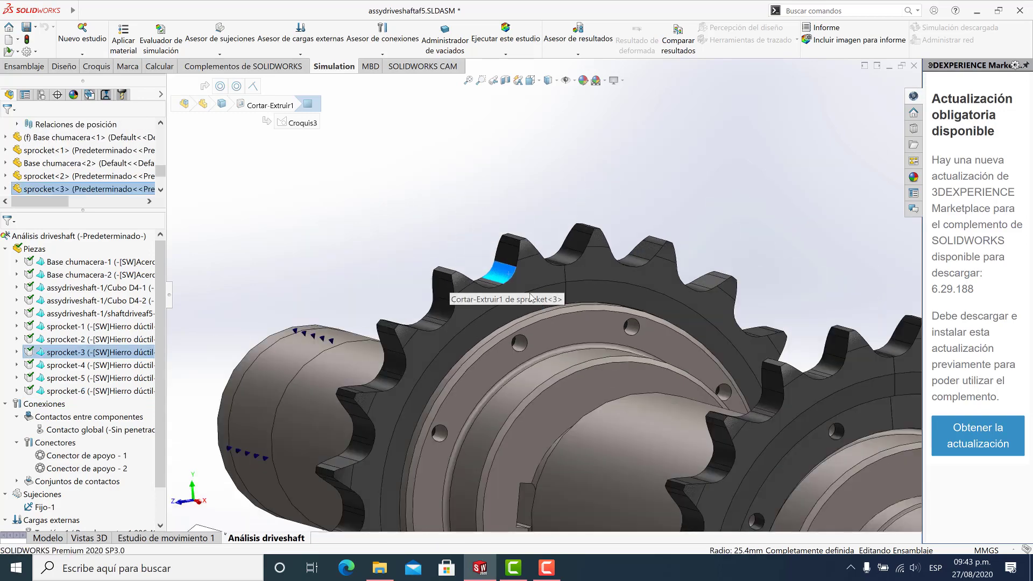
scroll(538, 337, up, 3)
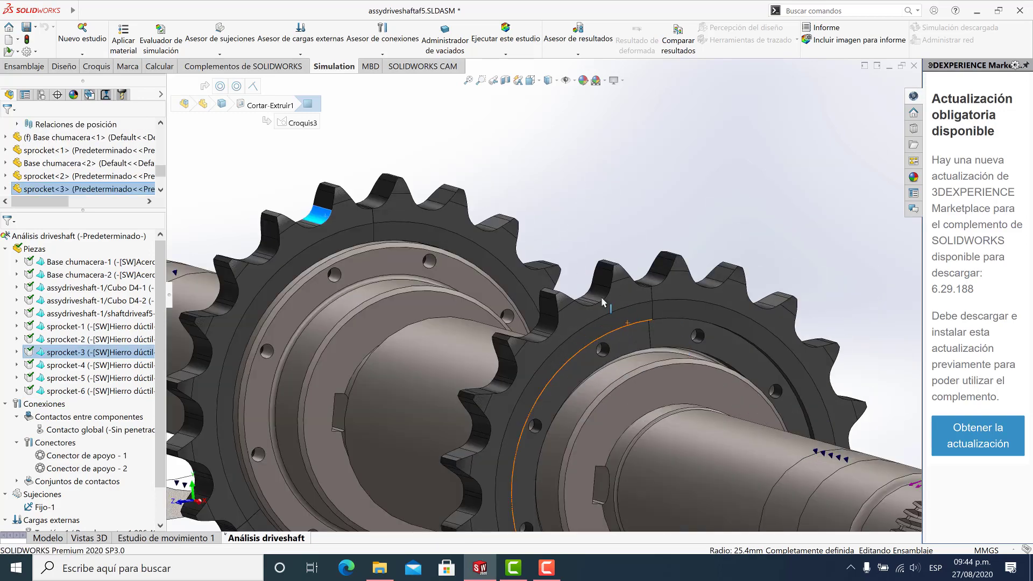
scroll(601, 389, up, 3)
click(600, 229)
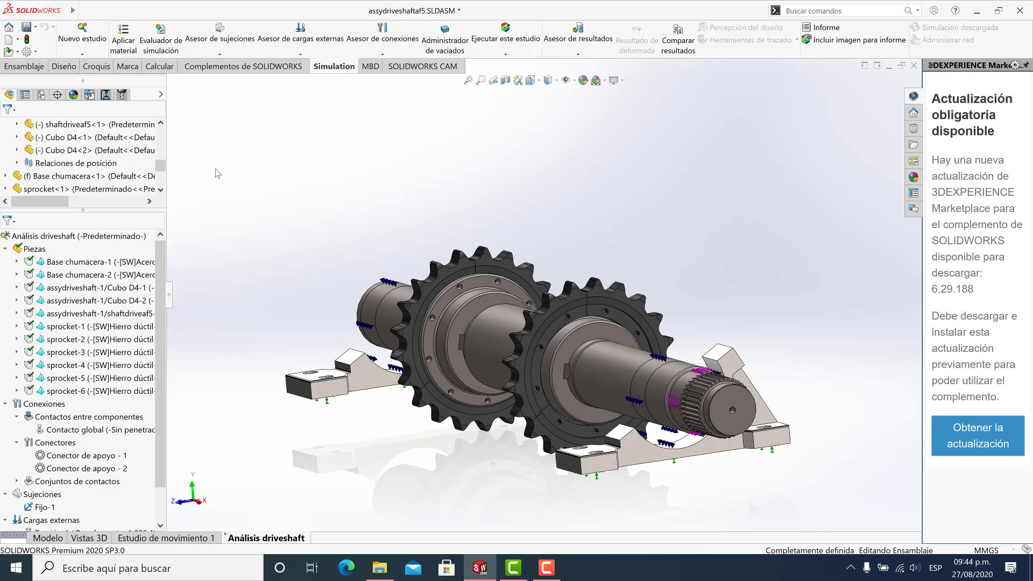
Step: Start a force load and select the curved root face at the top of the sprocket nearest the splined shaft end
click(300, 54)
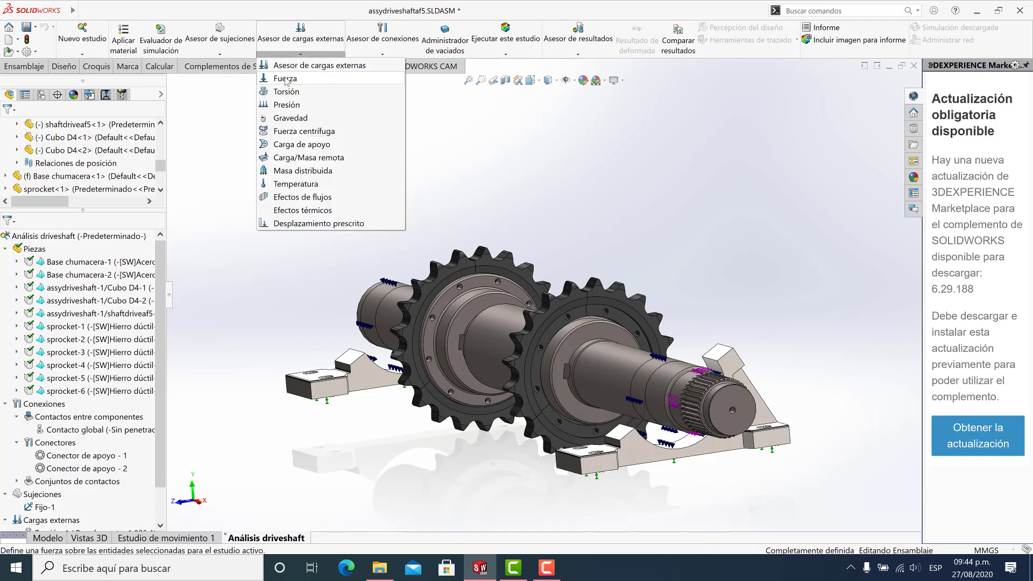
click(288, 79)
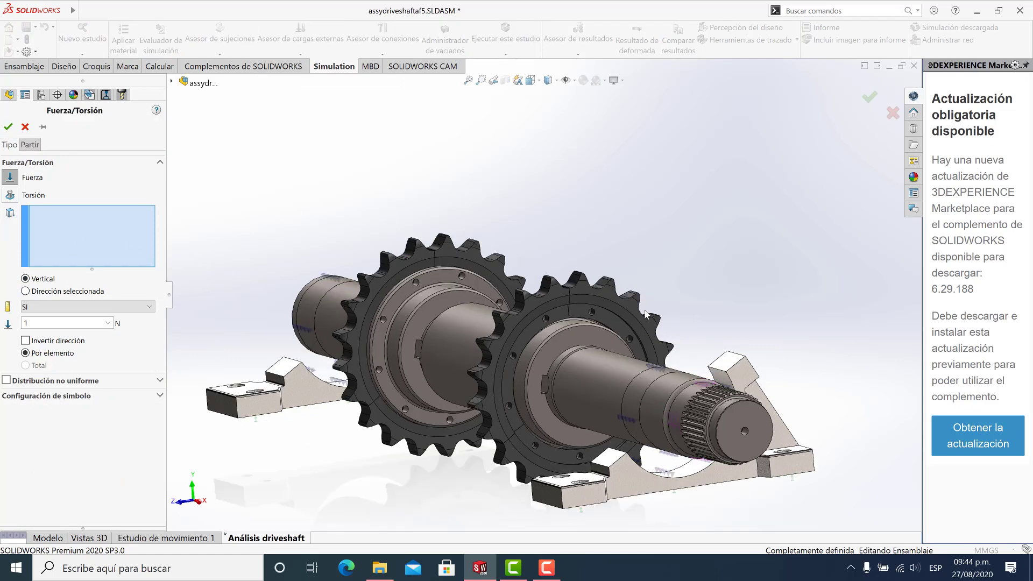
scroll(506, 267, down, 5)
scroll(506, 267, down, 3)
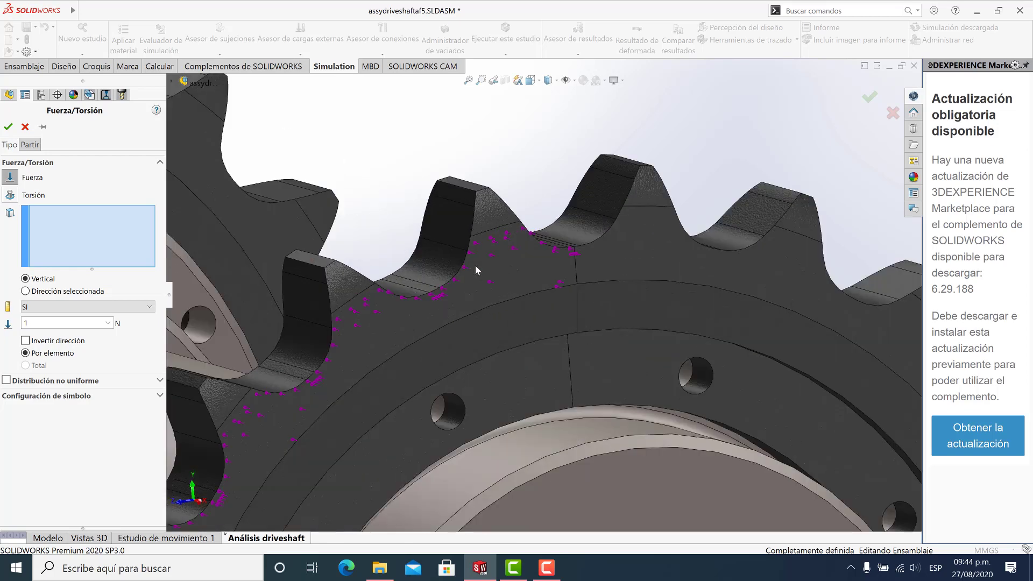
middle_drag(475, 265, 572, 272)
scroll(572, 272, down, 4)
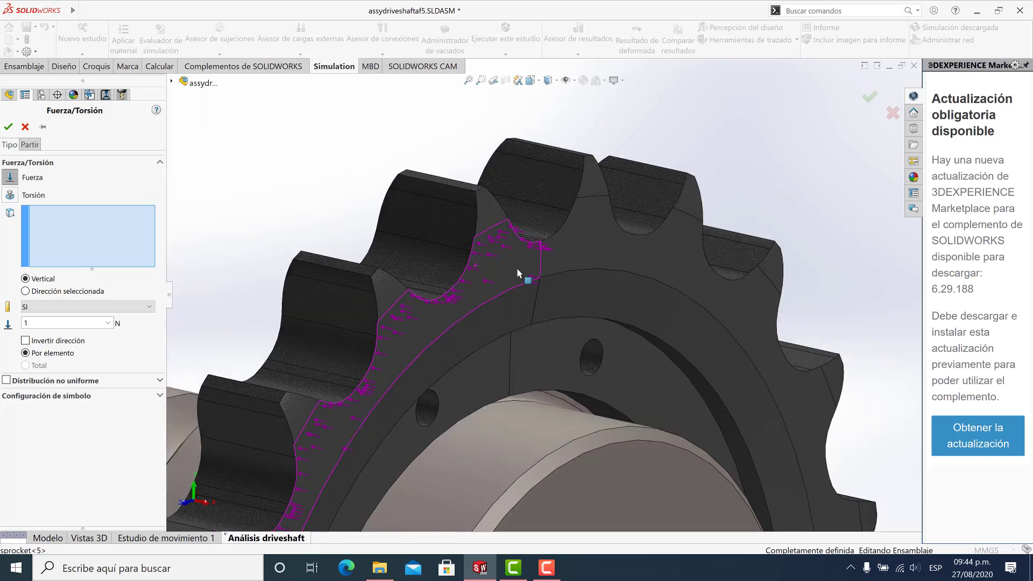
click(549, 228)
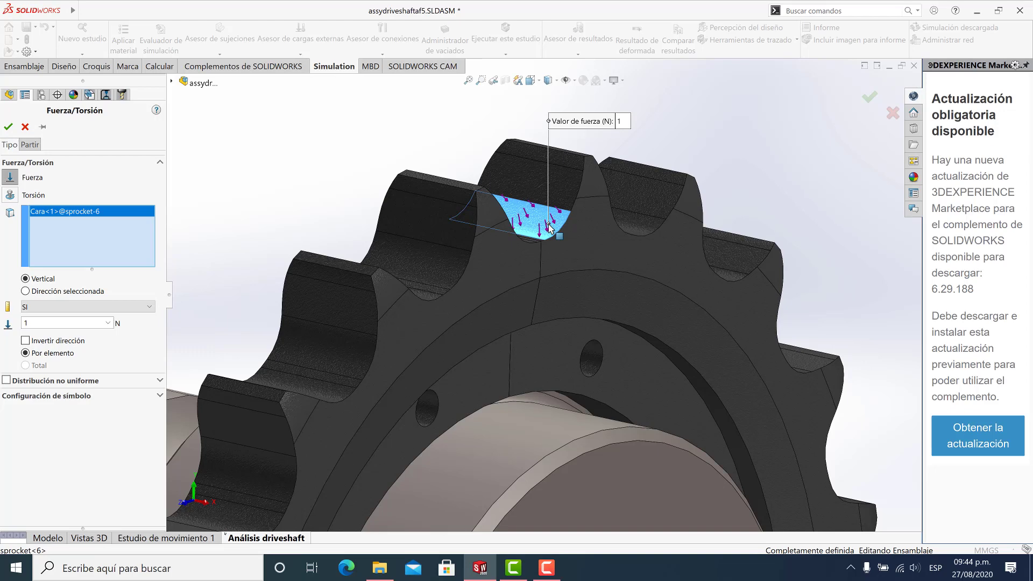
click(450, 270)
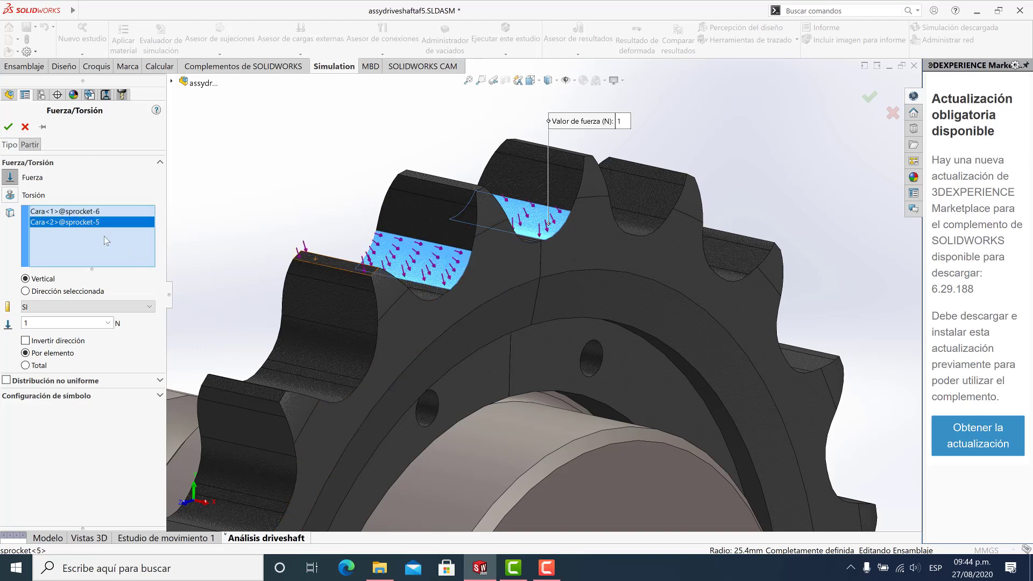
right_click(86, 227)
click(116, 243)
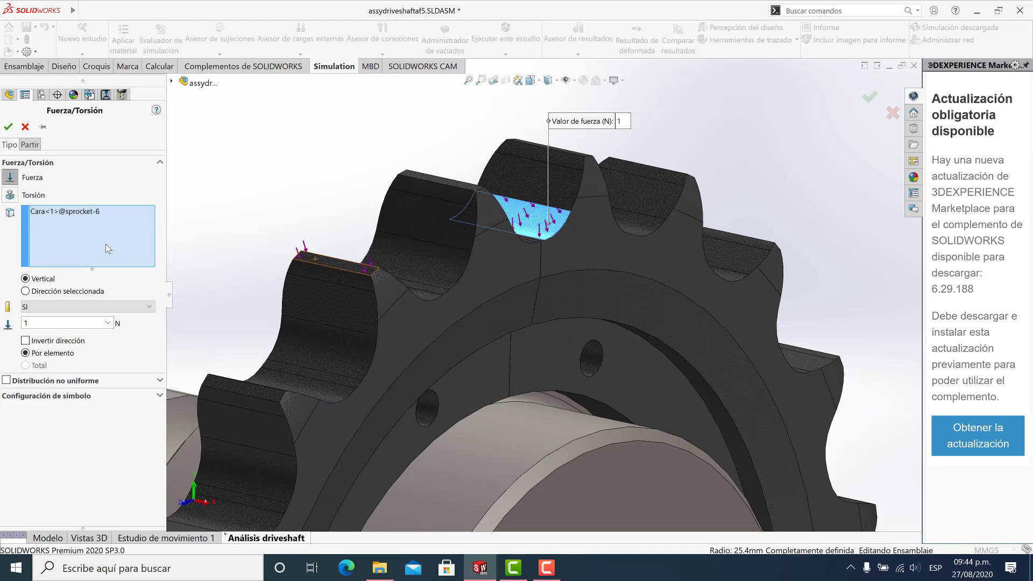
Step: Add two more root faces of the same sprocket to the force, skipping one tooth gap between selections down its side
middle_drag(361, 239, 322, 248)
scroll(323, 248, up, 3)
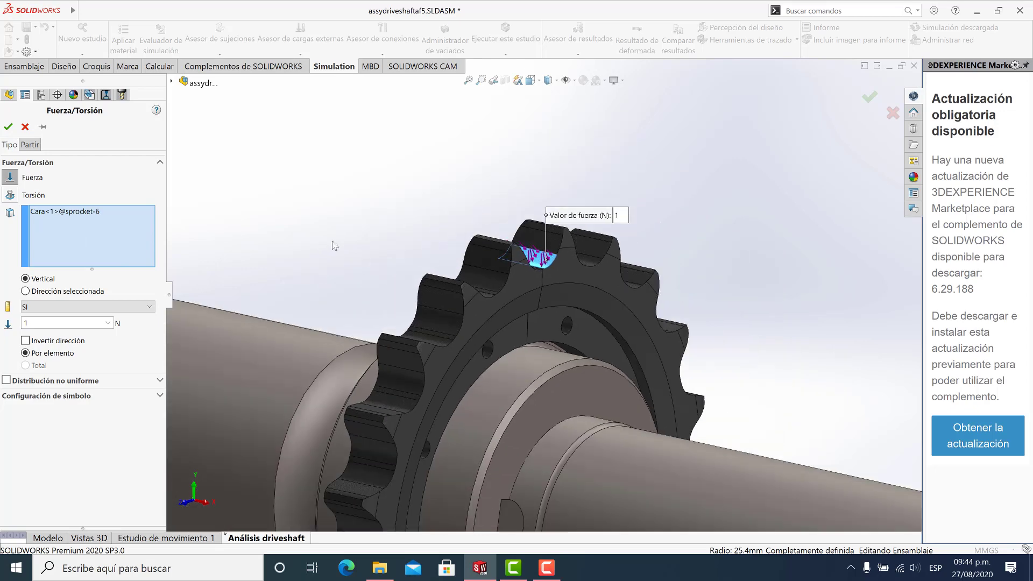
scroll(495, 280, up, 3)
scroll(590, 306, down, 4)
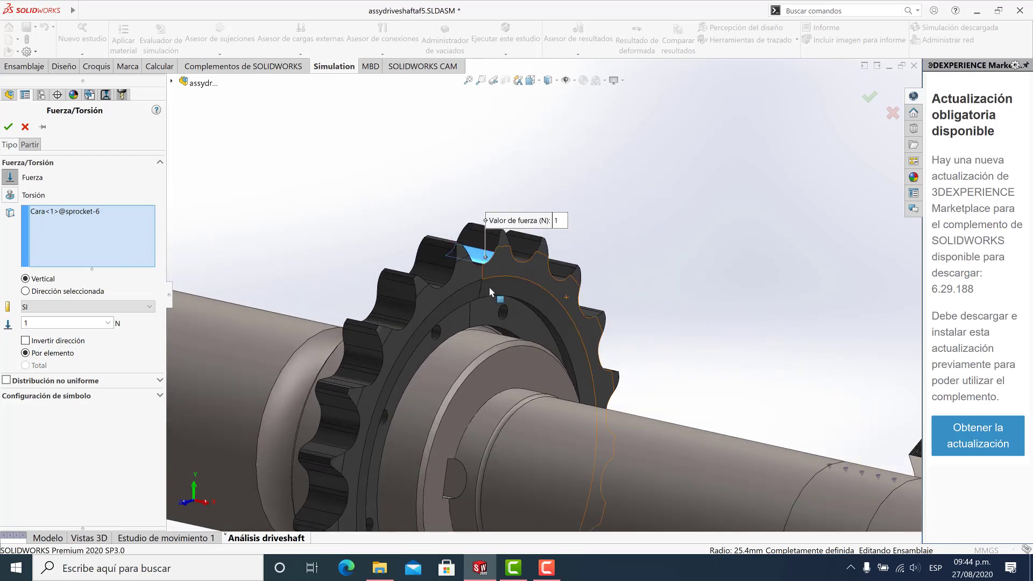
scroll(487, 286, down, 3)
scroll(455, 277, down, 1)
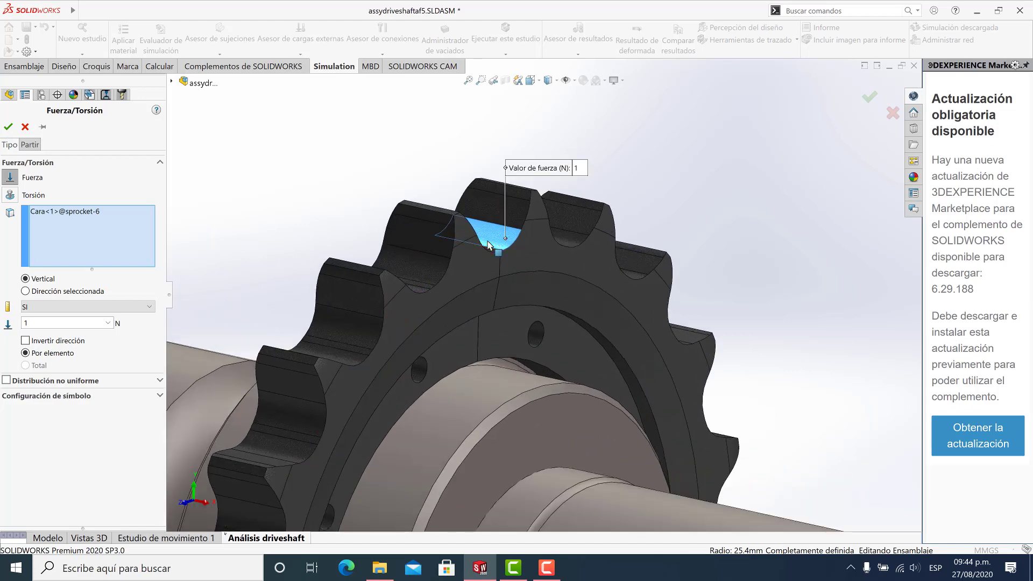
click(374, 335)
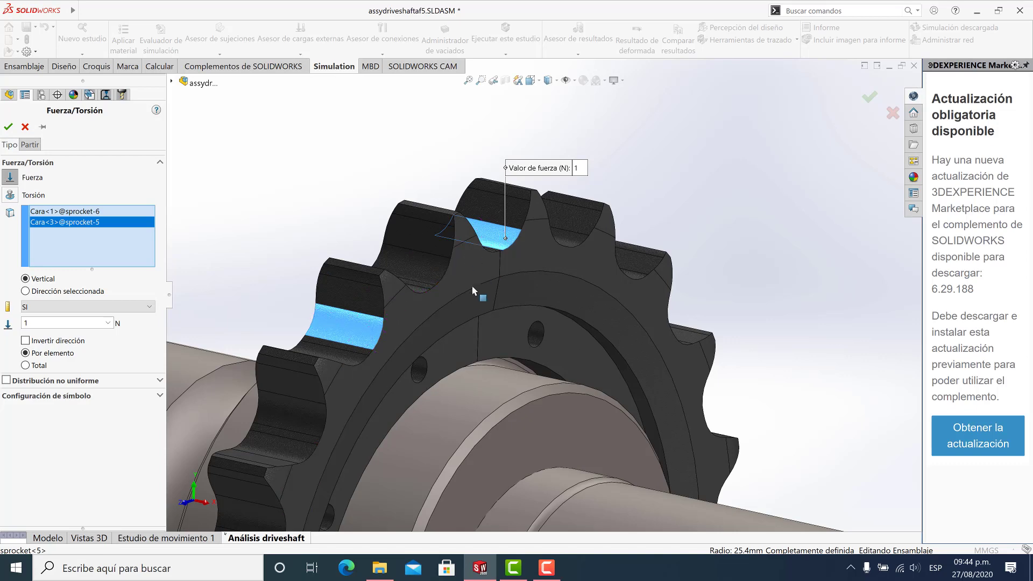
scroll(463, 309, up, 4)
scroll(431, 382, down, 4)
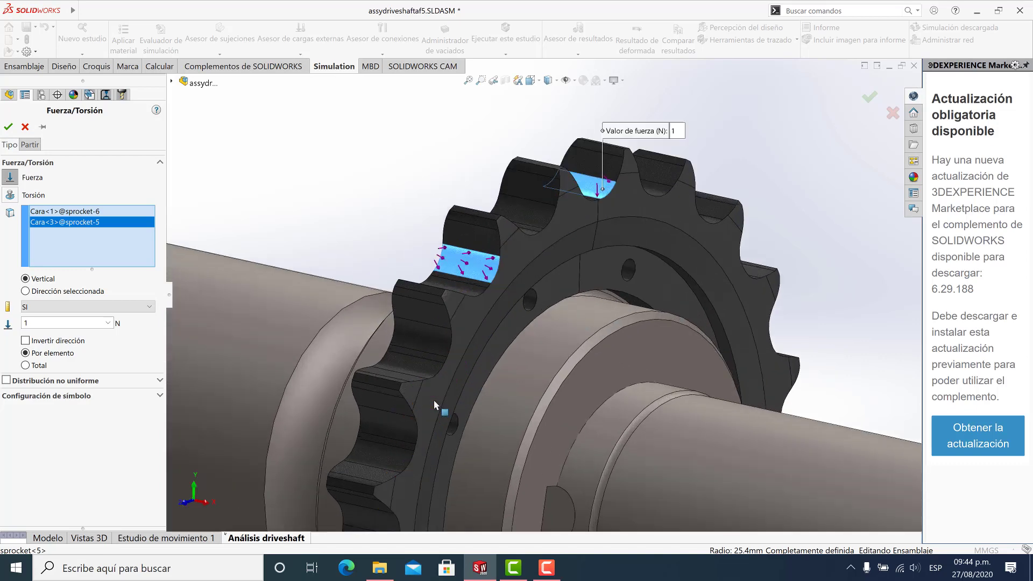
click(394, 424)
scroll(457, 429, up, 3)
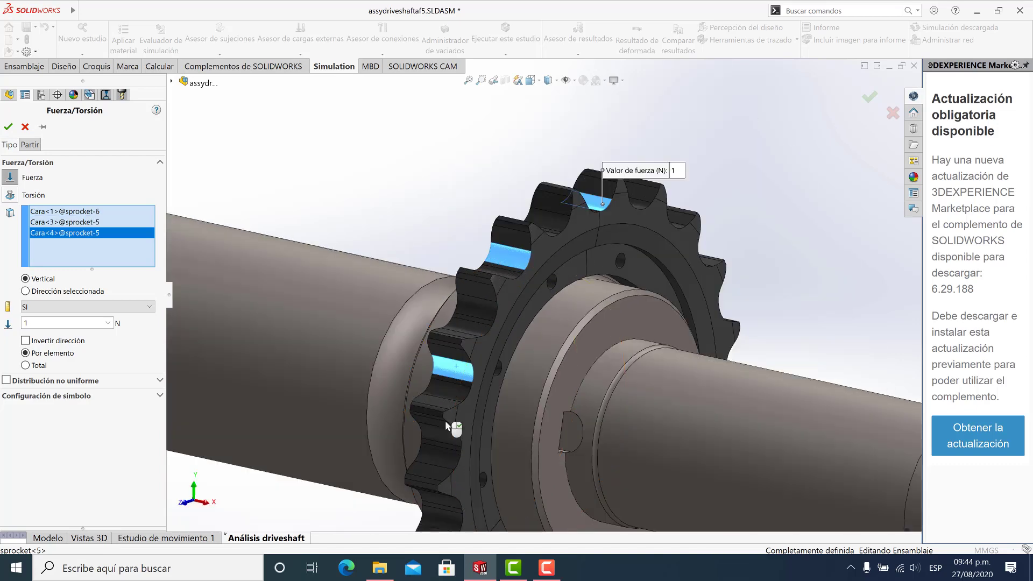
Step: Continue the every-other-gap pattern by adding the next two root faces on the sprocket's lower side to the force
scroll(489, 411, down, 1)
scroll(492, 422, down, 8)
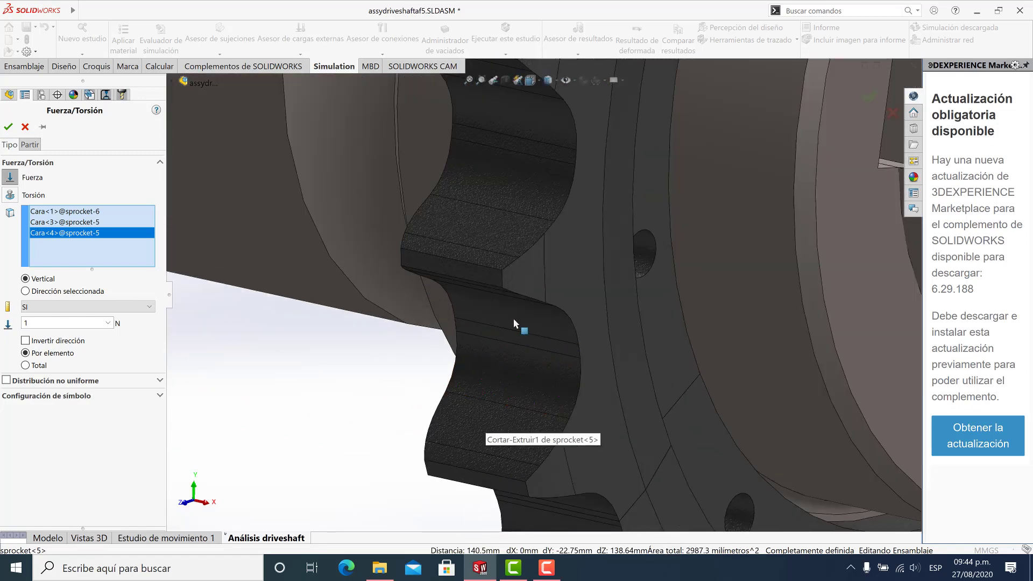
click(513, 318)
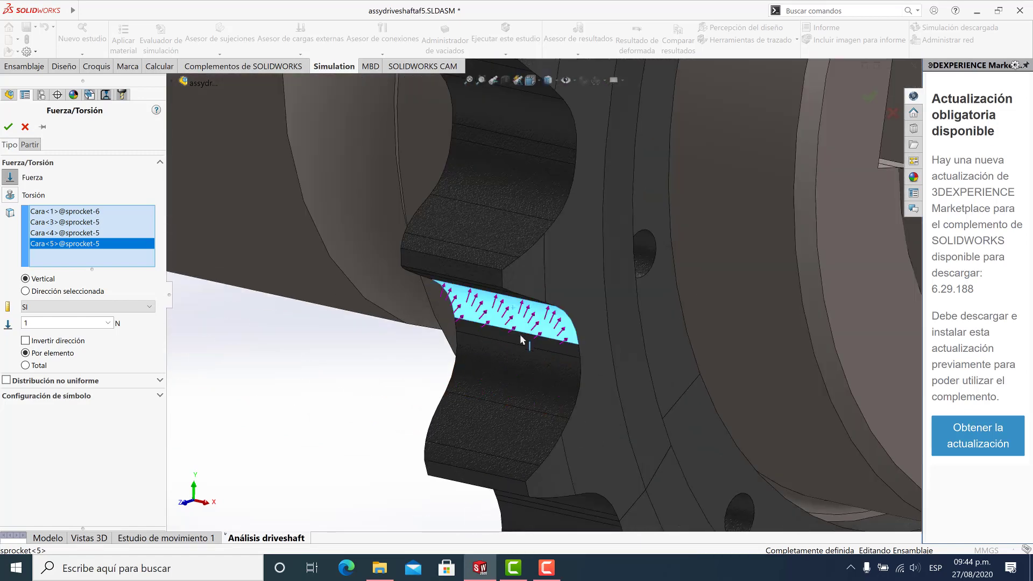
scroll(533, 328, up, 6)
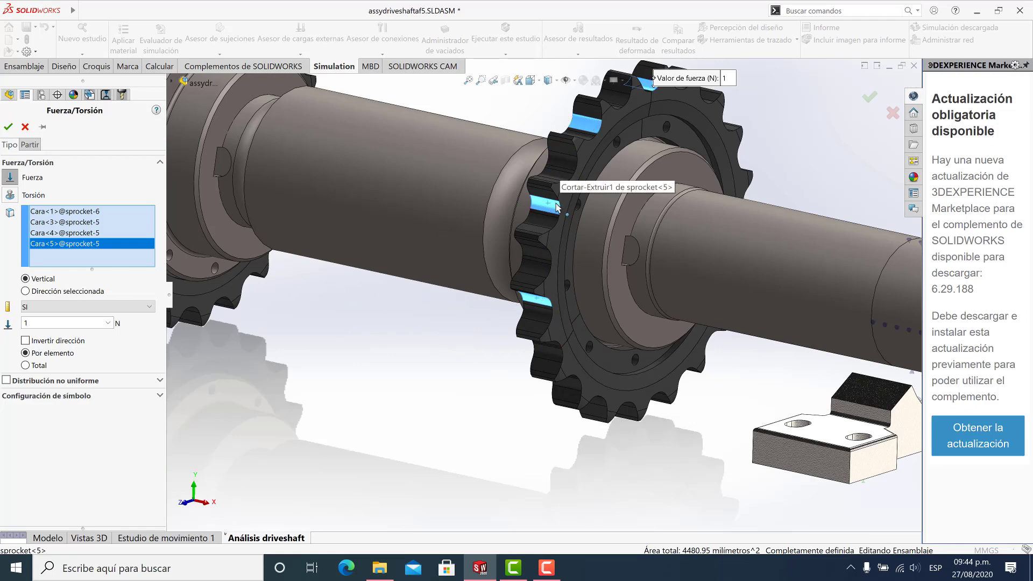
scroll(555, 278, down, 6)
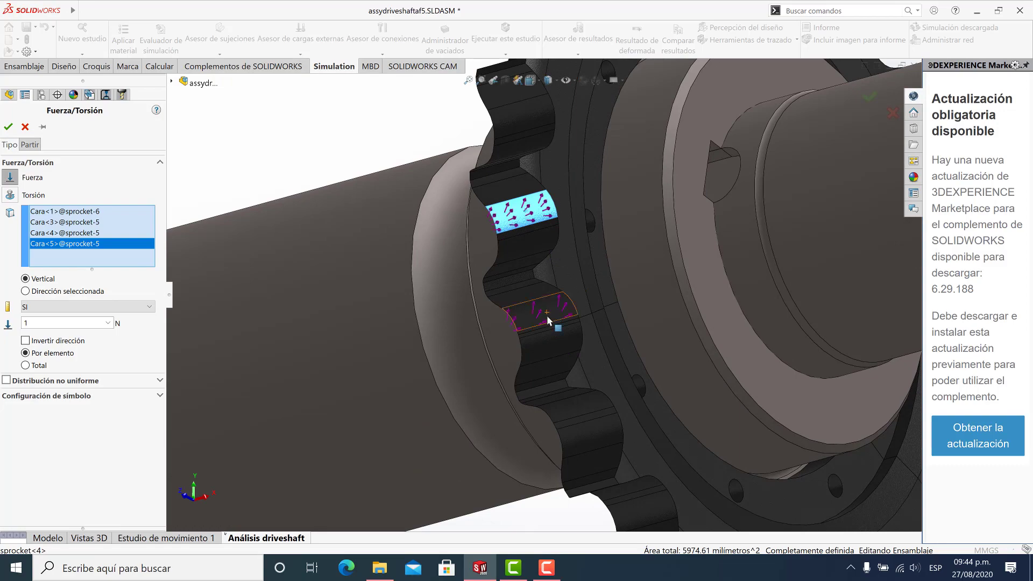
click(575, 405)
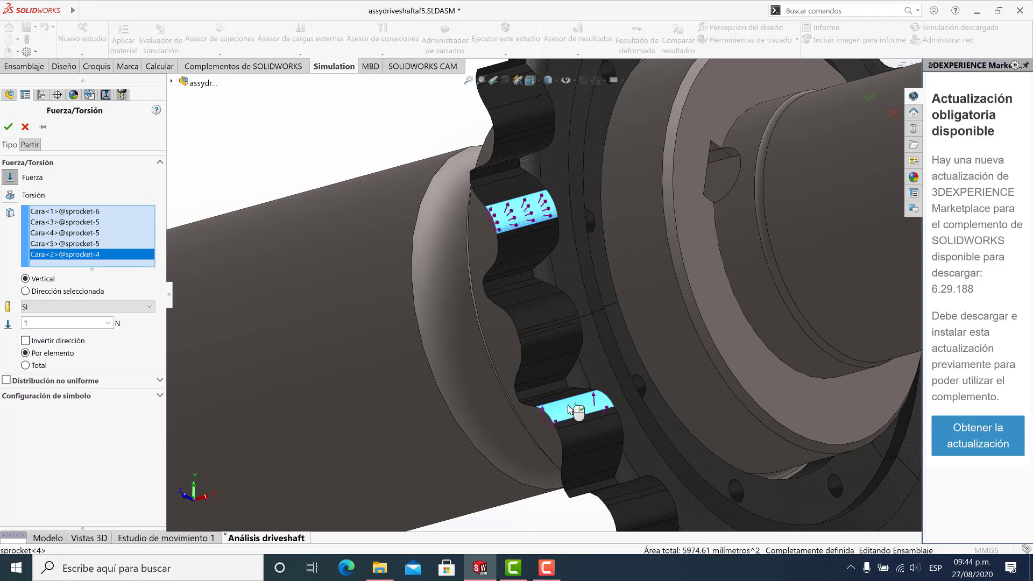
Step: Add a sixth alternate root face near the underside of the same sprocket to the force
scroll(560, 404, up, 5)
scroll(529, 398, up, 5)
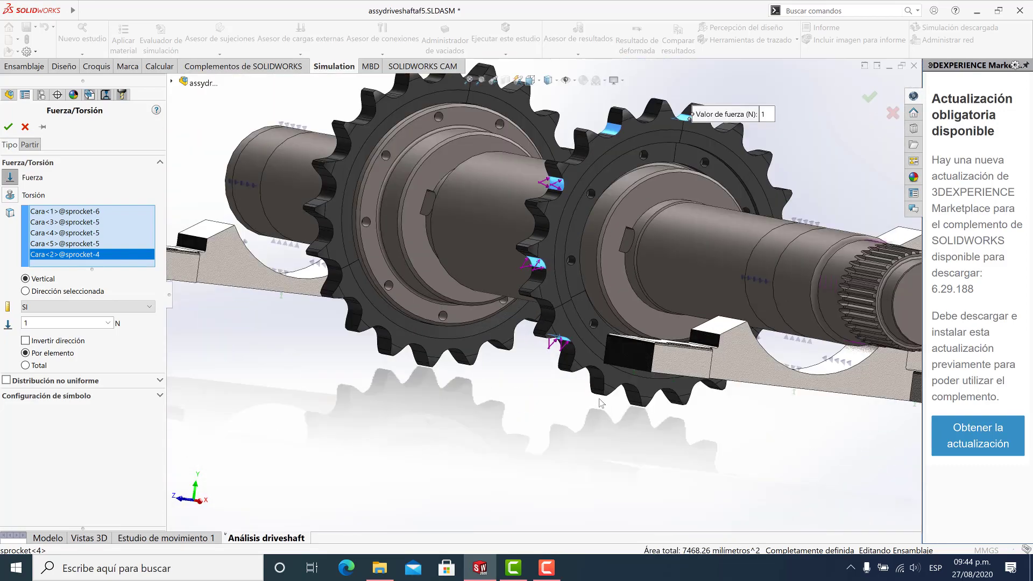
scroll(612, 376, down, 4)
middle_drag(612, 375, 619, 377)
scroll(619, 377, down, 4)
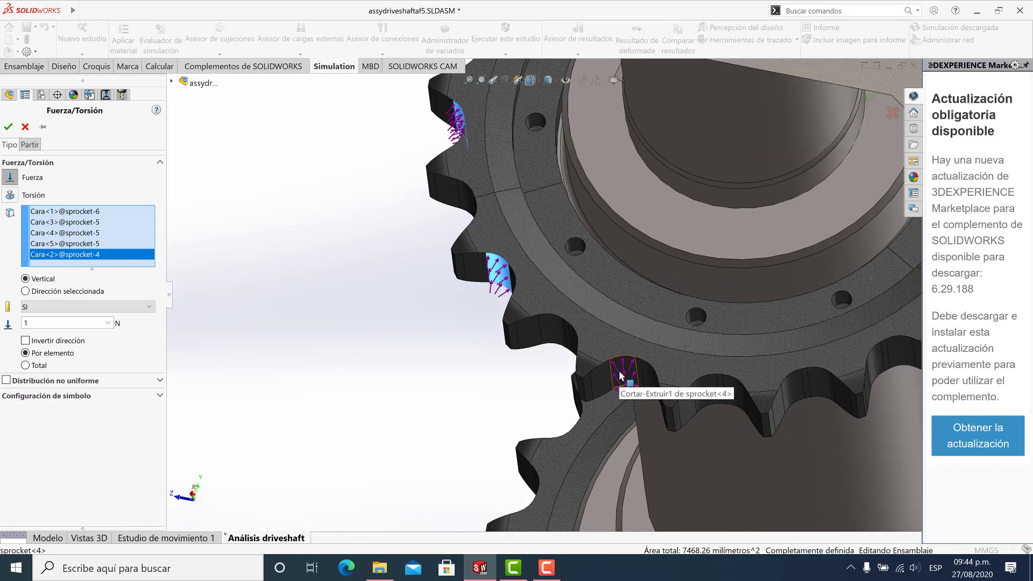
click(622, 375)
scroll(517, 323, up, 4)
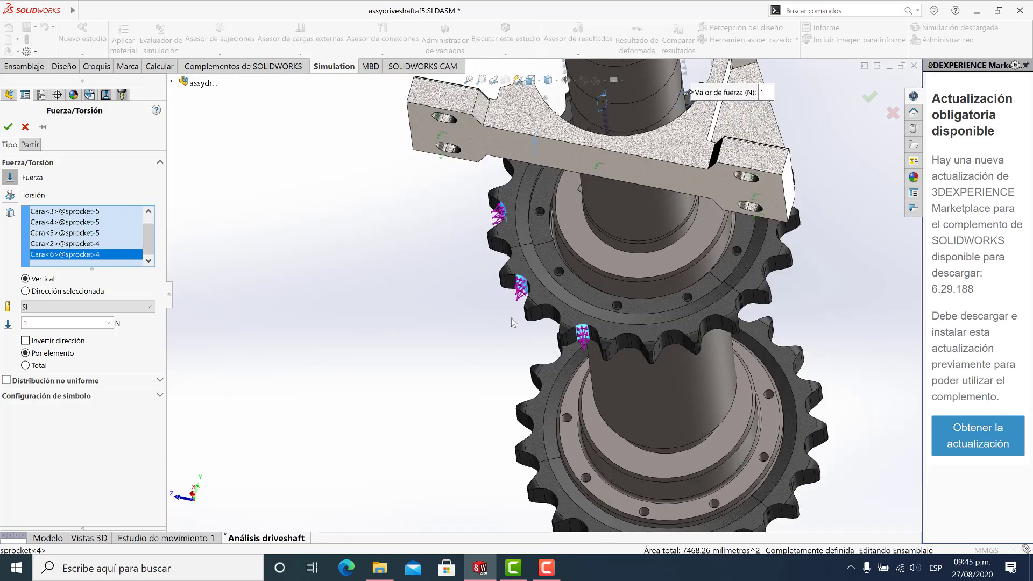
middle_drag(494, 317, 530, 320)
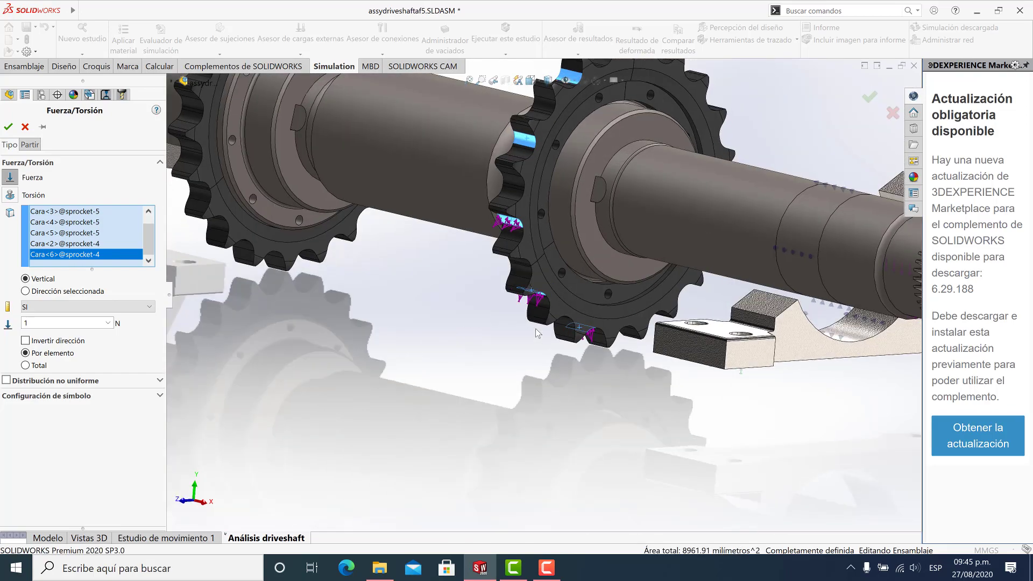
scroll(525, 313, up, 5)
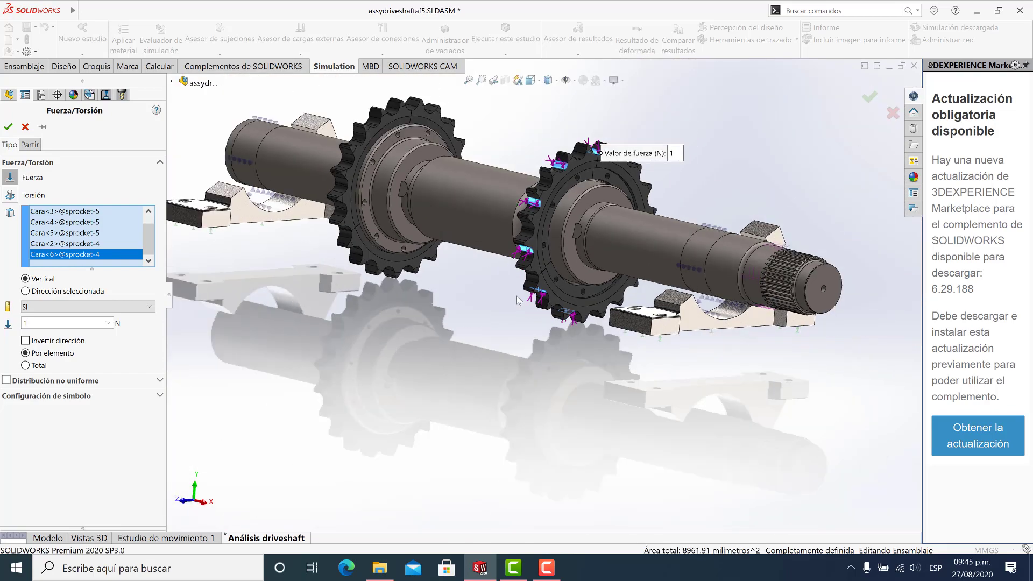
Step: Set the force to Metric (G) units with a value of 10862/2 kgf per item and accept the load
scroll(484, 237, up, 3)
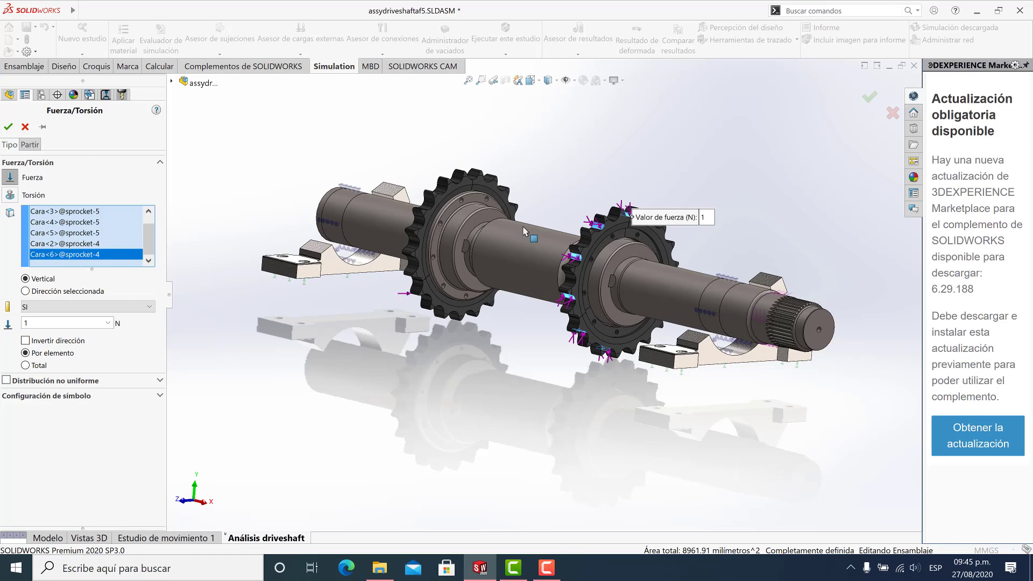
scroll(615, 221, down, 3)
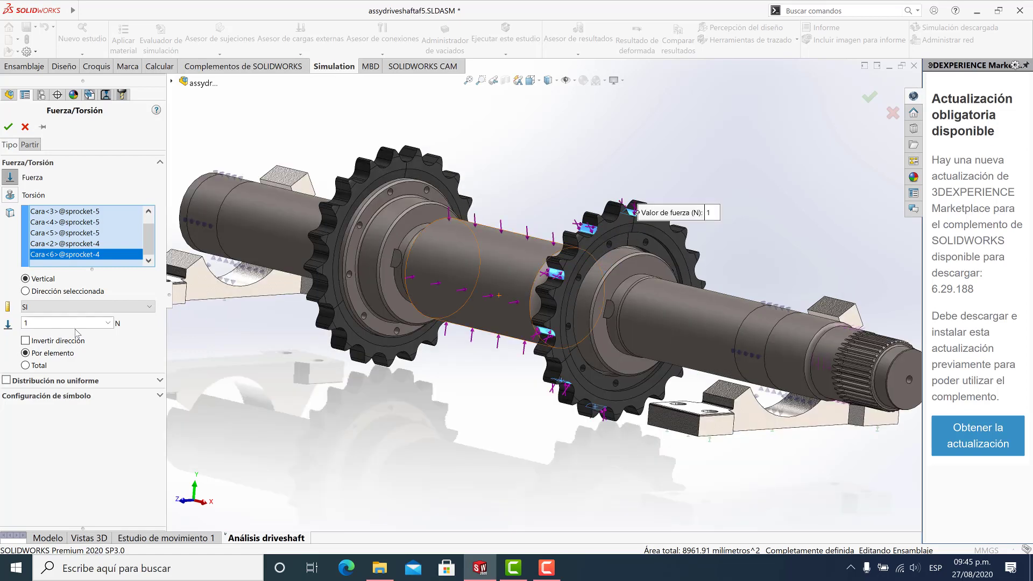
click(98, 306)
click(88, 340)
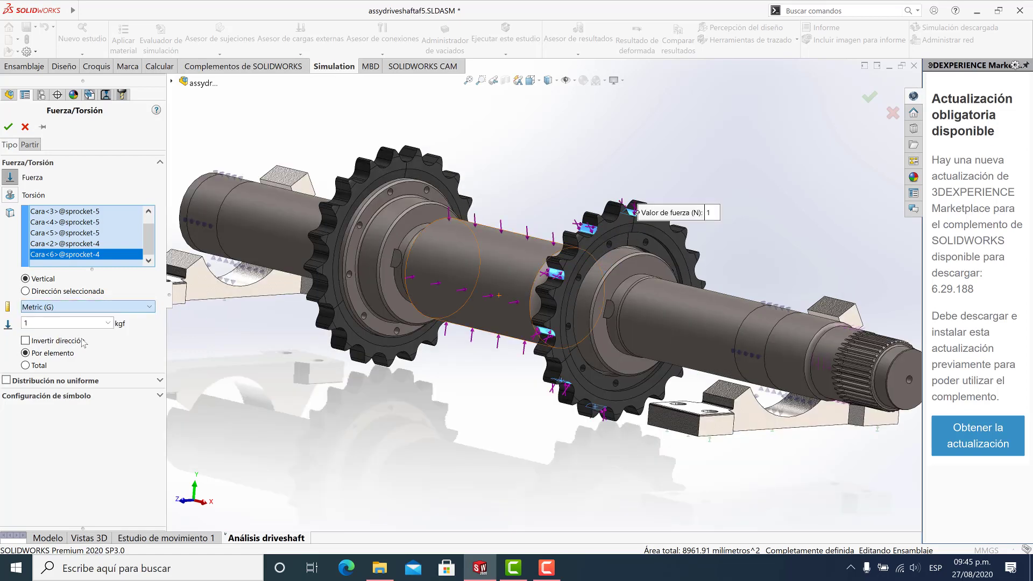
double_click(71, 321)
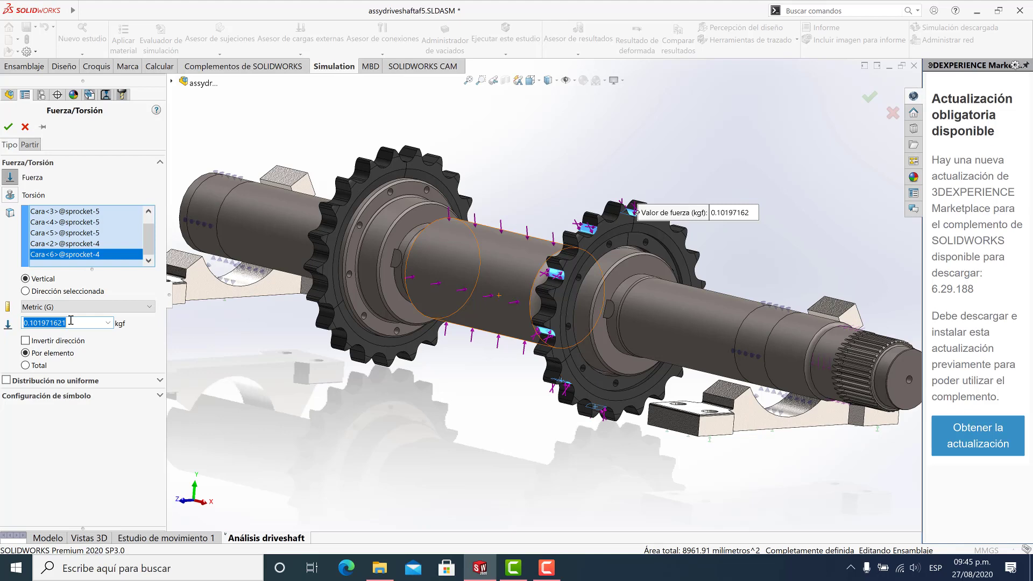
text(10862/2)
key(Return)
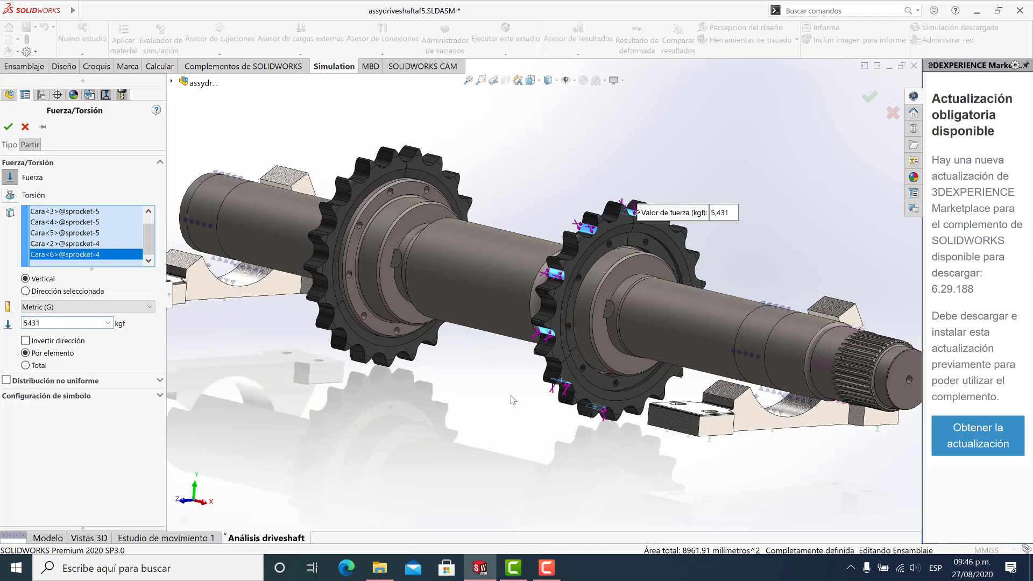
click(8, 127)
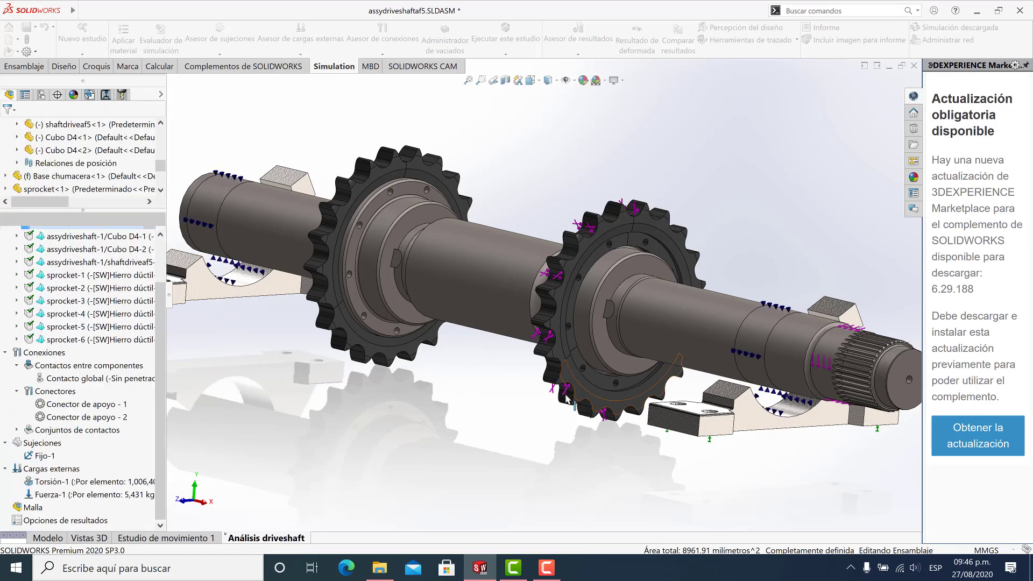
Step: Start a new force load and select the root face at the top of the other sprocket, the one without loads
middle_drag(497, 420, 618, 399)
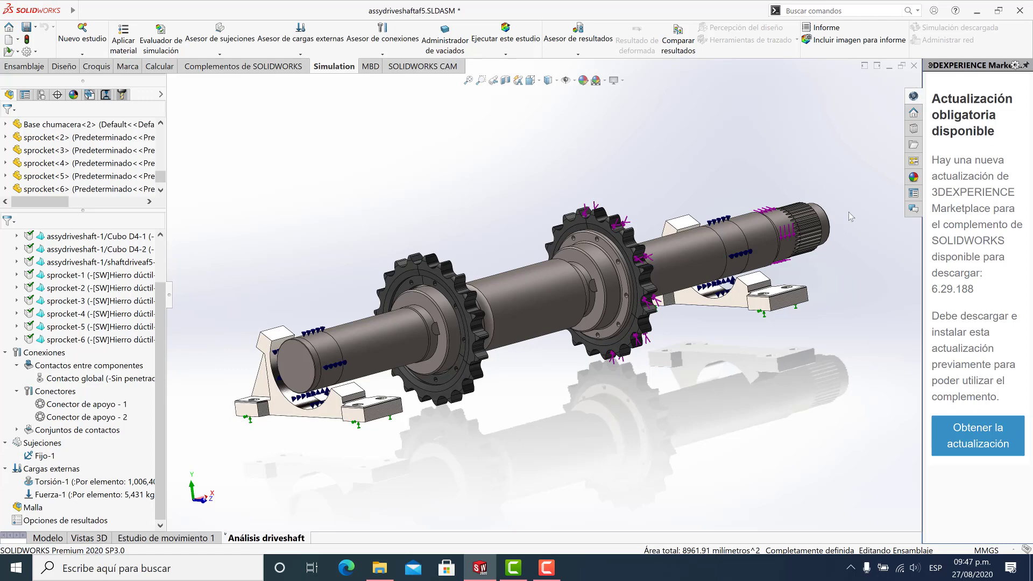
click(315, 56)
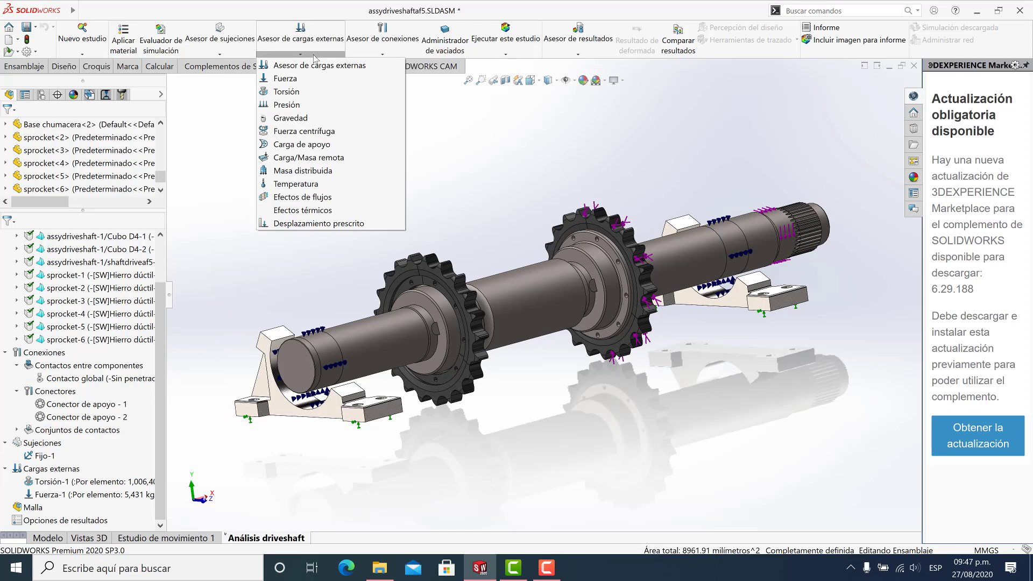
click(285, 79)
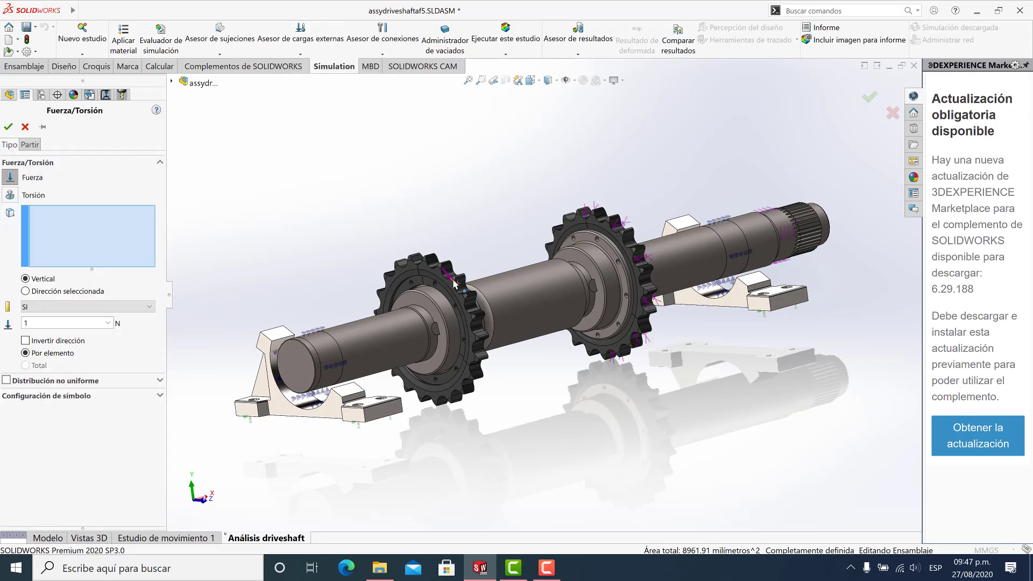
key(ctrl+4)
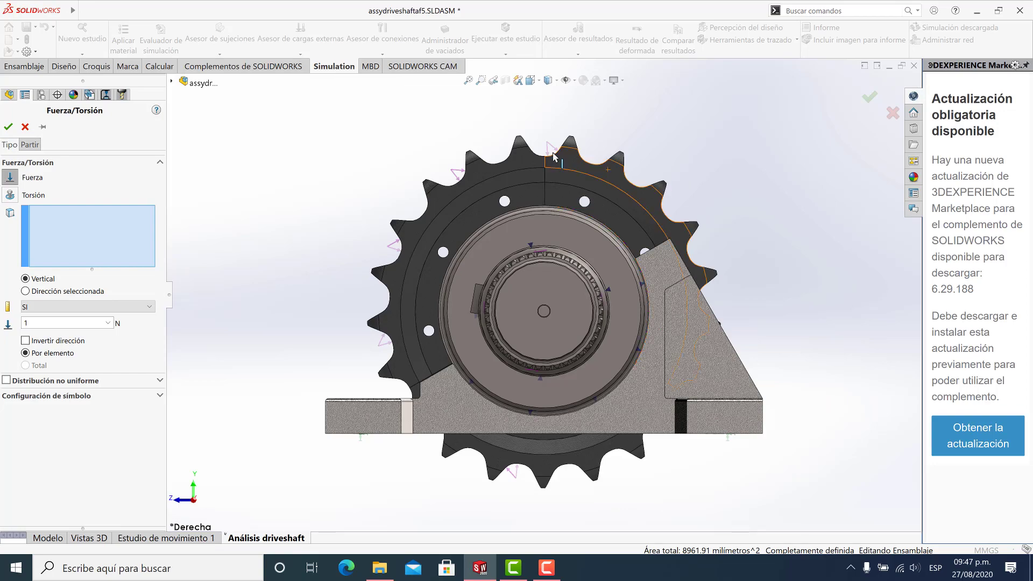
scroll(556, 179, down, 2)
middle_drag(554, 175, 579, 199)
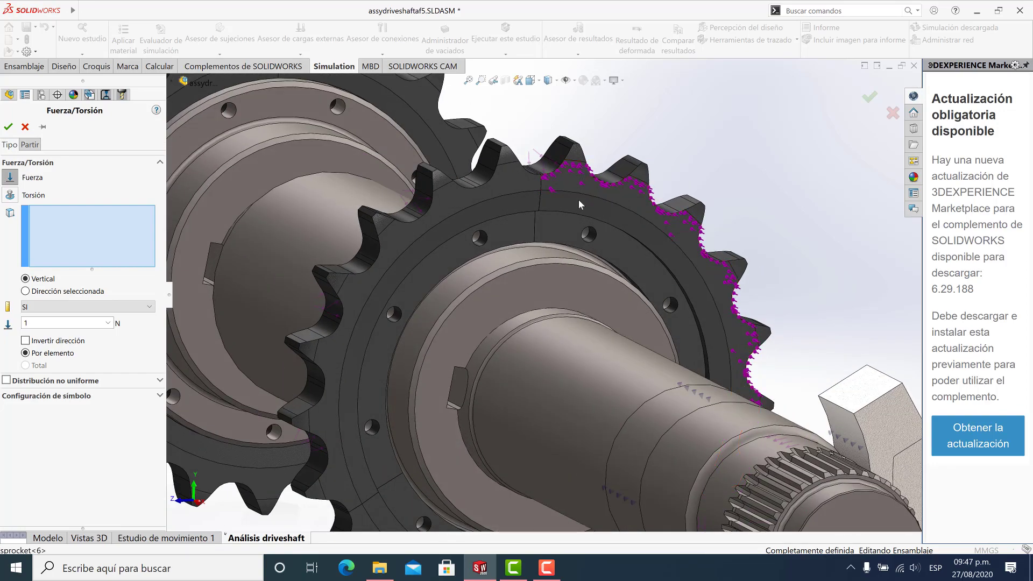
key(space)
click(706, 171)
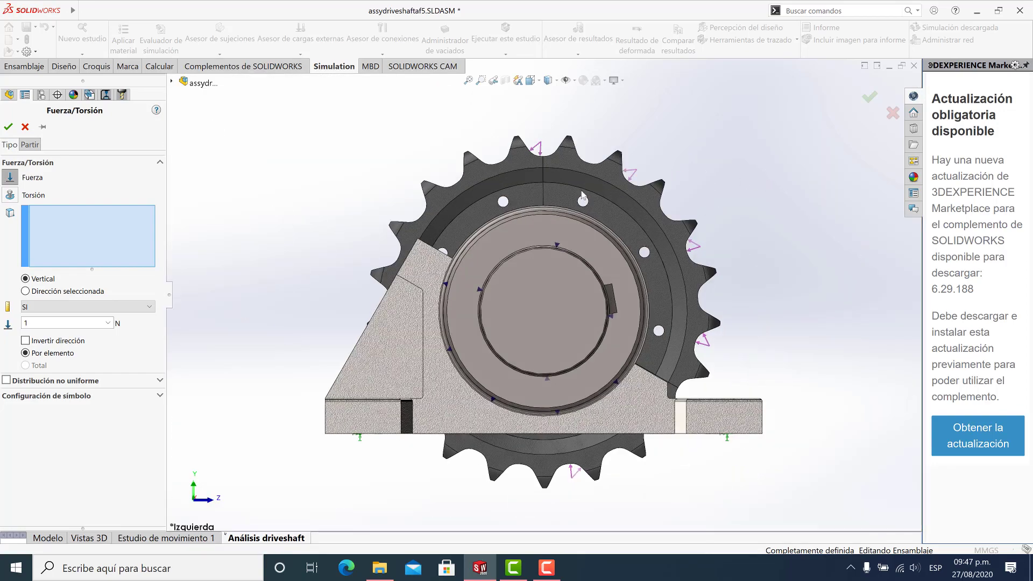
scroll(551, 160, down, 5)
mouse_move(560, 219)
middle_down()
mouse_move(485, 265)
mouse_move(555, 218)
middle_up()
click(553, 215)
Step: Add two more root faces of this sprocket to the force, skipping one tooth gap between selections down its side
scroll(573, 251, up, 4)
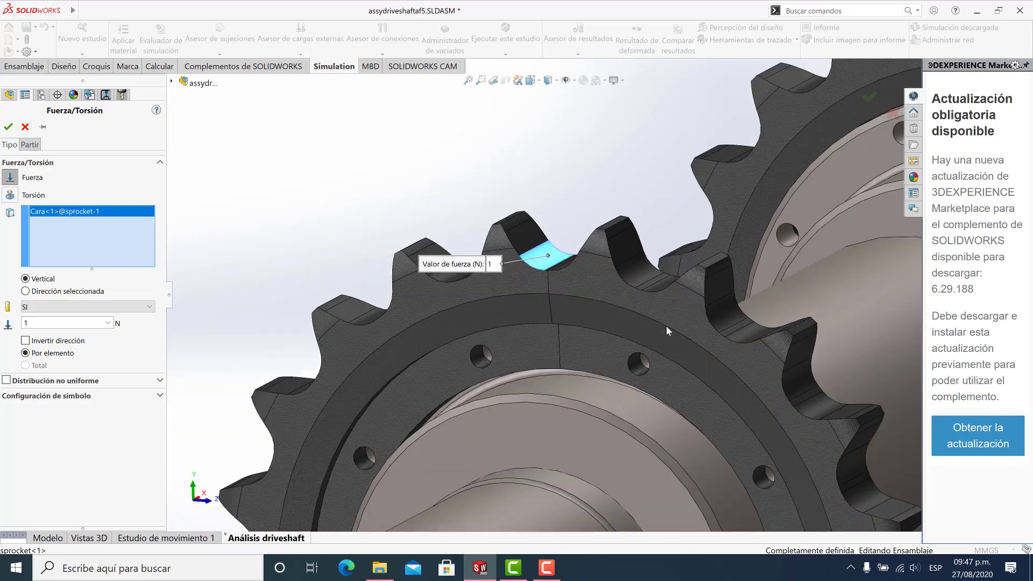
scroll(731, 316, down, 2)
scroll(733, 315, down, 2)
click(737, 311)
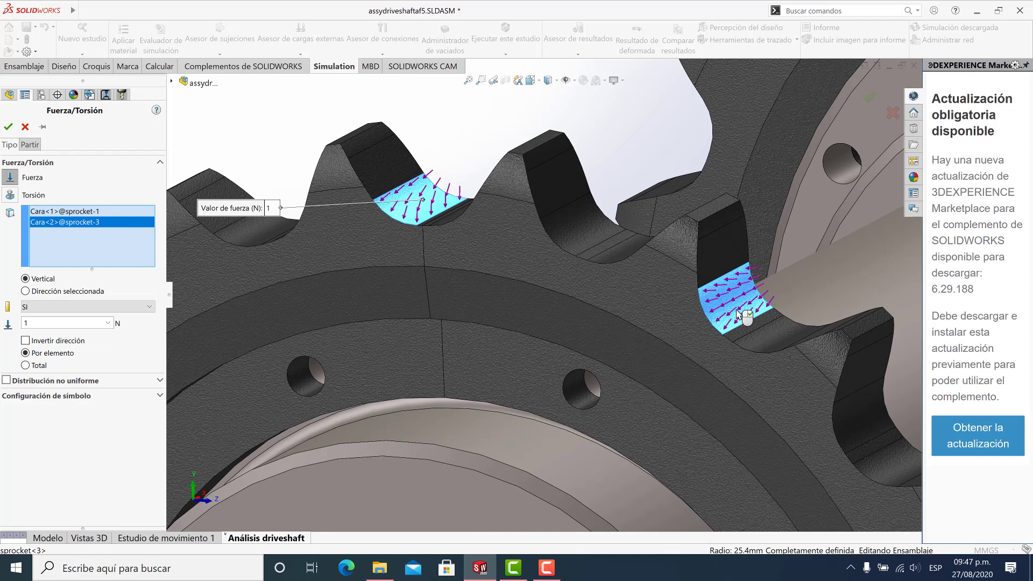
scroll(743, 317, up, 4)
scroll(694, 372, up, 2)
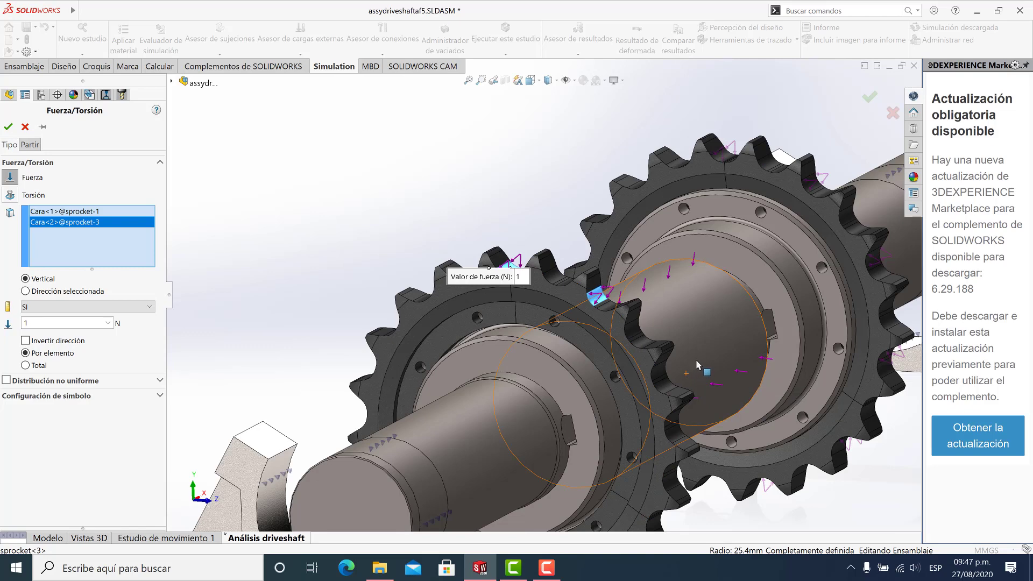
scroll(657, 373, down, 2)
scroll(657, 372, up, 3)
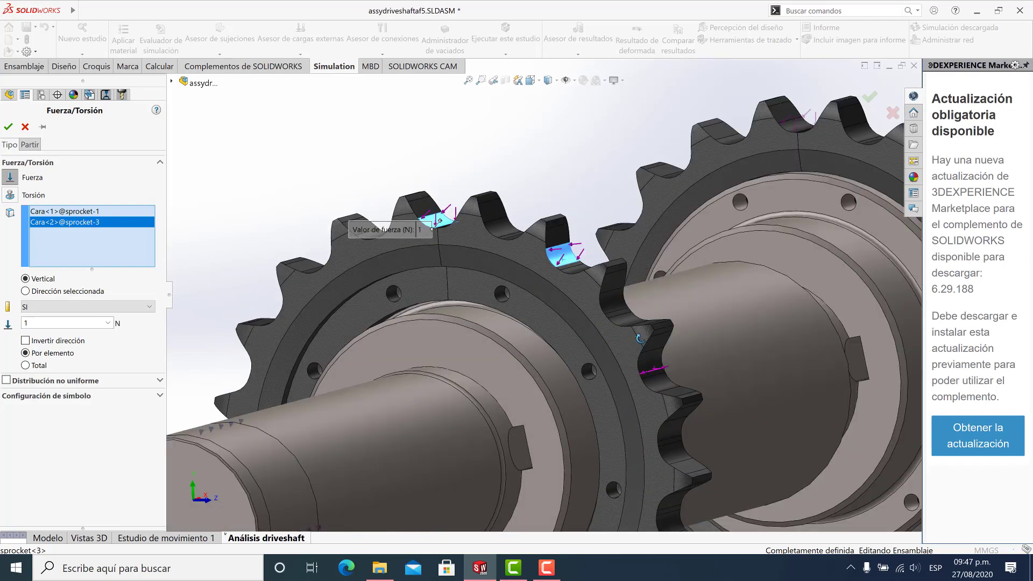
click(657, 371)
Step: Continue the every-other-gap pattern by adding the fourth and fifth root faces on the sprocket's lower side to the force
scroll(642, 386, up, 2)
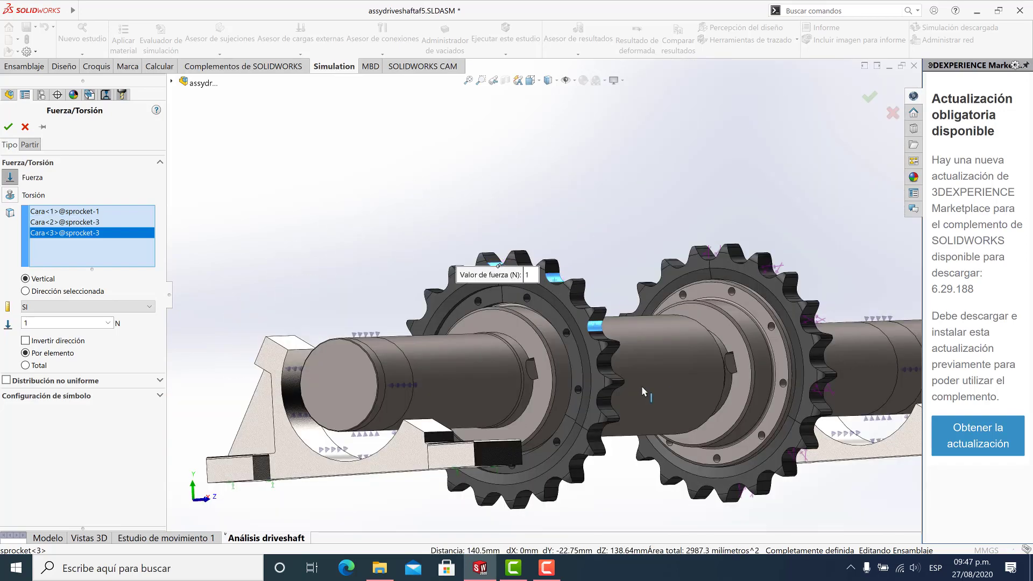
scroll(613, 382, down, 6)
scroll(583, 376, up, 3)
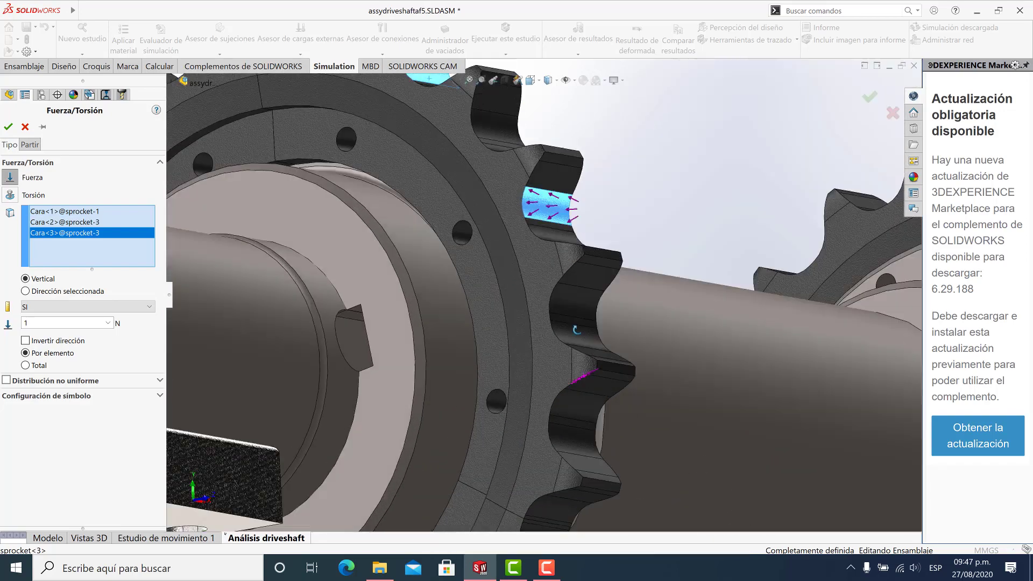
middle_drag(584, 376, 582, 293)
click(585, 421)
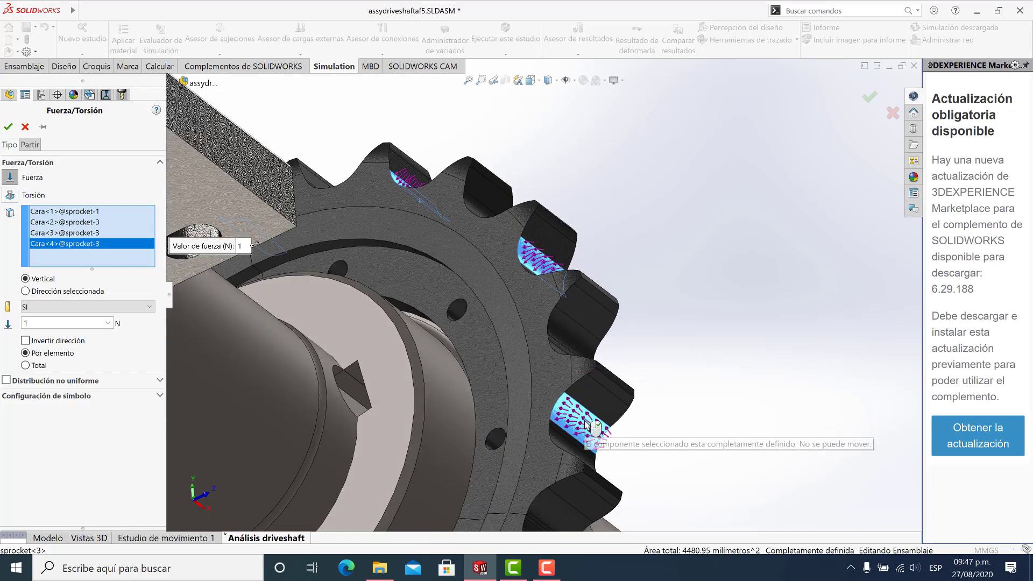
scroll(565, 423, up, 3)
scroll(543, 414, down, 3)
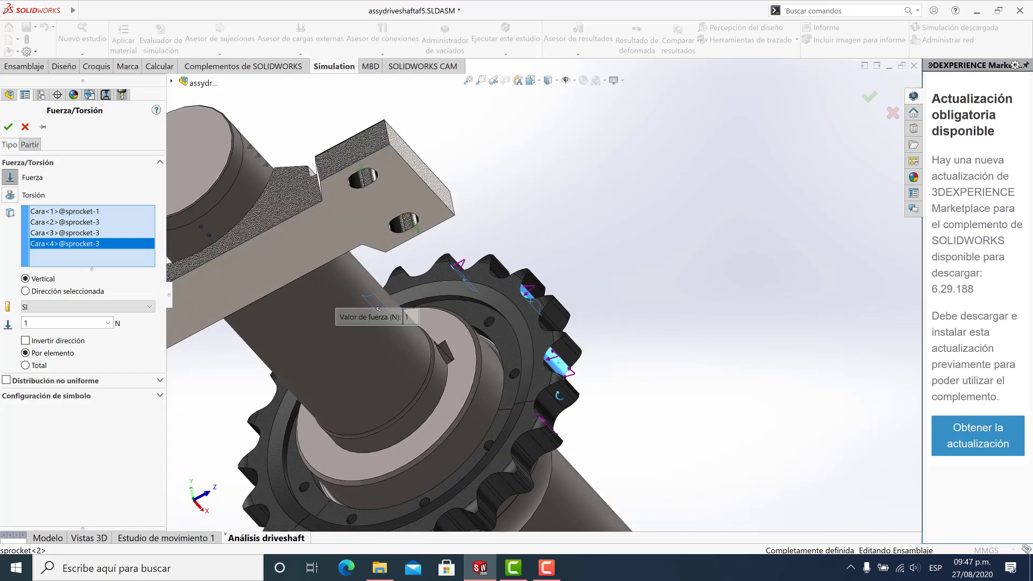
middle_drag(544, 414, 538, 435)
scroll(536, 444, down, 3)
scroll(523, 410, down, 3)
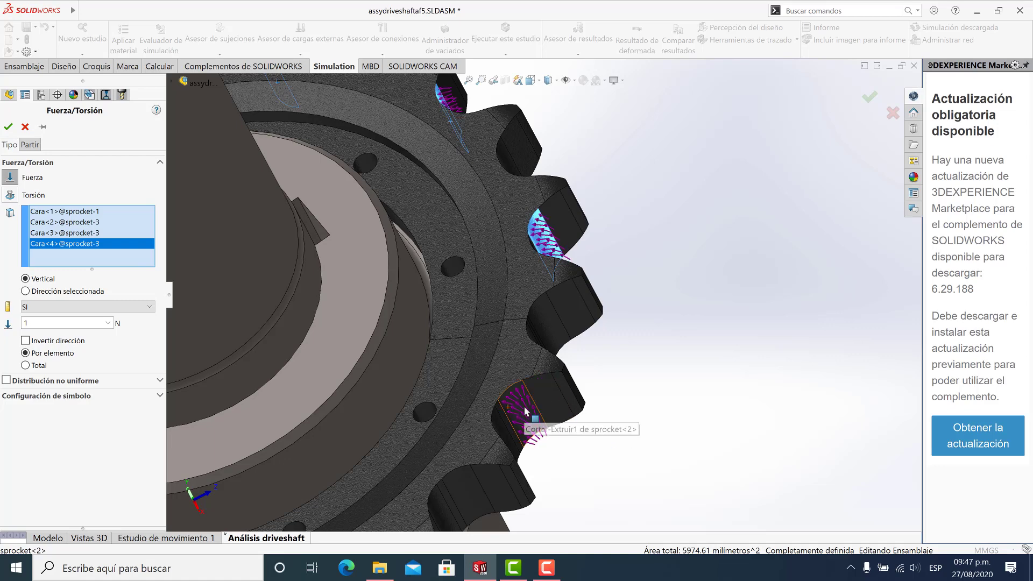
click(526, 414)
Step: Add a sixth alternate root face near the underside of this sprocket to the force
scroll(526, 425, up, 5)
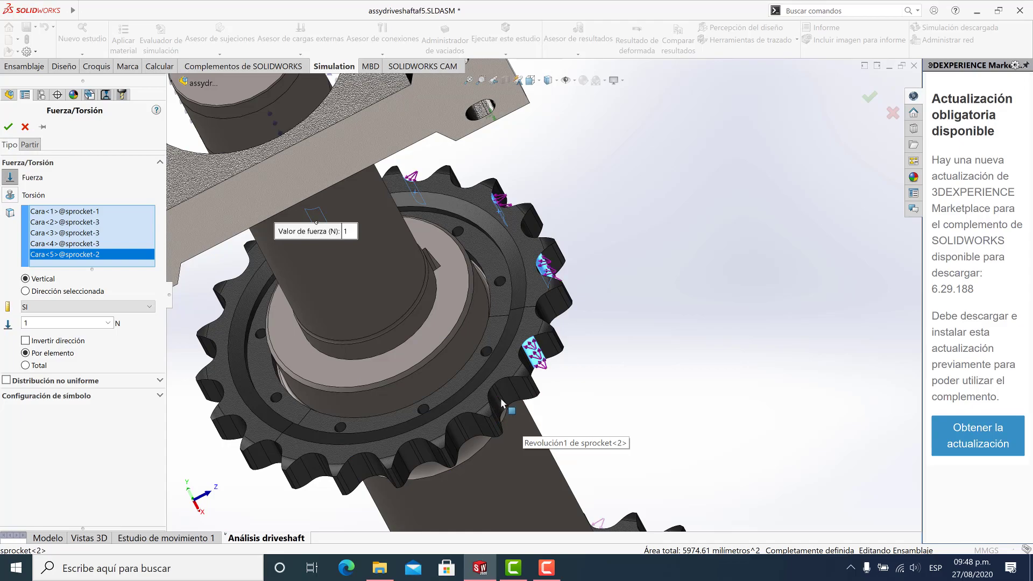
mouse_move(500, 398)
middle_down()
mouse_move(496, 384)
mouse_move(511, 439)
mouse_move(518, 392)
middle_up()
scroll(518, 377, down, 5)
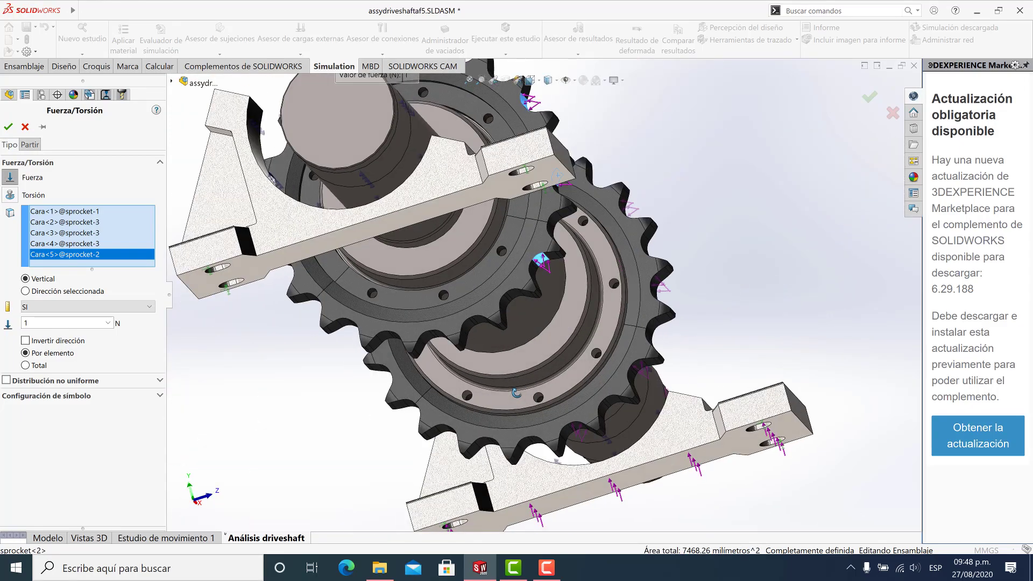
scroll(492, 278, down, 4)
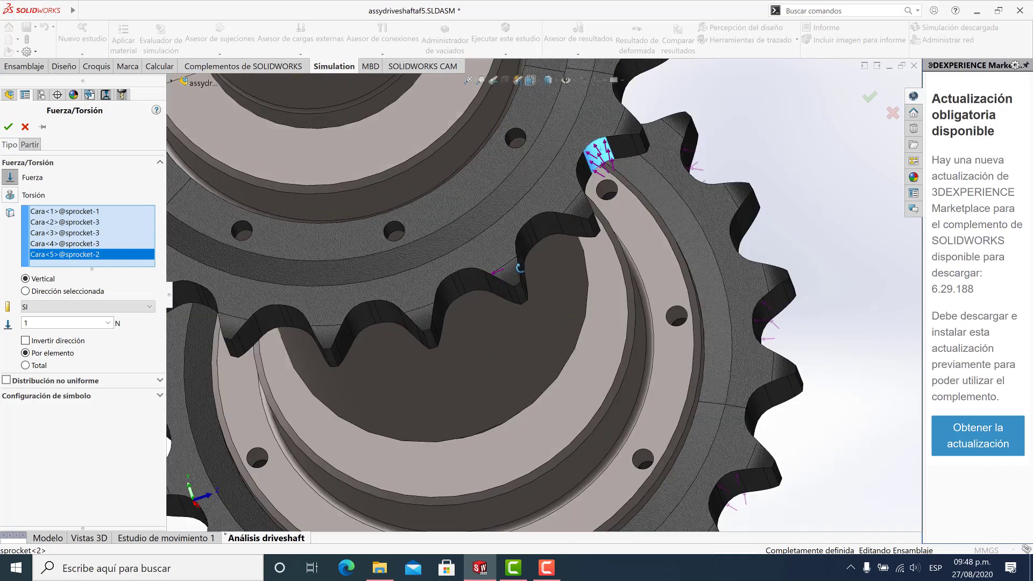
click(482, 291)
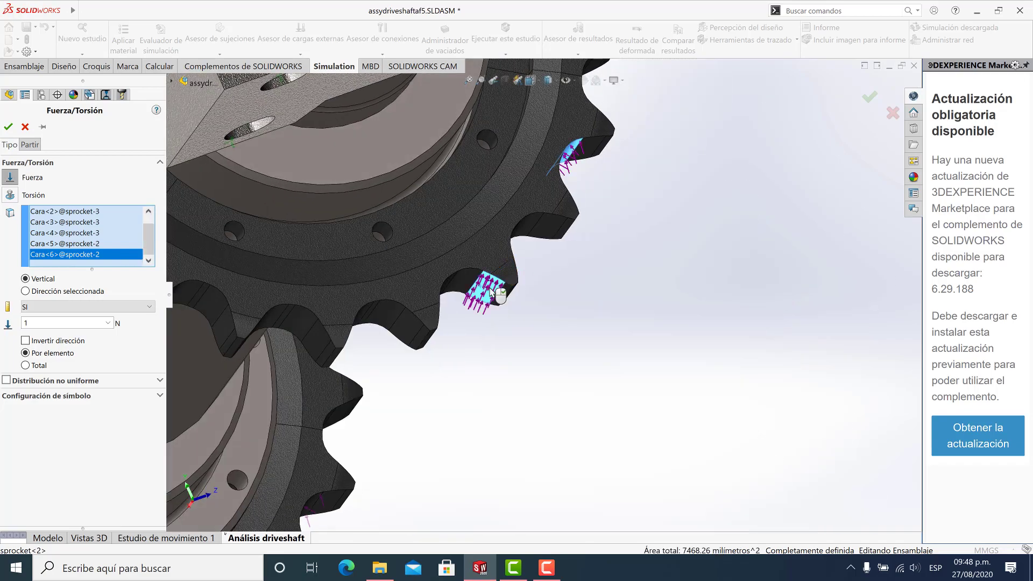
Step: Set the second sprocket's force to Metric (G) units with 5431 kgf per item and accept the load
middle_drag(482, 291, 511, 317)
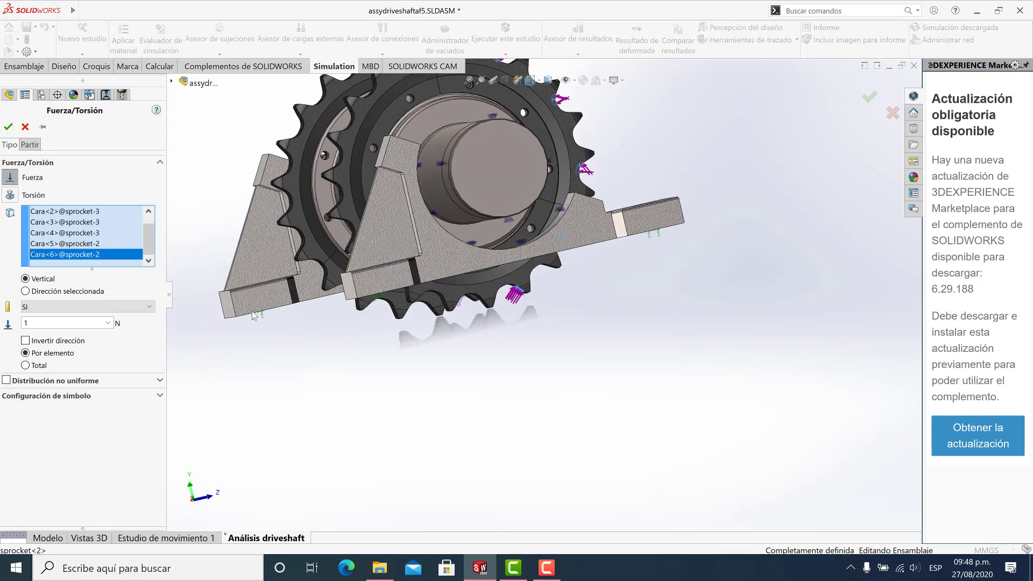
click(113, 306)
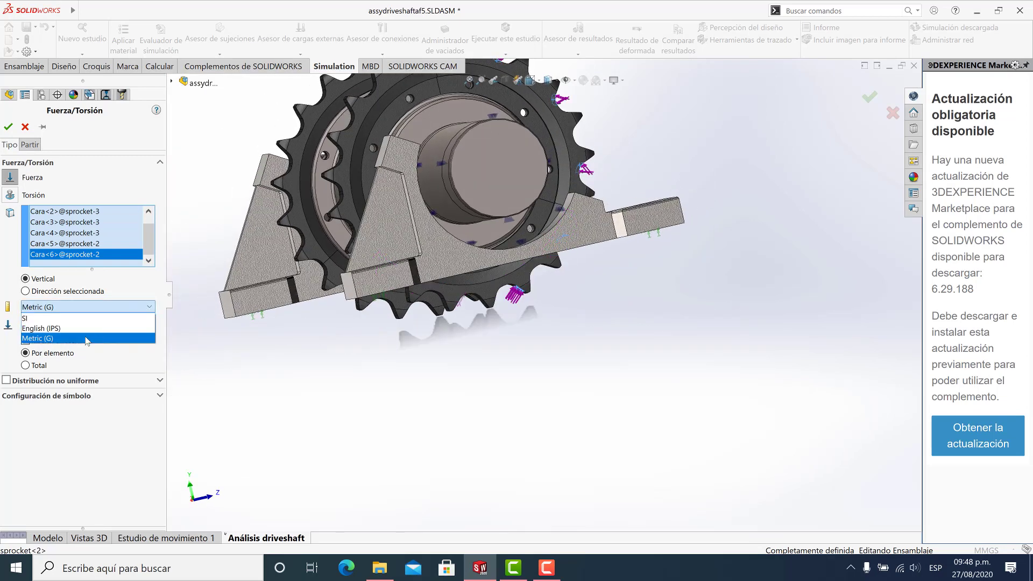
click(113, 338)
double_click(66, 324)
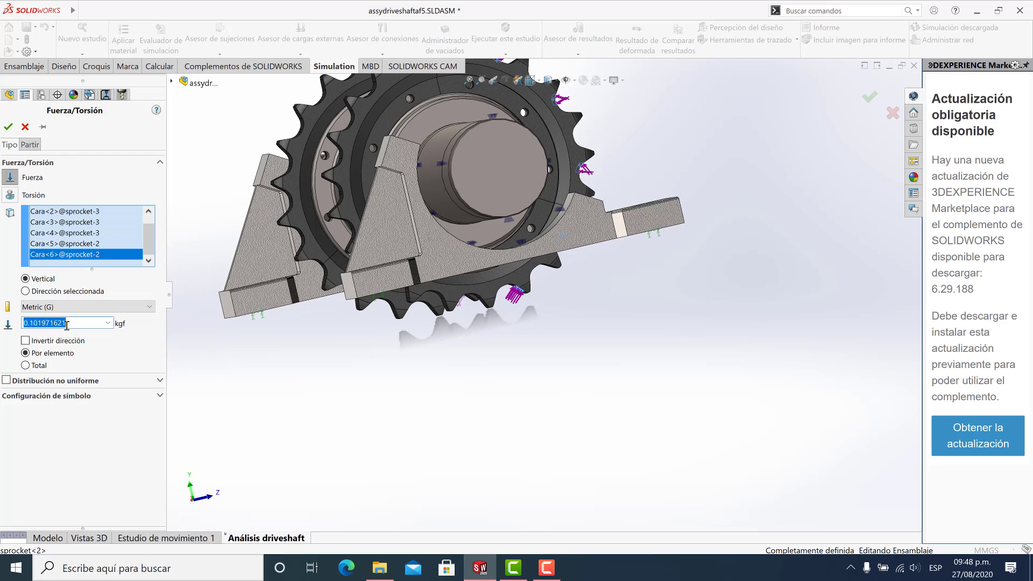
text(5431)
click(8, 127)
Step: Examine the whole assembly from several sides to check the tooth forces on both sprockets and the base fixtures
key(ctrl+1)
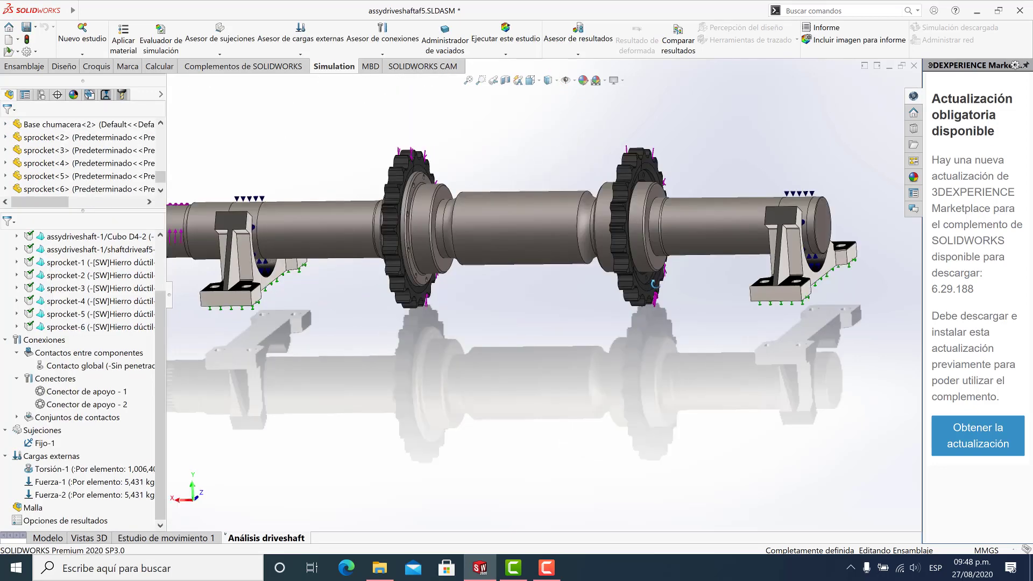
key(ctrl+7)
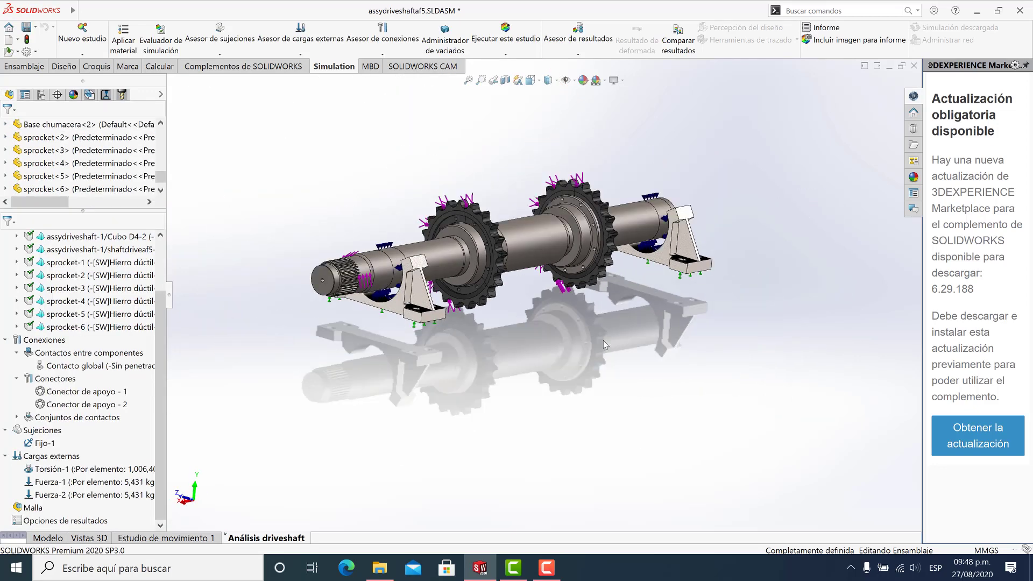
scroll(517, 326, down, 3)
middle_drag(492, 311, 573, 355)
scroll(483, 332, up, 2)
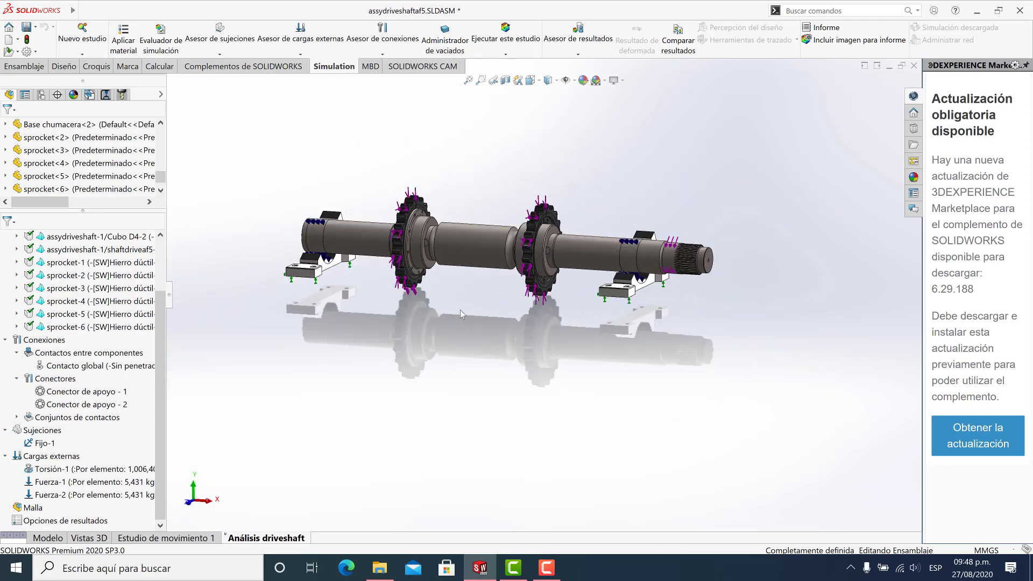
scroll(387, 308, down, 1)
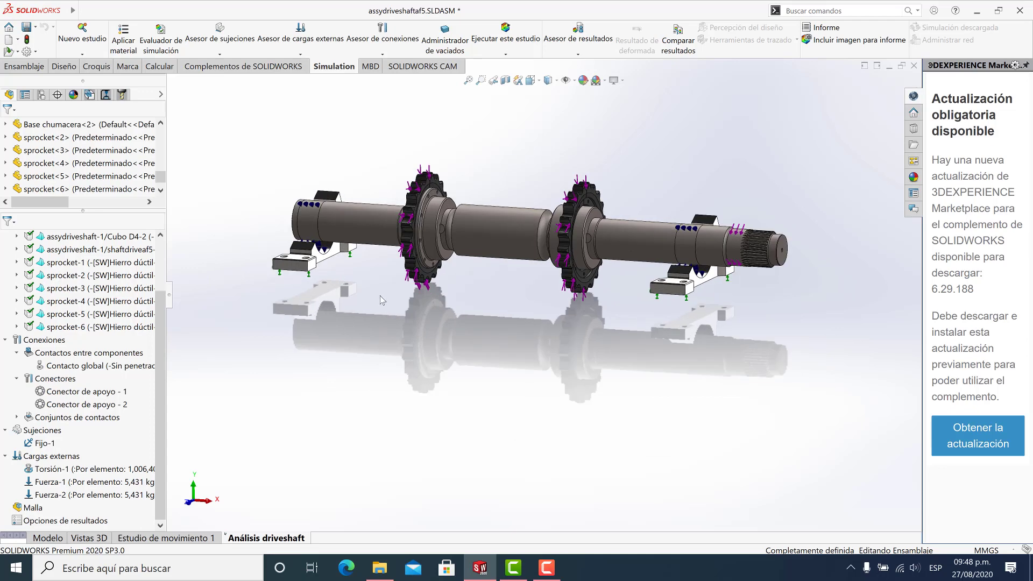
scroll(372, 287, up, 1)
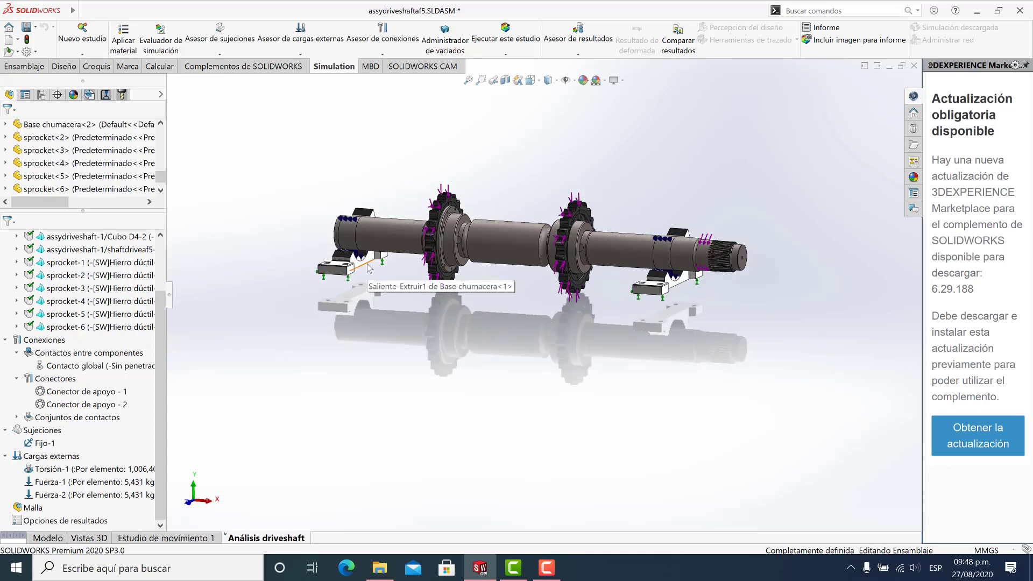
scroll(409, 269, down, 3)
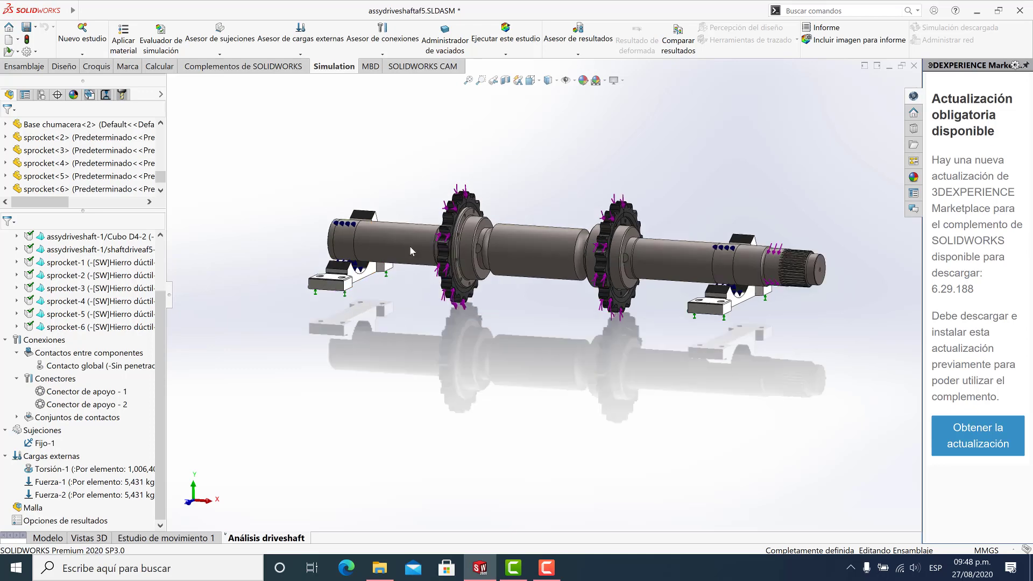
middle_drag(417, 277, 366, 340)
scroll(418, 341, up, 2)
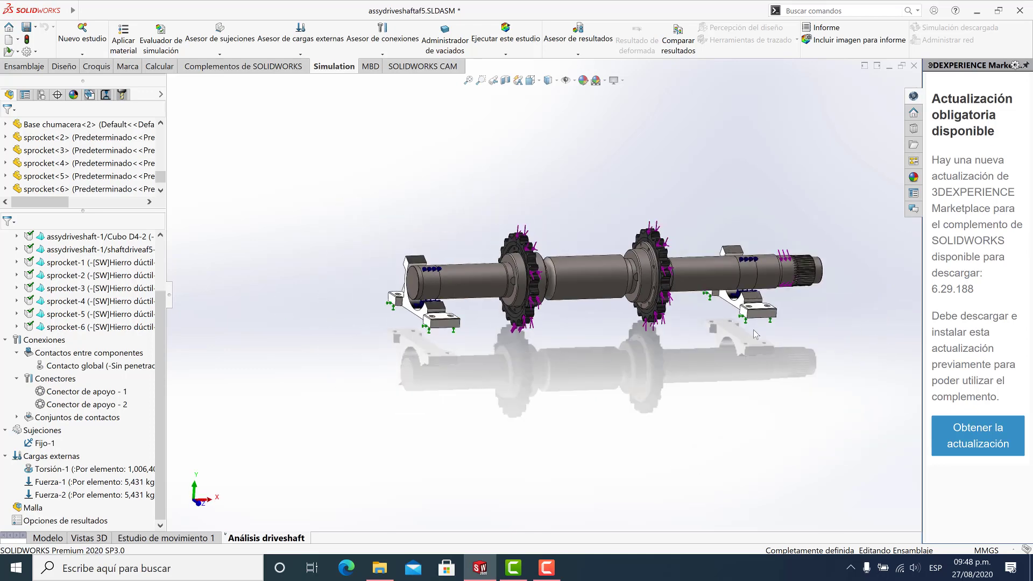
Step: Check the bearing connectors at both supports, the torque next to the splined end, and the sprocket hubs up close
scroll(463, 323, down, 3)
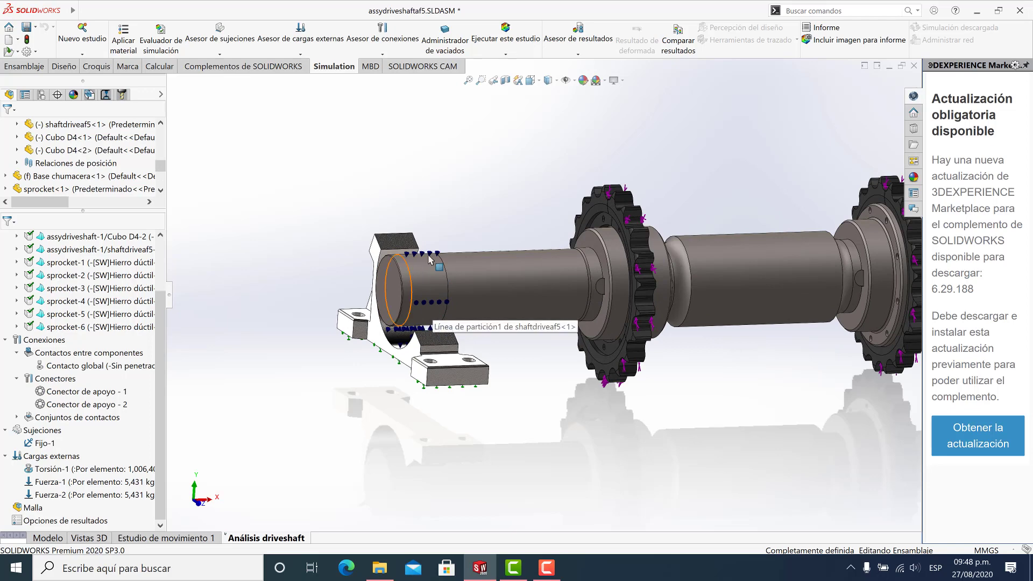
scroll(543, 290, up, 3)
scroll(823, 289, down, 5)
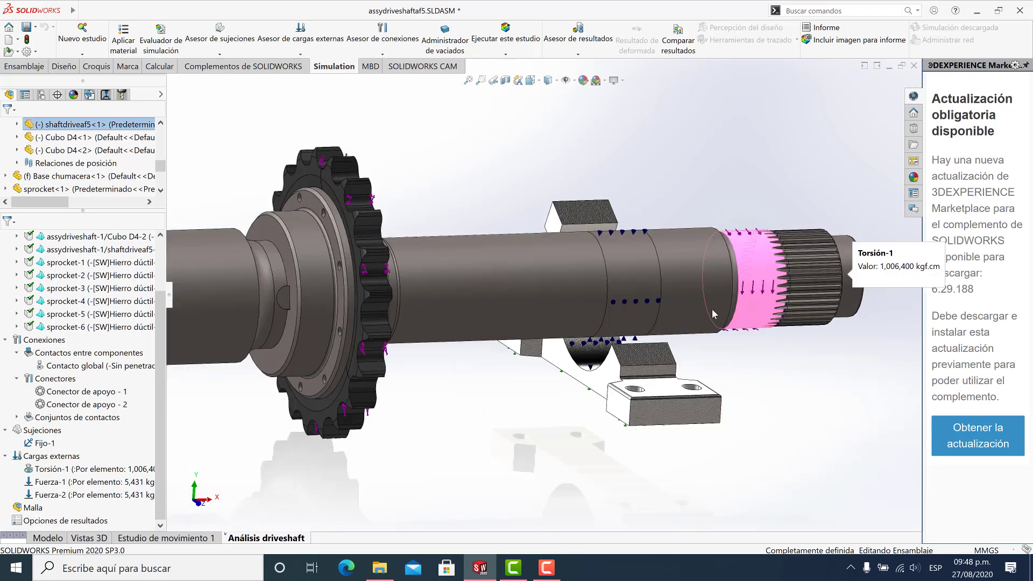
middle_drag(839, 307, 224, 201)
scroll(637, 324, up, 4)
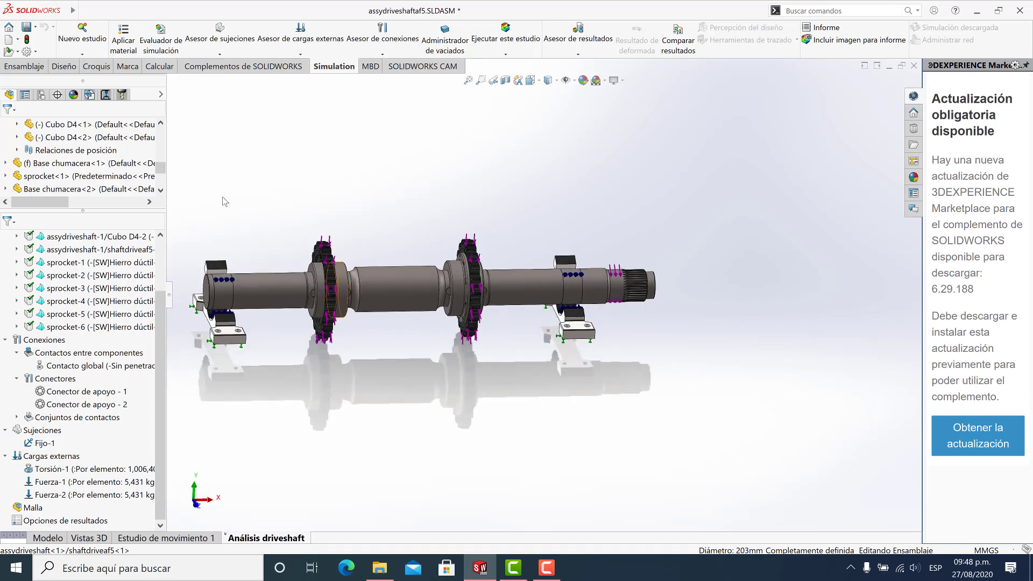
drag(257, 190, 547, 363)
click(454, 353)
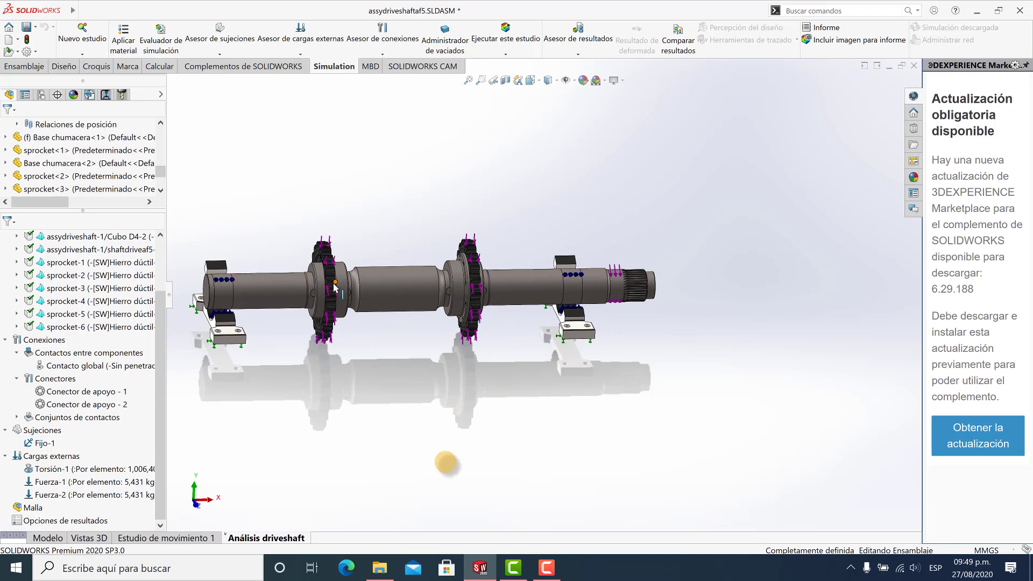
scroll(361, 321, down, 2)
scroll(360, 320, down, 2)
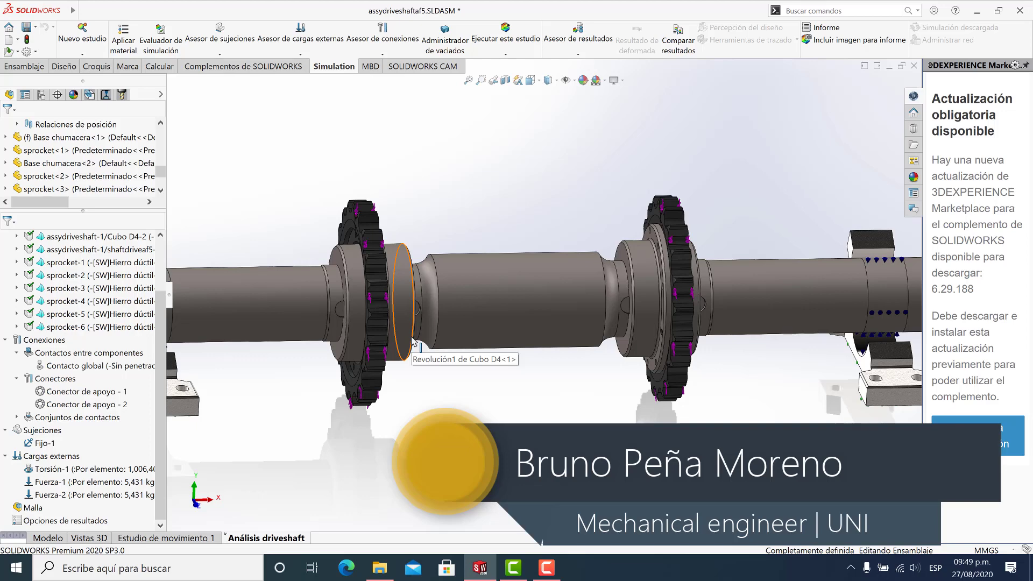
scroll(414, 342, up, 5)
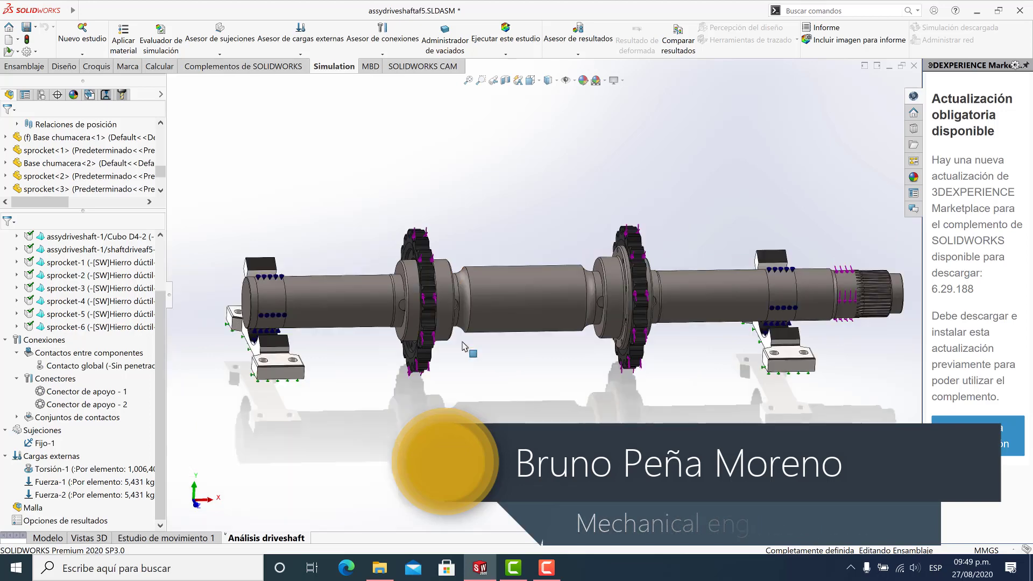
Step: Examine the splined shaft end with its torque, the adjacent bearing support and the tooth forces on both sprockets
scroll(527, 350, up, 3)
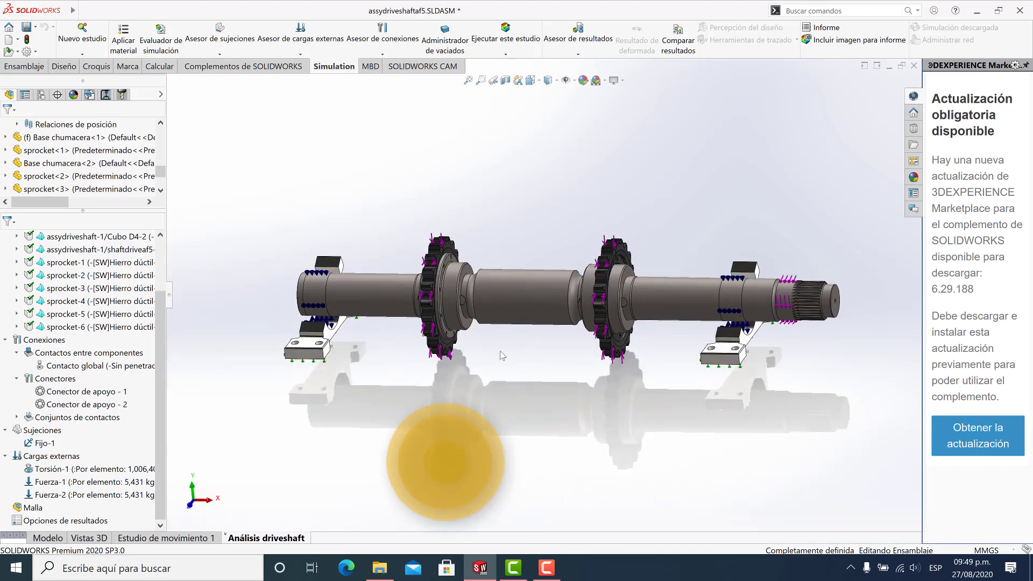
scroll(606, 348, down, 5)
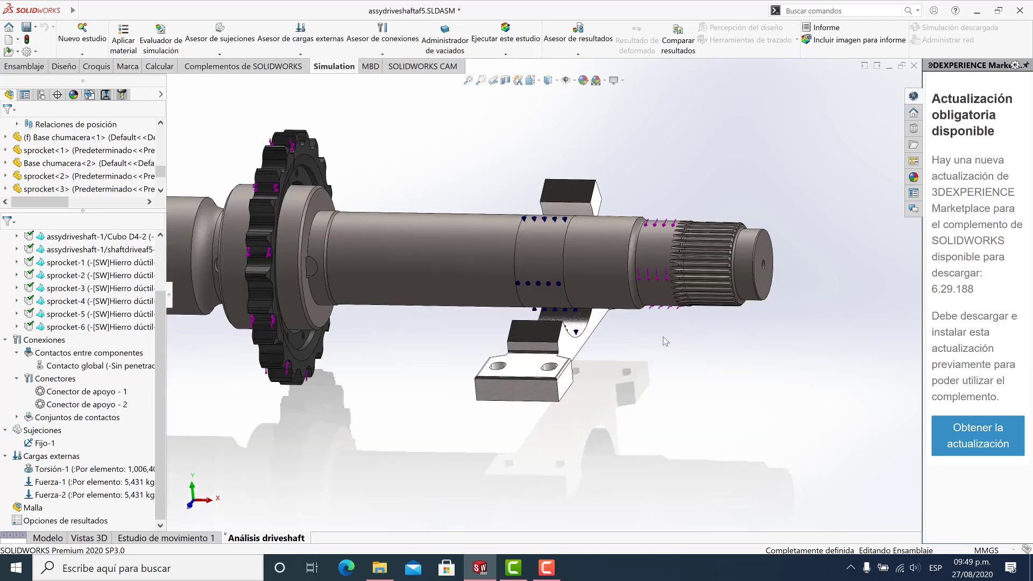
middle_drag(663, 337, 679, 252)
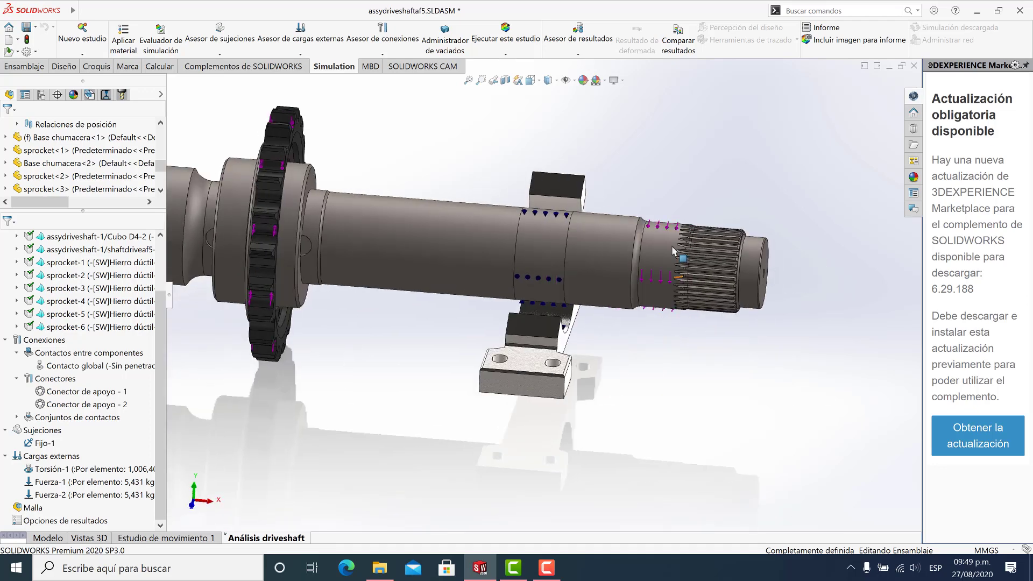
scroll(667, 280, up, 5)
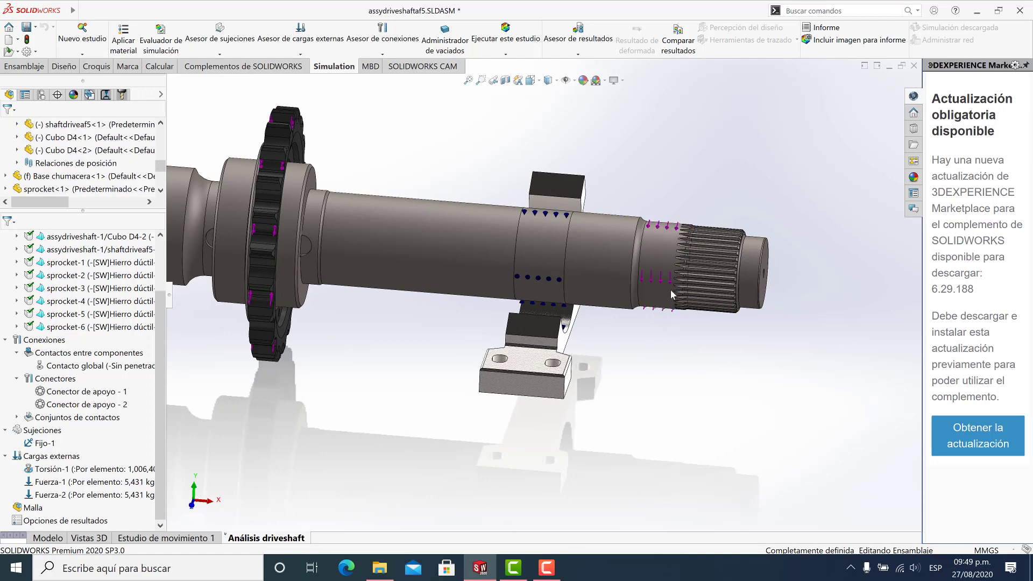
scroll(422, 249, down, 5)
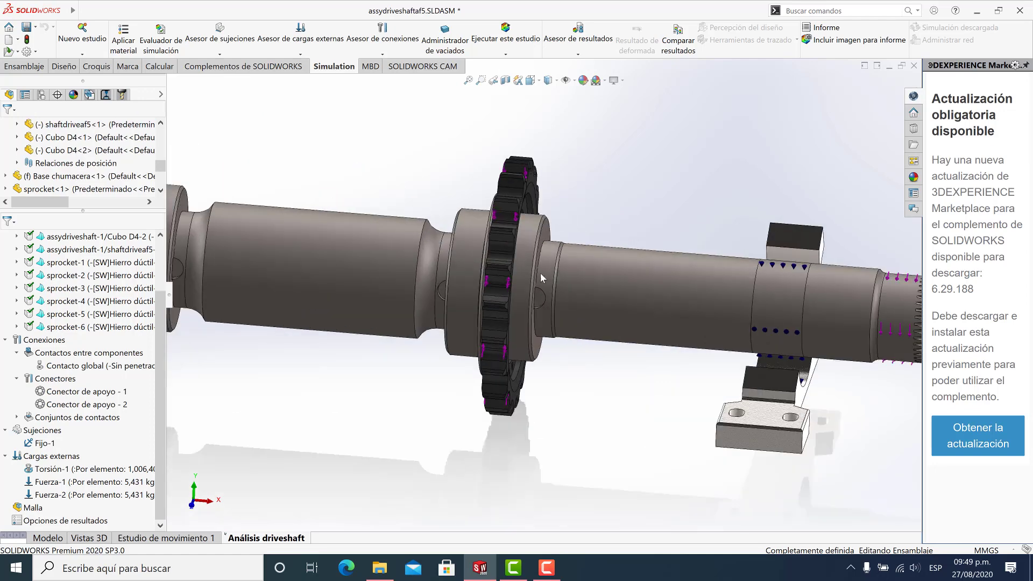
middle_drag(540, 273, 496, 261)
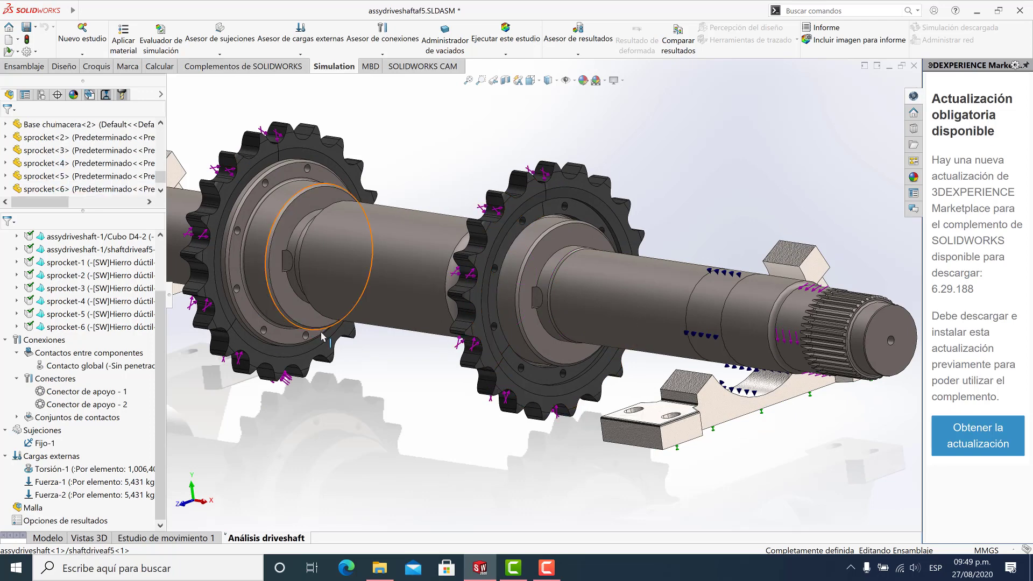
scroll(339, 323, up, 2)
key(ctrl+1)
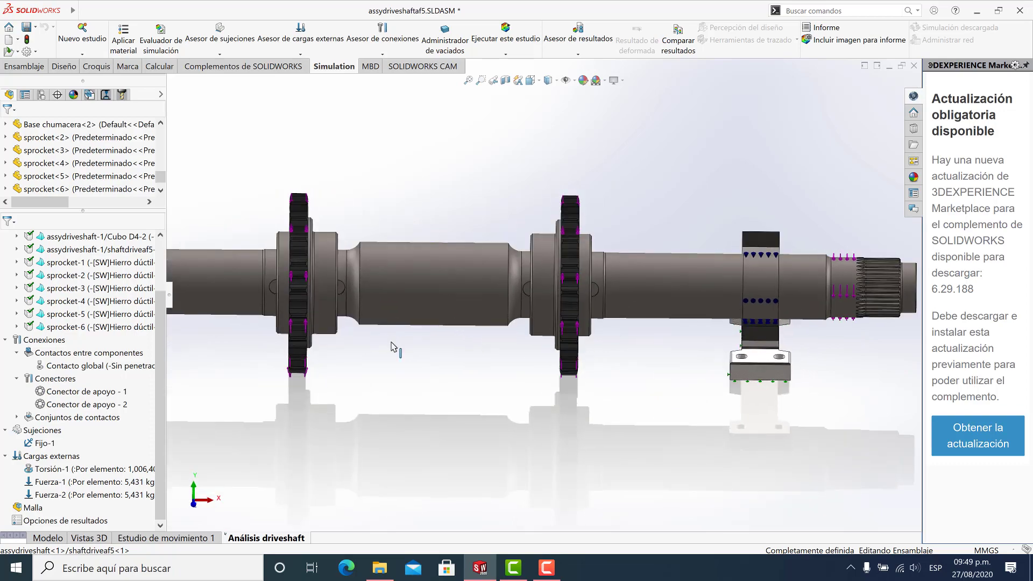
Step: Inspect the sprocket's bolt holes and the shaft keyway up close, and look over the whole loaded assembly
scroll(386, 350, down, 5)
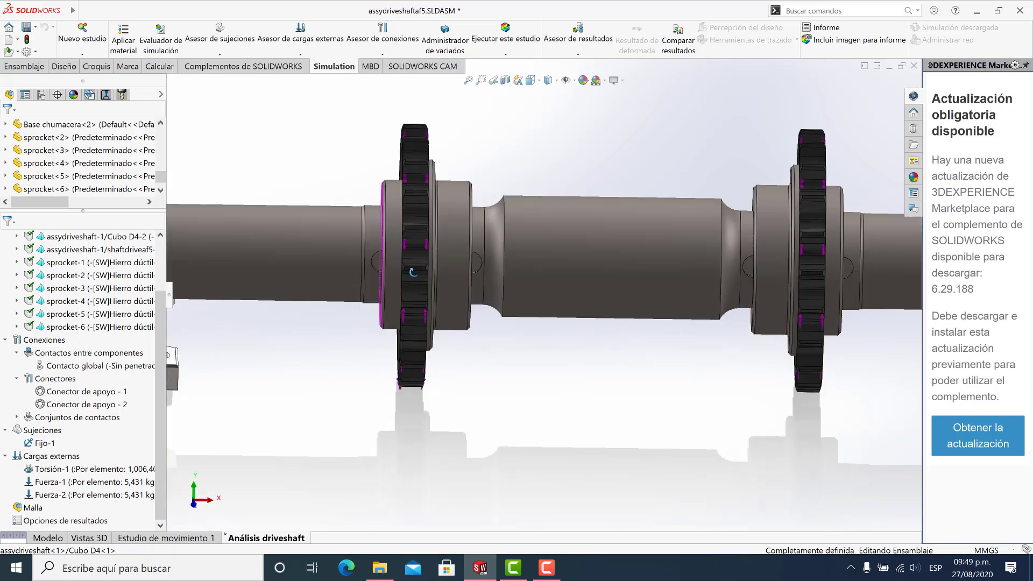
middle_drag(385, 297, 462, 311)
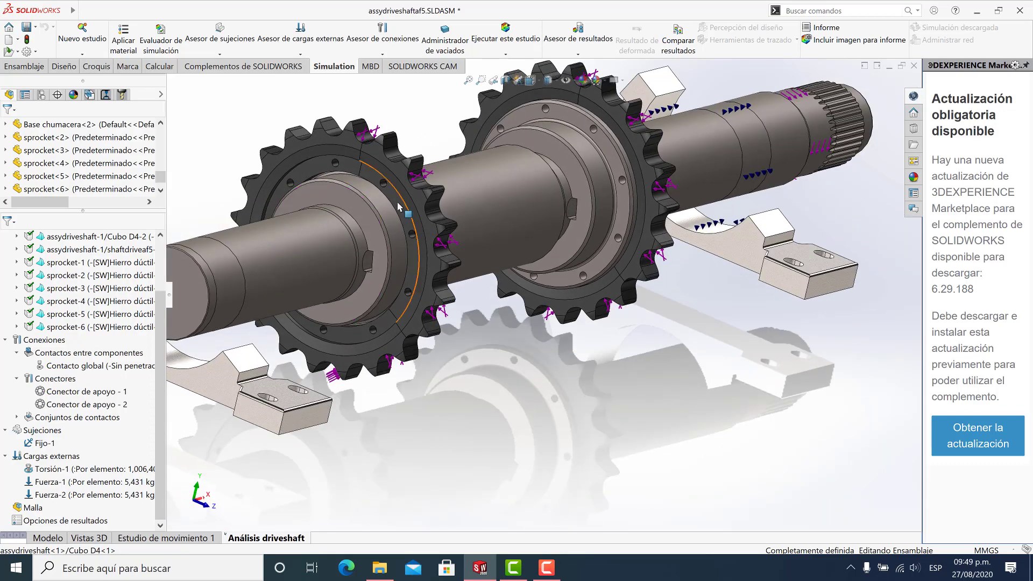
scroll(396, 199, down, 3)
scroll(396, 199, down, 2)
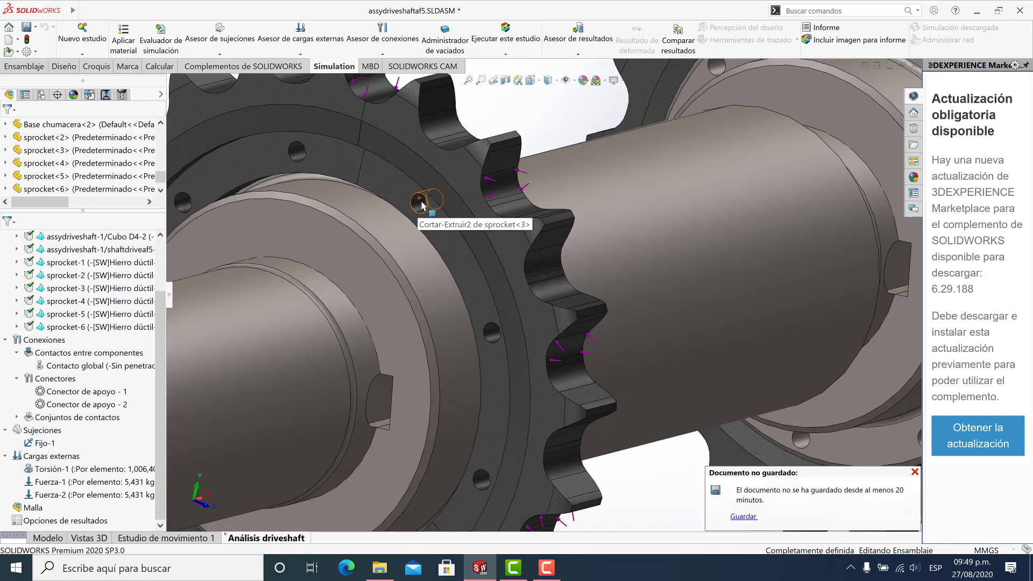
scroll(454, 255, up, 5)
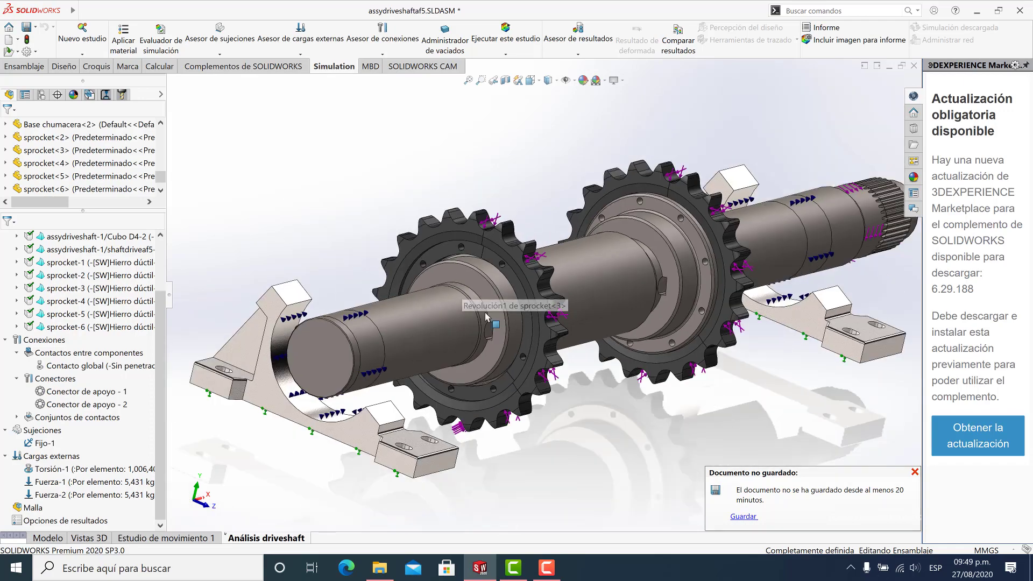
scroll(486, 317, down, 5)
middle_drag(494, 315, 506, 277)
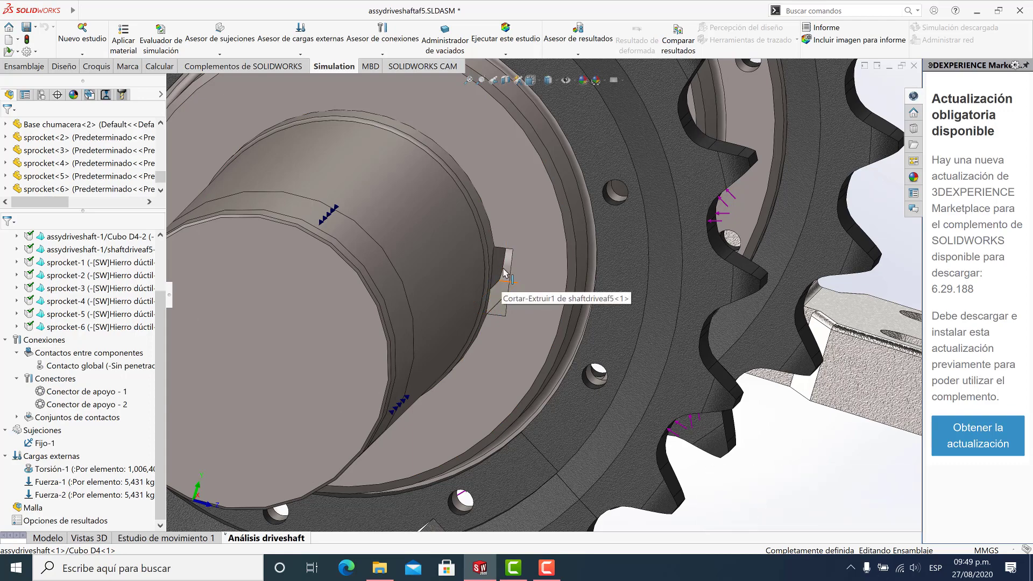
scroll(501, 289, up, 6)
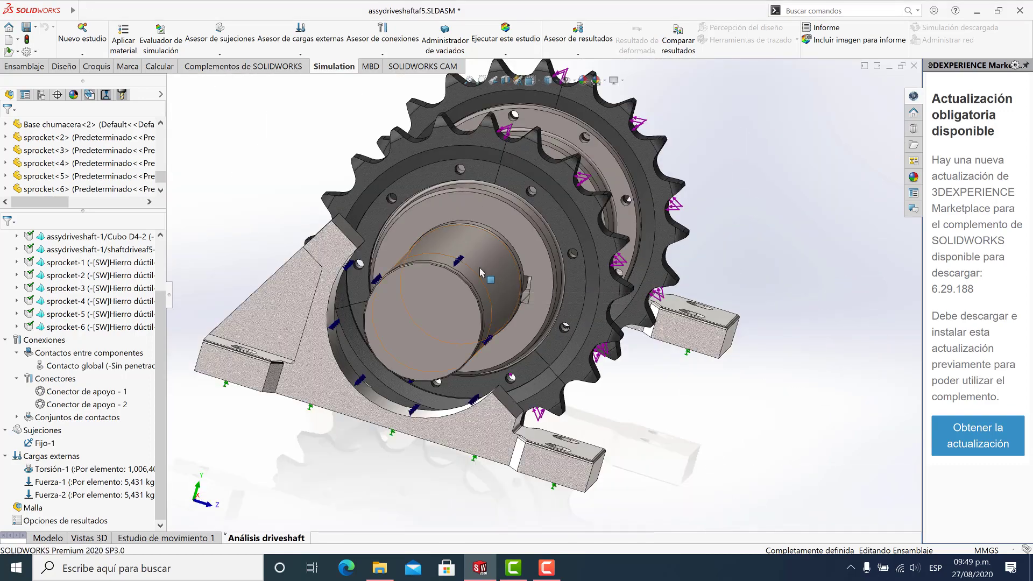
middle_drag(486, 288, 557, 323)
scroll(556, 324, up, 4)
scroll(685, 296, down, 2)
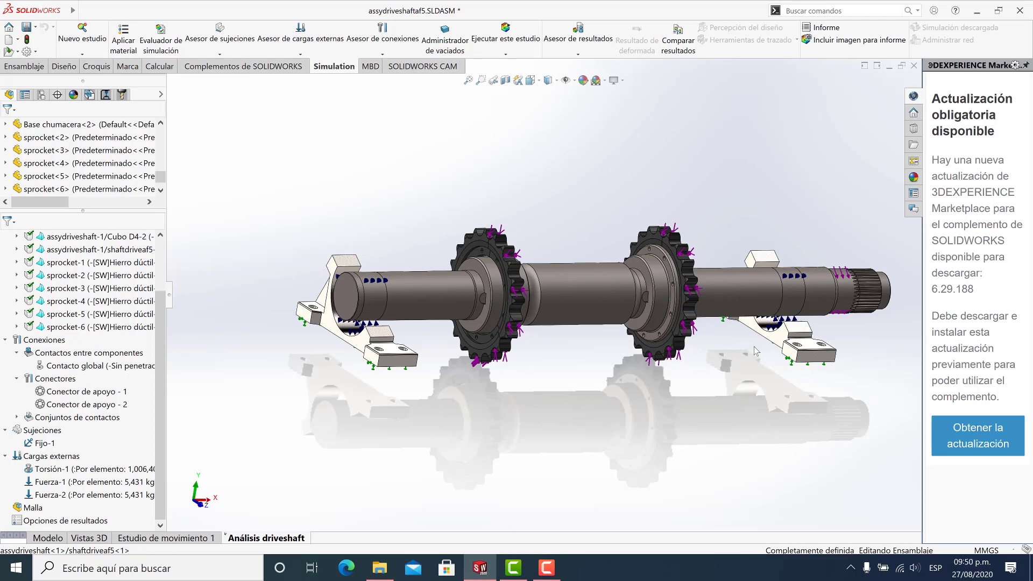
scroll(756, 353, up, 2)
mouse_move(756, 353)
middle_down()
mouse_move(724, 326)
mouse_move(762, 345)
middle_up()
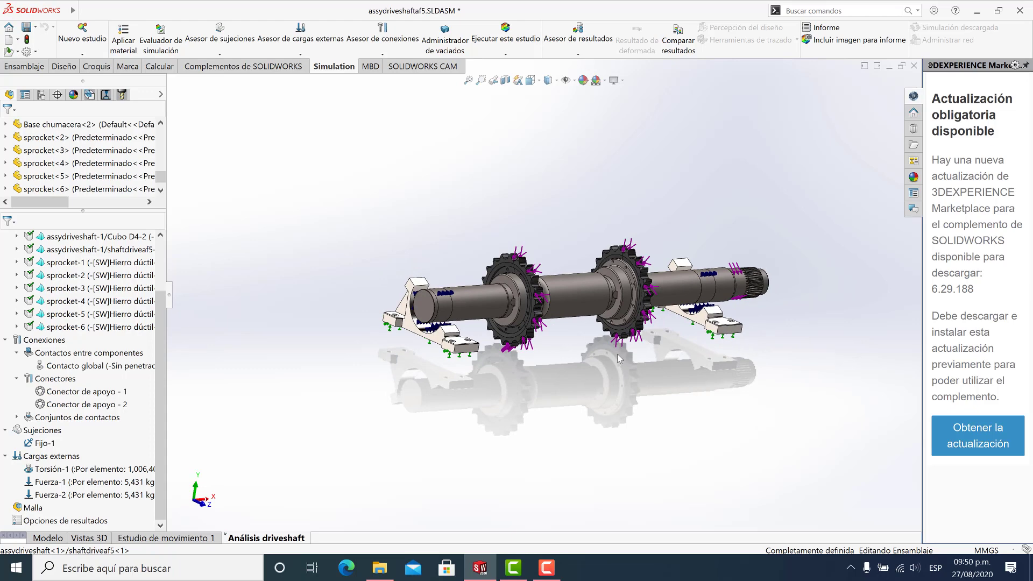
scroll(577, 253, down, 3)
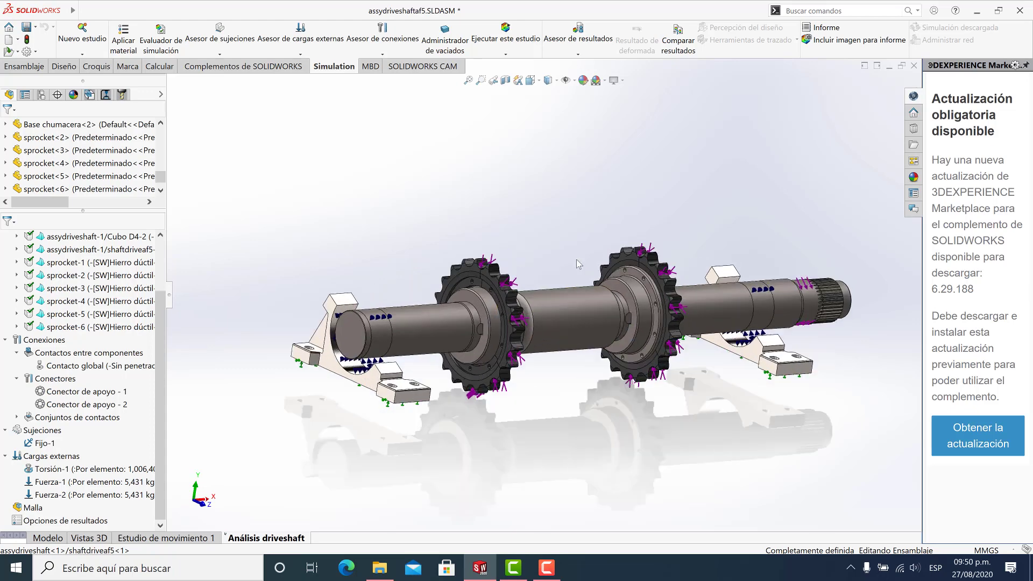
Step: Mesh the assembly with a curvature-based mesh at the finest density, using element sizes from 11.1449715 mm to 55.72485748 mm
click(505, 55)
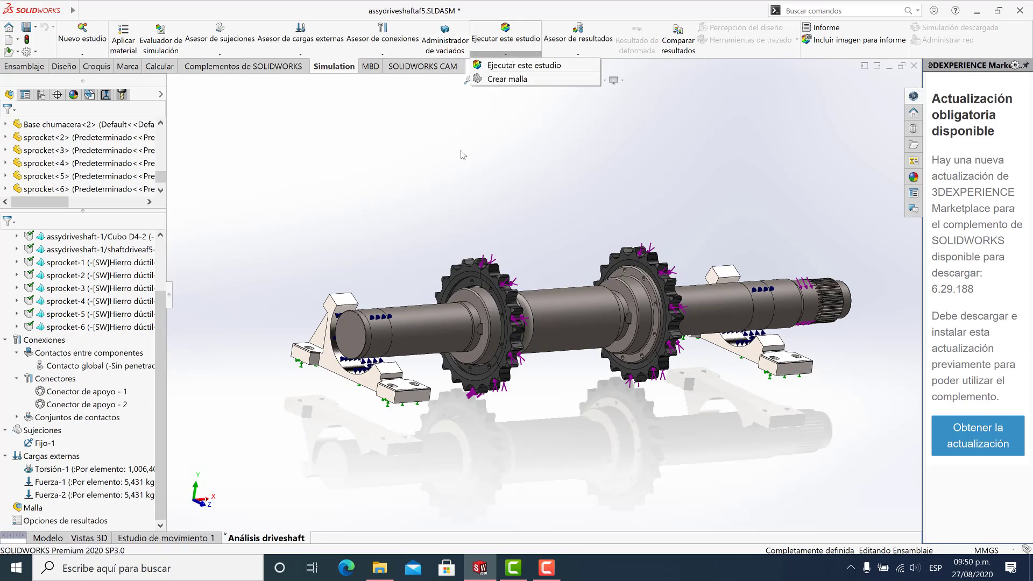
click(508, 80)
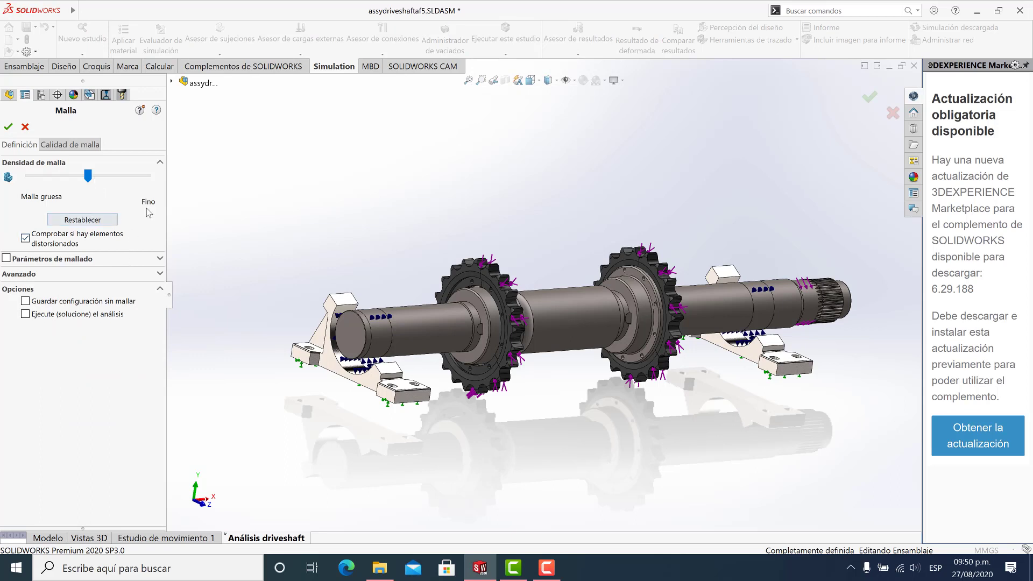
click(157, 260)
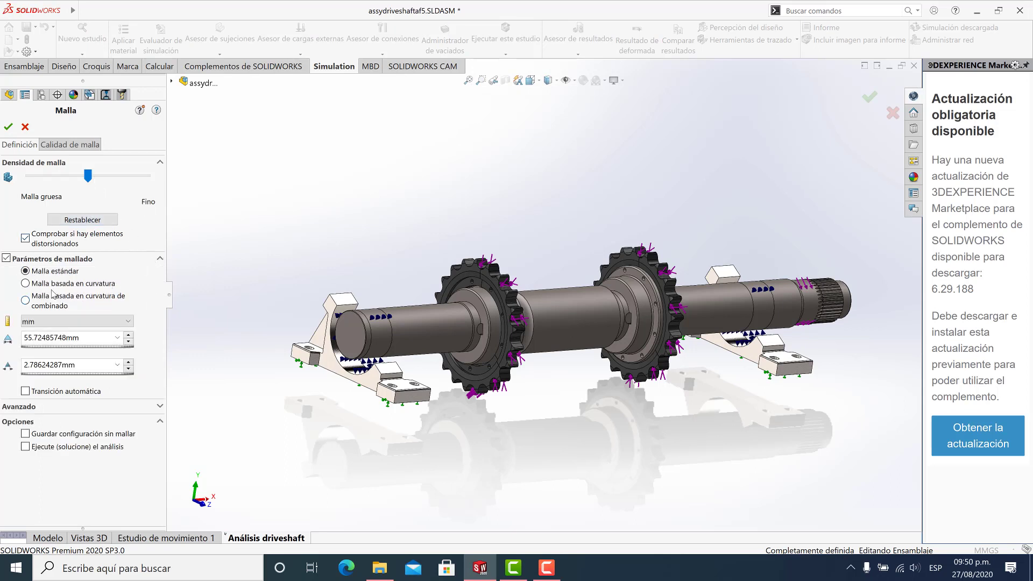
click(27, 284)
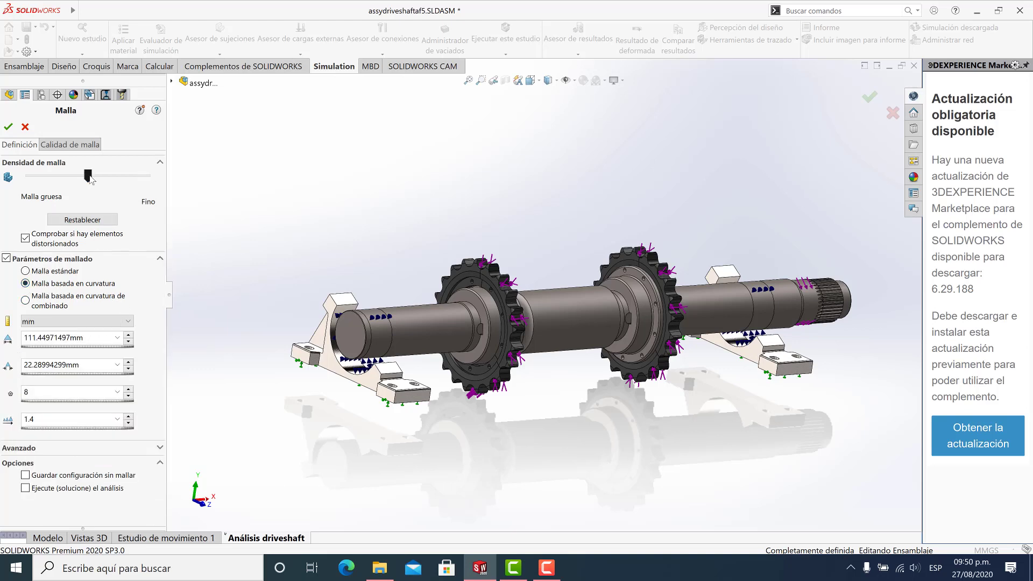
mouse_move(88, 176)
mouse_down()
mouse_move(154, 176)
mouse_move(35, 180)
mouse_move(102, 180)
mouse_move(84, 183)
mouse_up()
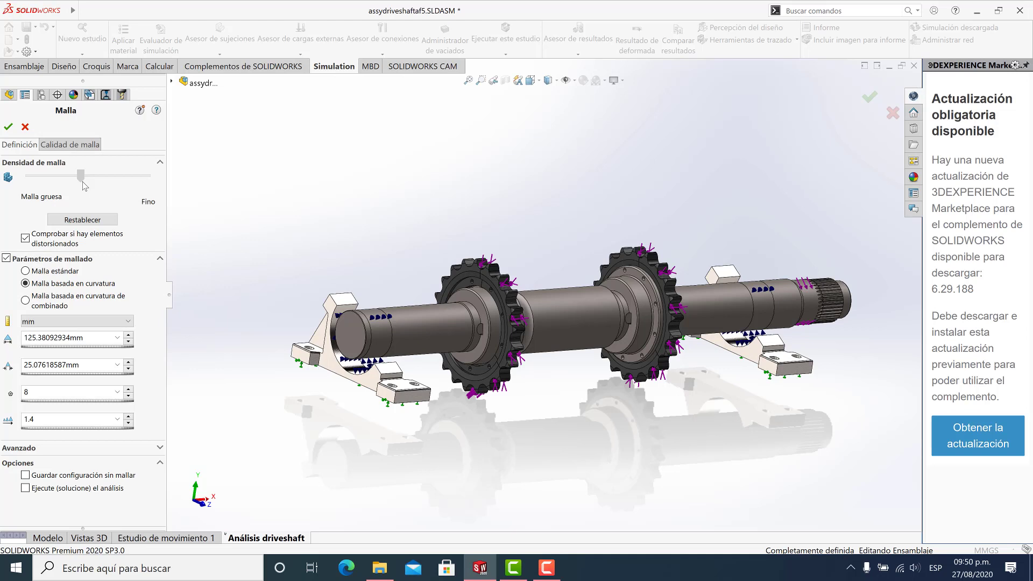
drag(83, 183, 143, 197)
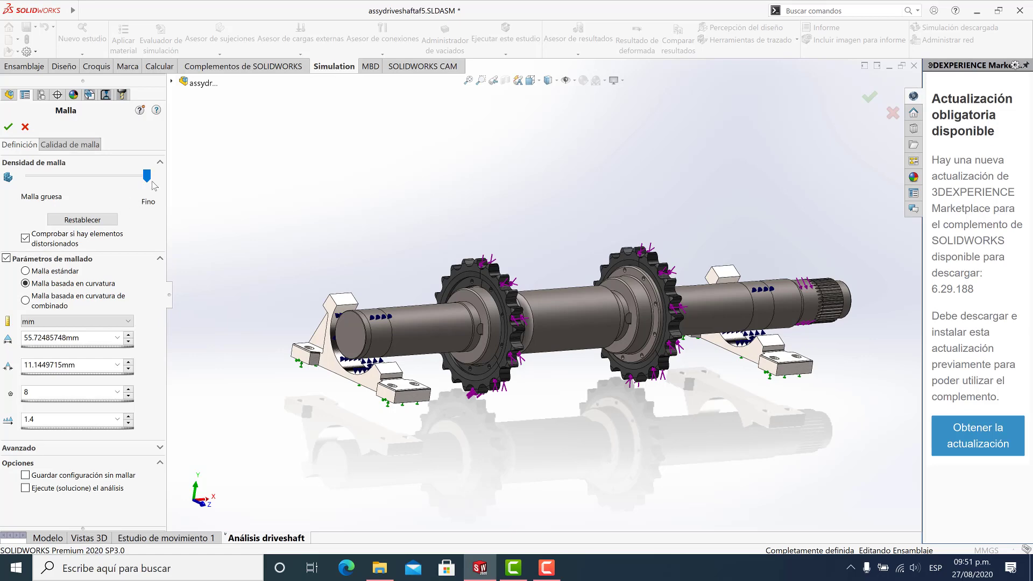
click(8, 126)
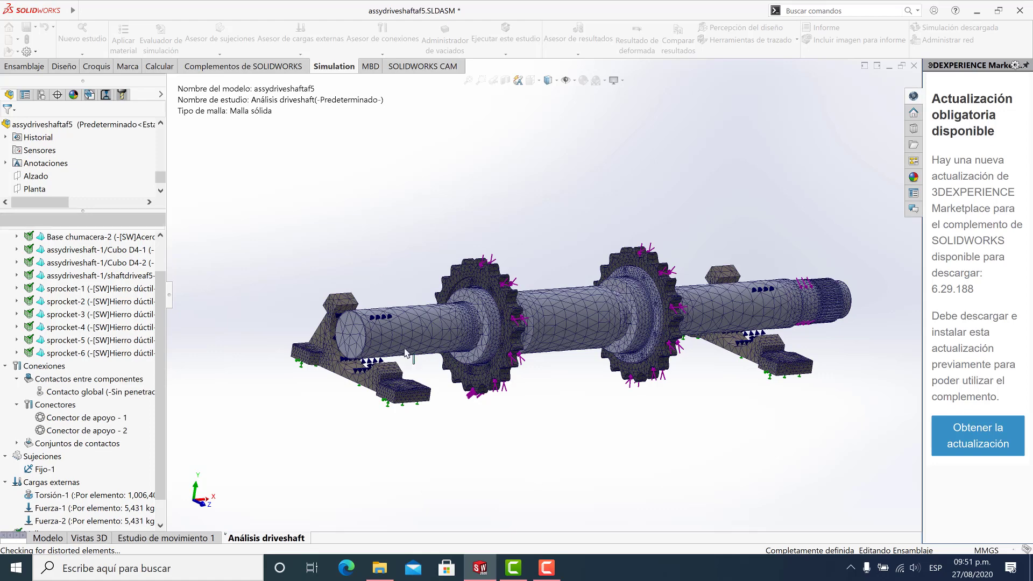
Step: Review the mesh and its full details, including the total nodes and total elements, and close the details
key(f)
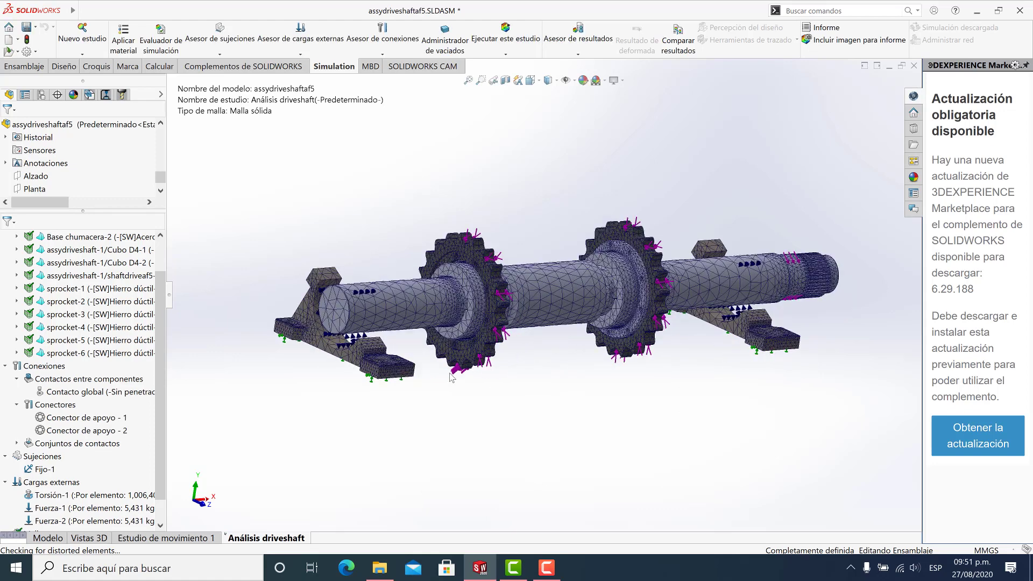
key(z)
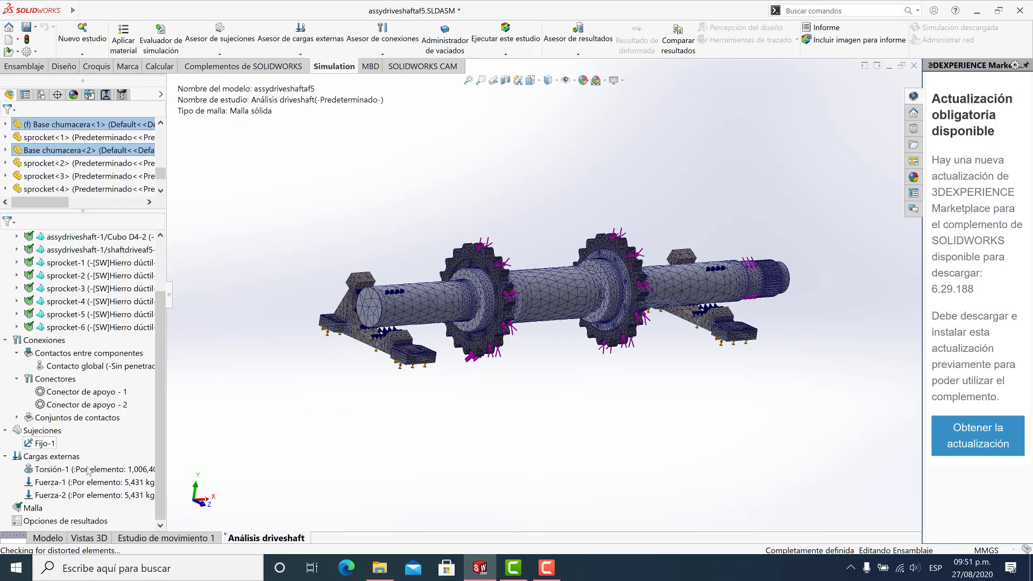
scroll(92, 473, down, 1)
click(34, 508)
right_click(34, 509)
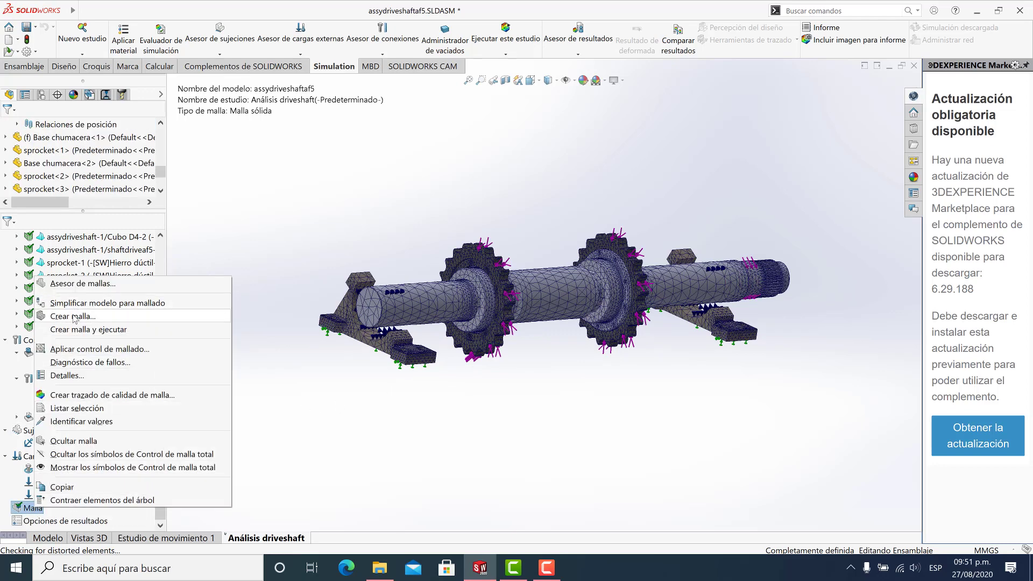
click(74, 376)
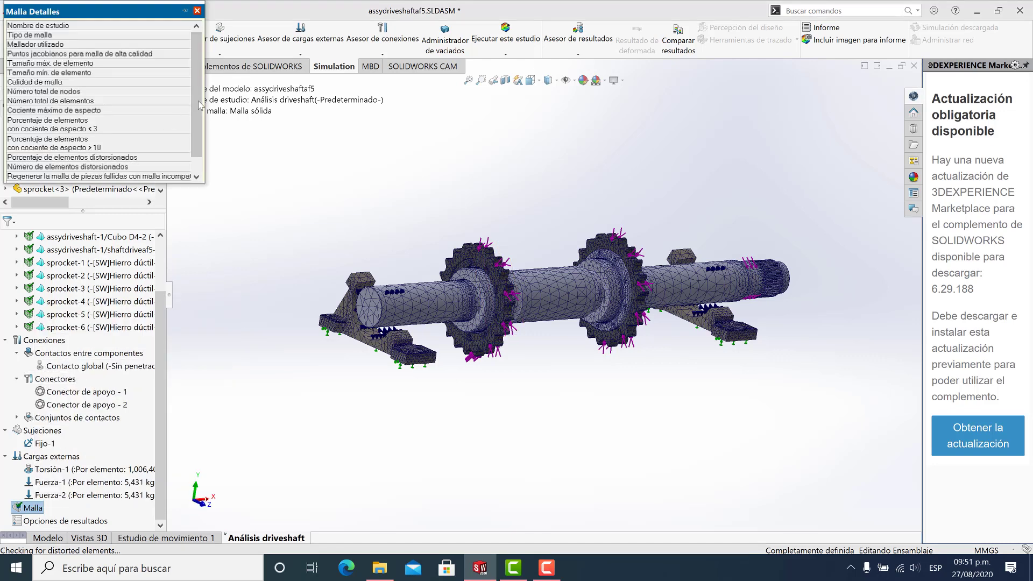
scroll(204, 163, down, 1)
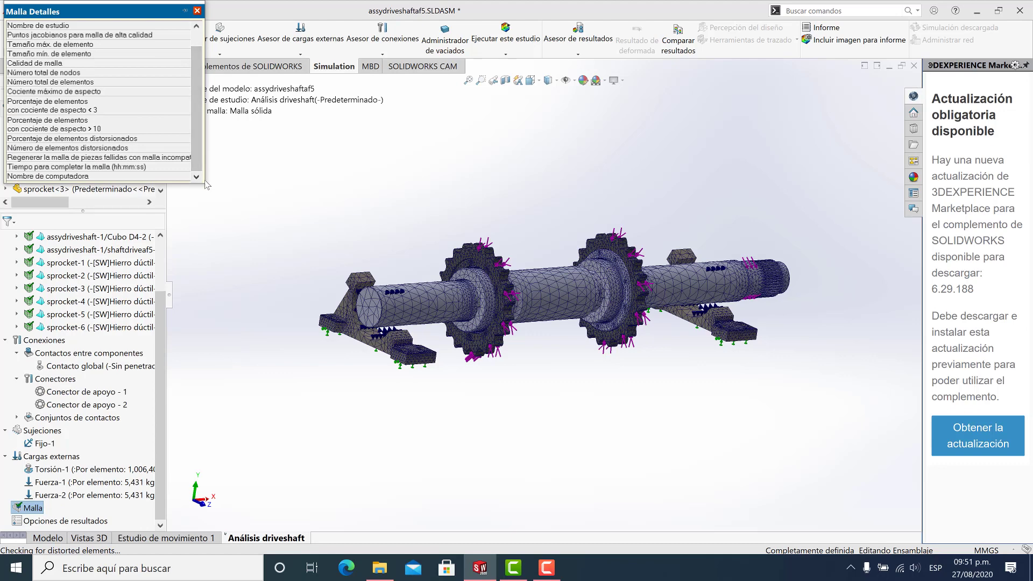
drag(216, 181, 324, 213)
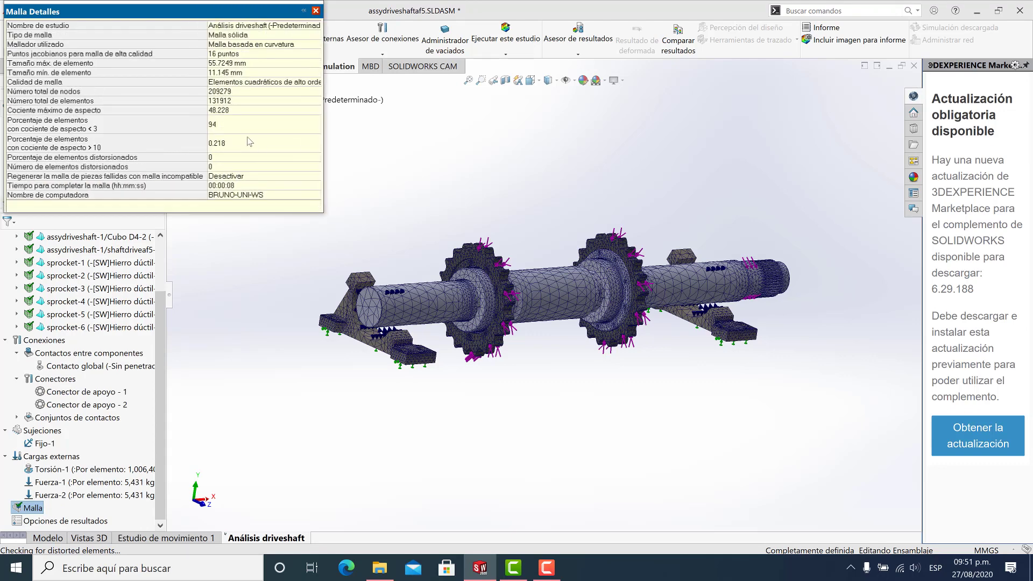
click(12, 95)
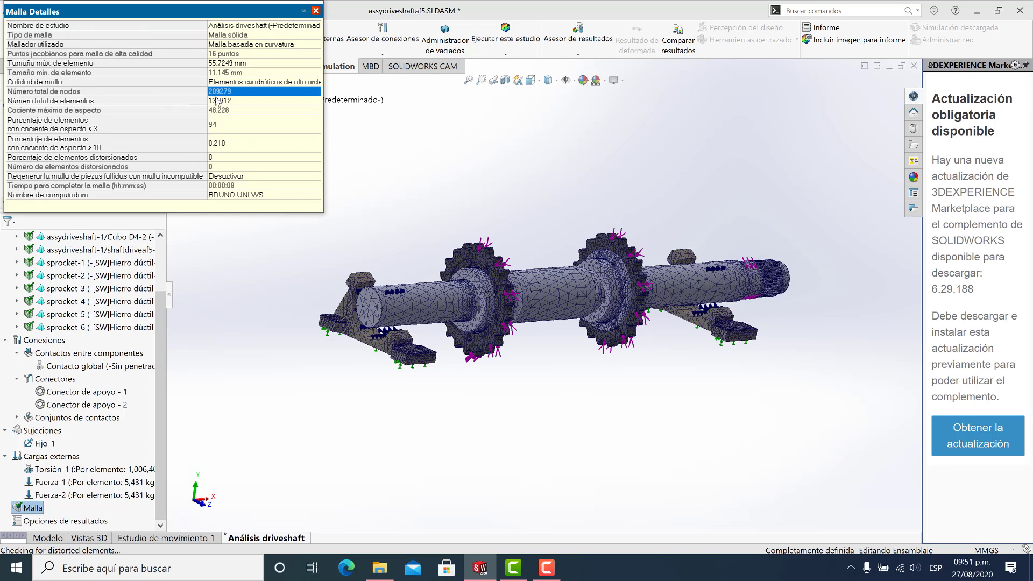
click(233, 101)
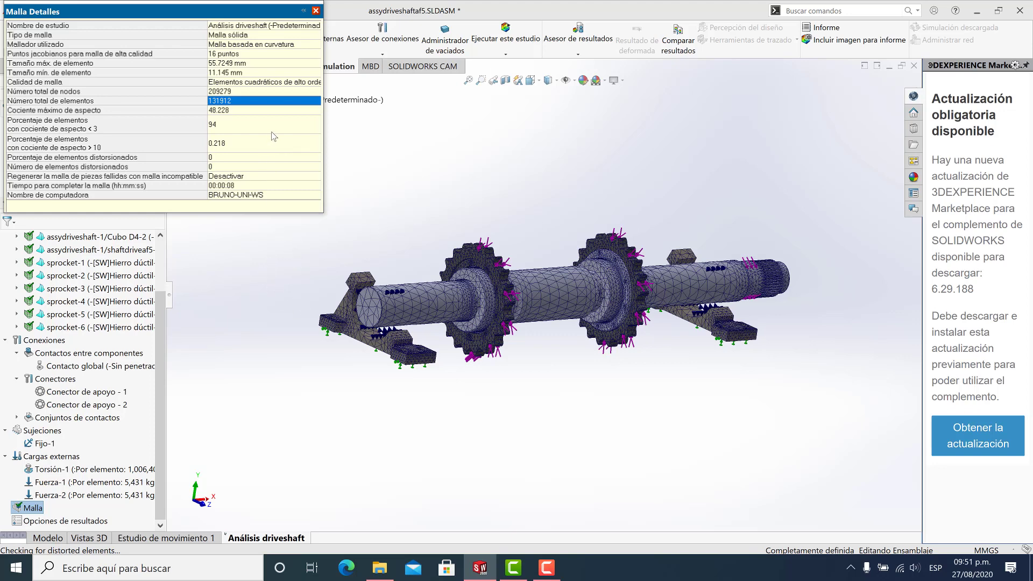
drag(325, 146, 395, 144)
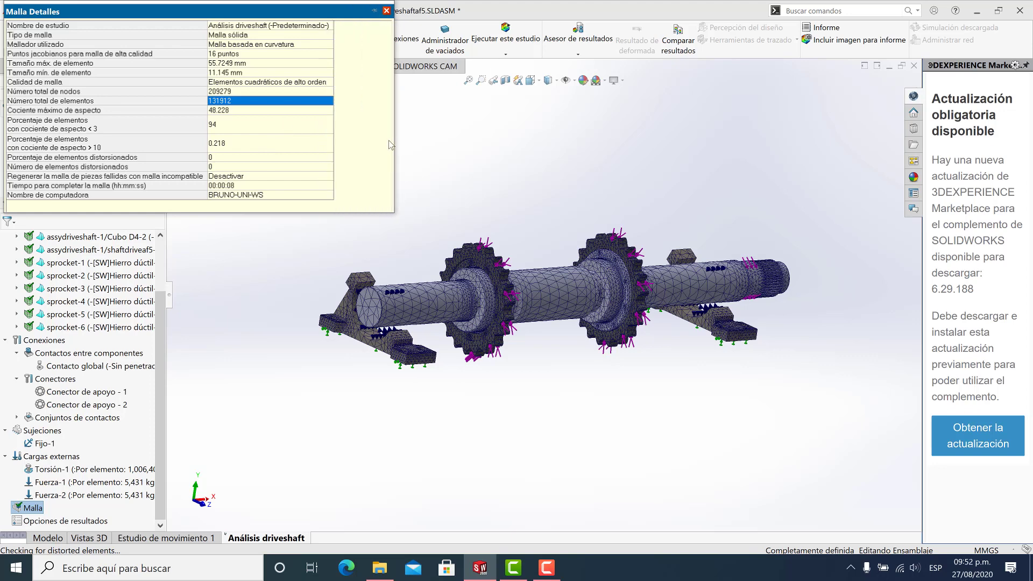
click(386, 10)
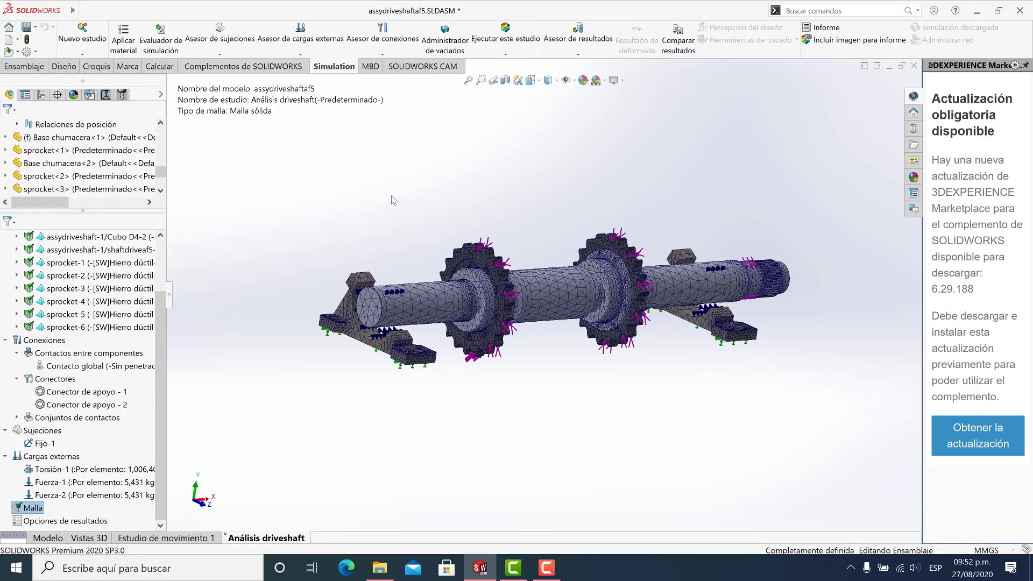
Step: Run the drive shaft static study on the meshed assembly
click(505, 54)
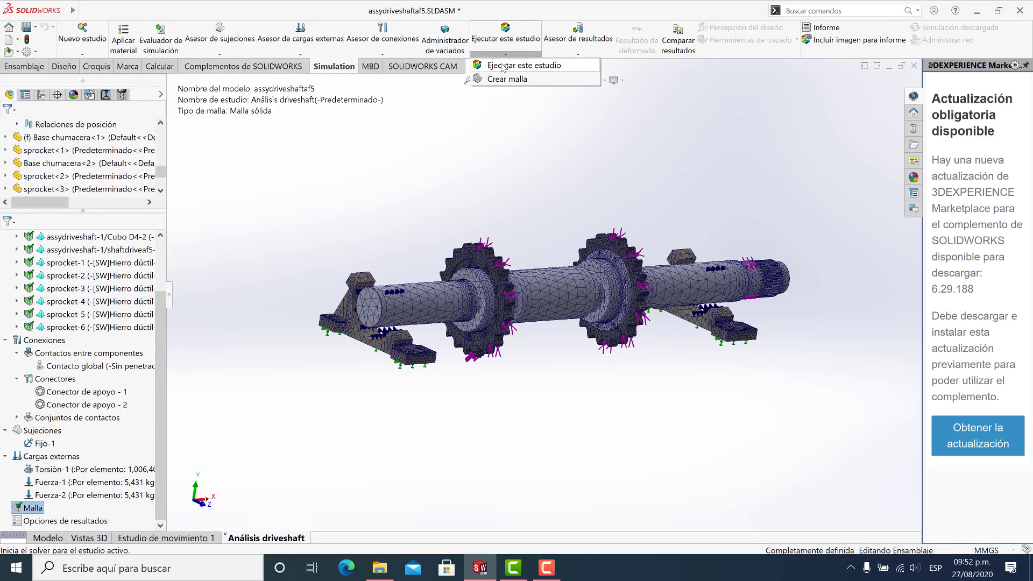
click(502, 66)
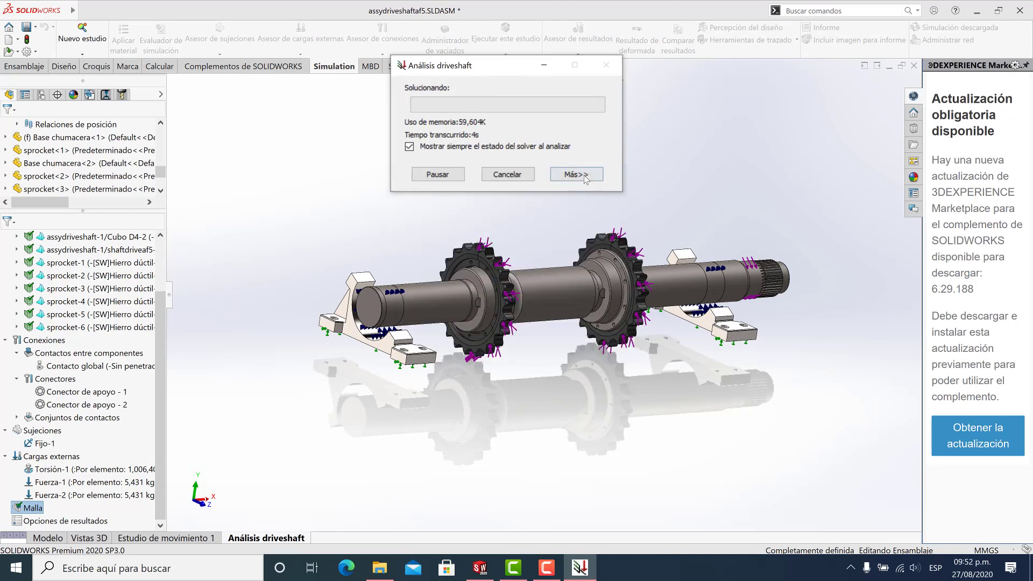
Step: Show the solver's detailed progress information while the drive shaft study is being solved
click(576, 174)
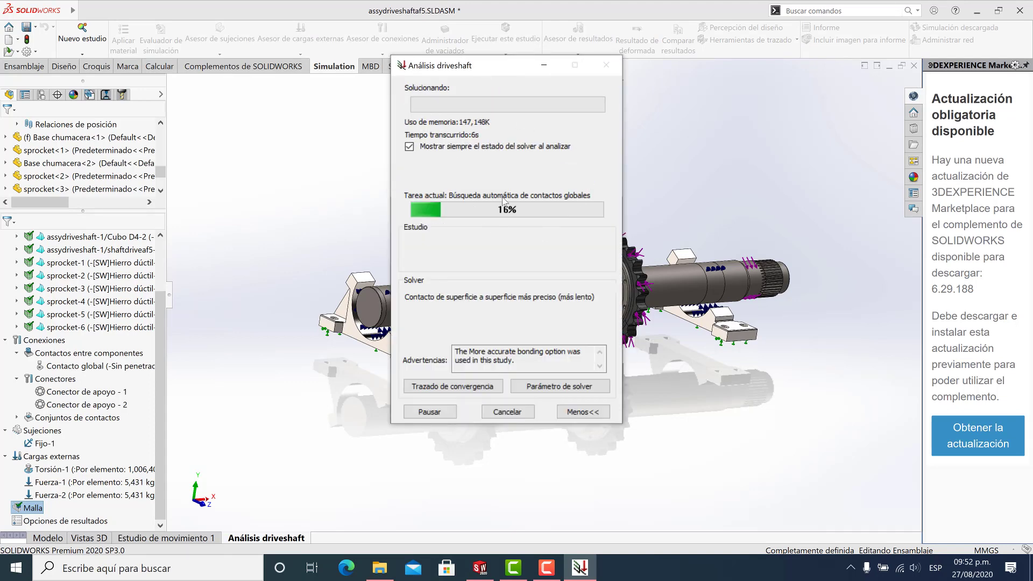
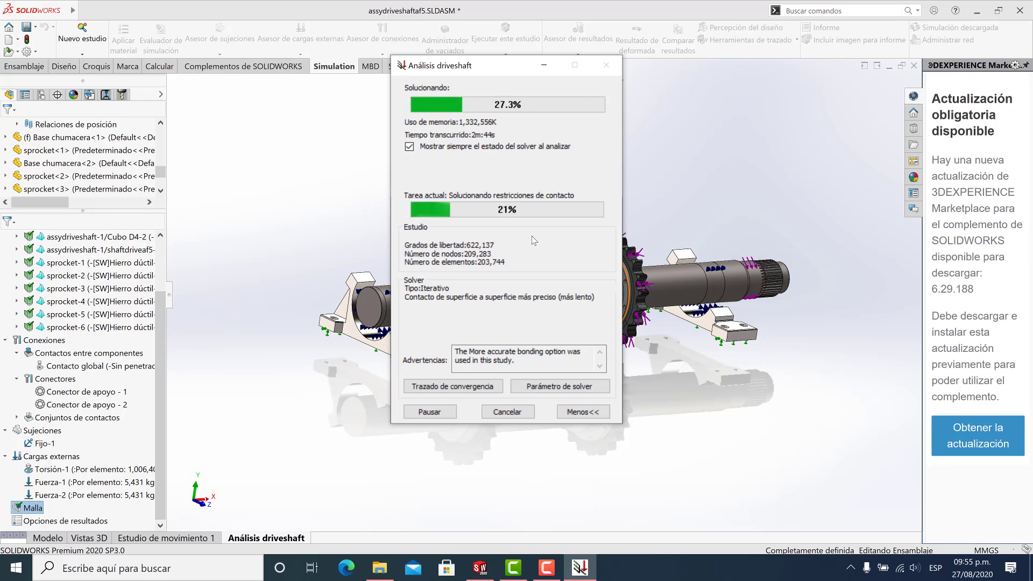
click(546, 568)
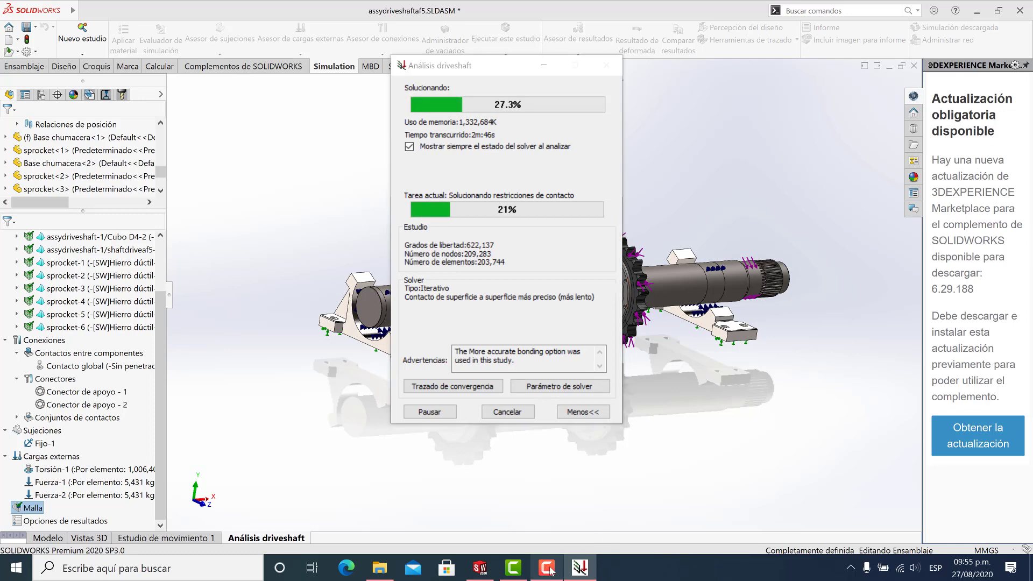
click(997, 538)
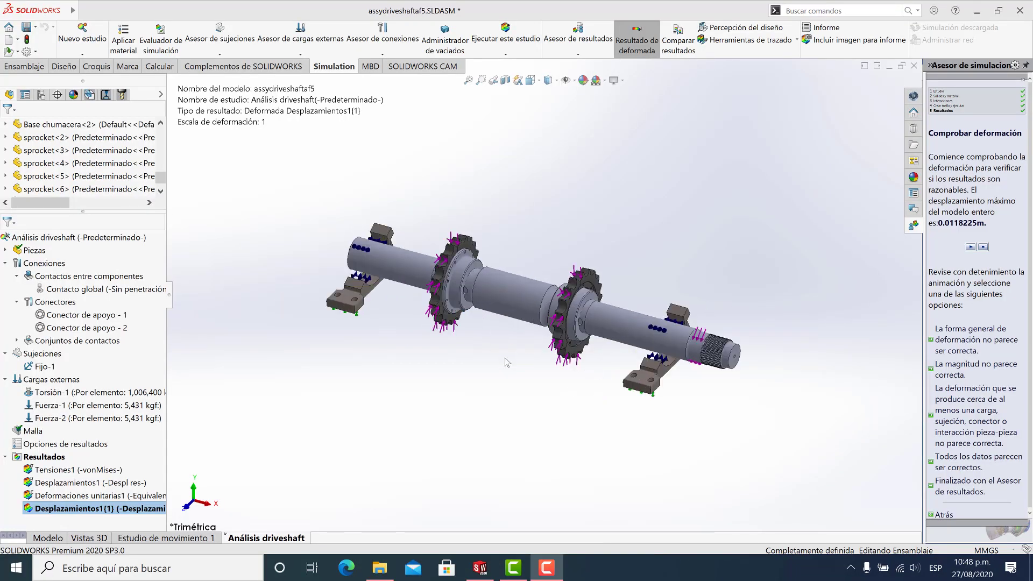
Step: Define a factor of safety plot for all bodies with the automatic criterion and look it over on the assembly
middle_drag(509, 318, 525, 340)
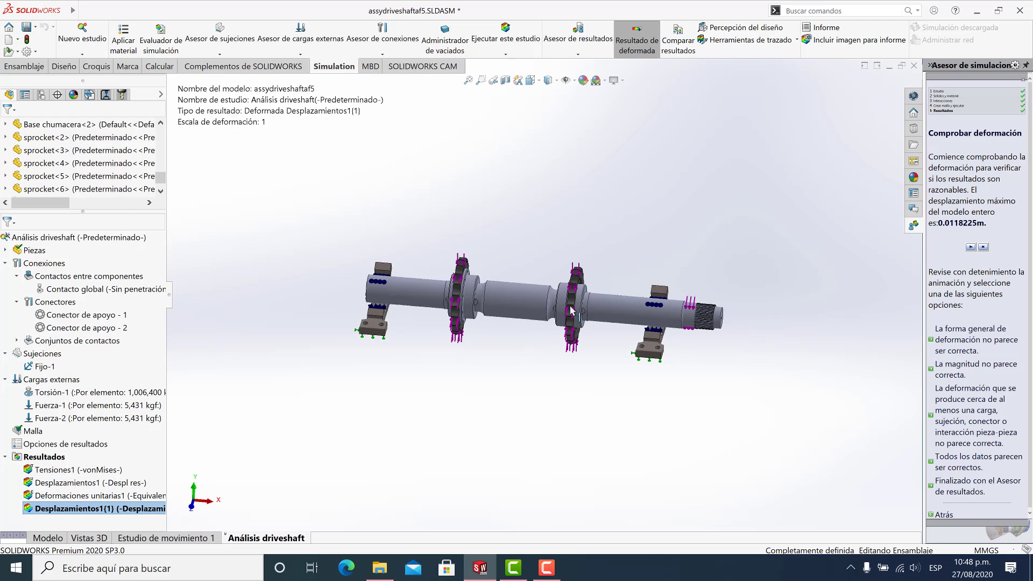
scroll(573, 305, down, 2)
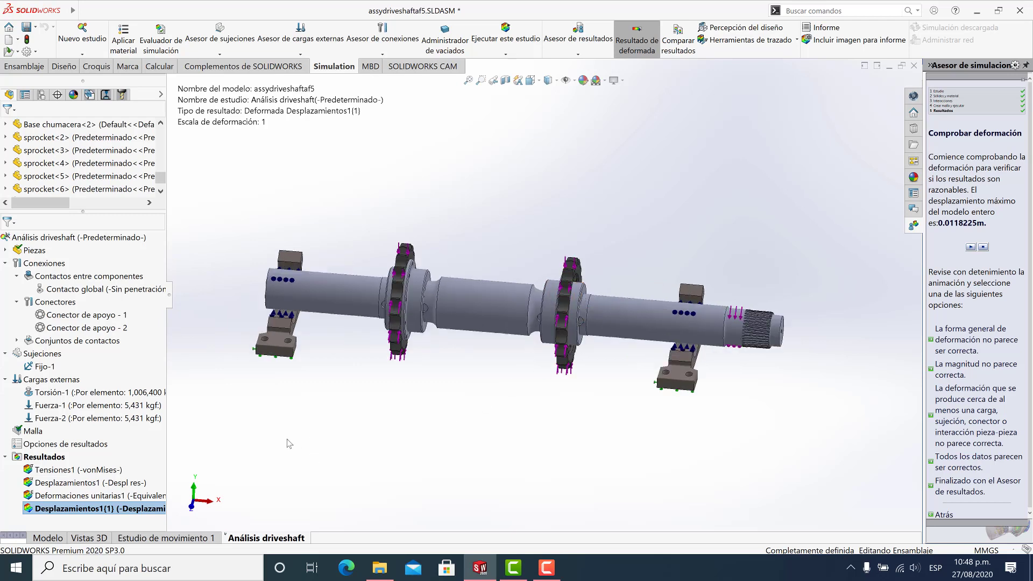
click(48, 461)
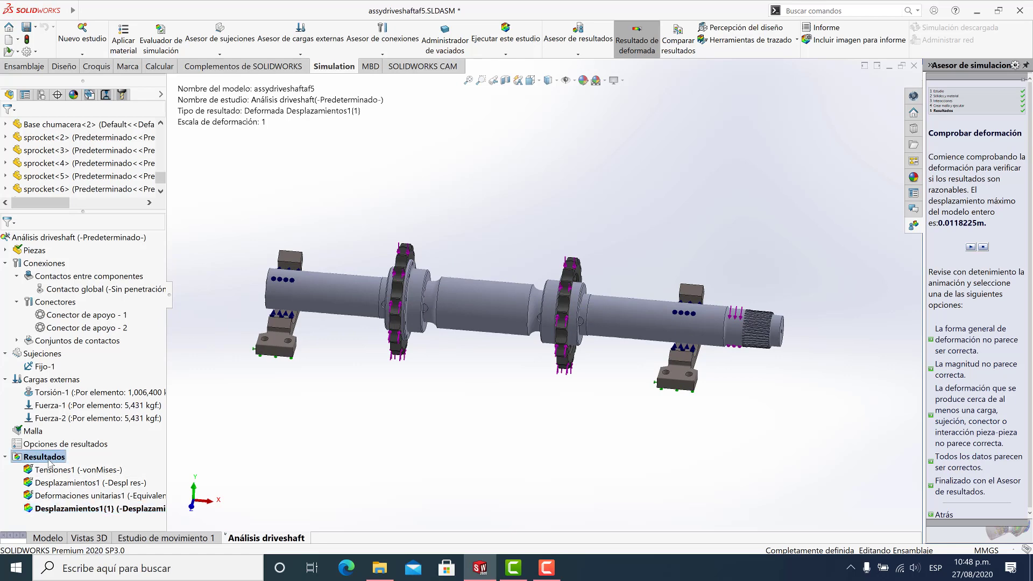
right_click(49, 460)
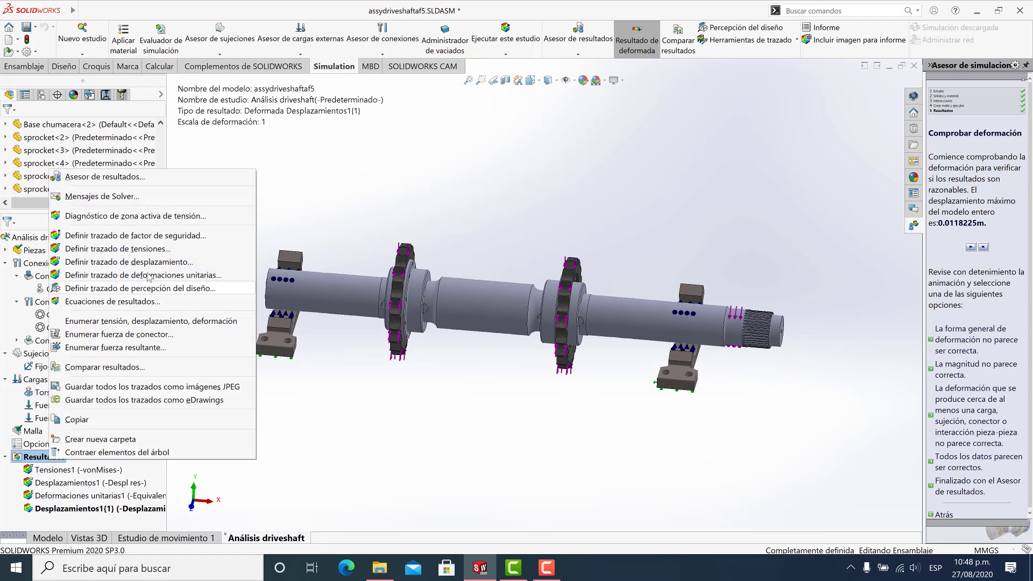
click(135, 237)
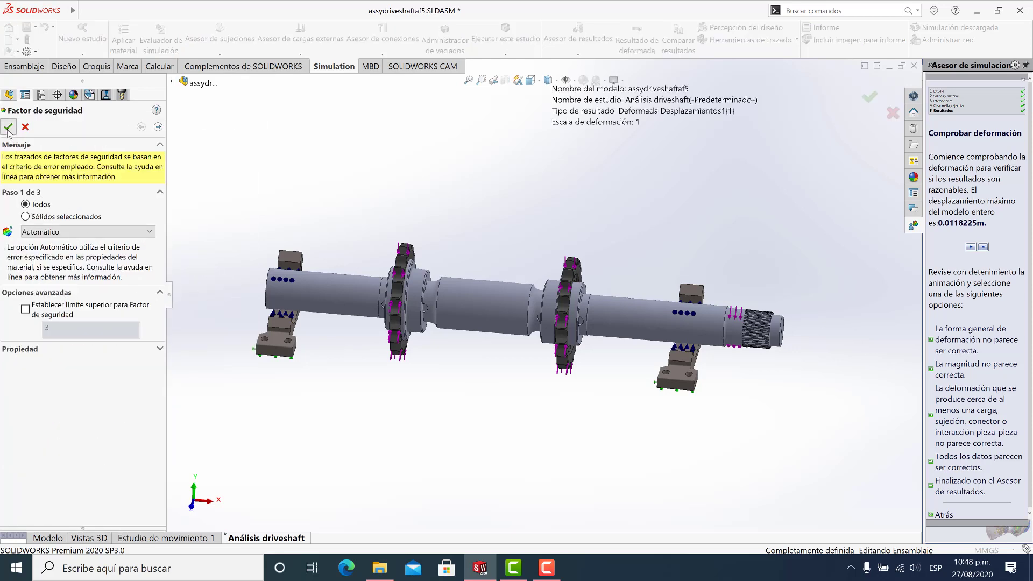
key(Return)
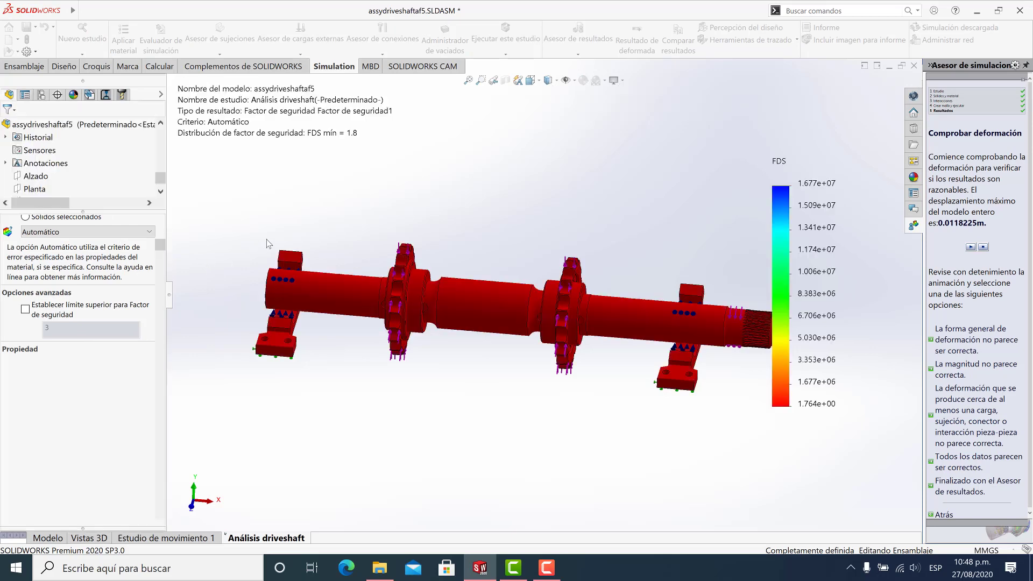
scroll(533, 251, up, 2)
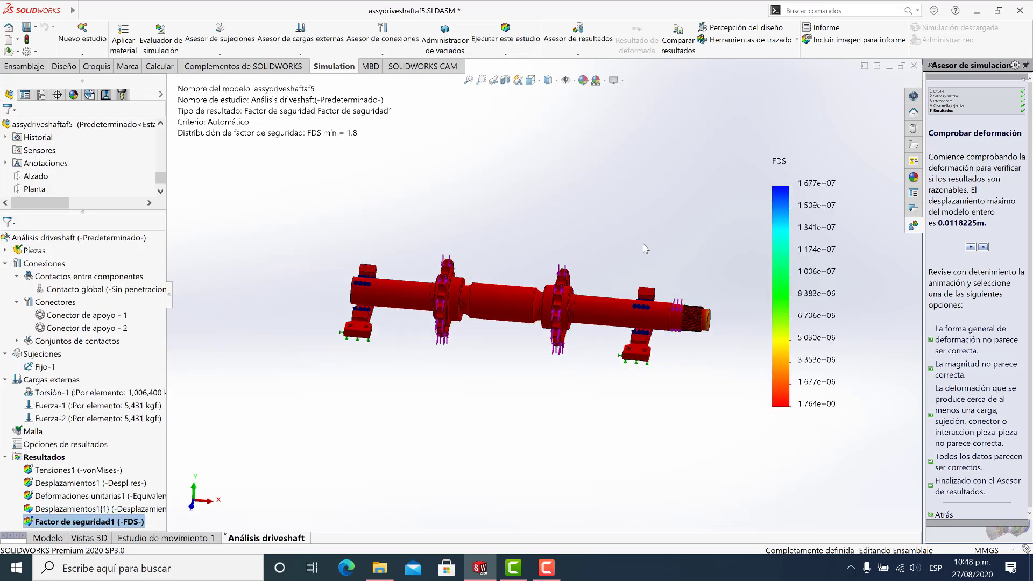
scroll(645, 250, down, 1)
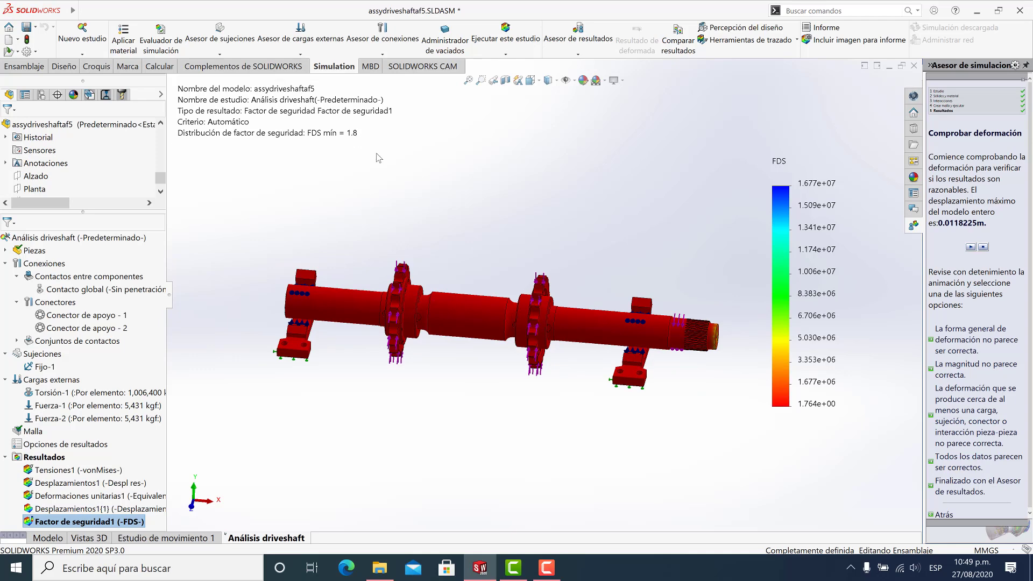
scroll(484, 229, up, 1)
middle_drag(635, 323, 605, 332)
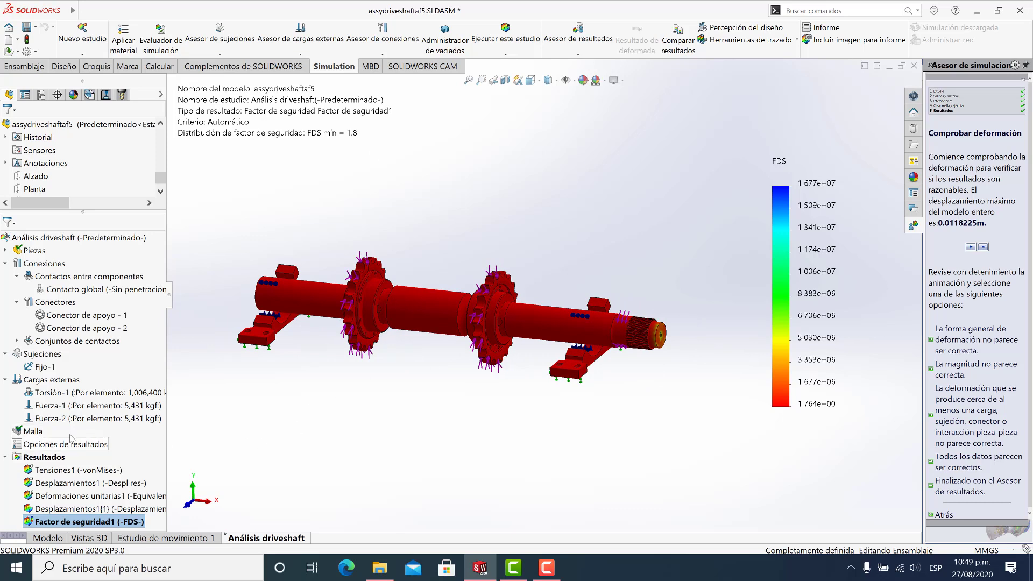
Step: Display the von Mises stress plot Tensiones1 on the drive shaft assembly
right_click(73, 471)
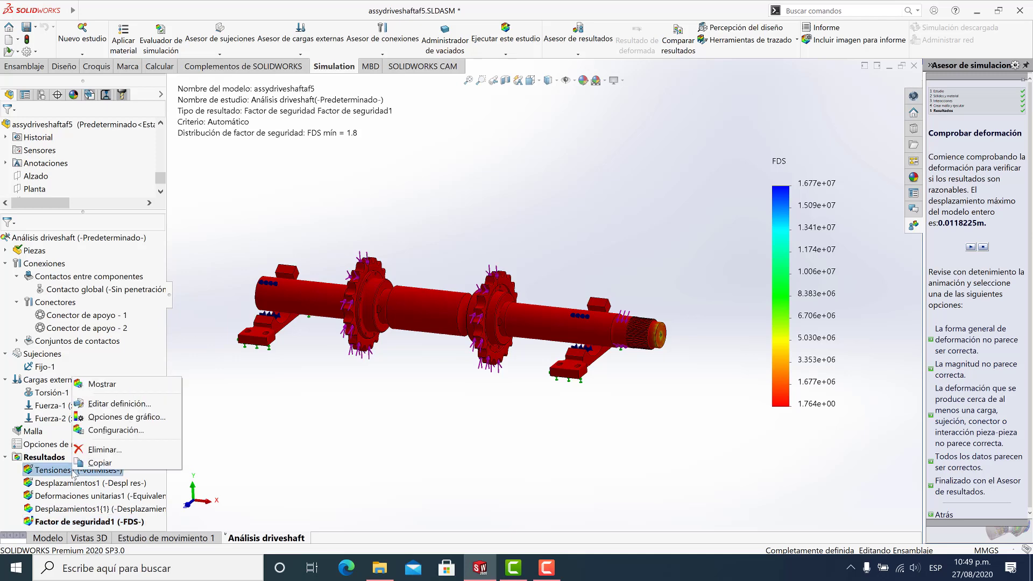
click(98, 388)
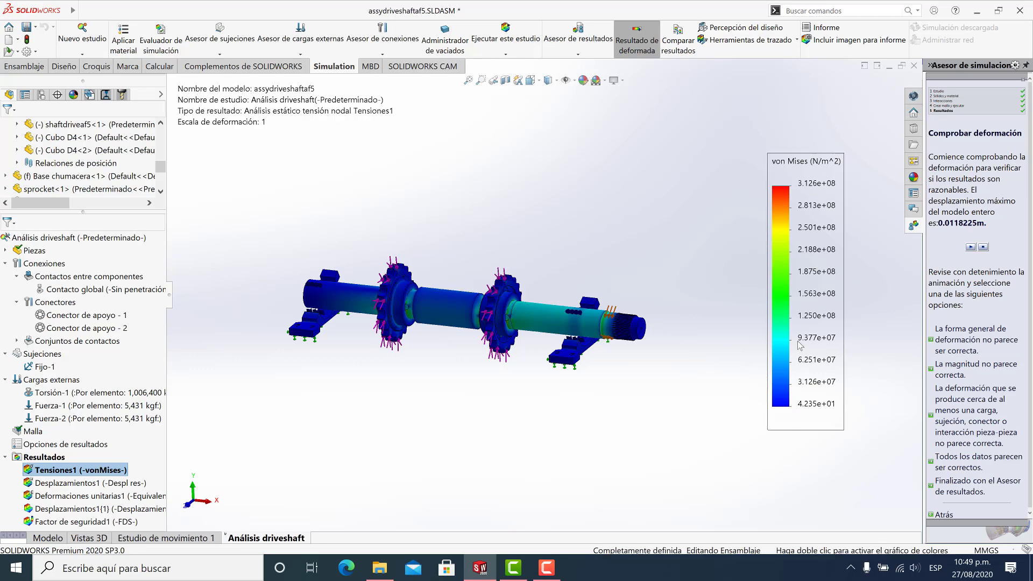
scroll(802, 346, down, 1)
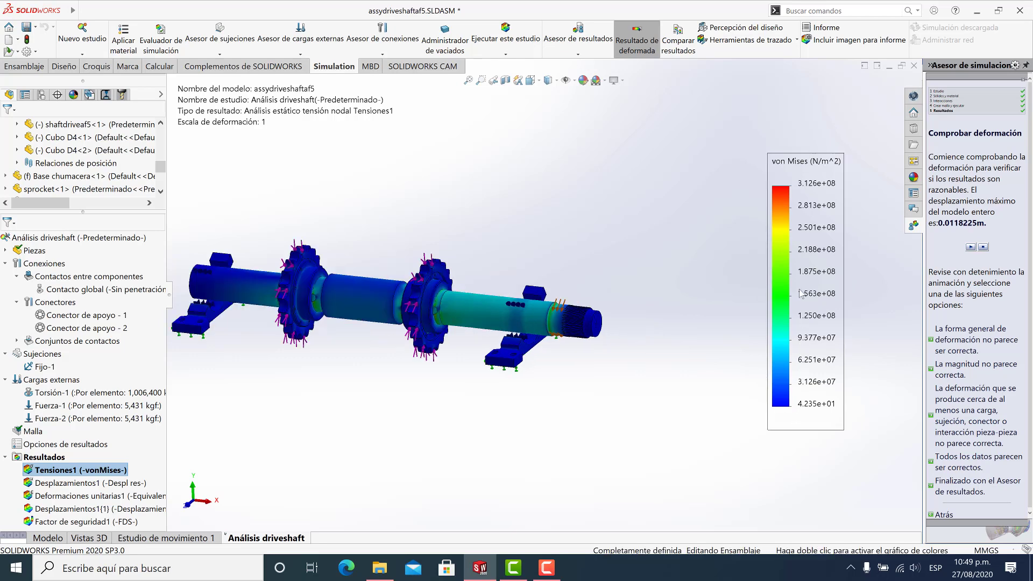
Step: Show the maximum annotation on the stress plot and place its callout below the sprocket, clear of the model
right_click(810, 255)
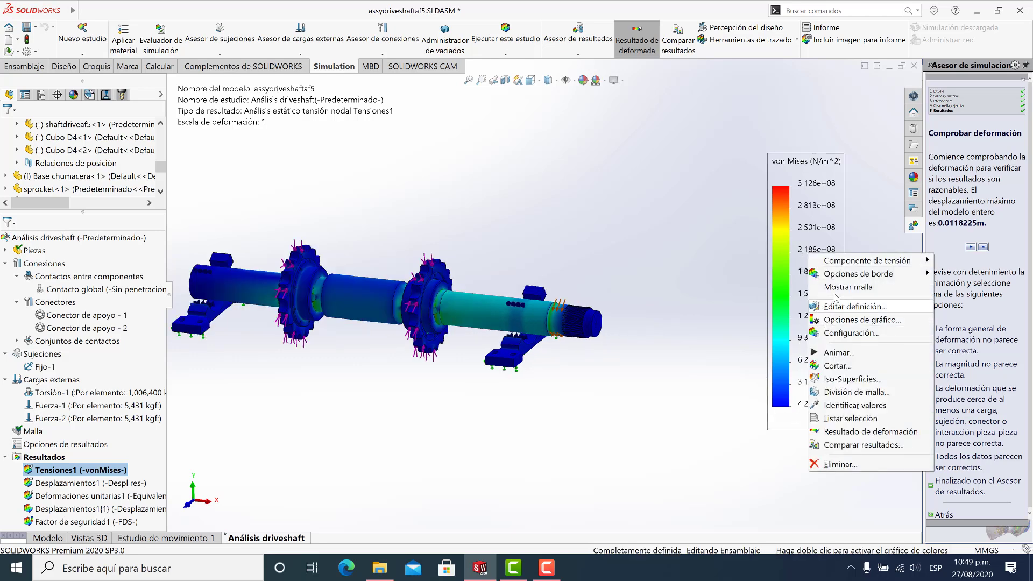
click(835, 321)
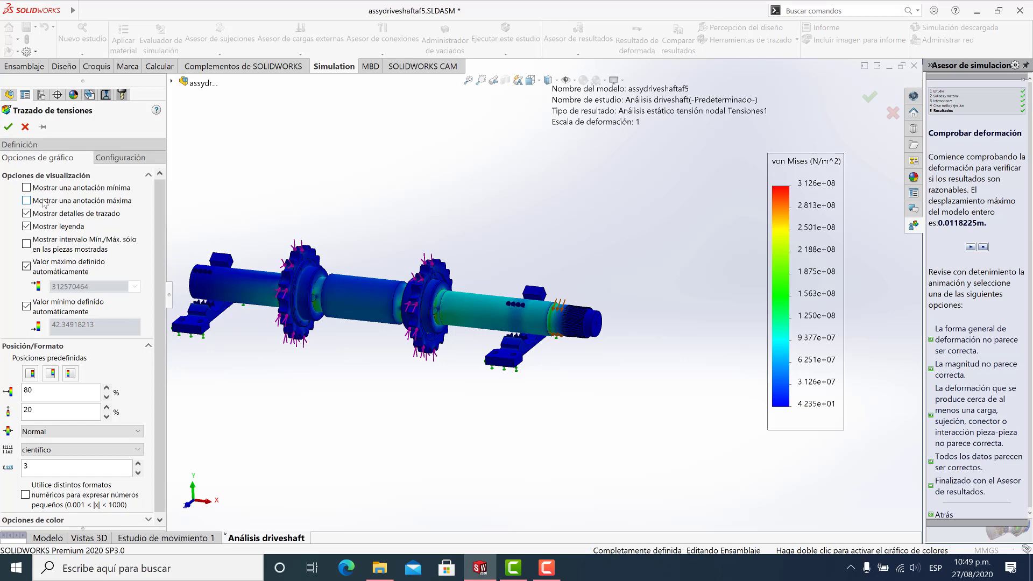
click(27, 201)
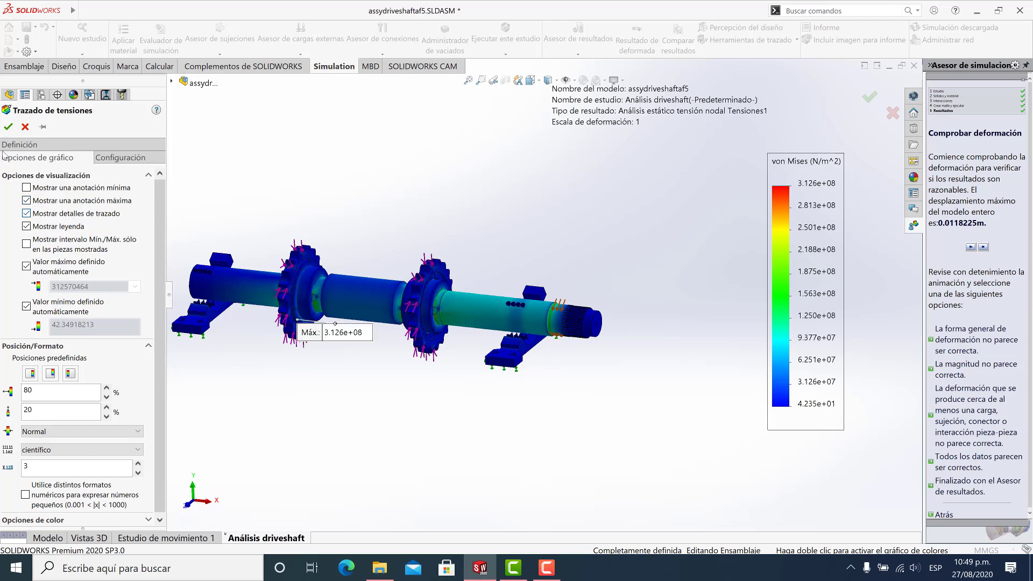
click(8, 127)
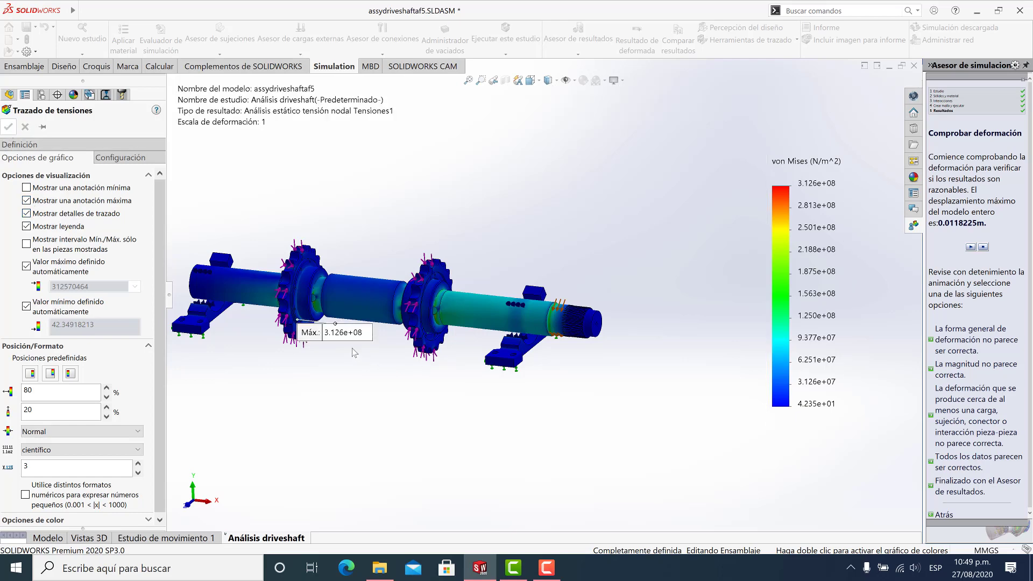
mouse_move(342, 342)
mouse_down()
mouse_move(309, 431)
mouse_move(304, 419)
mouse_up()
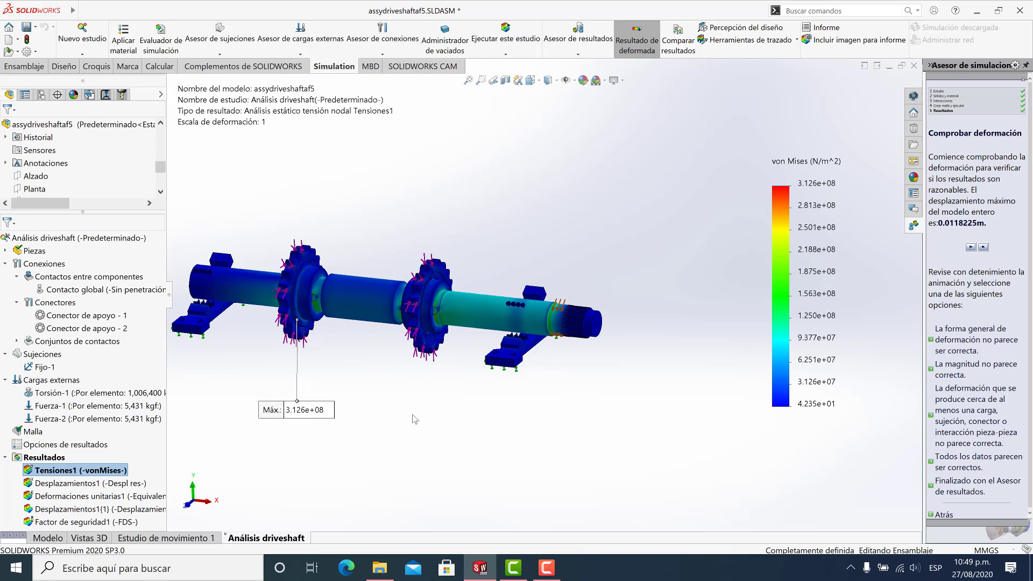
Step: Set the von Mises stress plot's units to N/mm^2 (MPa)
right_click(805, 195)
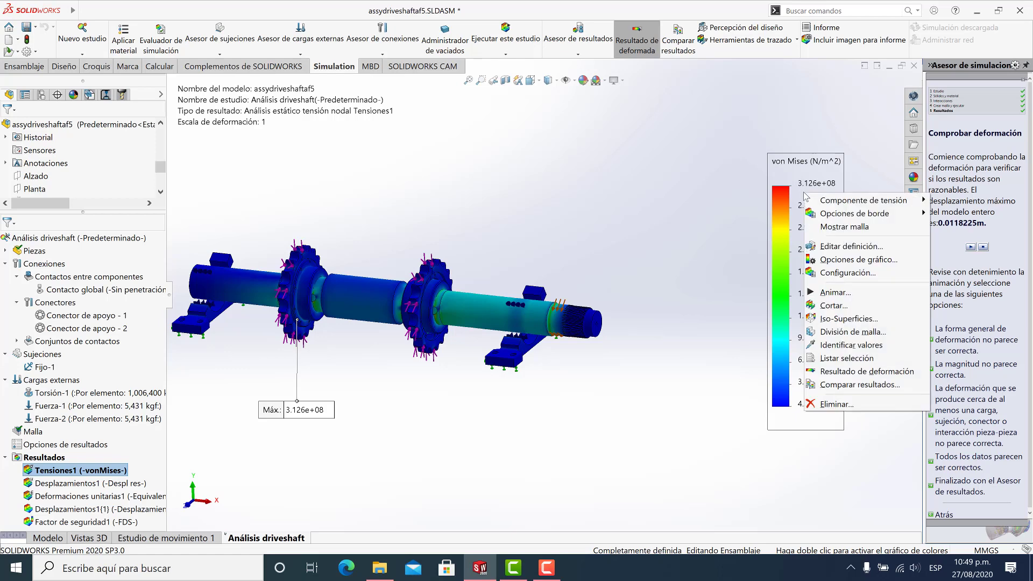
click(850, 246)
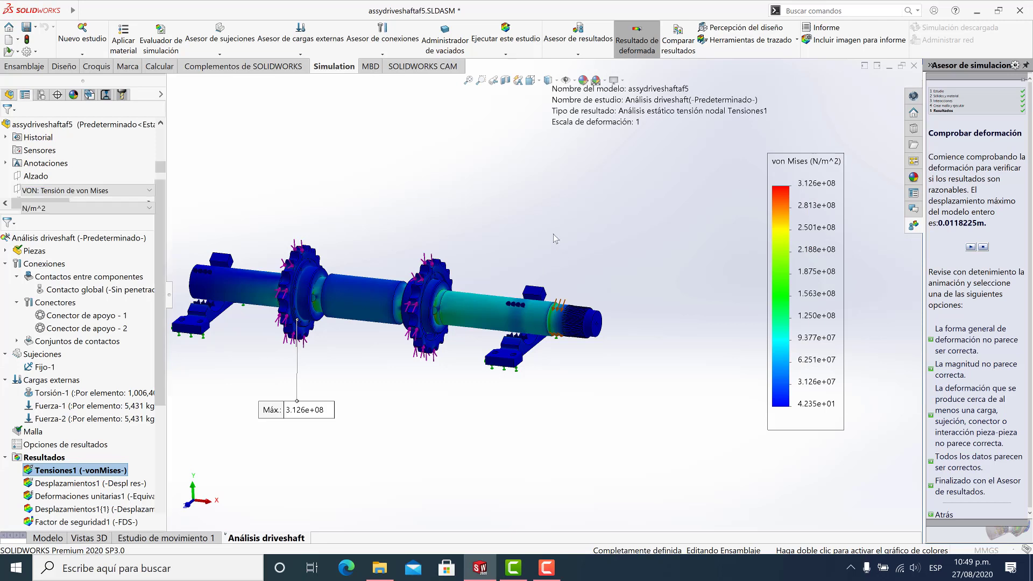
click(138, 208)
click(117, 251)
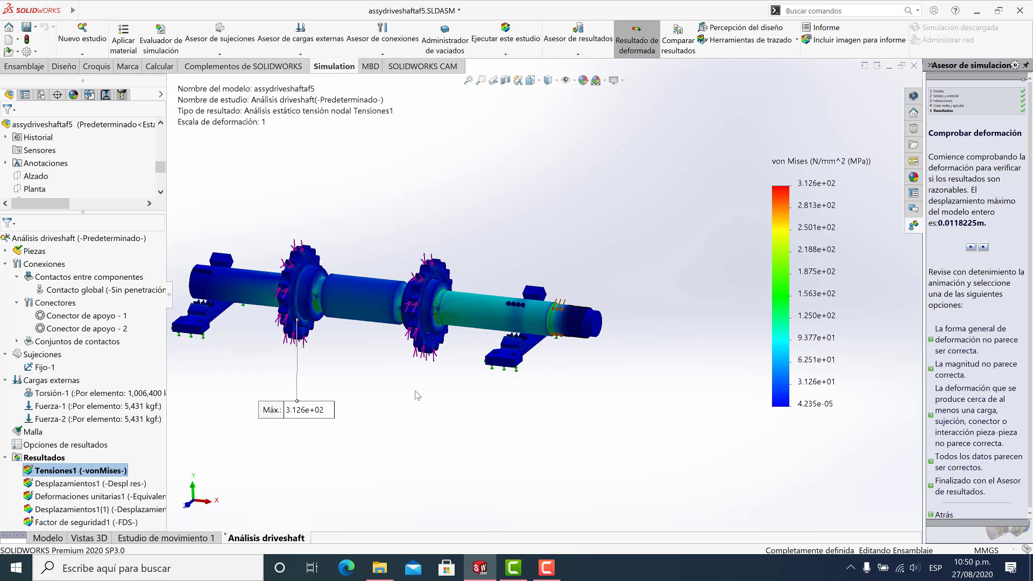
Step: Give the stress plot's deformed shape a user-defined scale of 10
ctrl+middle_drag(327, 351, 447, 344)
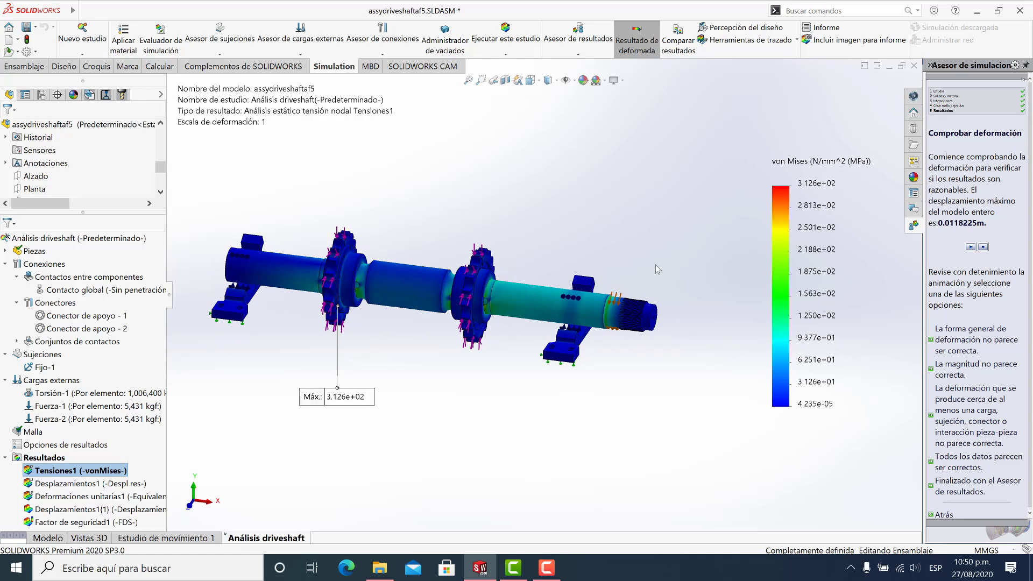
right_click(809, 250)
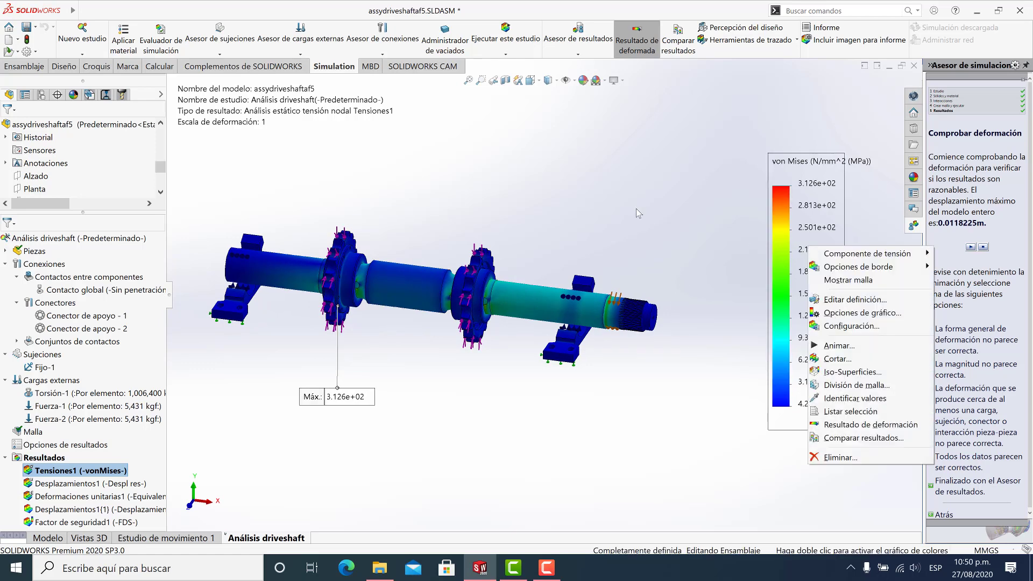
key(Escape)
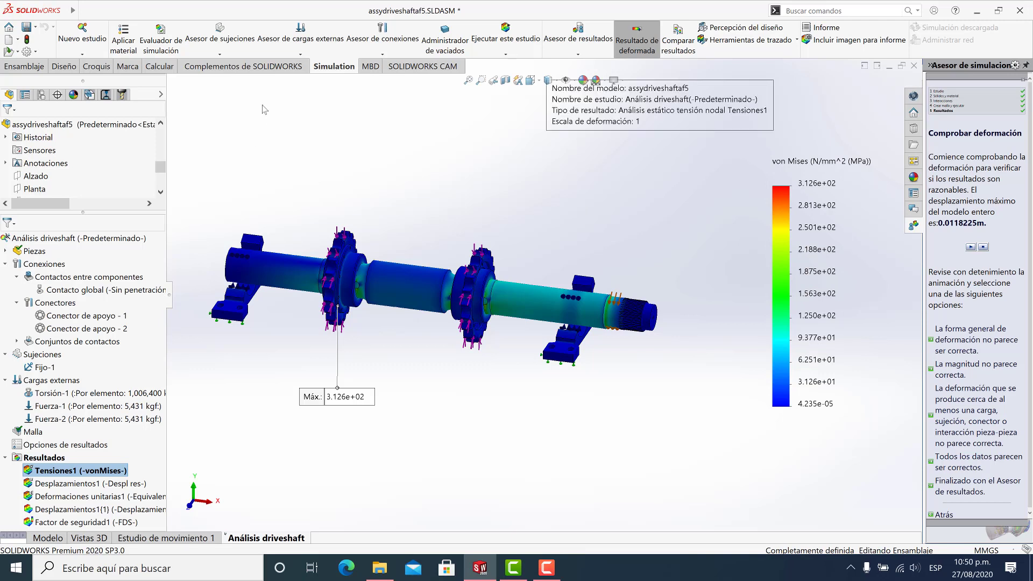
double_click(264, 113)
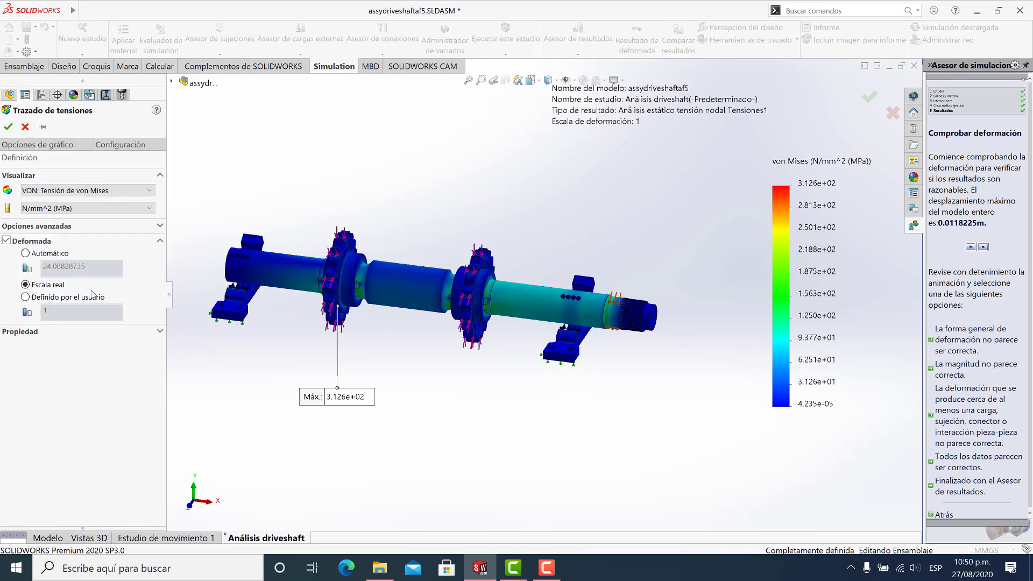
click(26, 298)
double_click(44, 311)
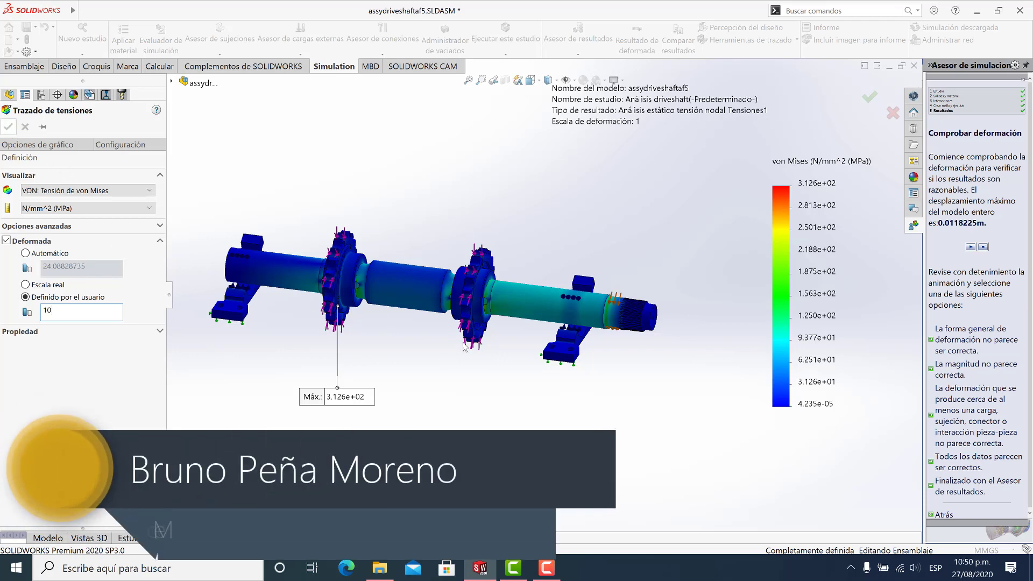
Step: Animate the von Mises stress plot at speed 61 and examine the deforming shaft and sprockets from several angles
scroll(503, 298, down, 3)
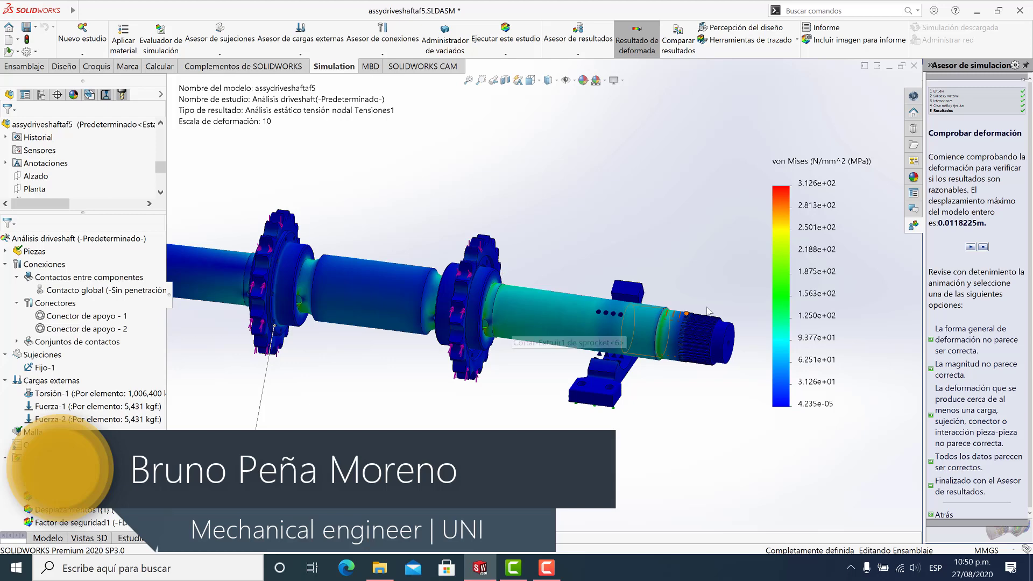
right_click(818, 298)
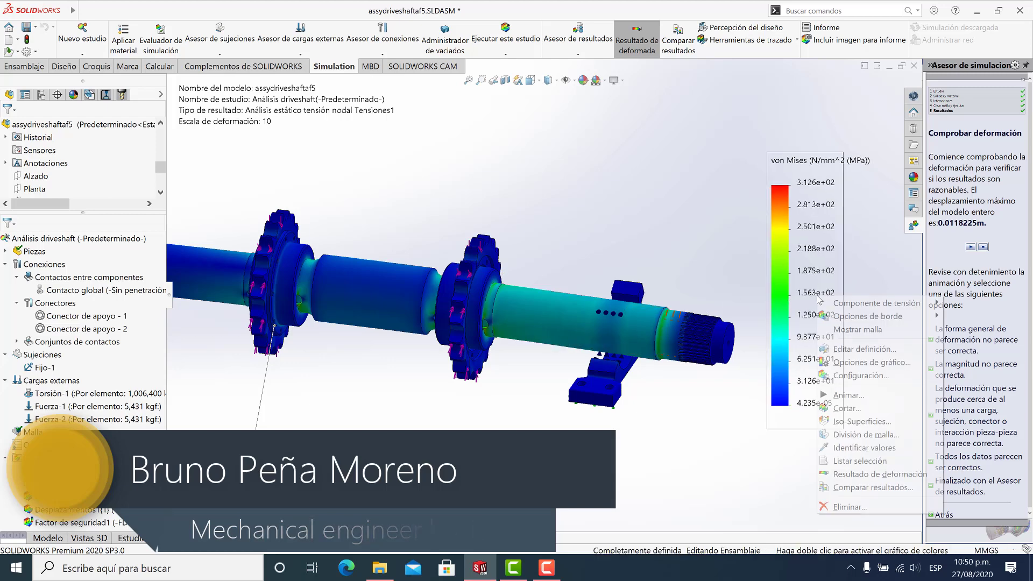
click(846, 397)
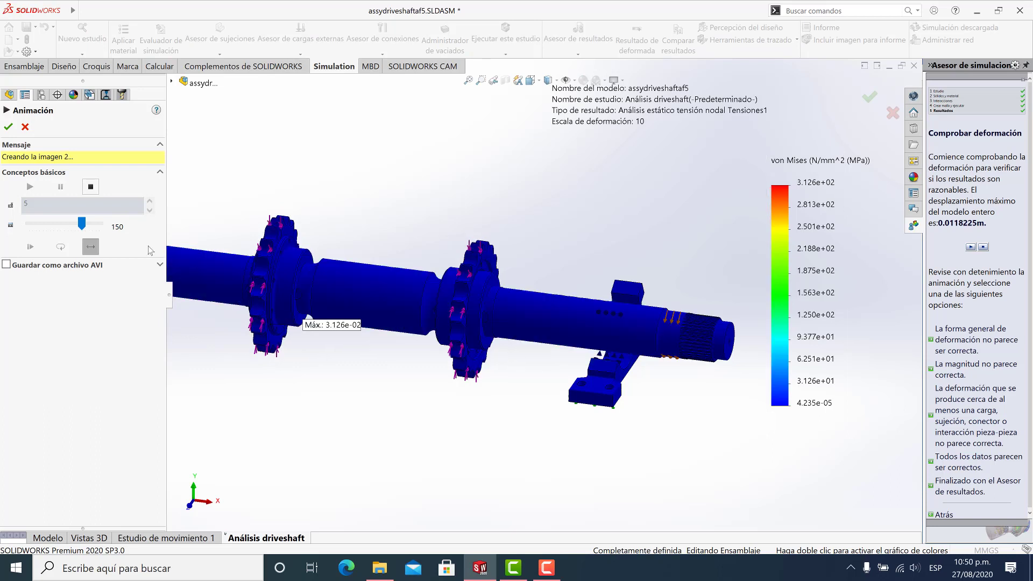
drag(52, 231, 51, 233)
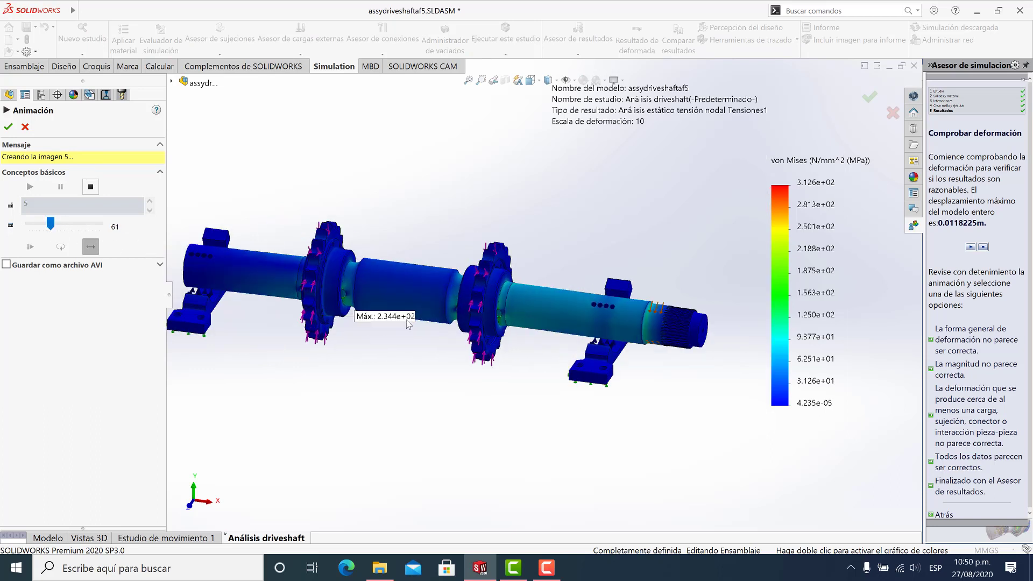
scroll(512, 298, down, 5)
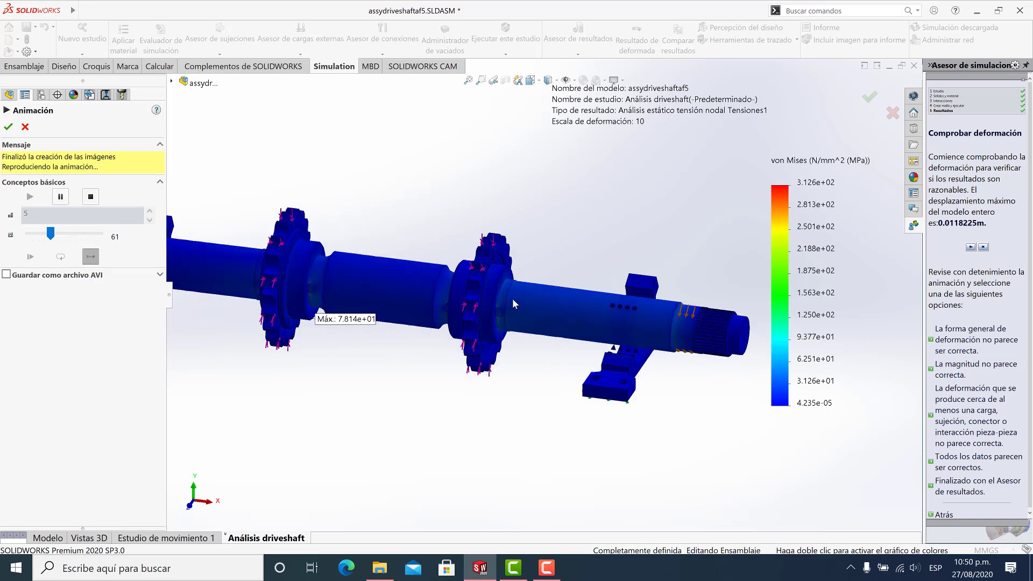
middle_drag(577, 328, 576, 354)
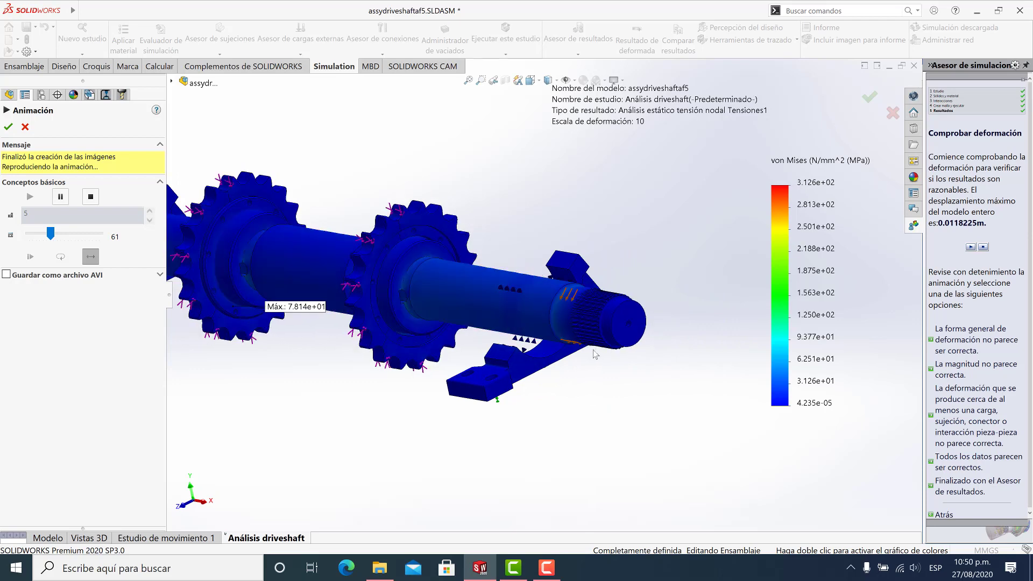
Step: Examine the animated von Mises stresses around the splined shaft end and both sprocket hubs up close, and close the animation
scroll(487, 290, down, 5)
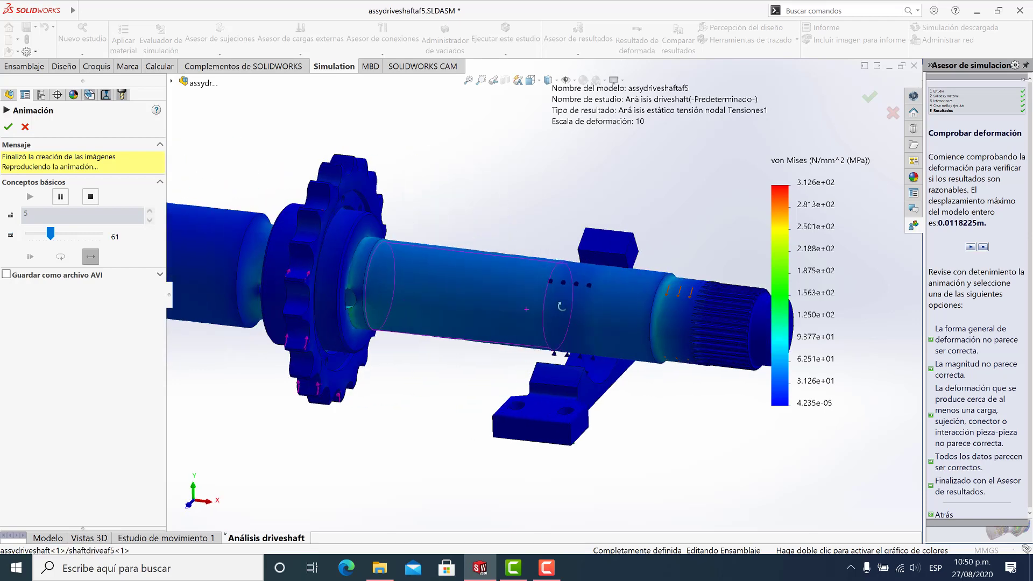
middle_drag(519, 307, 505, 350)
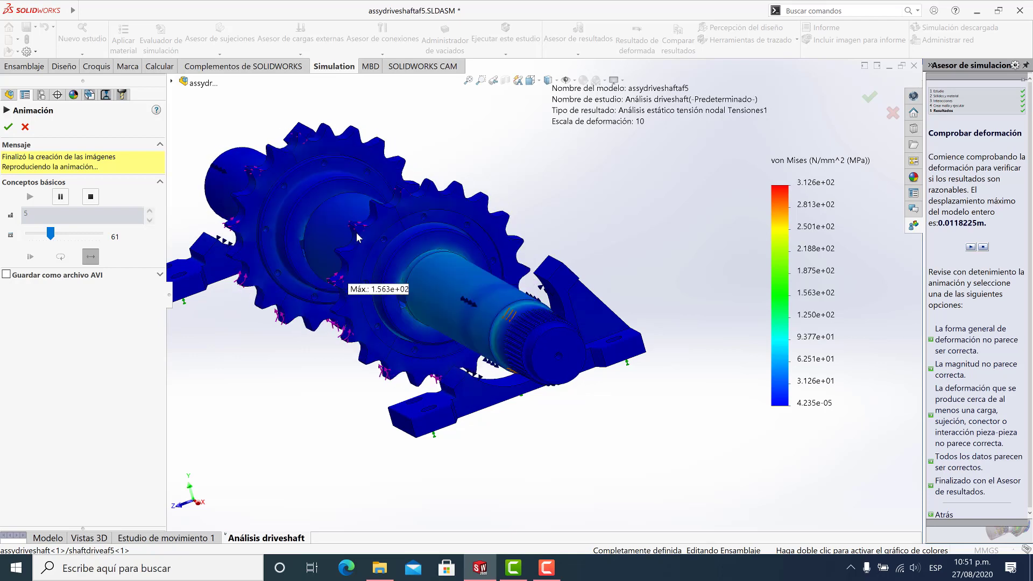
middle_drag(376, 248, 414, 256)
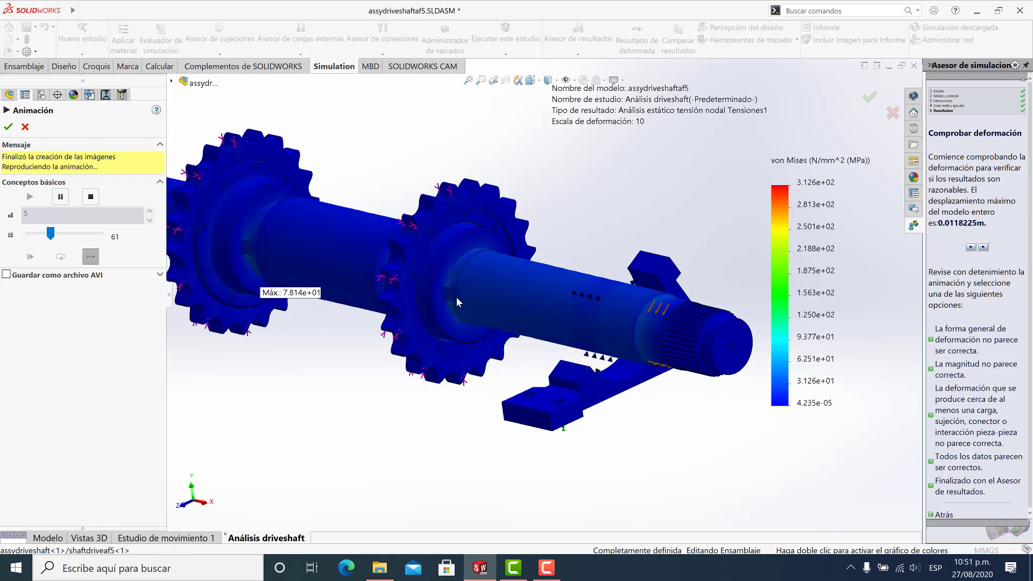
scroll(457, 299, down, 10)
scroll(479, 308, up, 10)
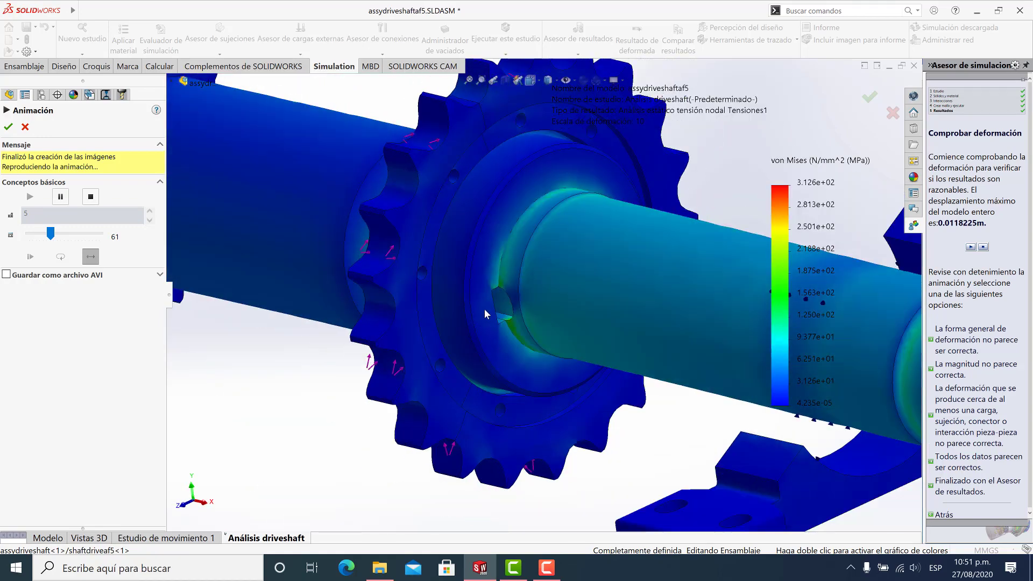
scroll(471, 302, down, 10)
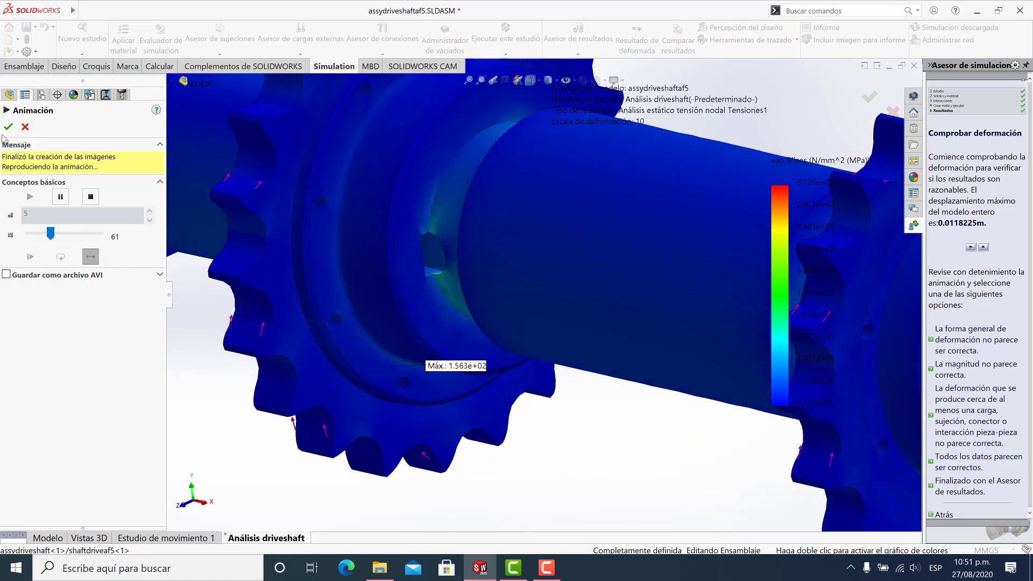
key(Escape)
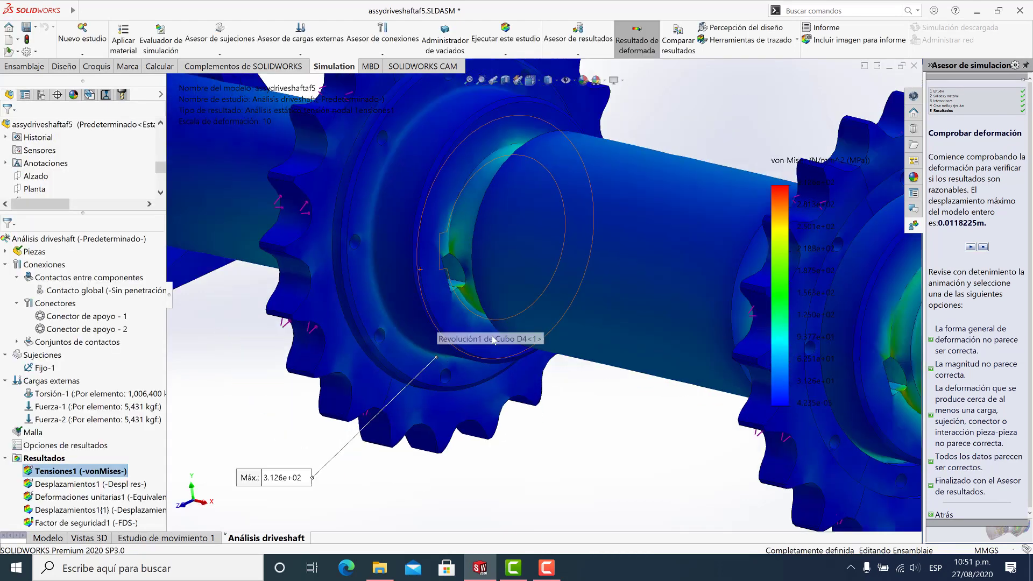
Step: Inspect the location of the maximum von Mises stress where the hub meets the sprocket, close up and from several angles
scroll(540, 296, up, 3)
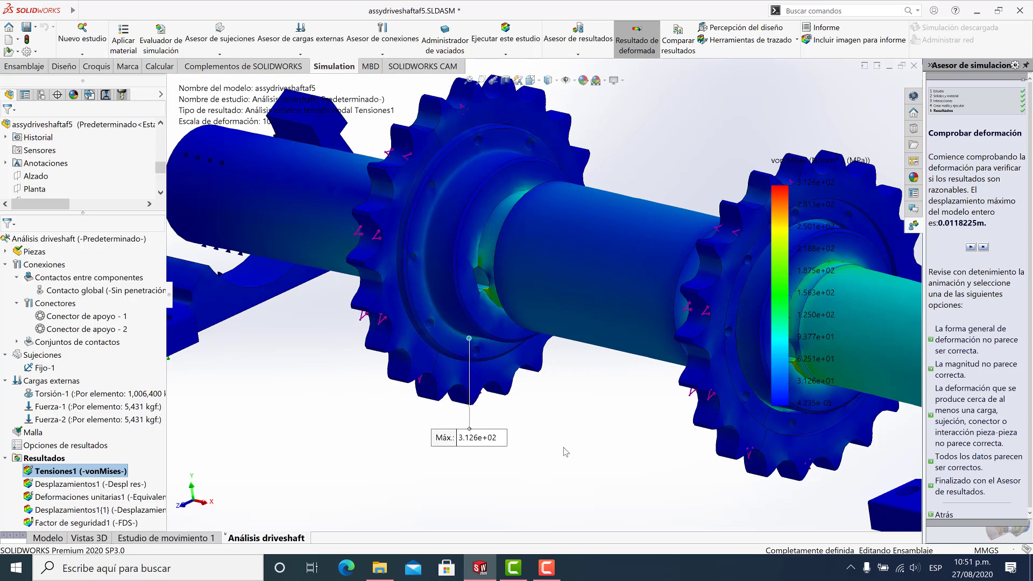
scroll(459, 407, down, 5)
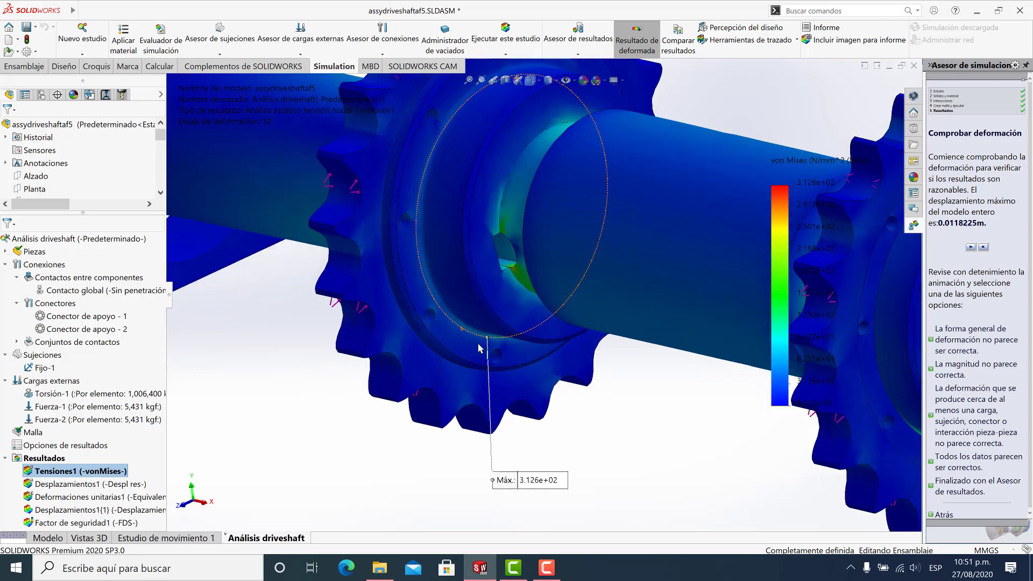
middle_drag(506, 352, 392, 391)
scroll(457, 357, down, 5)
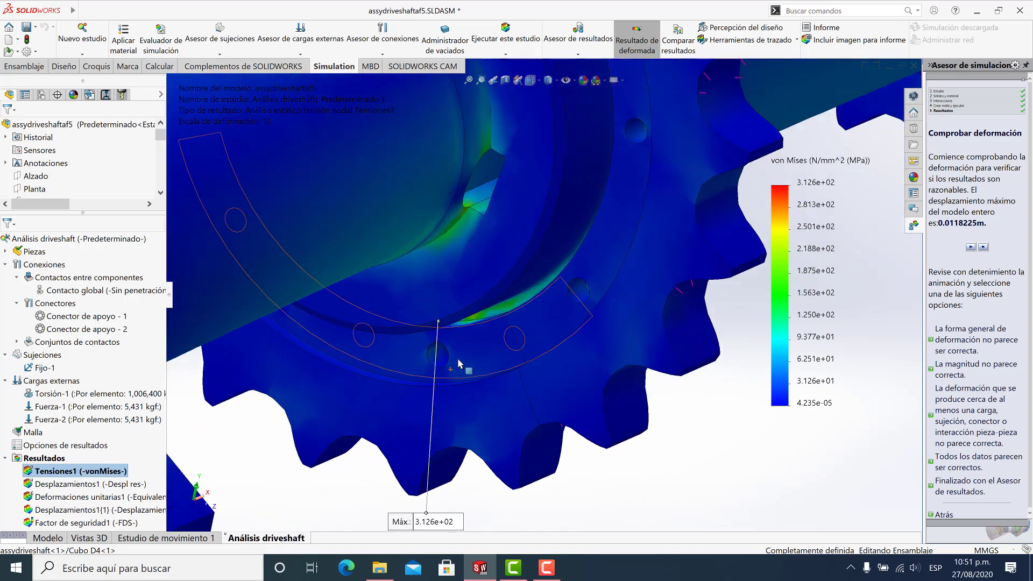
mouse_move(462, 337)
middle_down()
mouse_move(444, 328)
mouse_move(492, 343)
middle_up()
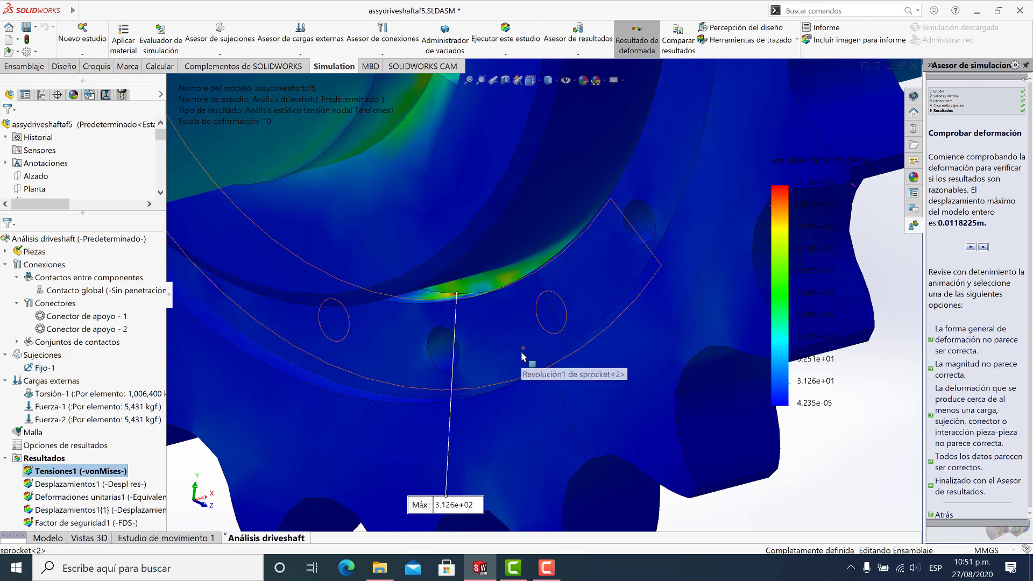
middle_drag(503, 316, 501, 322)
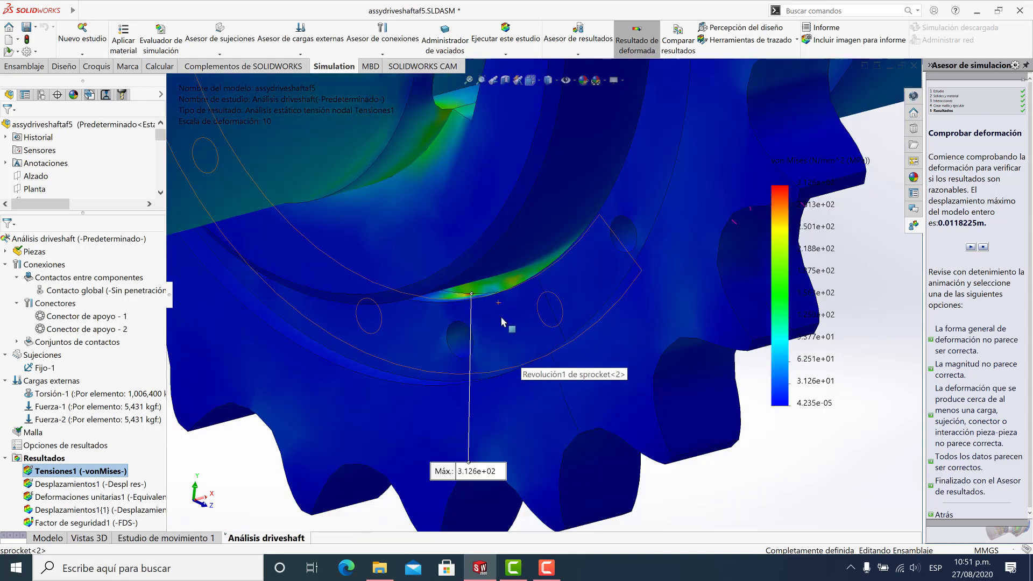
scroll(528, 320, up, 8)
middle_drag(594, 280, 541, 310)
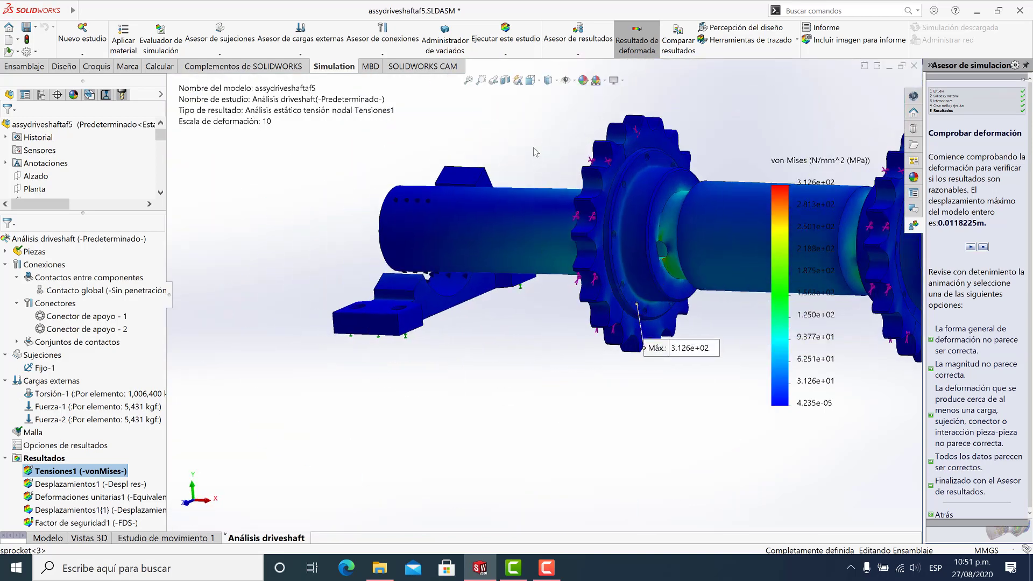
click(515, 82)
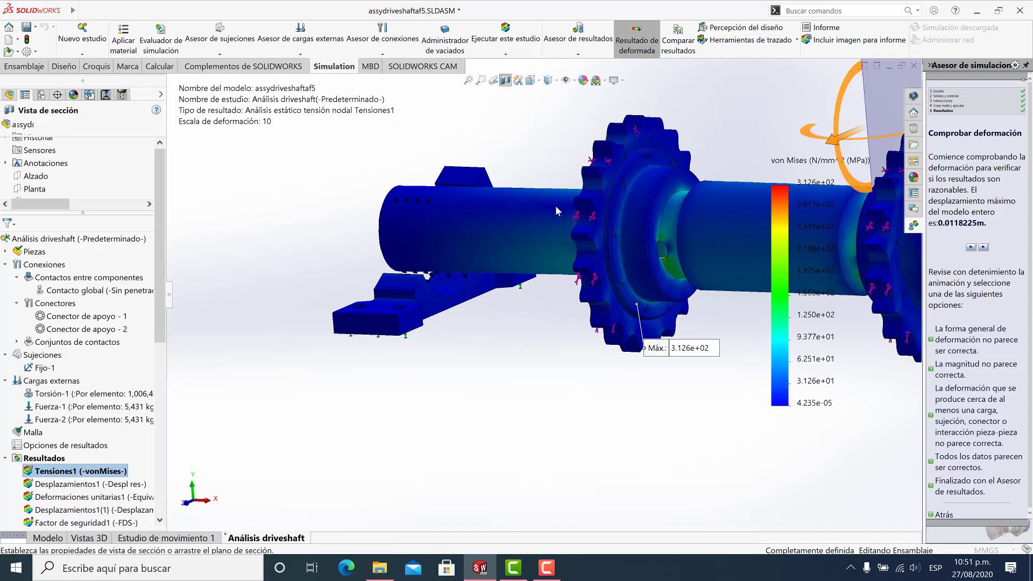
scroll(584, 260, up, 6)
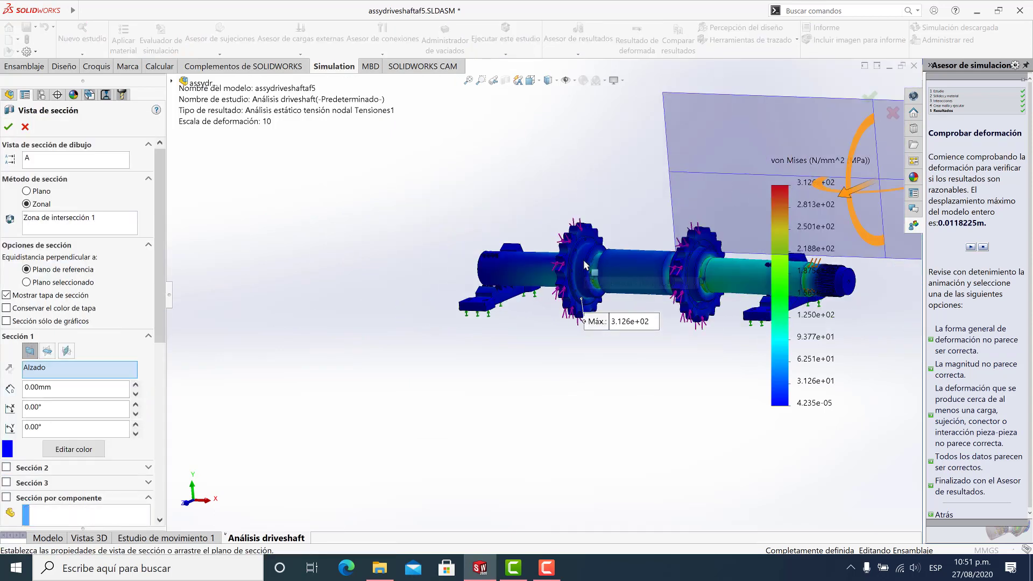
drag(737, 235, 563, 303)
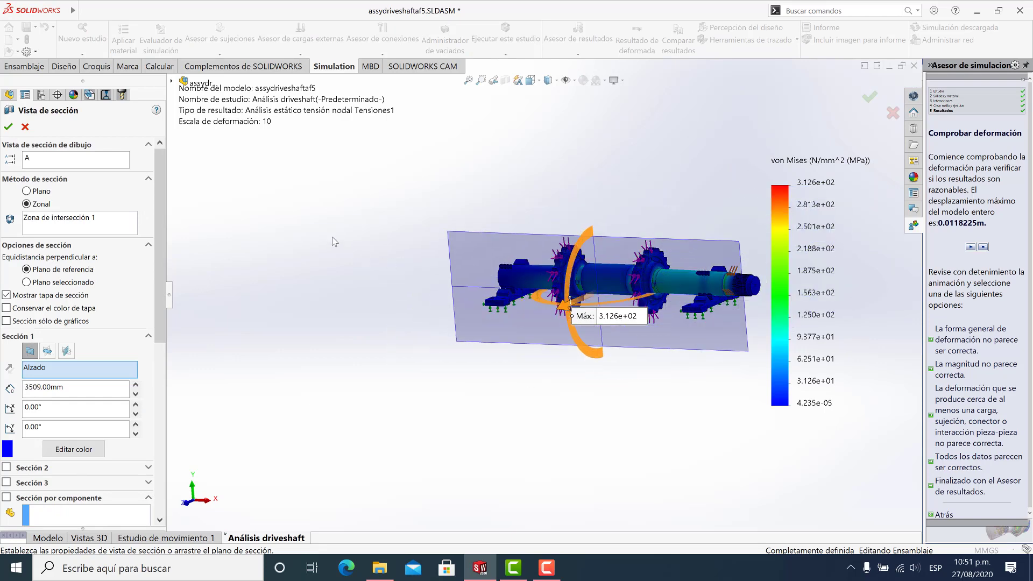
click(25, 128)
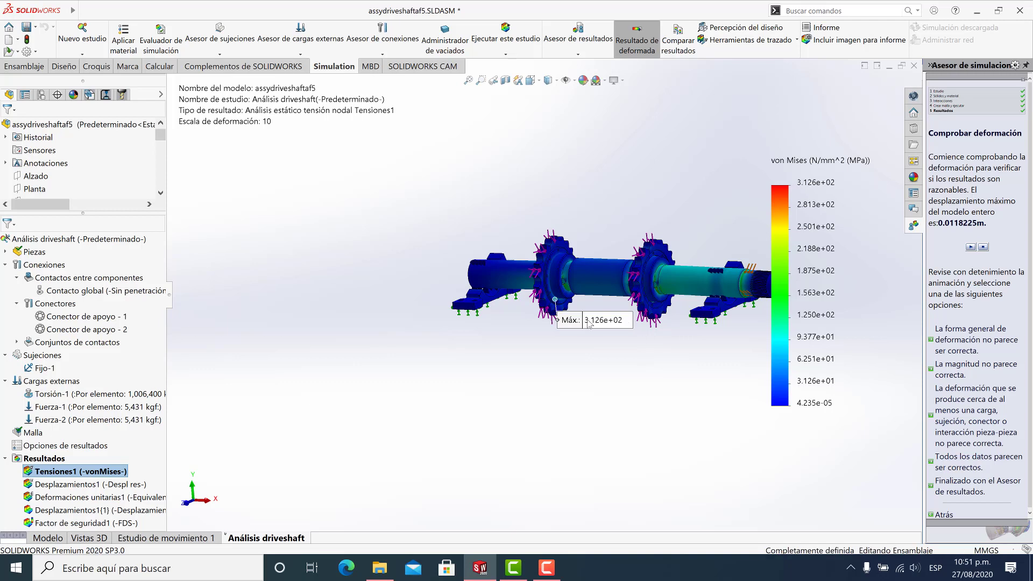
Step: Display the Desplazamientos1 resultant displacement plot with its maximum annotation and place the callout below the sprocket, clear of the model
middle_drag(589, 360, 597, 357)
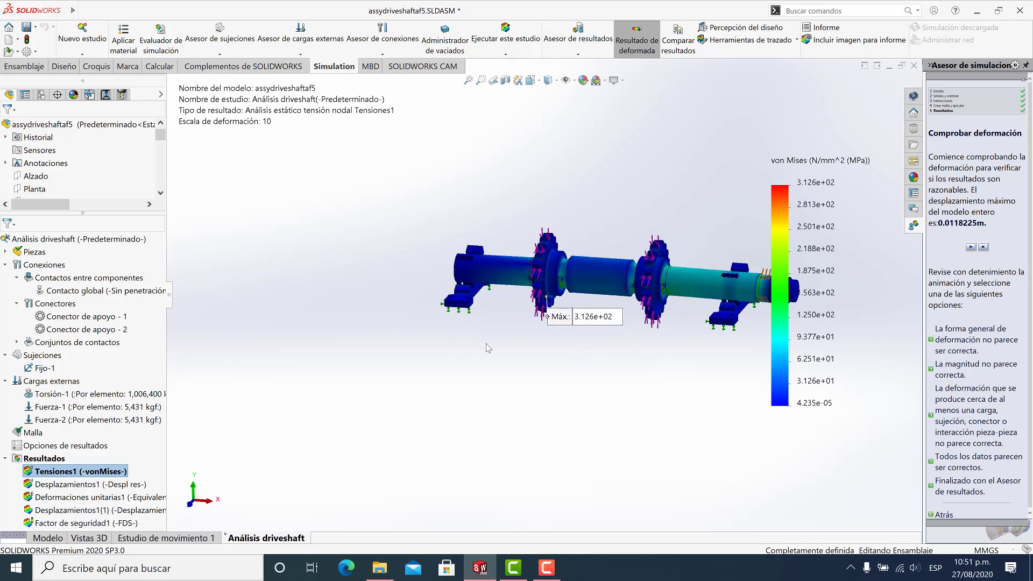
right_click(96, 484)
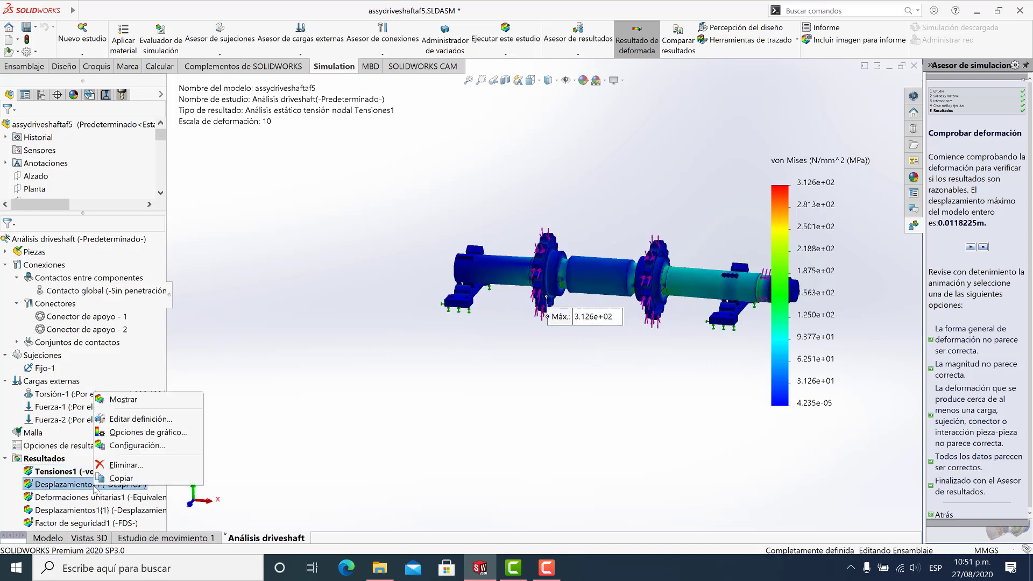
click(204, 396)
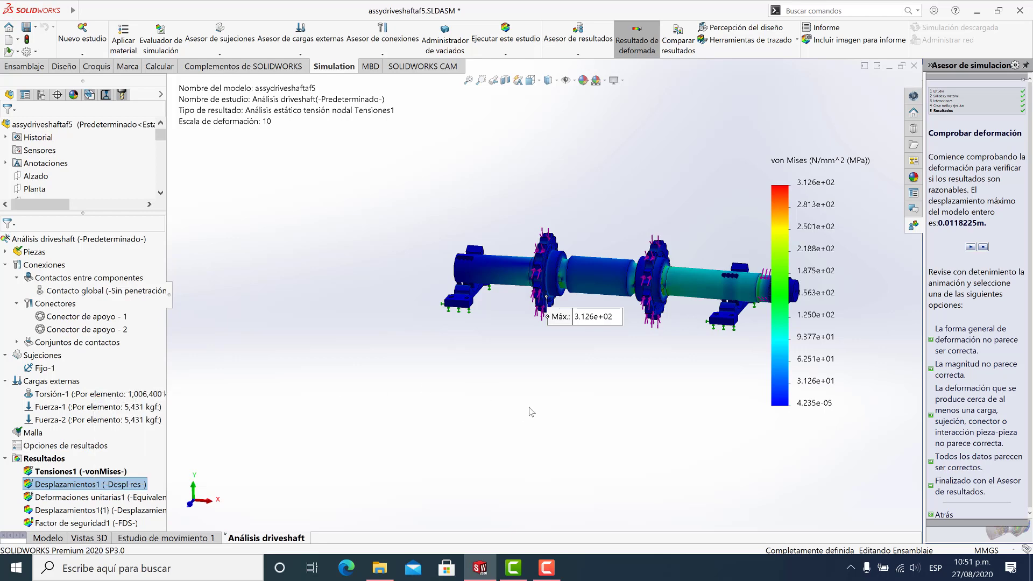
right_click(813, 234)
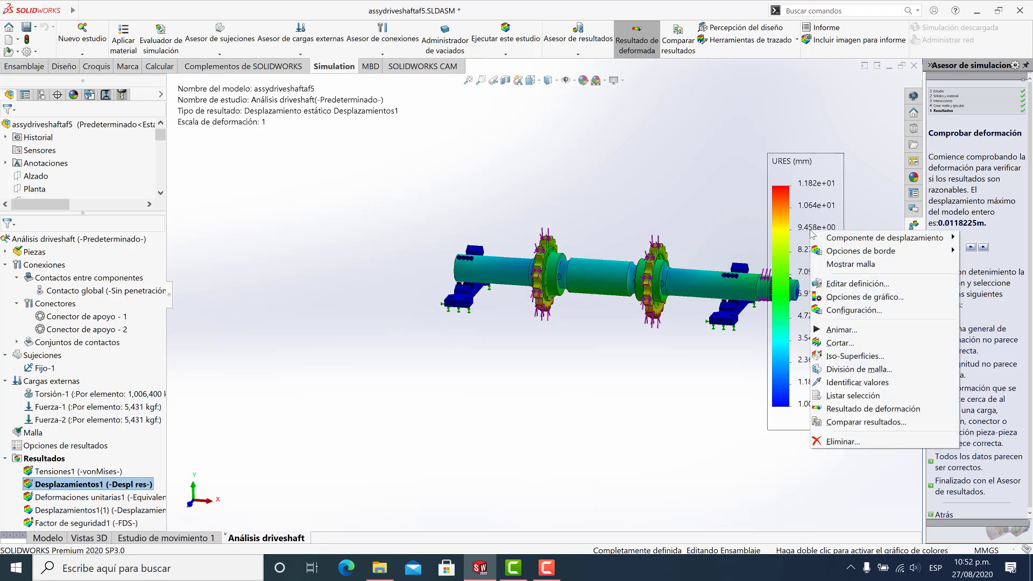
click(837, 297)
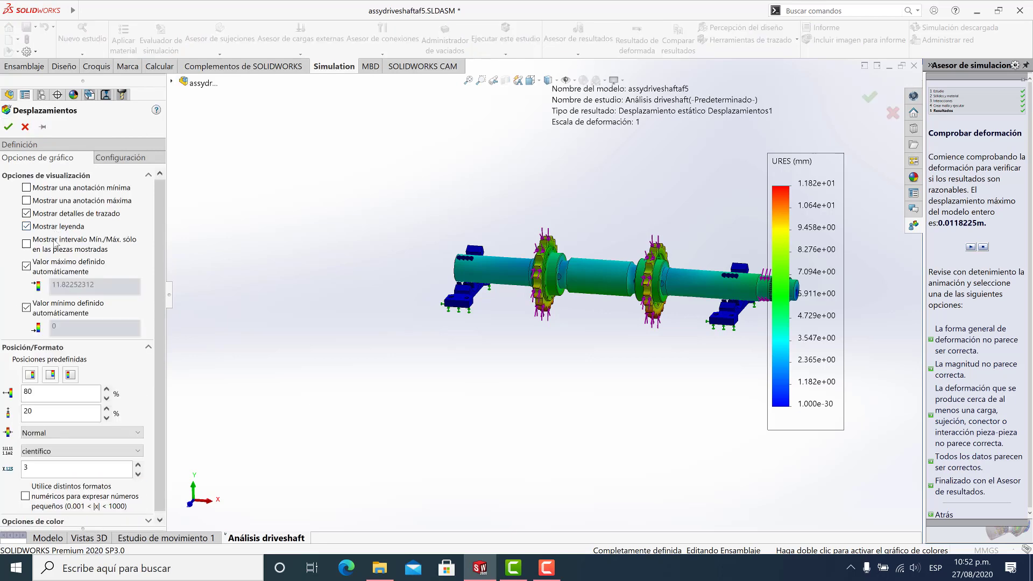
click(27, 201)
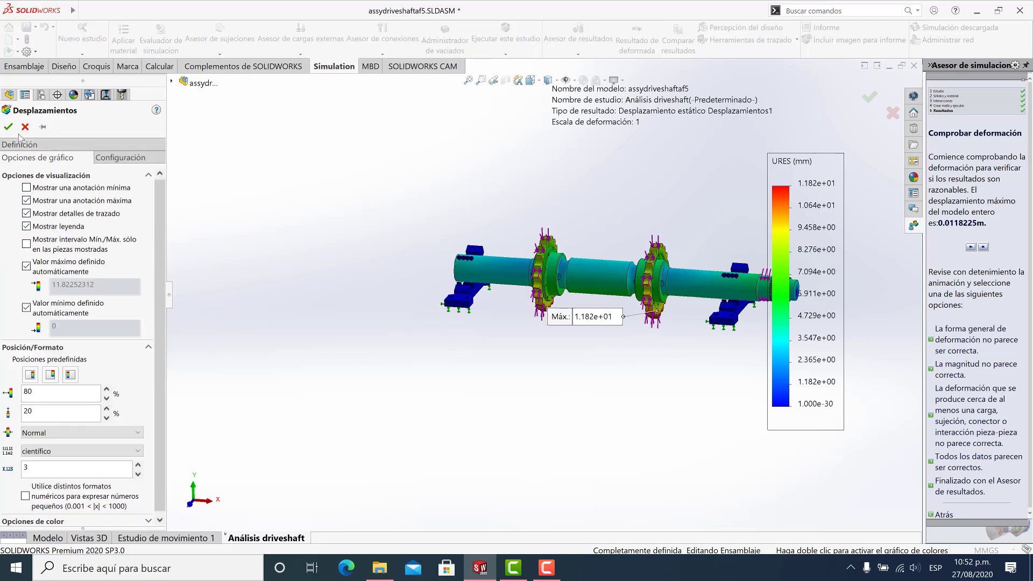
key(Return)
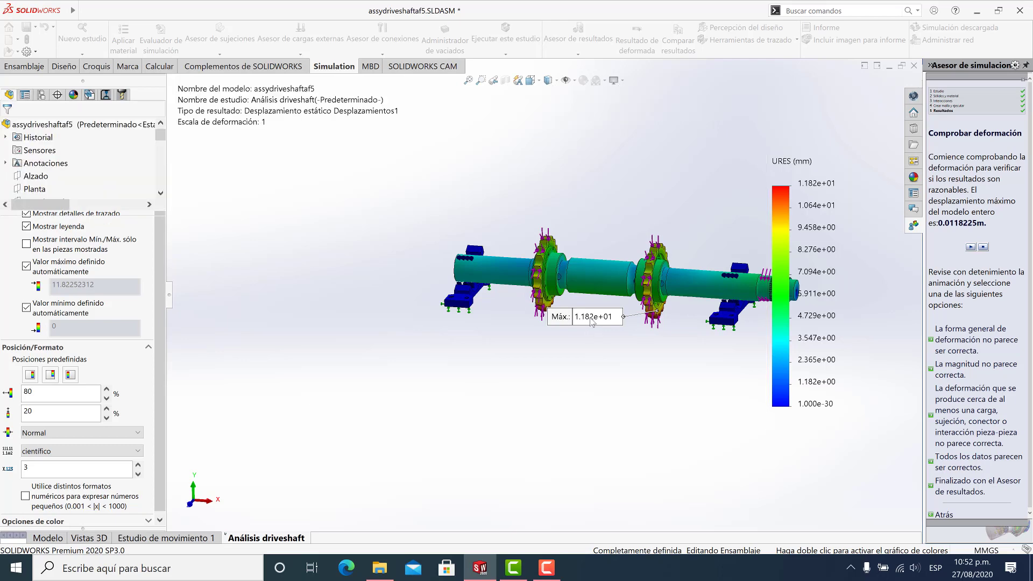
mouse_move(595, 317)
mouse_down()
mouse_move(641, 354)
mouse_move(648, 405)
mouse_up()
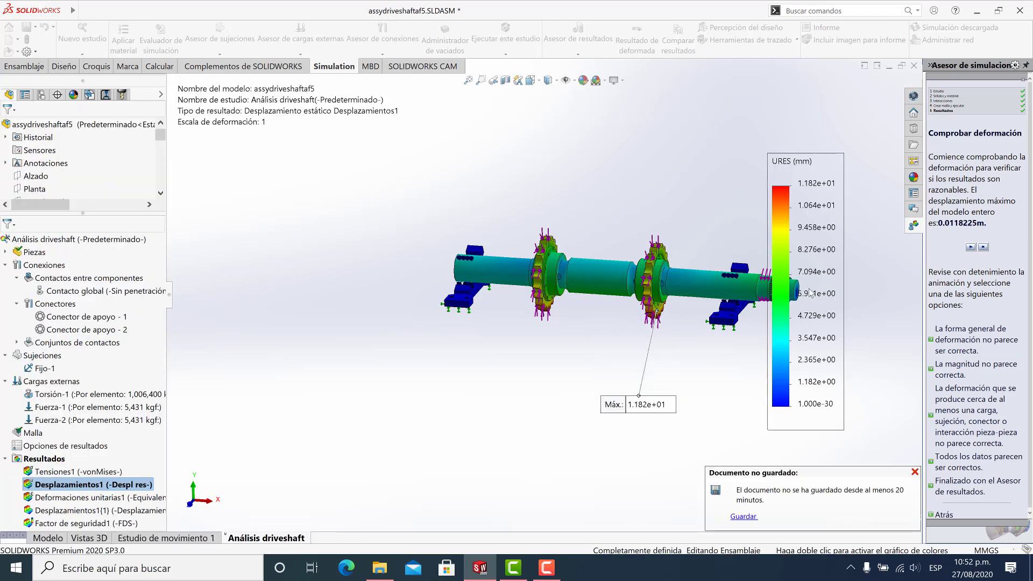
Step: Preview the displacement plot's animation at true scale and close it
right_click(819, 326)
click(847, 427)
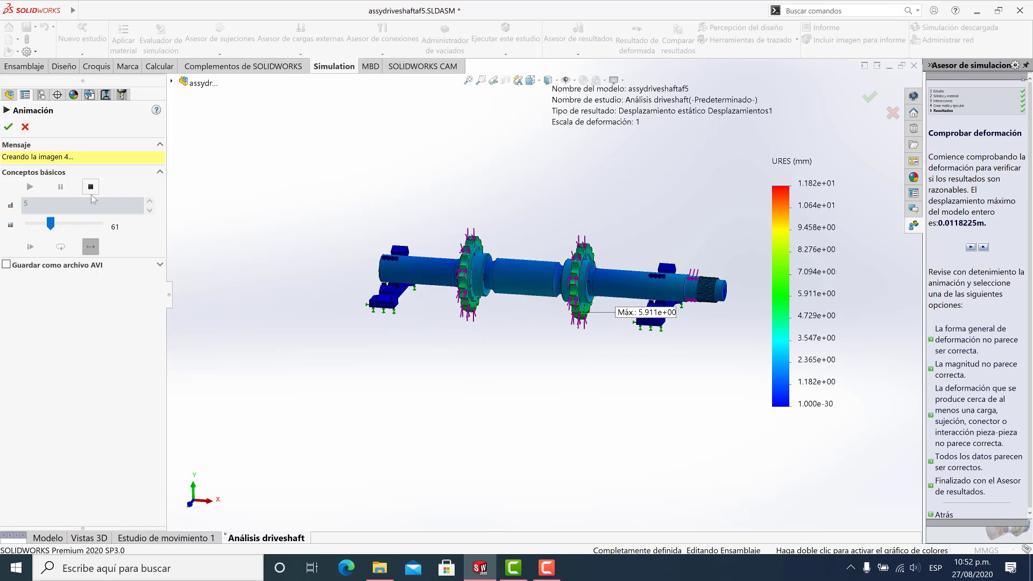
click(9, 127)
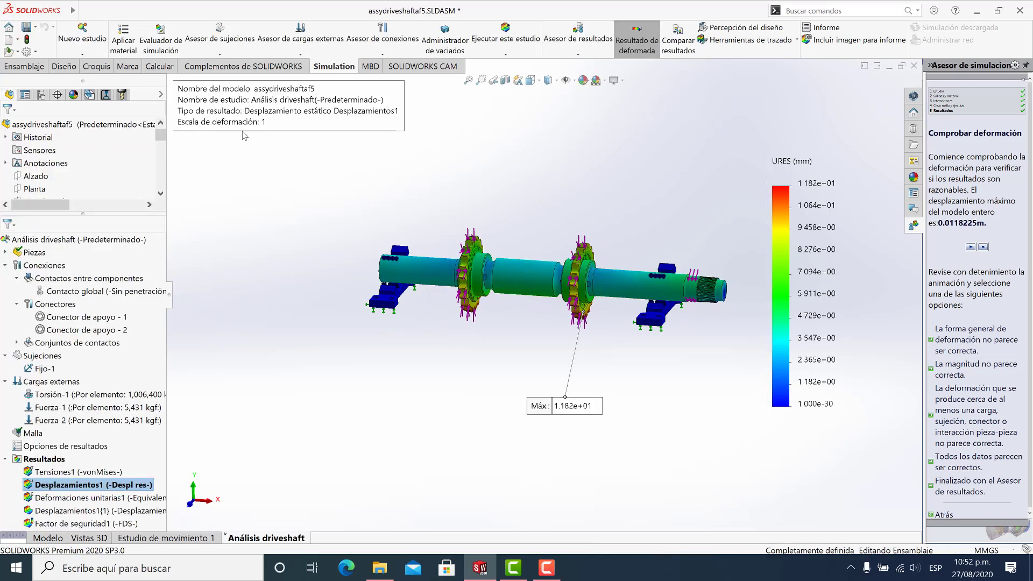
Step: Give the displacement plot's deformed shape a user-defined scale of 10
double_click(267, 119)
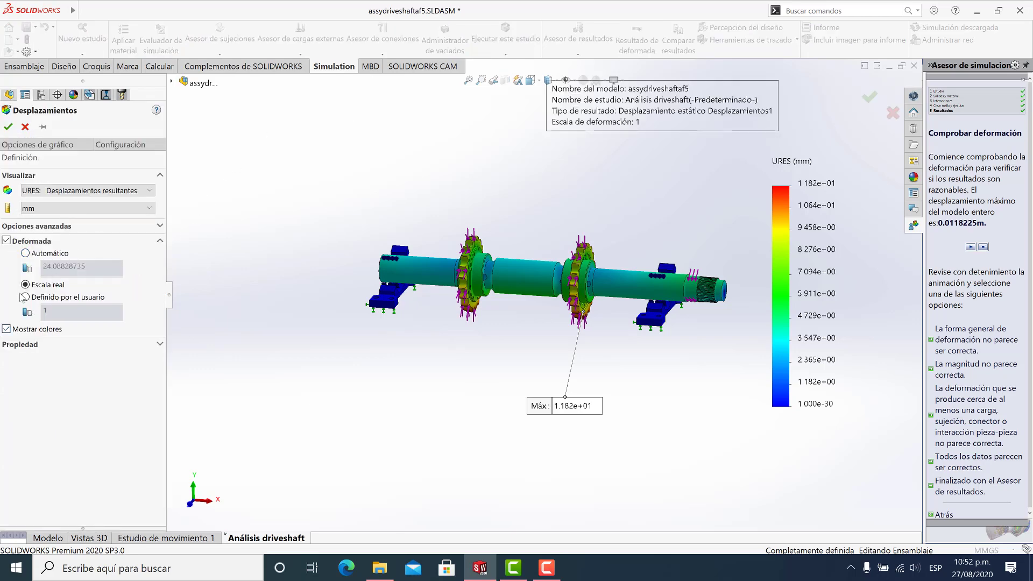
click(25, 298)
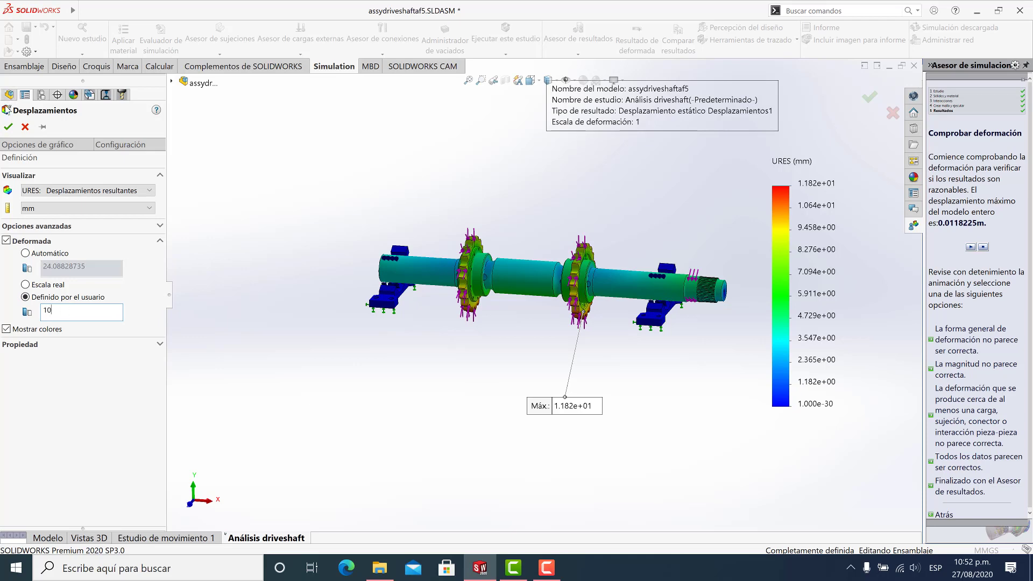
key(Return)
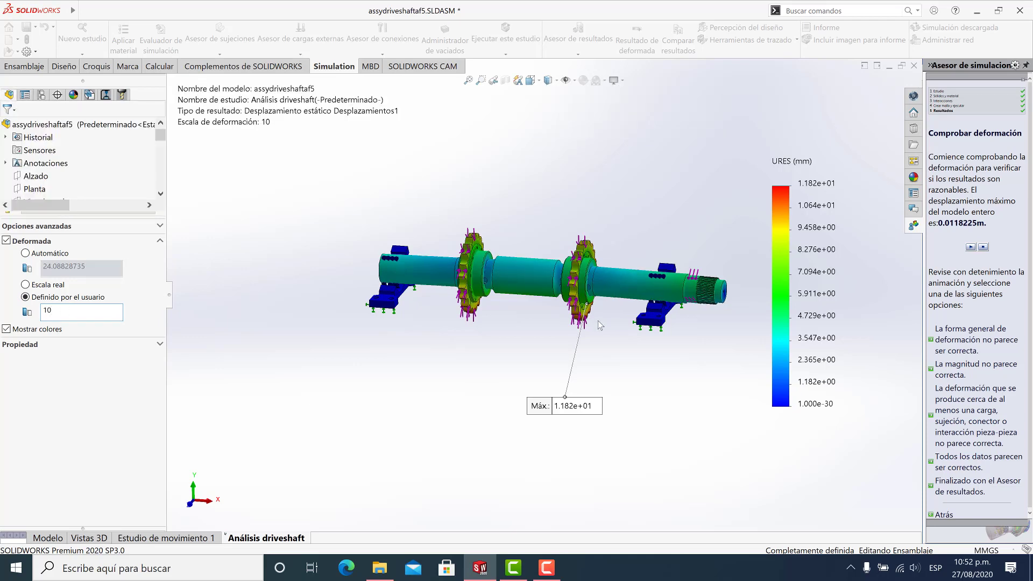
Step: Animate the displacement plot at deformation scale 10 and examine the sprocket carrying the maximum annotation close up
right_click(820, 266)
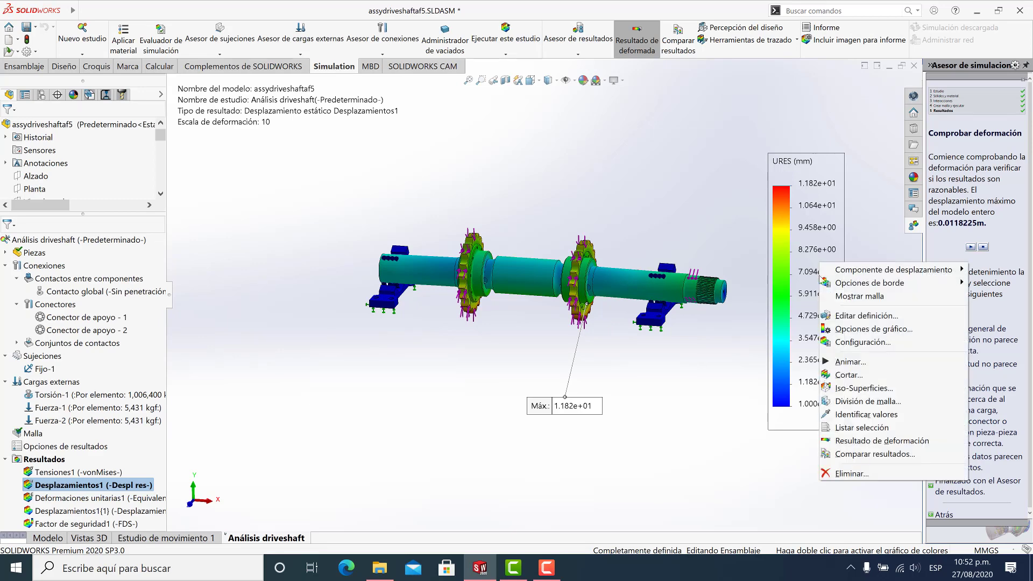
click(849, 362)
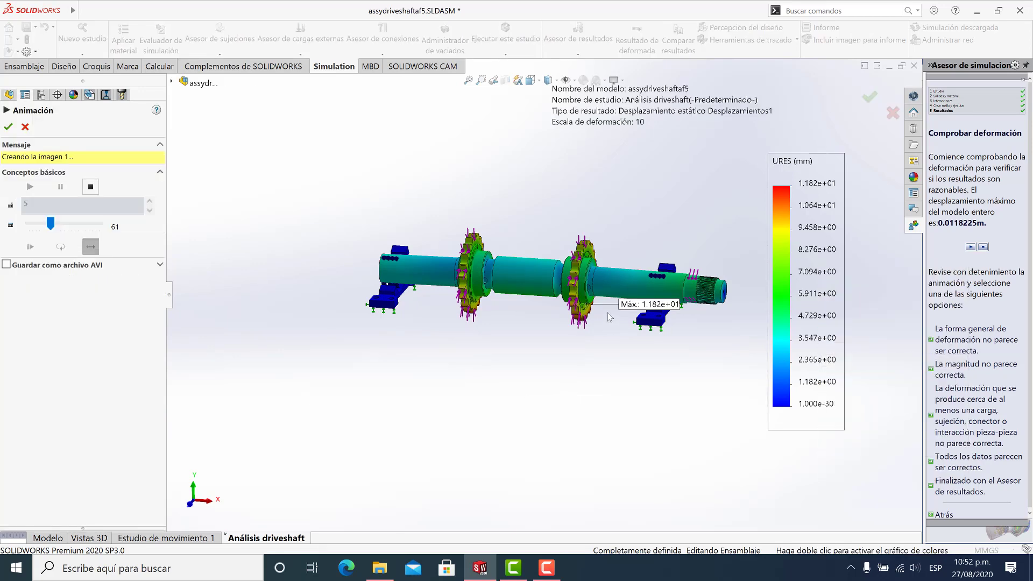
scroll(595, 311, down, 6)
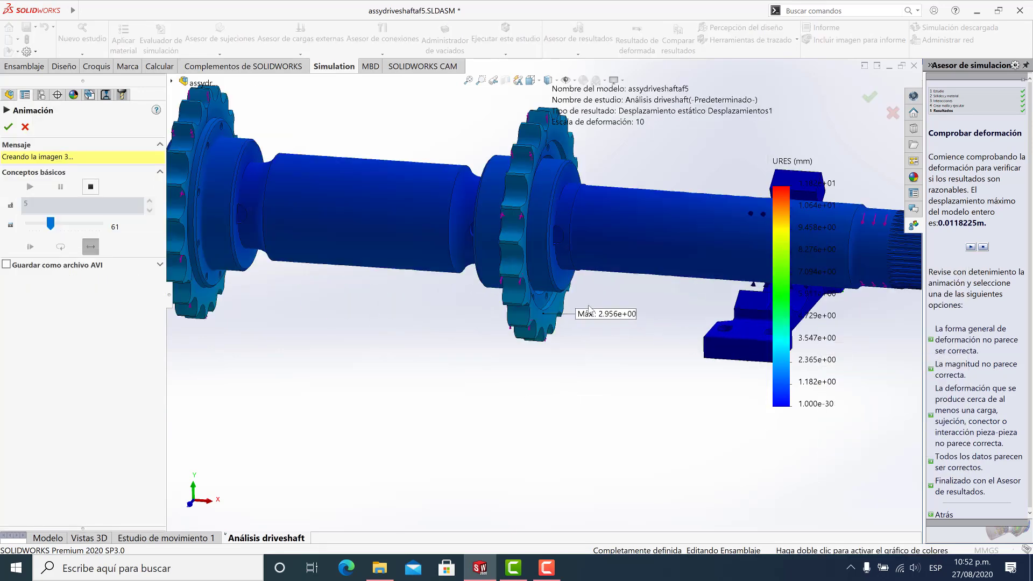
middle_drag(577, 334, 539, 347)
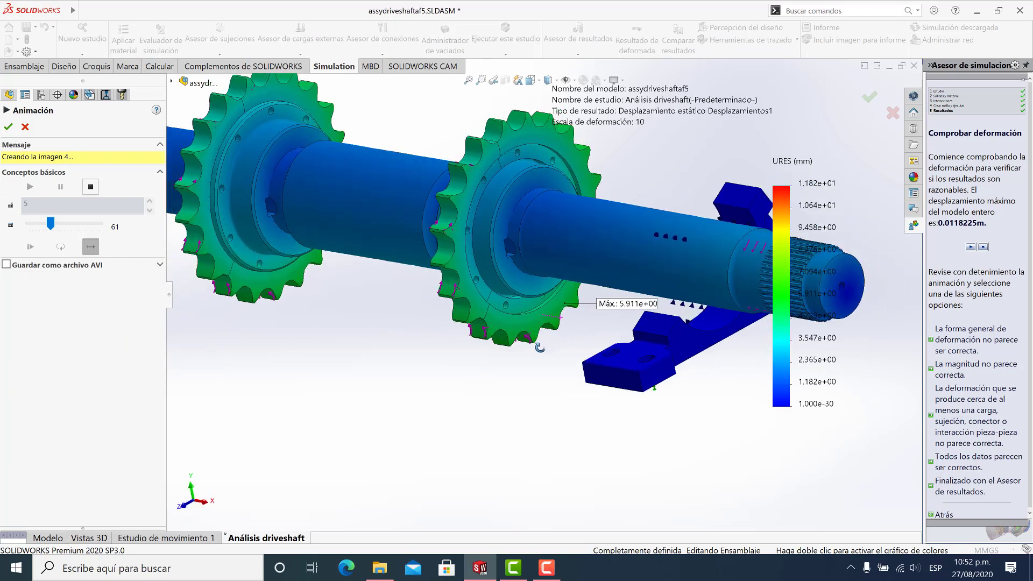
scroll(579, 317, down, 5)
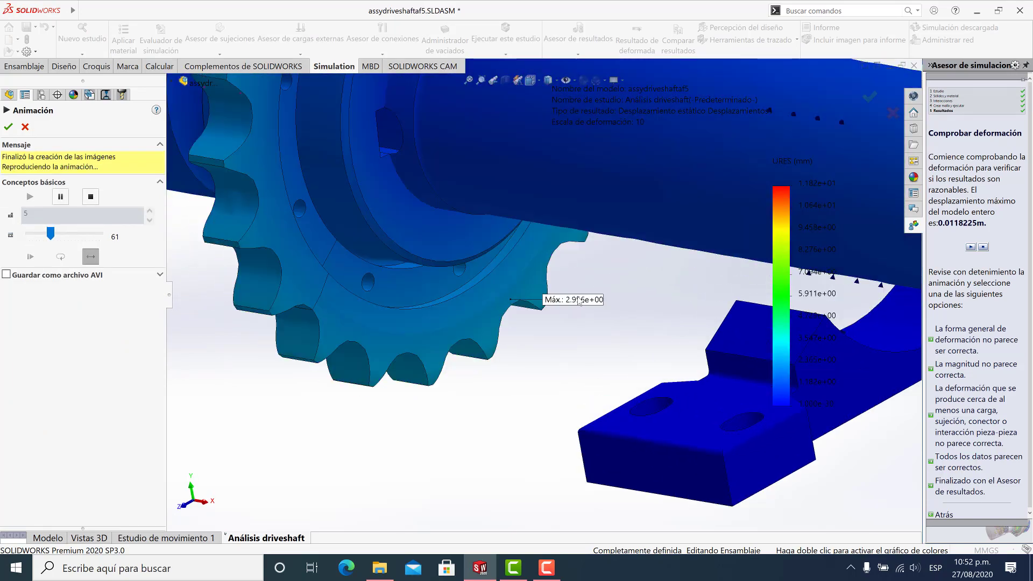
scroll(570, 310, up, 8)
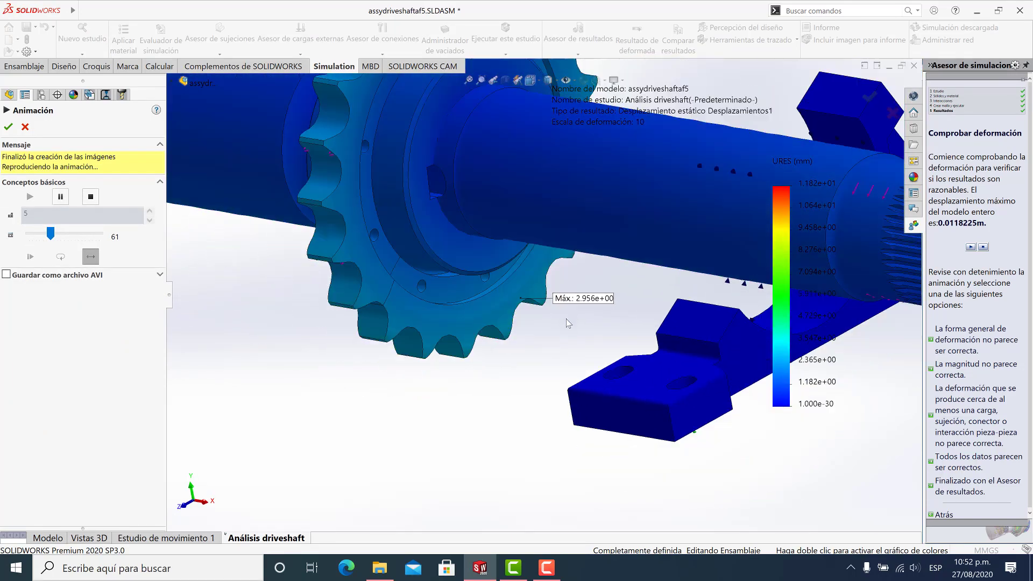
scroll(567, 328, up, 2)
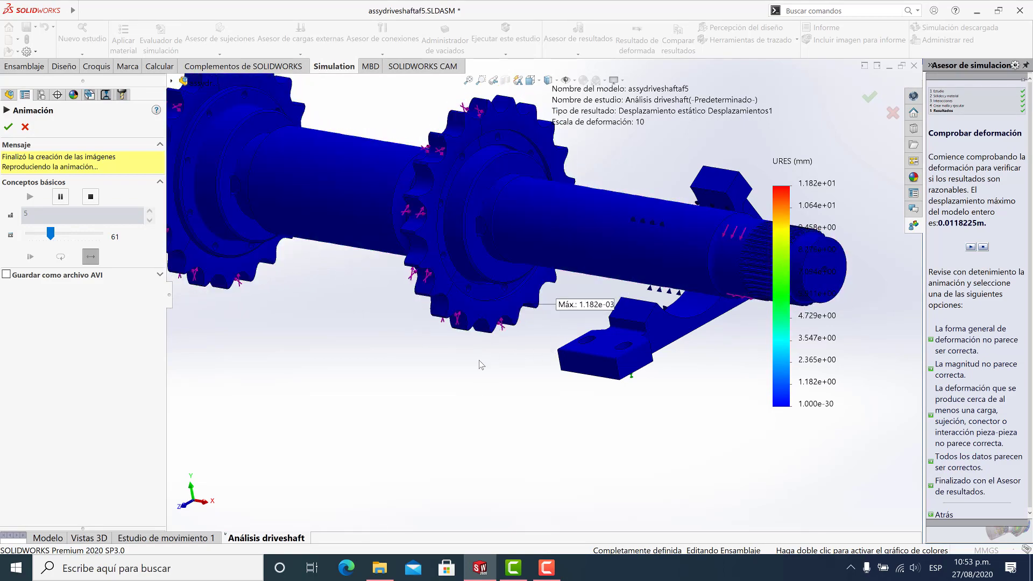
Step: Review the animated deformation of both sprockets and the whole shaft assembly, and close the animation
scroll(470, 367, up, 5)
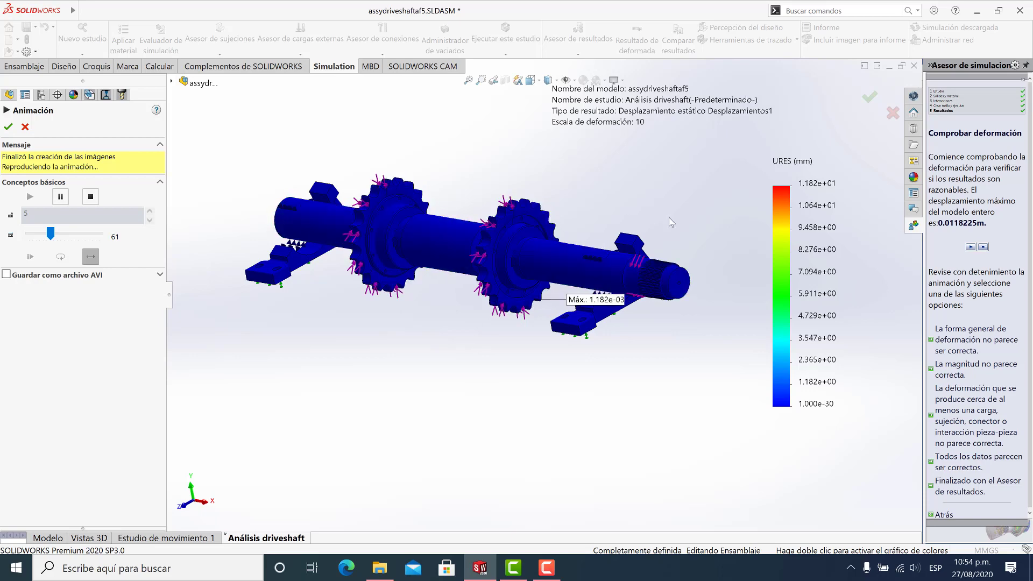
middle_drag(524, 274, 524, 308)
scroll(533, 303, down, 5)
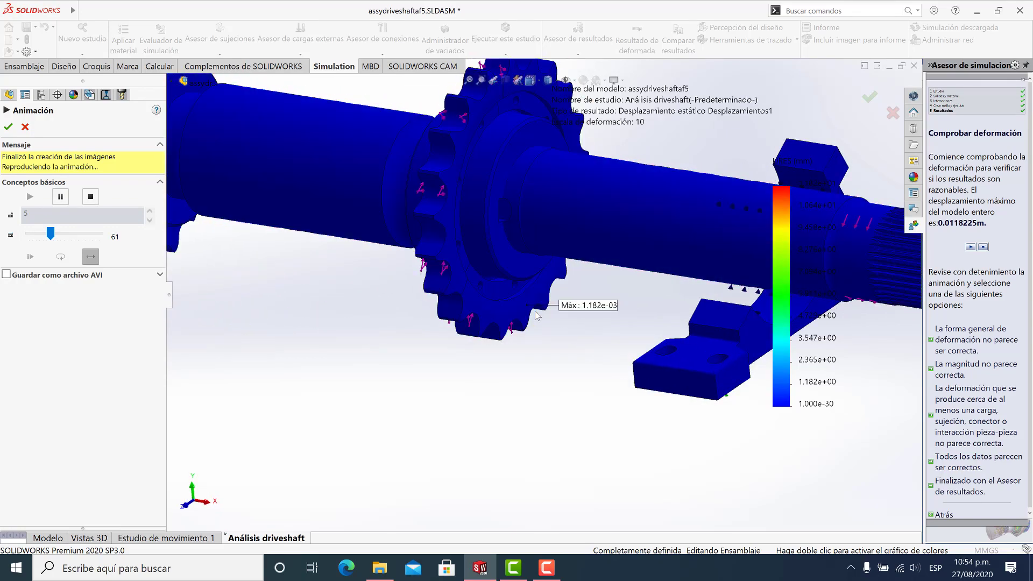
scroll(538, 305, up, 3)
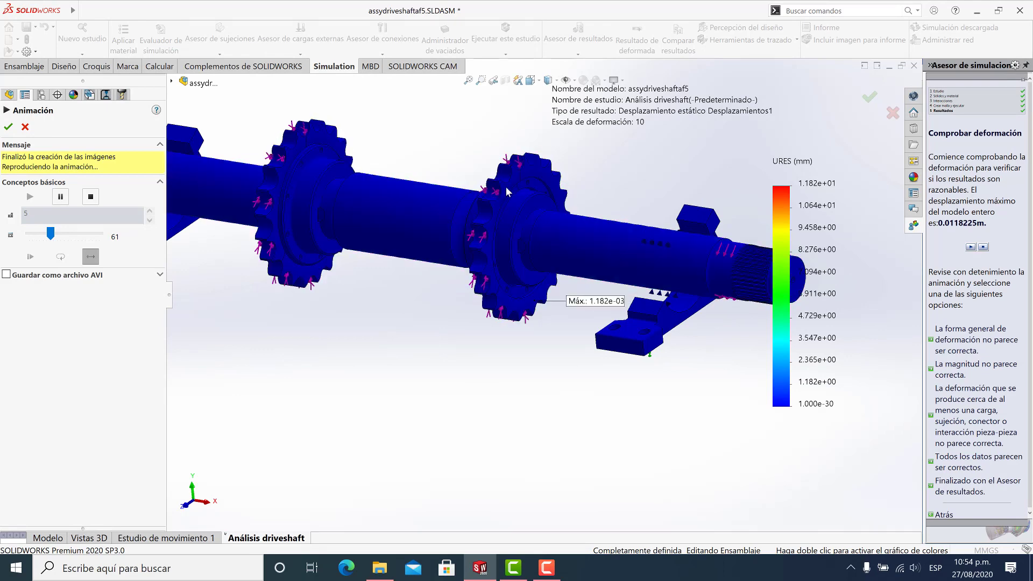
scroll(506, 188, up, 2)
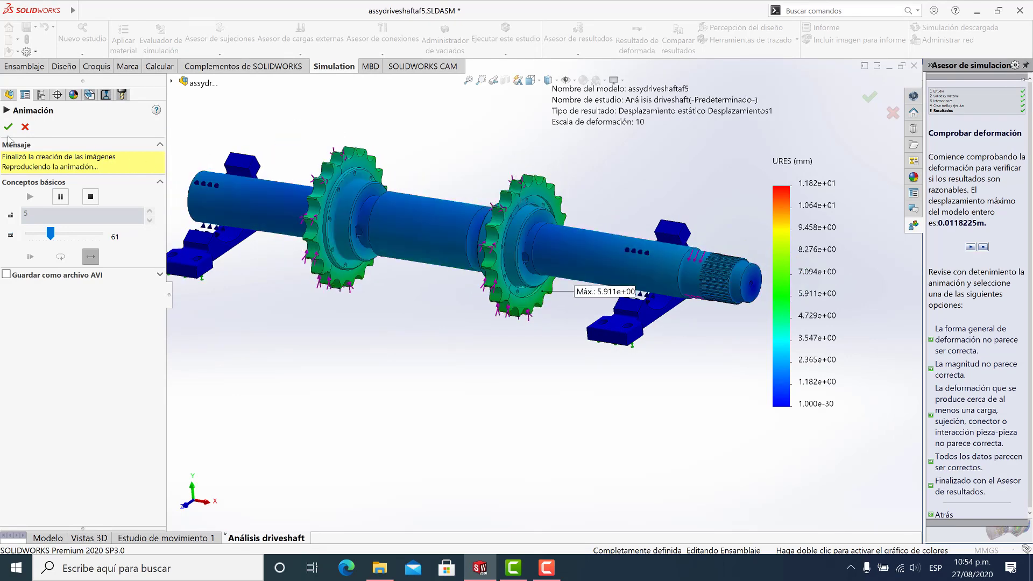
click(9, 127)
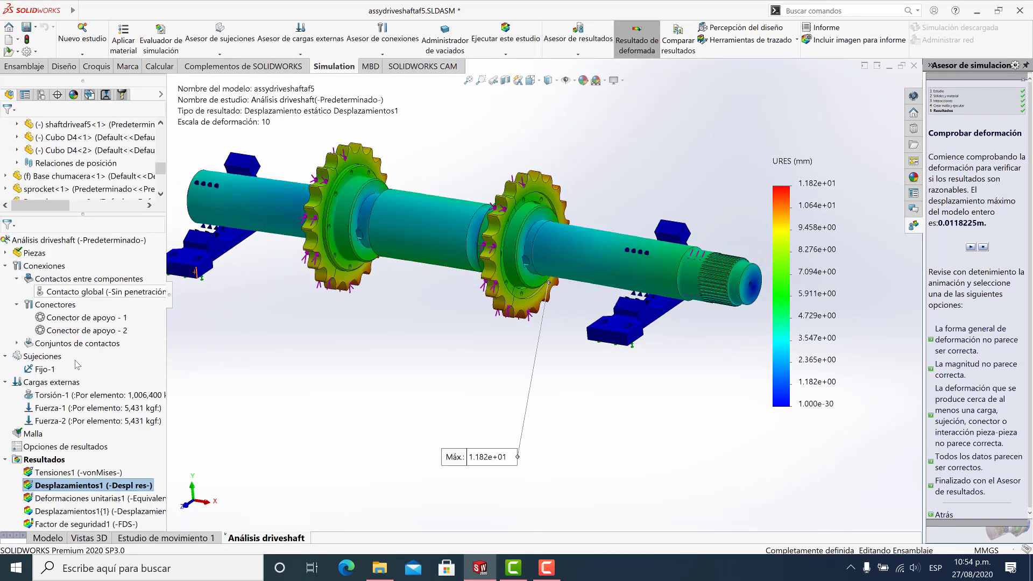
Step: Check the materials assigned to the shaft and sprocket-1 in the study's parts list, and collapse the list
click(5, 253)
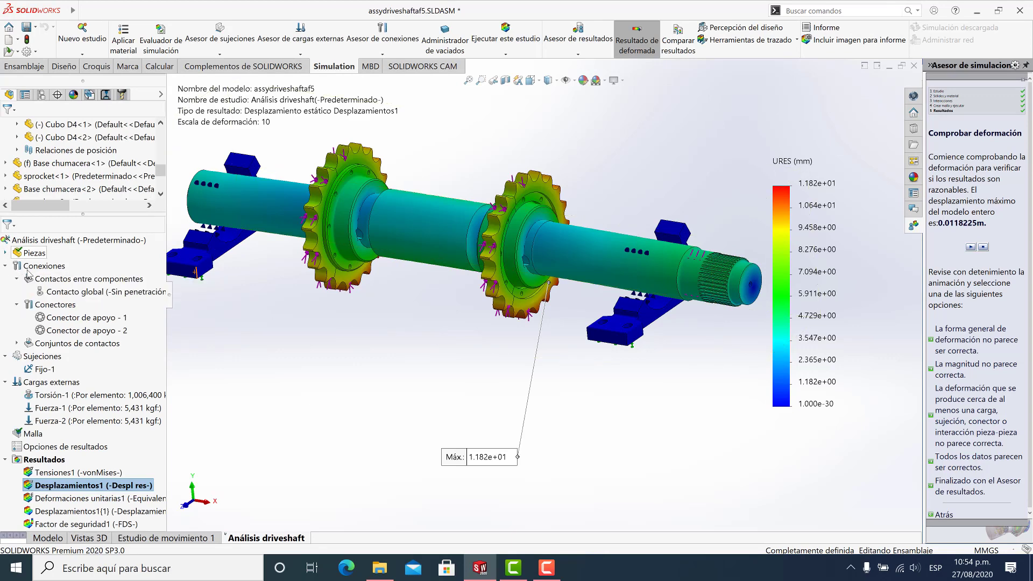
click(83, 322)
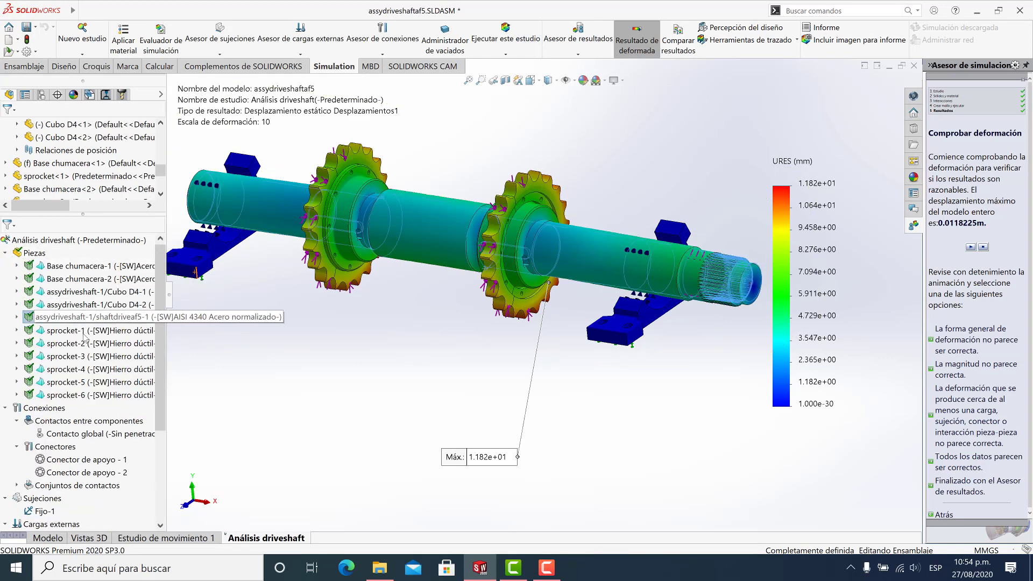
click(95, 331)
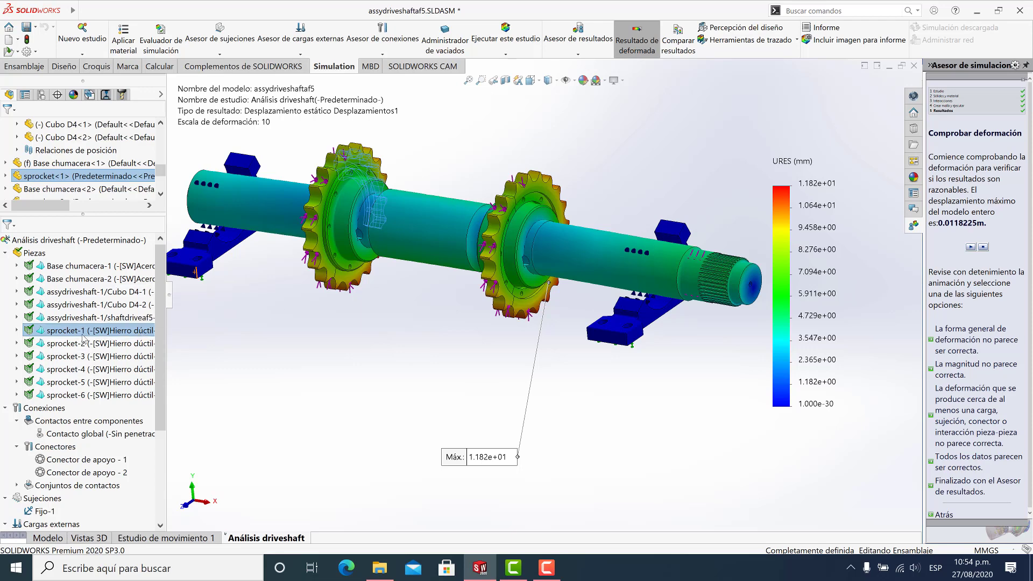
click(5, 253)
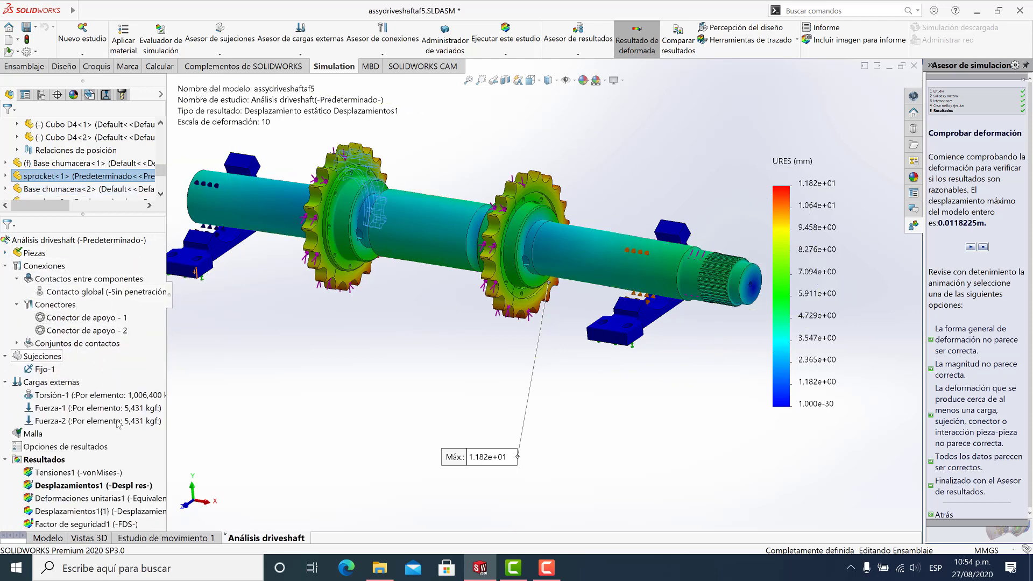
Step: Display the Factor de seguridad1 plot with its minimum annotation and place the callout below the sprocket it marks
click(77, 526)
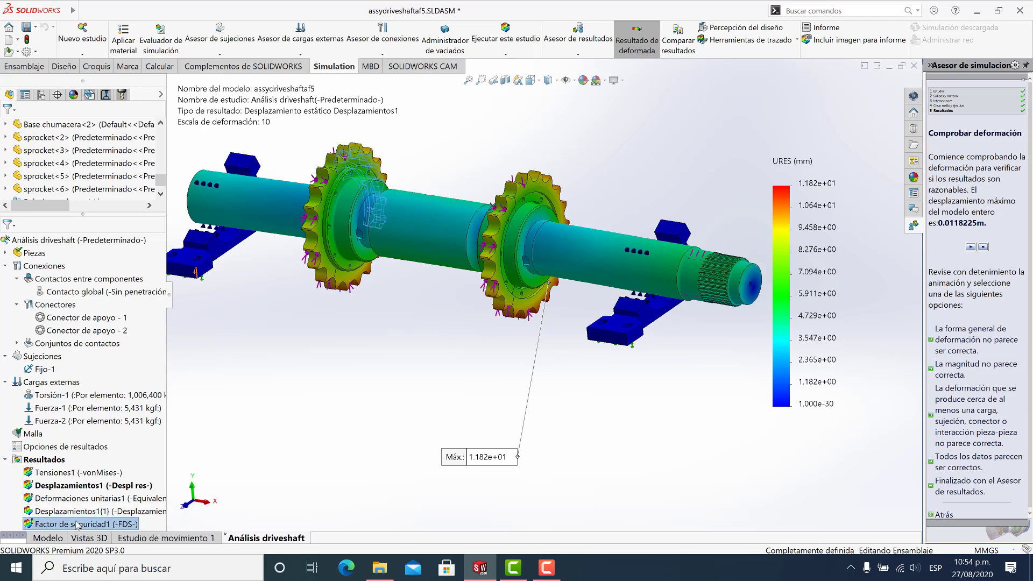
right_click(77, 525)
click(98, 435)
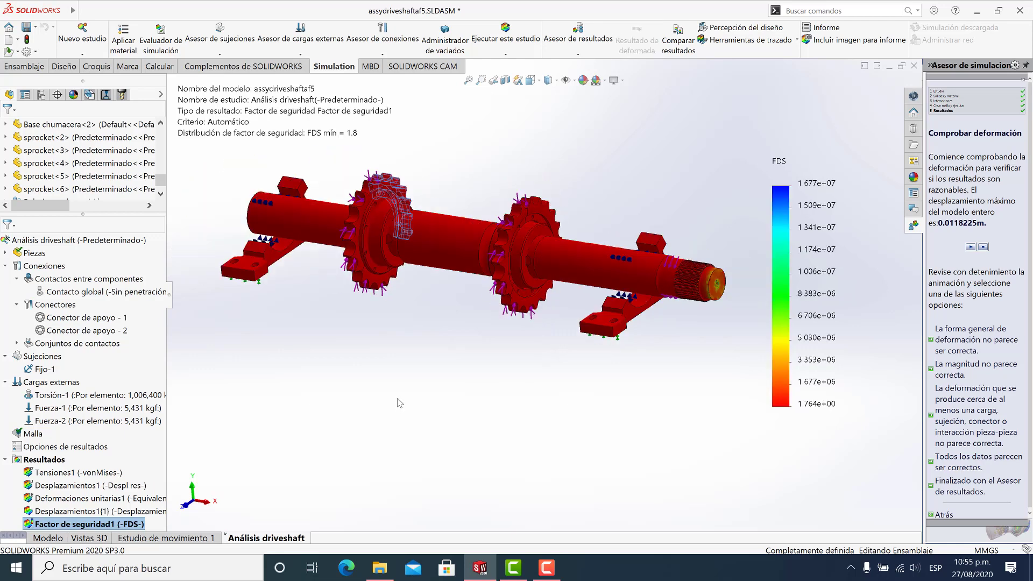
right_click(817, 341)
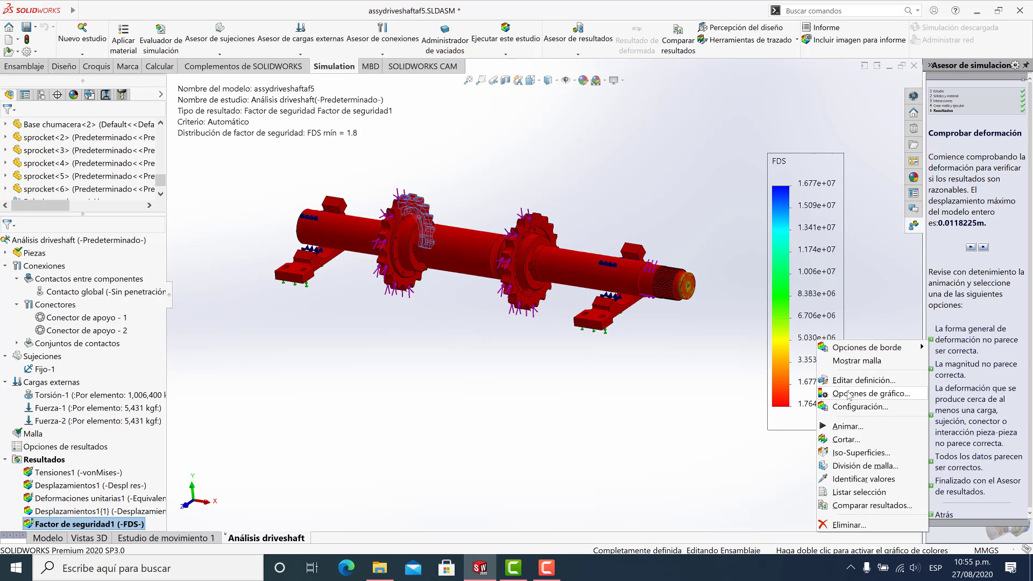
click(861, 394)
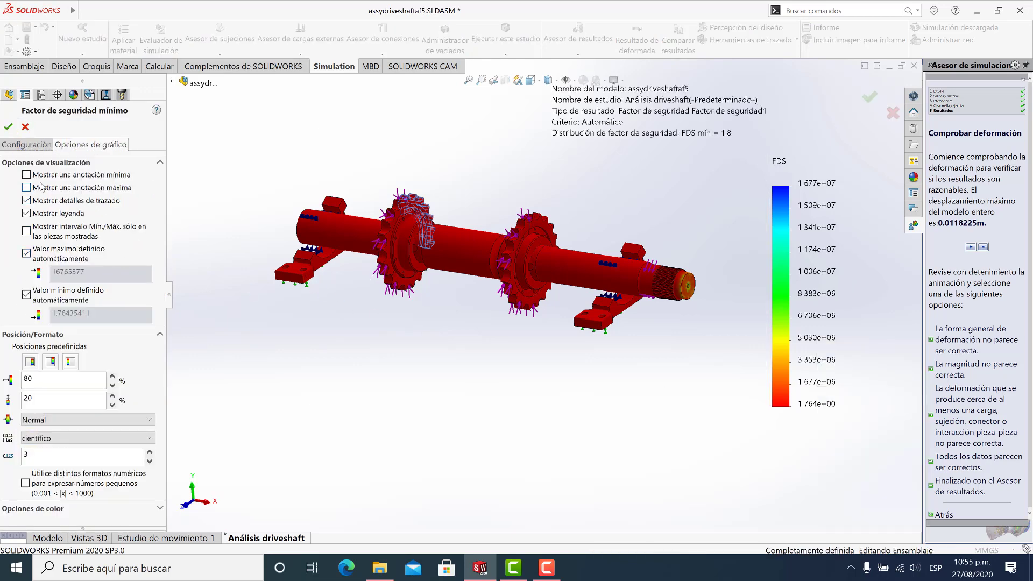
click(25, 173)
click(8, 127)
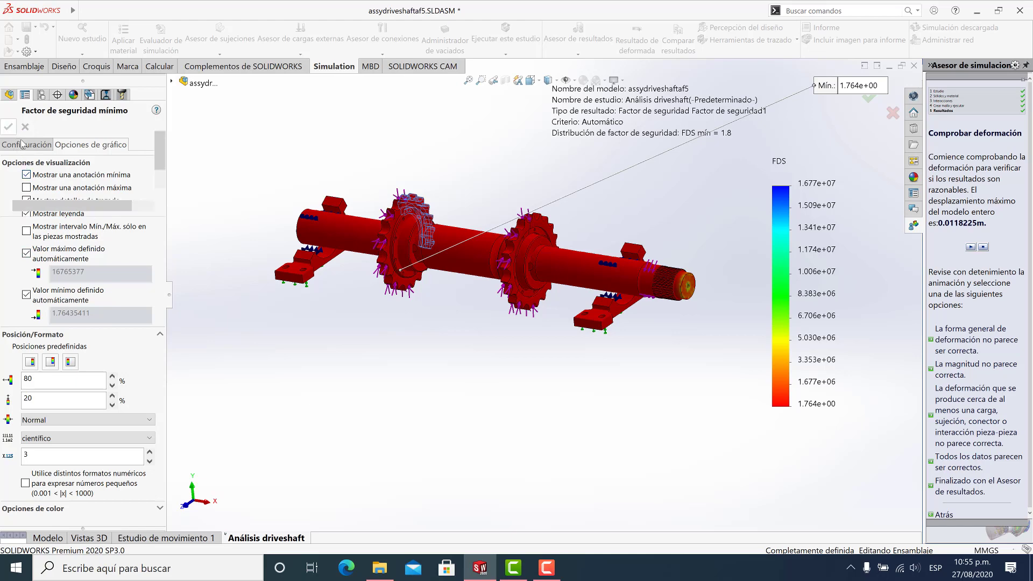
drag(829, 93, 388, 370)
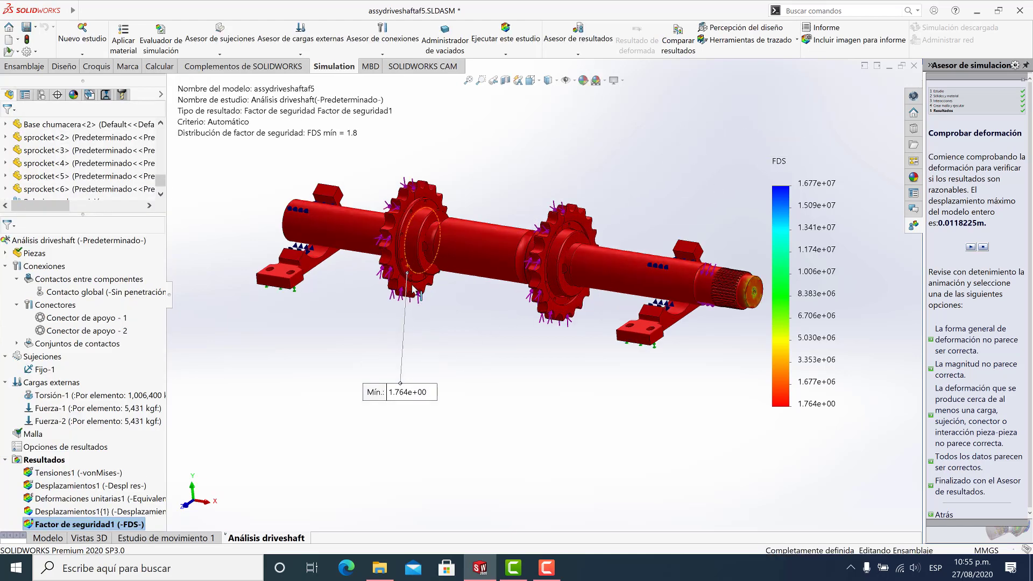
Step: Inspect the minimum factor of safety location at the hub and sprocket from several angles, and reposition its callout below the sprocket
scroll(413, 283, down, 2)
scroll(414, 285, down, 8)
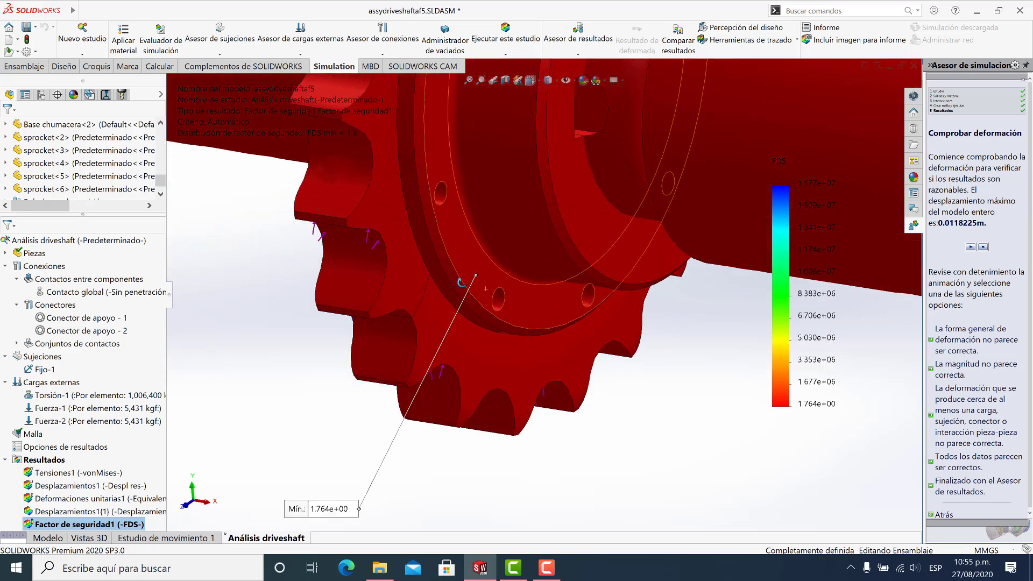
middle_drag(487, 290, 543, 322)
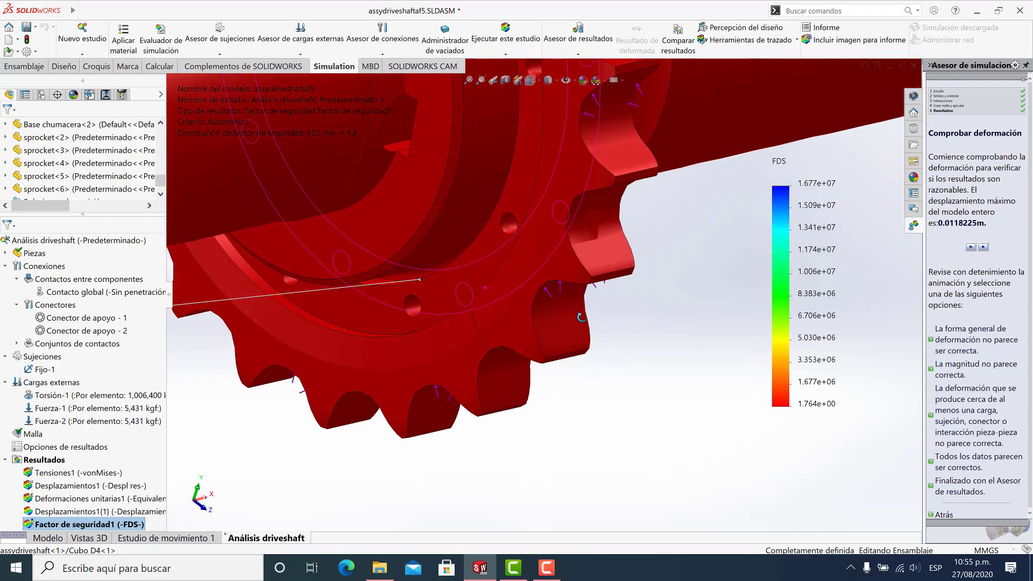
scroll(512, 334, up, 6)
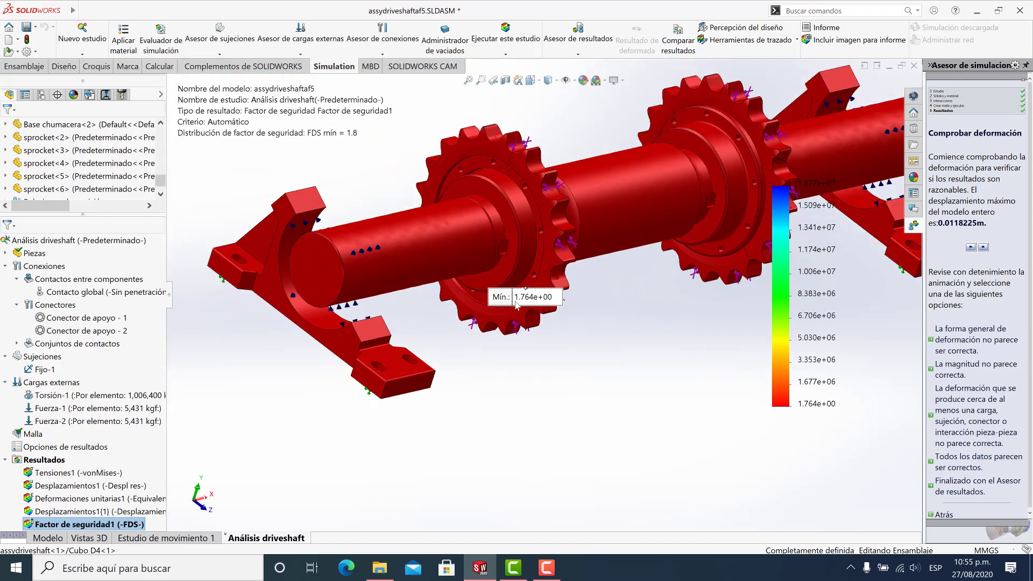
scroll(510, 309, down, 2)
scroll(509, 308, down, 5)
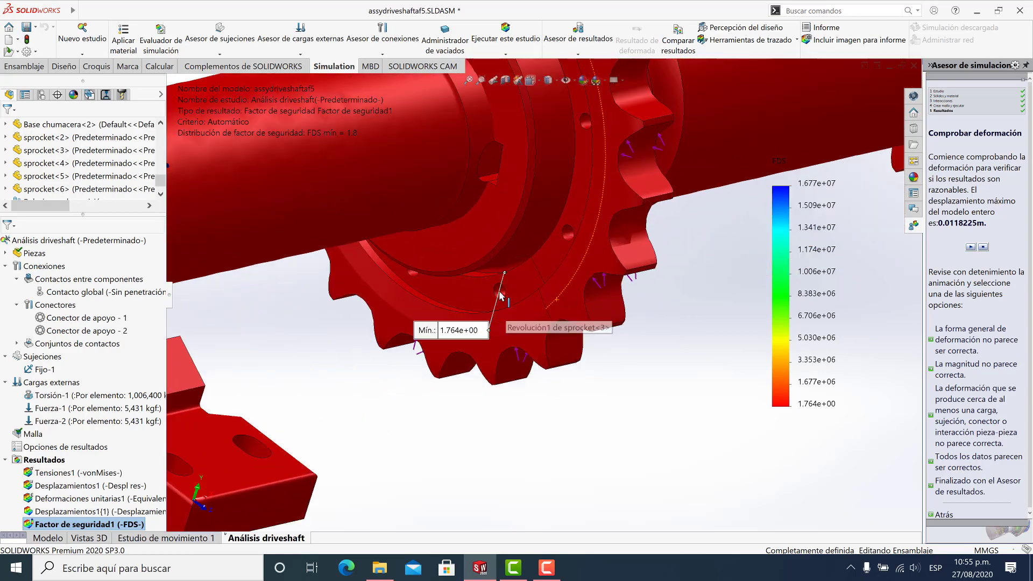
mouse_move(524, 261)
middle_down()
mouse_move(537, 253)
mouse_move(463, 254)
mouse_move(518, 278)
middle_up()
scroll(519, 278, up, 2)
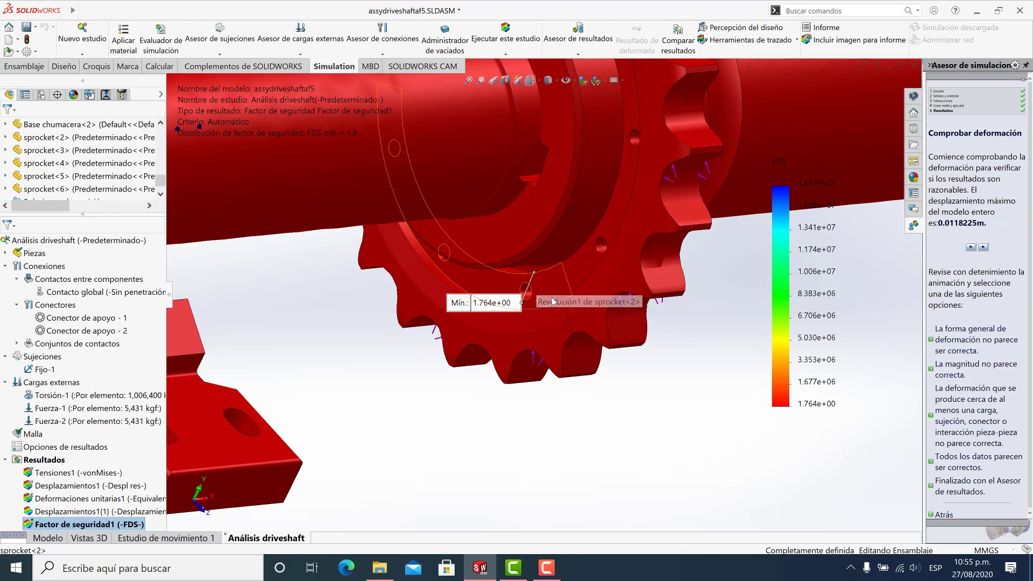
scroll(554, 300, up, 3)
scroll(556, 300, up, 2)
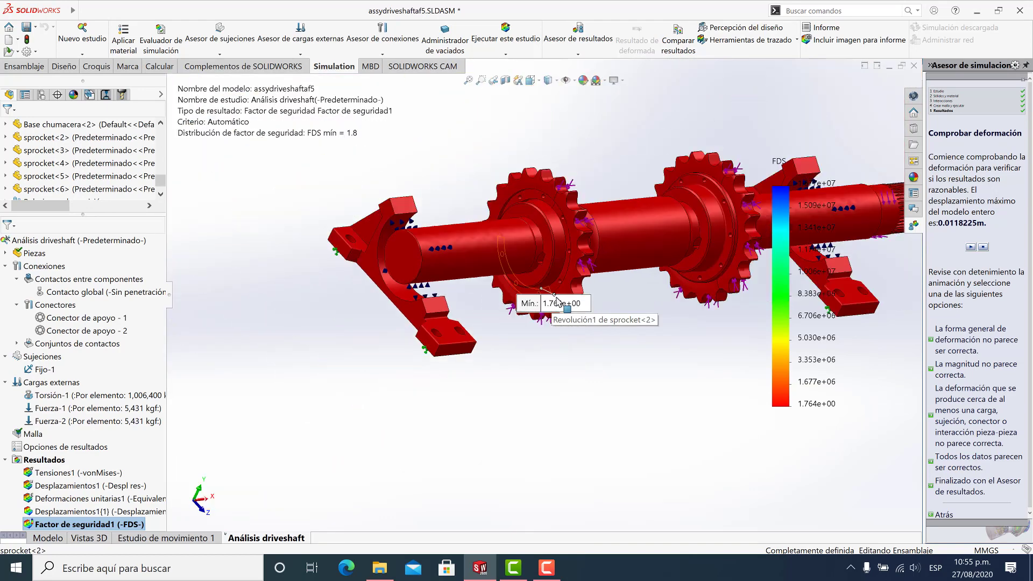
middle_drag(635, 301, 673, 261)
scroll(673, 261, down, 1)
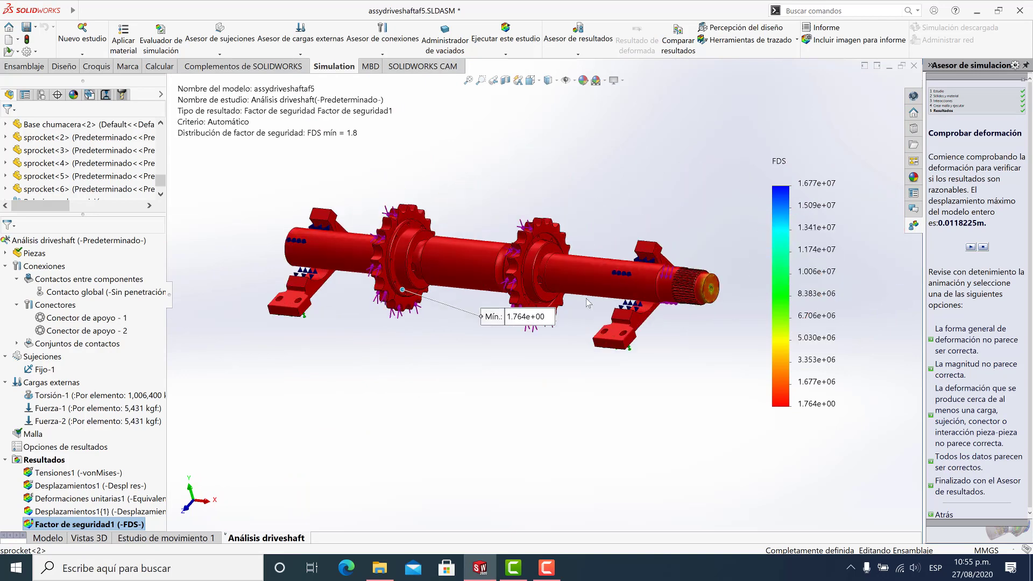
drag(385, 361, 377, 368)
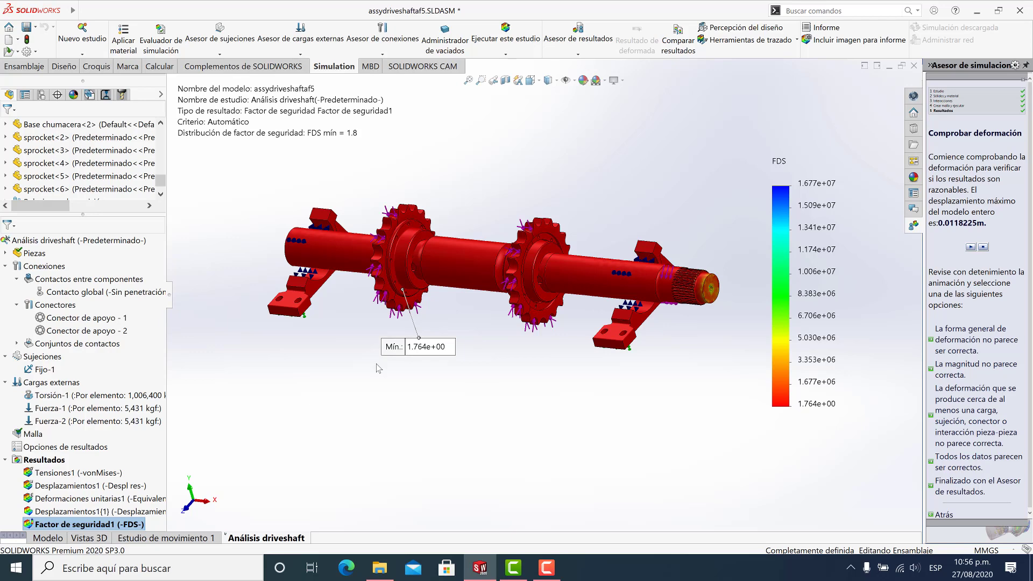
Step: Examine the factor of safety distribution around the splined end of the shaft, close up and from several angles
scroll(655, 295, down, 5)
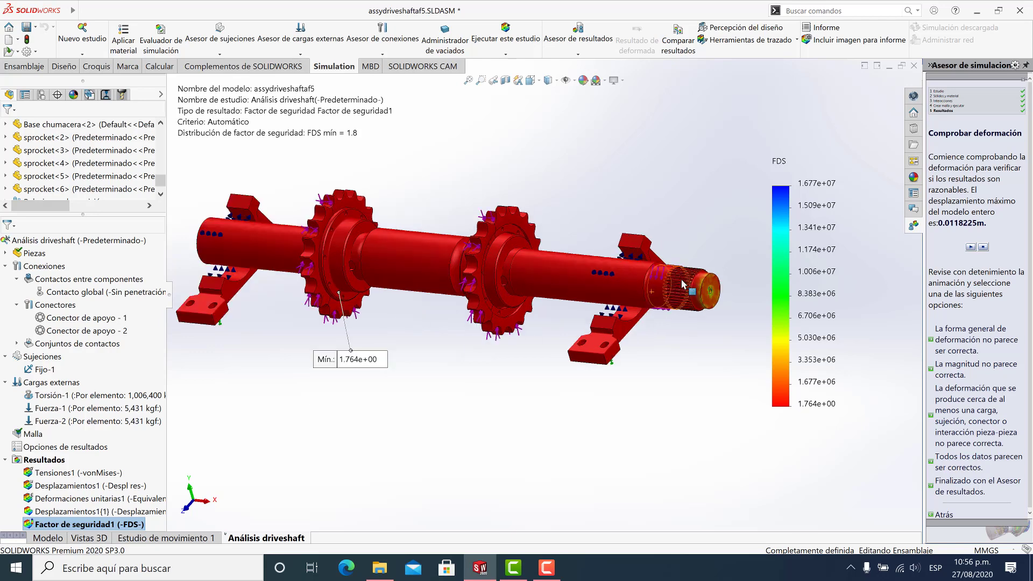
scroll(655, 295, down, 3)
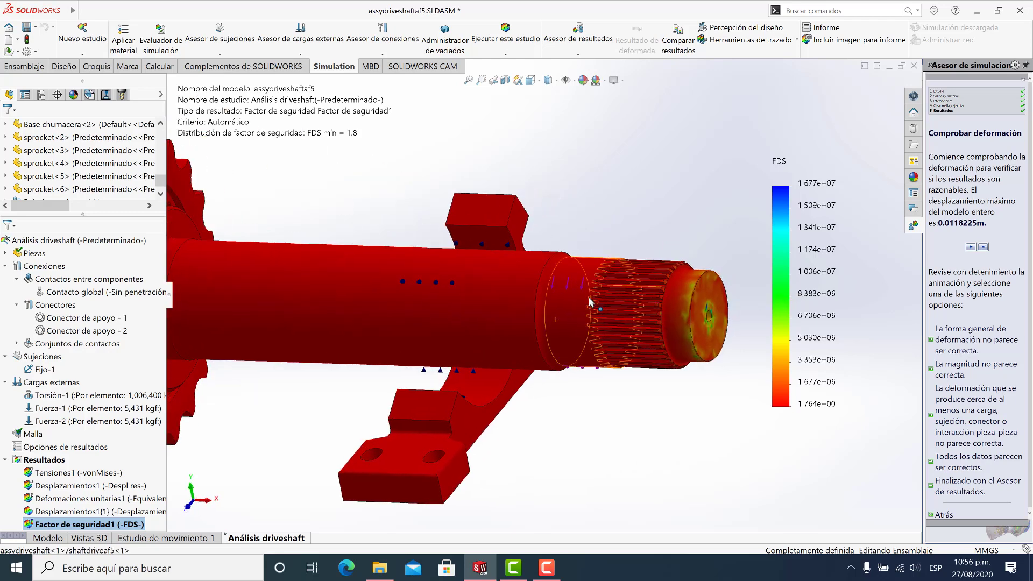
scroll(573, 299, up, 5)
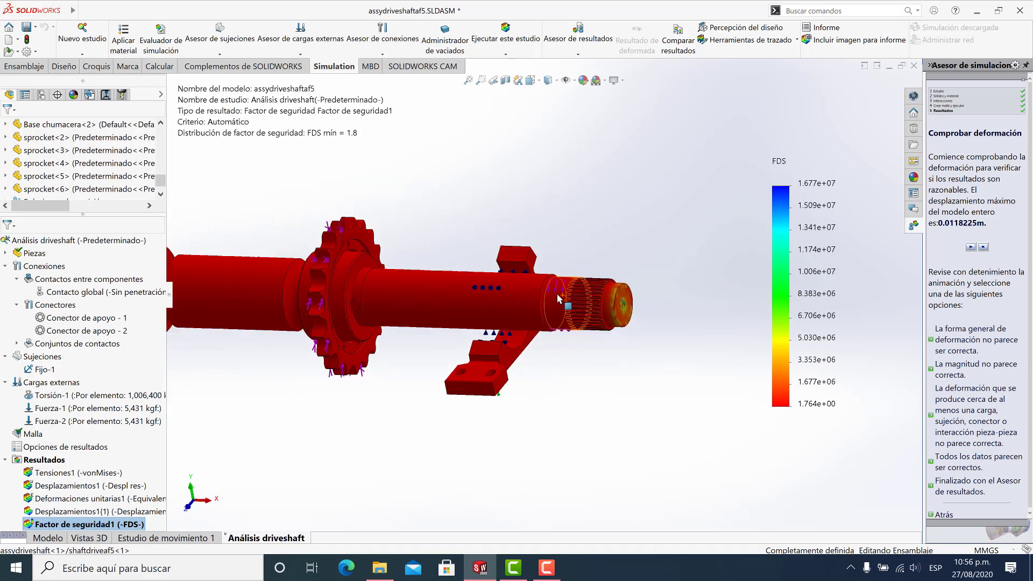
middle_drag(585, 292, 554, 288)
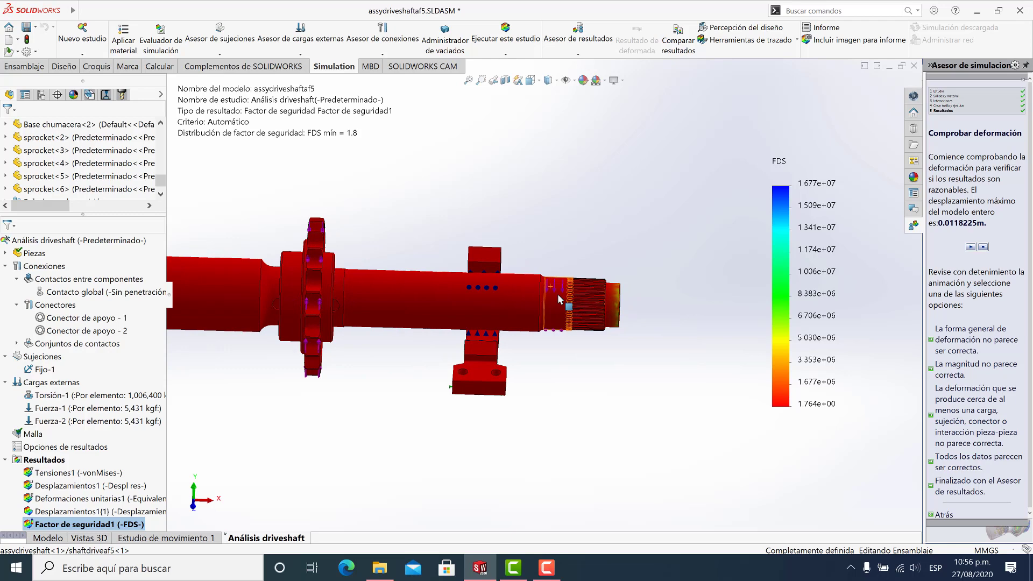
middle_drag(634, 324, 539, 326)
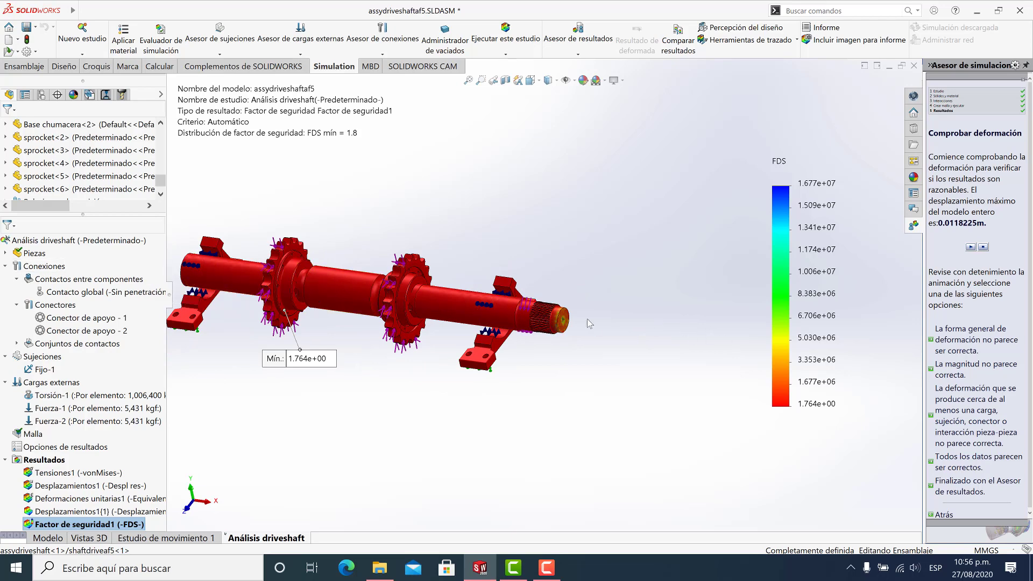
Step: Compare the factor of safety at the splined shaft end with the rest of the drive shaft assembly
scroll(552, 315, down, 2)
scroll(550, 314, down, 3)
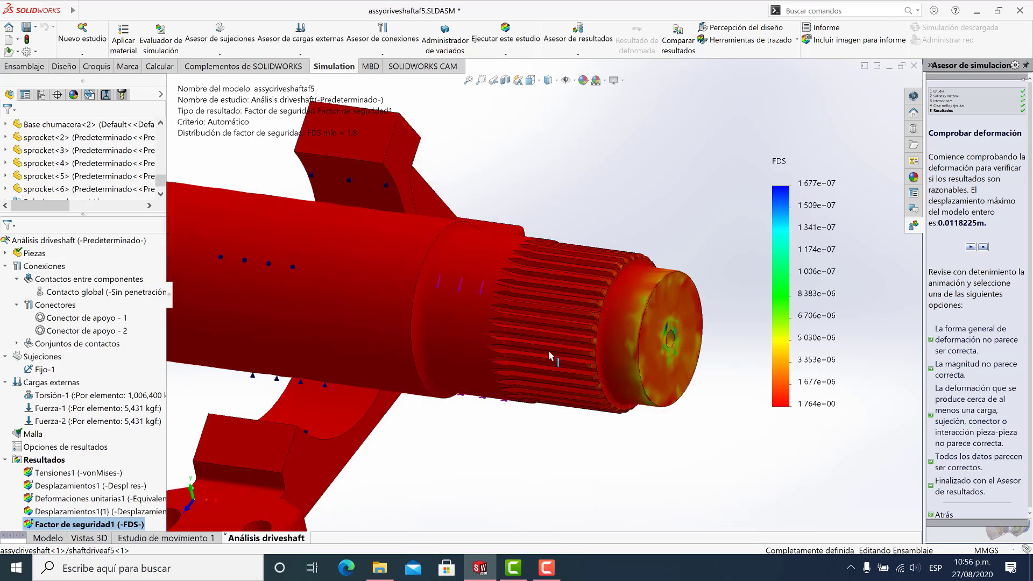
scroll(570, 332, up, 3)
scroll(569, 334, up, 5)
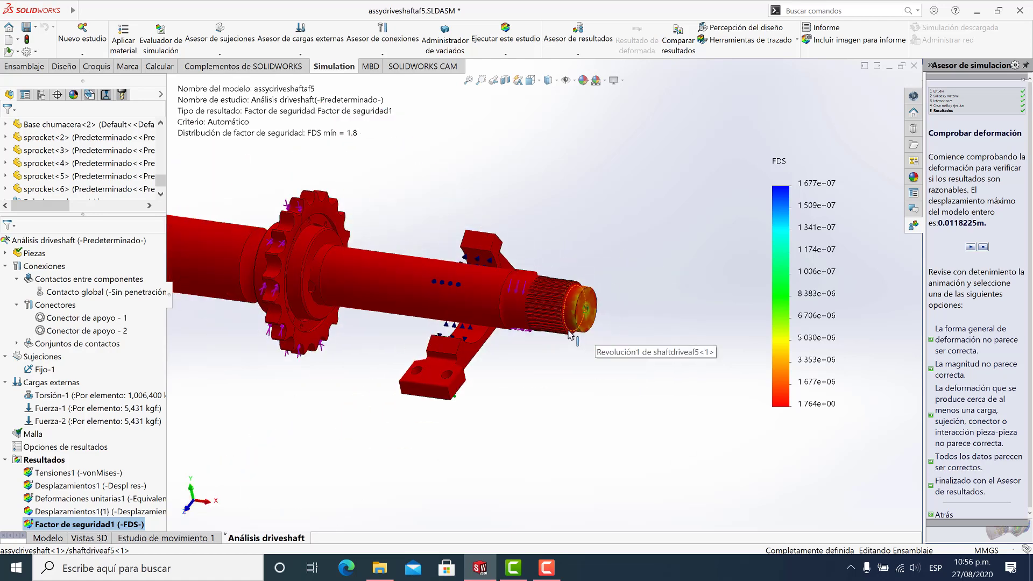
scroll(380, 296, down, 2)
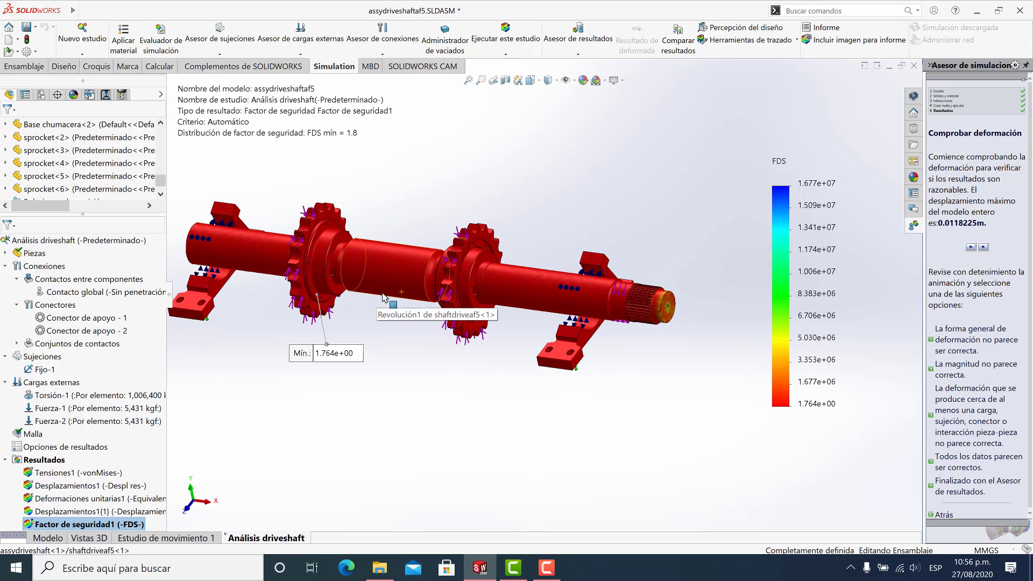
scroll(545, 300, up, 2)
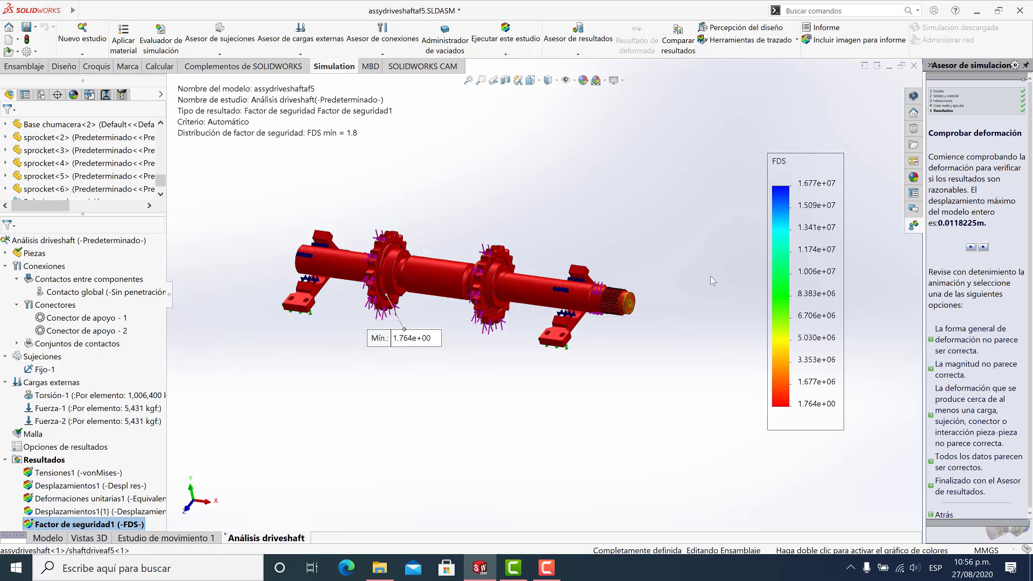
Step: Display the Tensiones1 von Mises stress plot and show the mesh on it
click(82, 473)
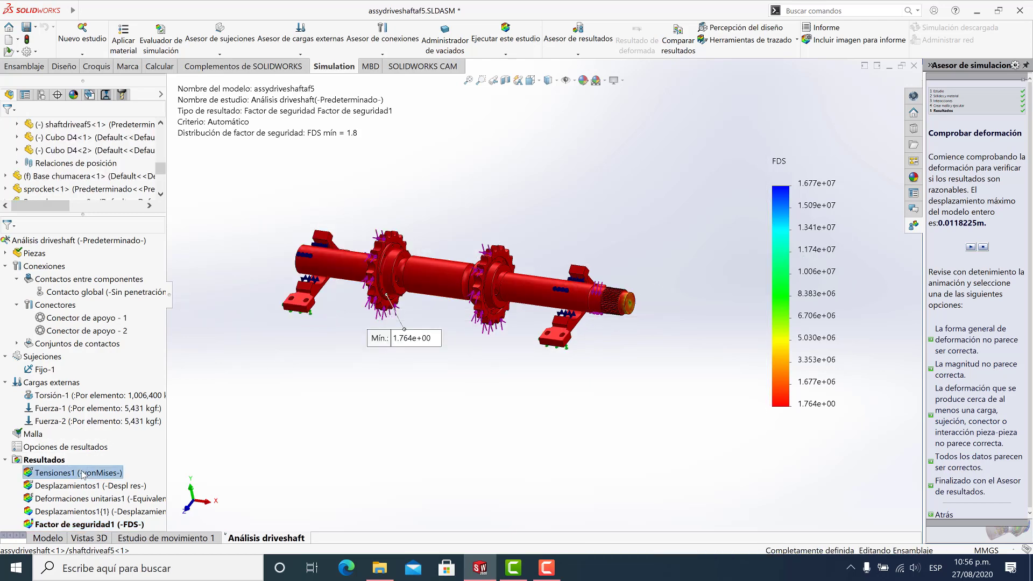
right_click(83, 473)
click(491, 406)
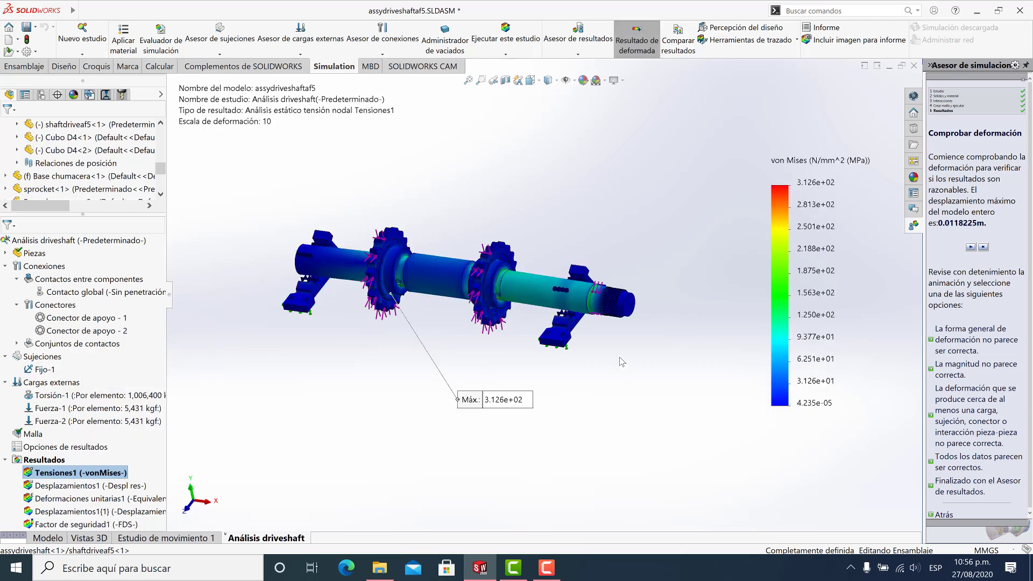
right_click(789, 285)
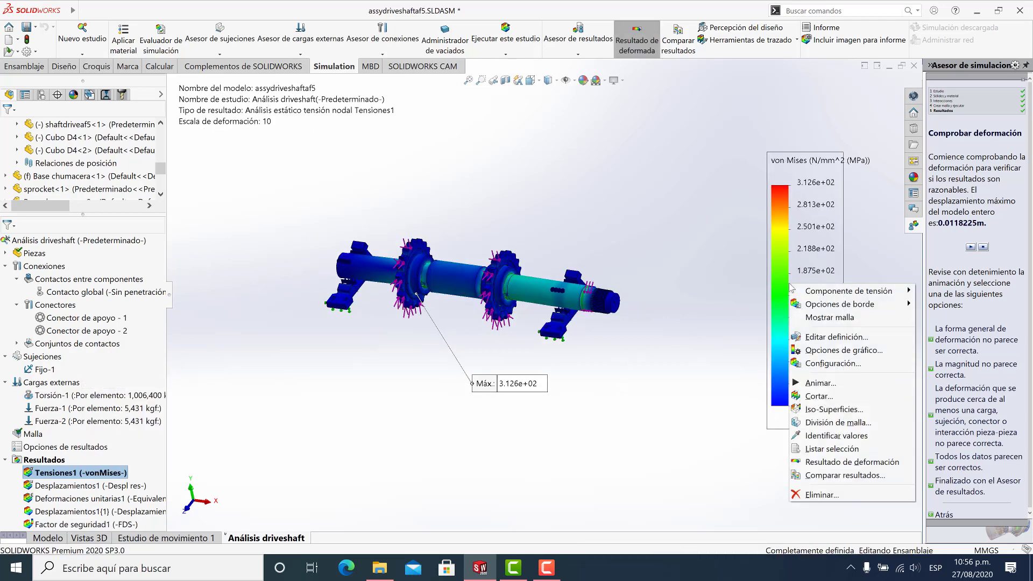
click(807, 317)
Step: Reposition the maximum von Mises stress callout just below the sprocket it marks
scroll(588, 296, down, 4)
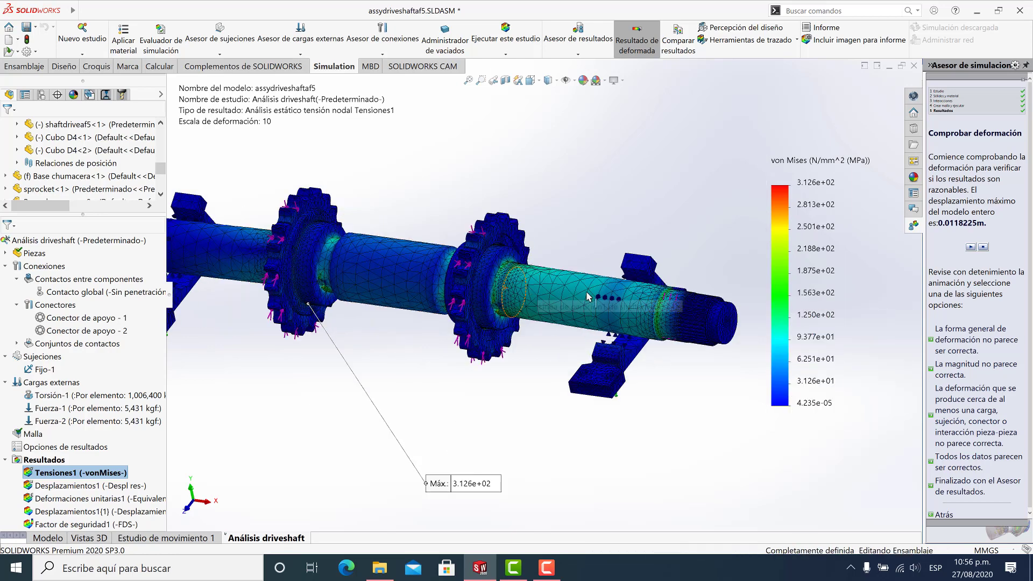
middle_drag(588, 296, 614, 319)
mouse_move(440, 500)
mouse_down()
mouse_move(379, 339)
mouse_move(360, 379)
mouse_up()
scroll(476, 301, up, 2)
scroll(476, 301, down, 2)
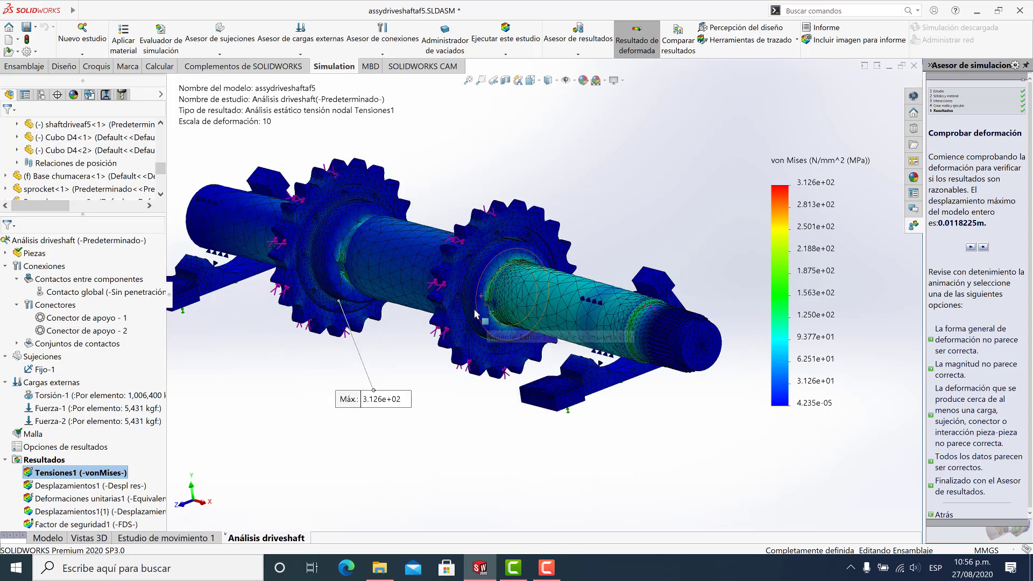
Step: Examine the meshed von Mises stress distribution around the shaft, hubs and sprockets from the opposite end, close up and as a whole
middle_drag(475, 301, 419, 375)
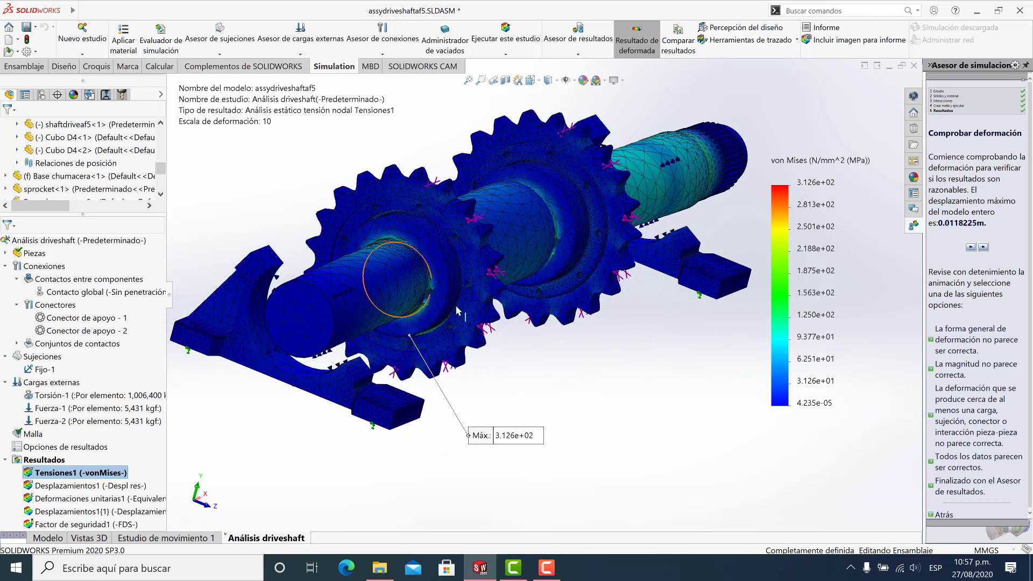
scroll(458, 280, up, 1)
scroll(459, 280, down, 1)
scroll(500, 291, down, 3)
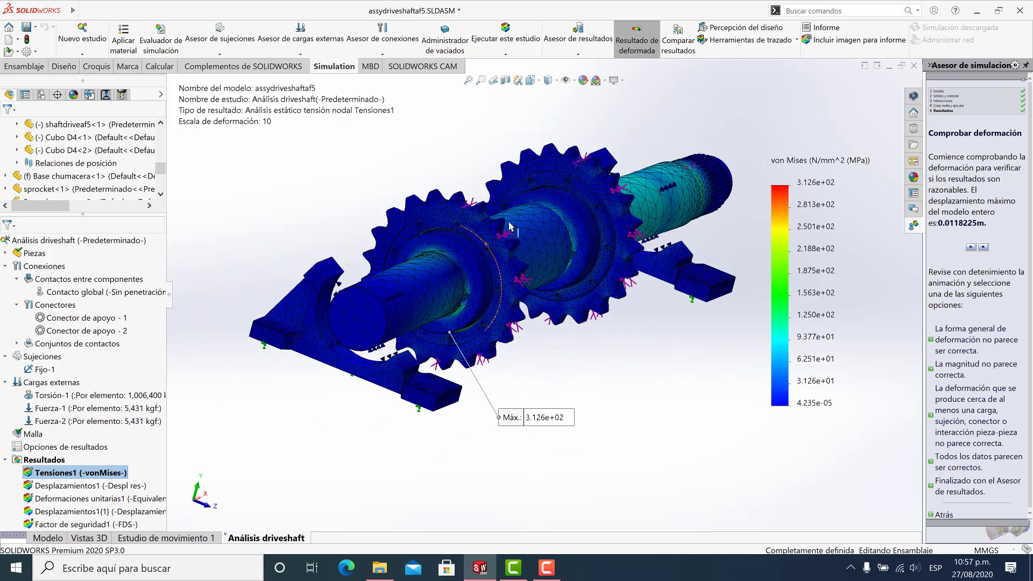
scroll(514, 317, down, 1)
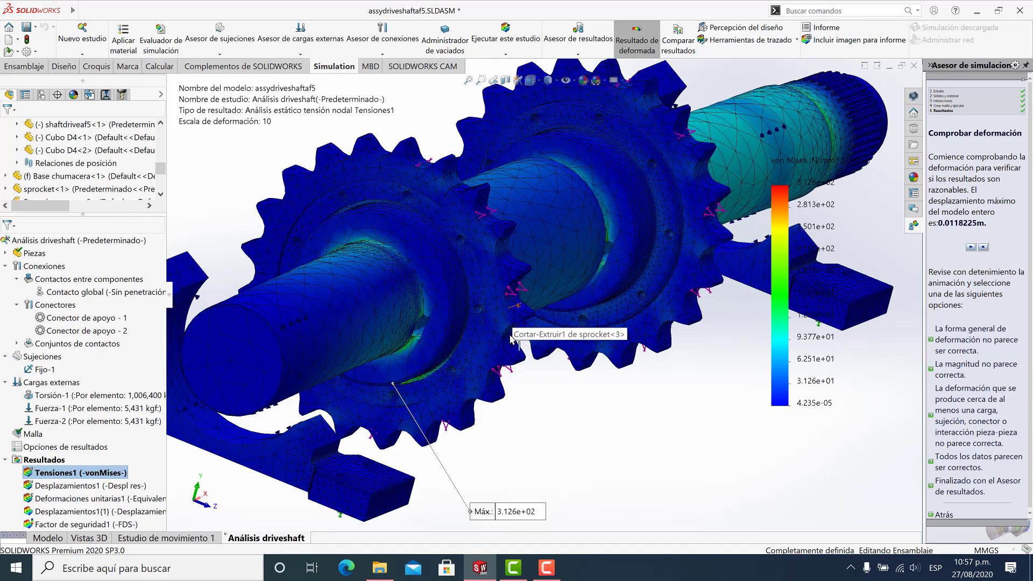
scroll(510, 346, up, 1)
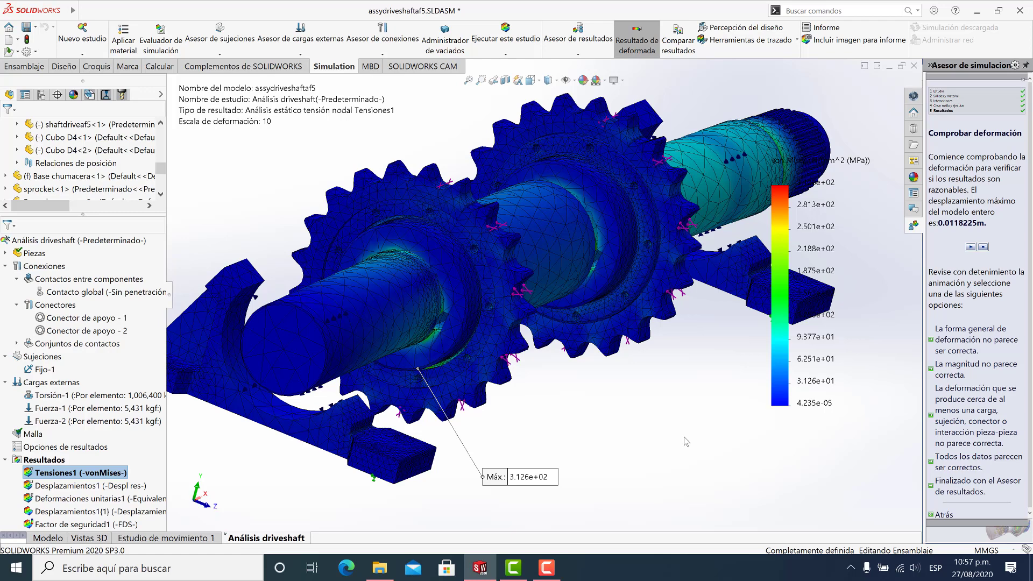
key(f)
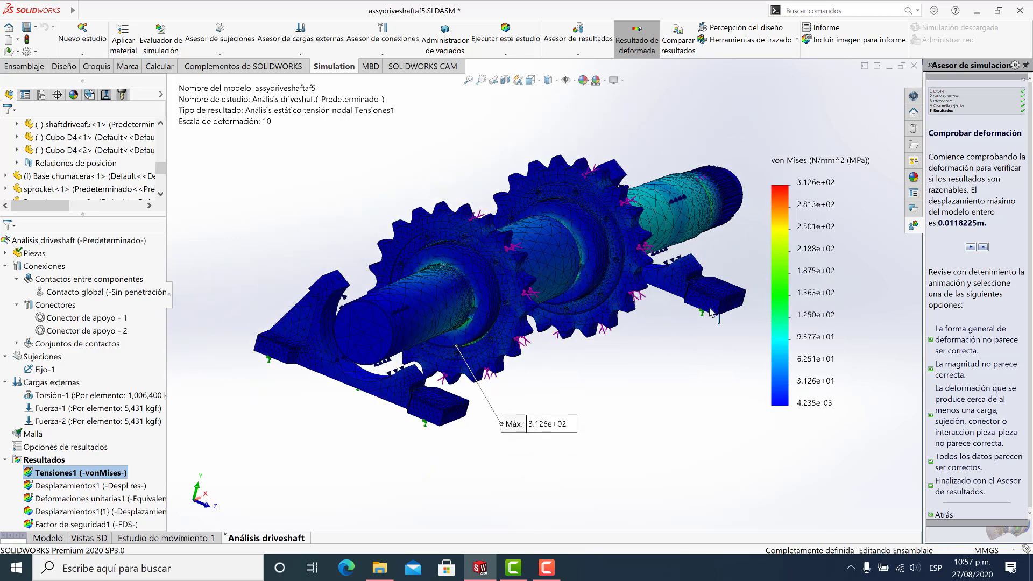
scroll(711, 312, down, 3)
scroll(425, 318, up, 2)
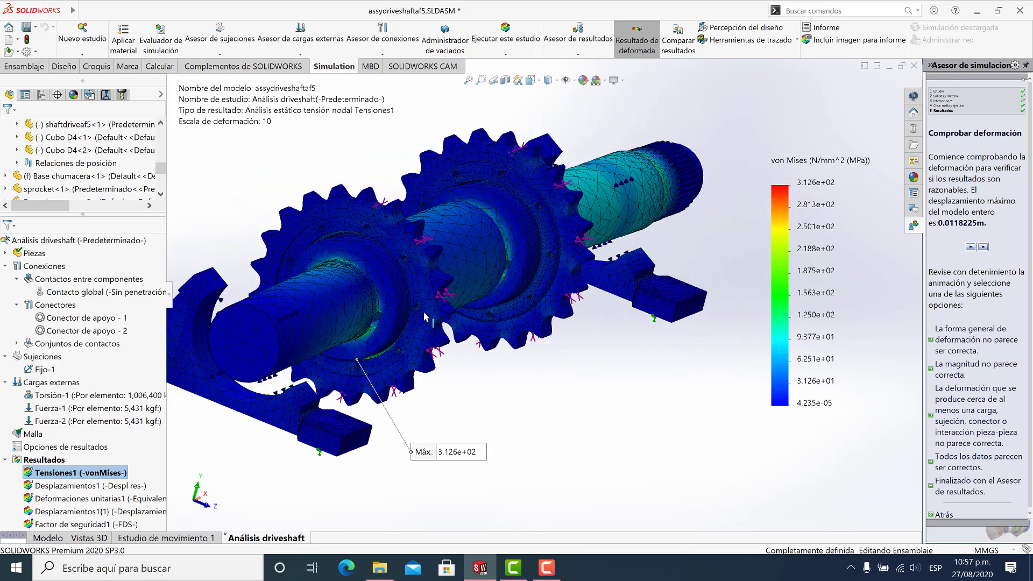
scroll(425, 318, down, 2)
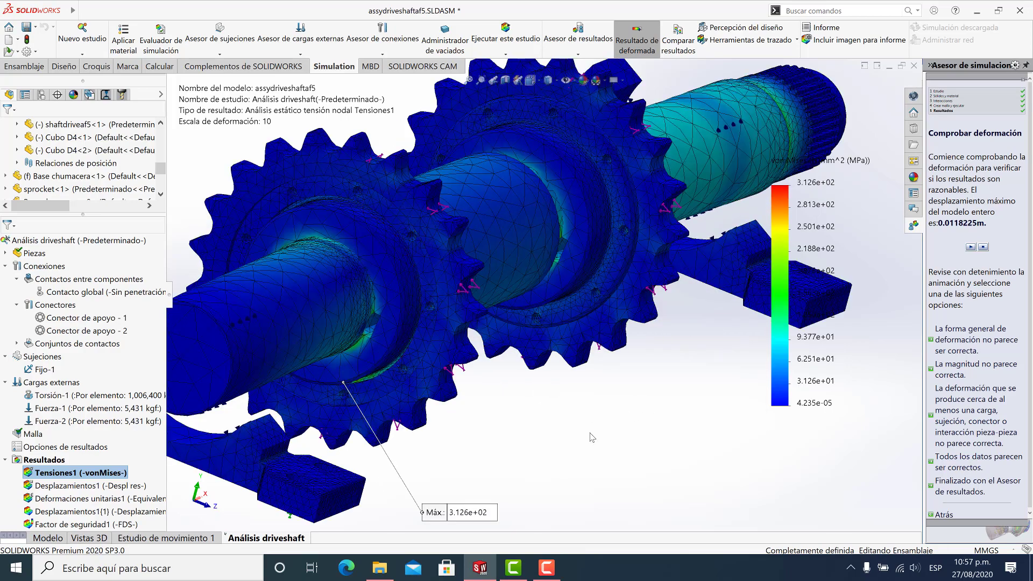
scroll(592, 437, up, 1)
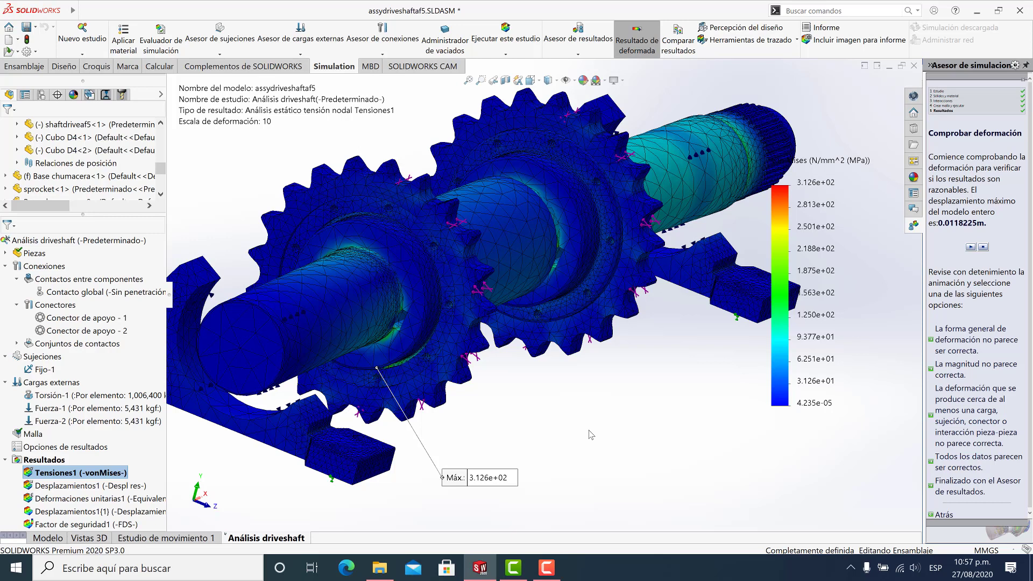
click(546, 568)
click(1015, 532)
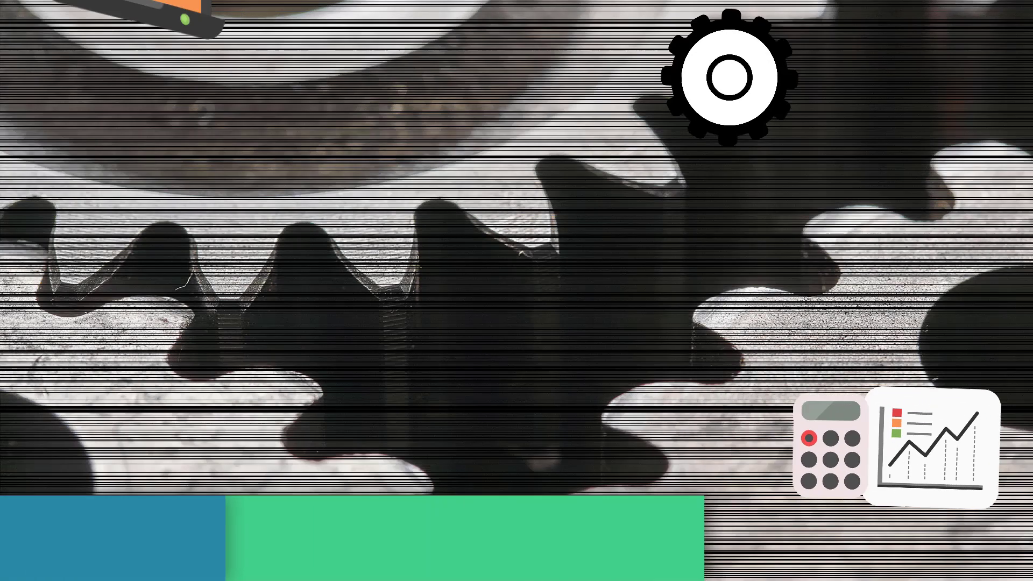